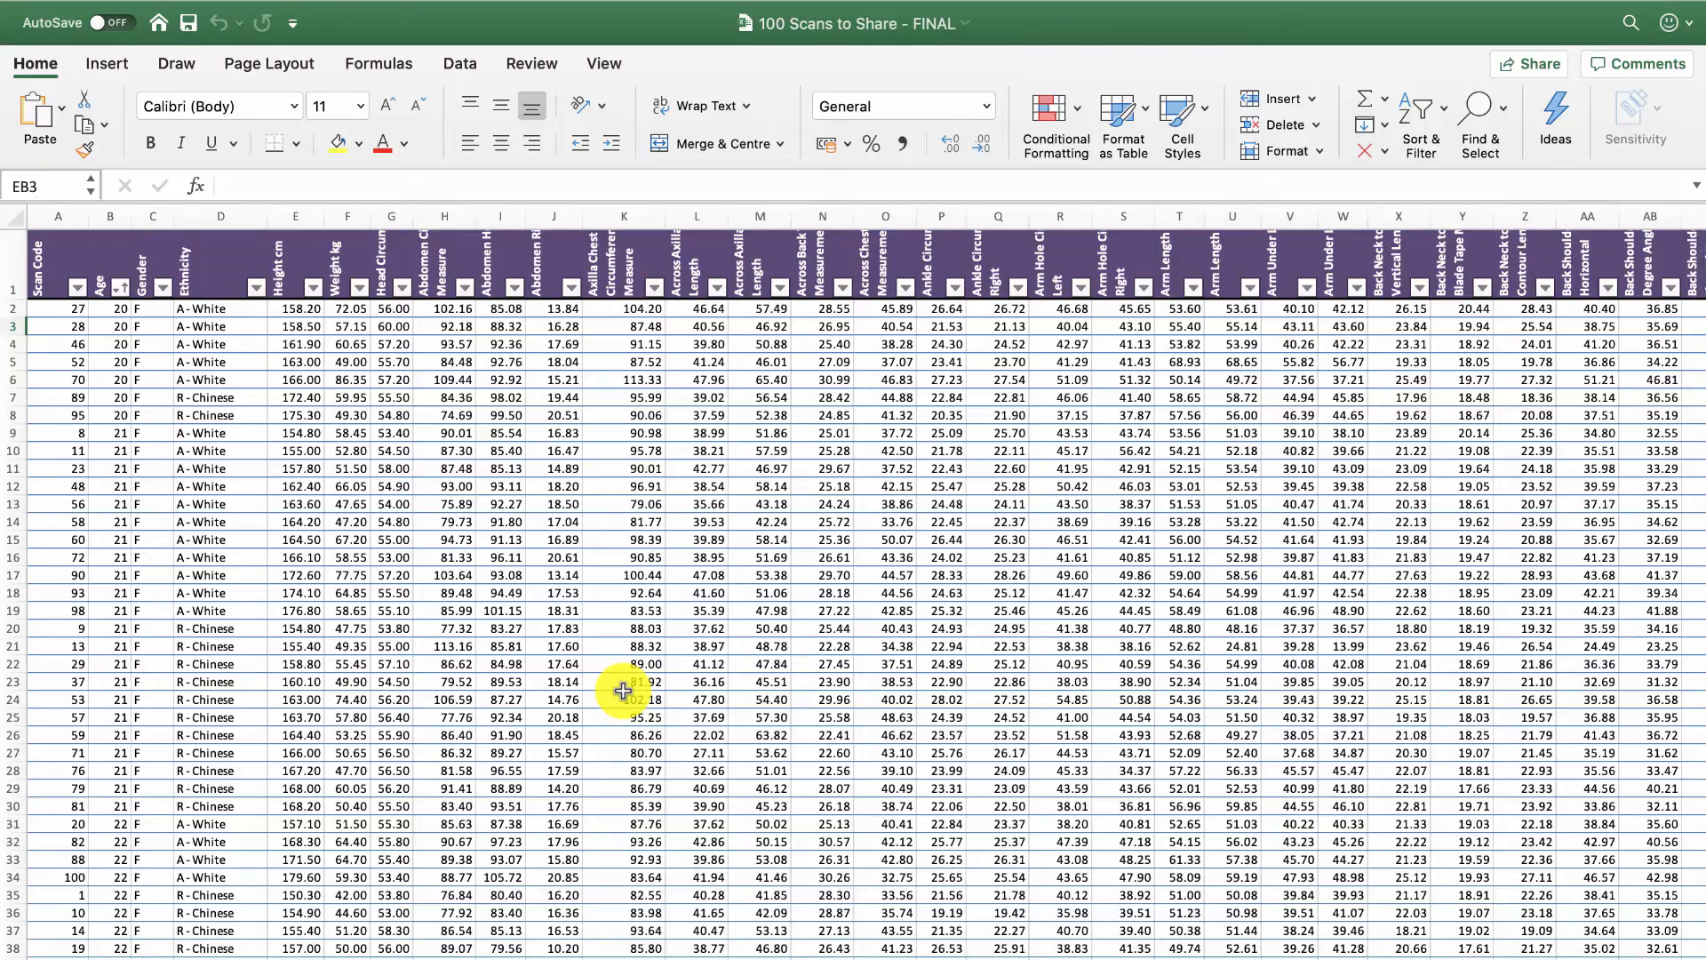
# Examine the summary statistics rows beneath the scan data and the formula behind the minimum height in E106.
pyautogui.scroll(-20, 229, 598)
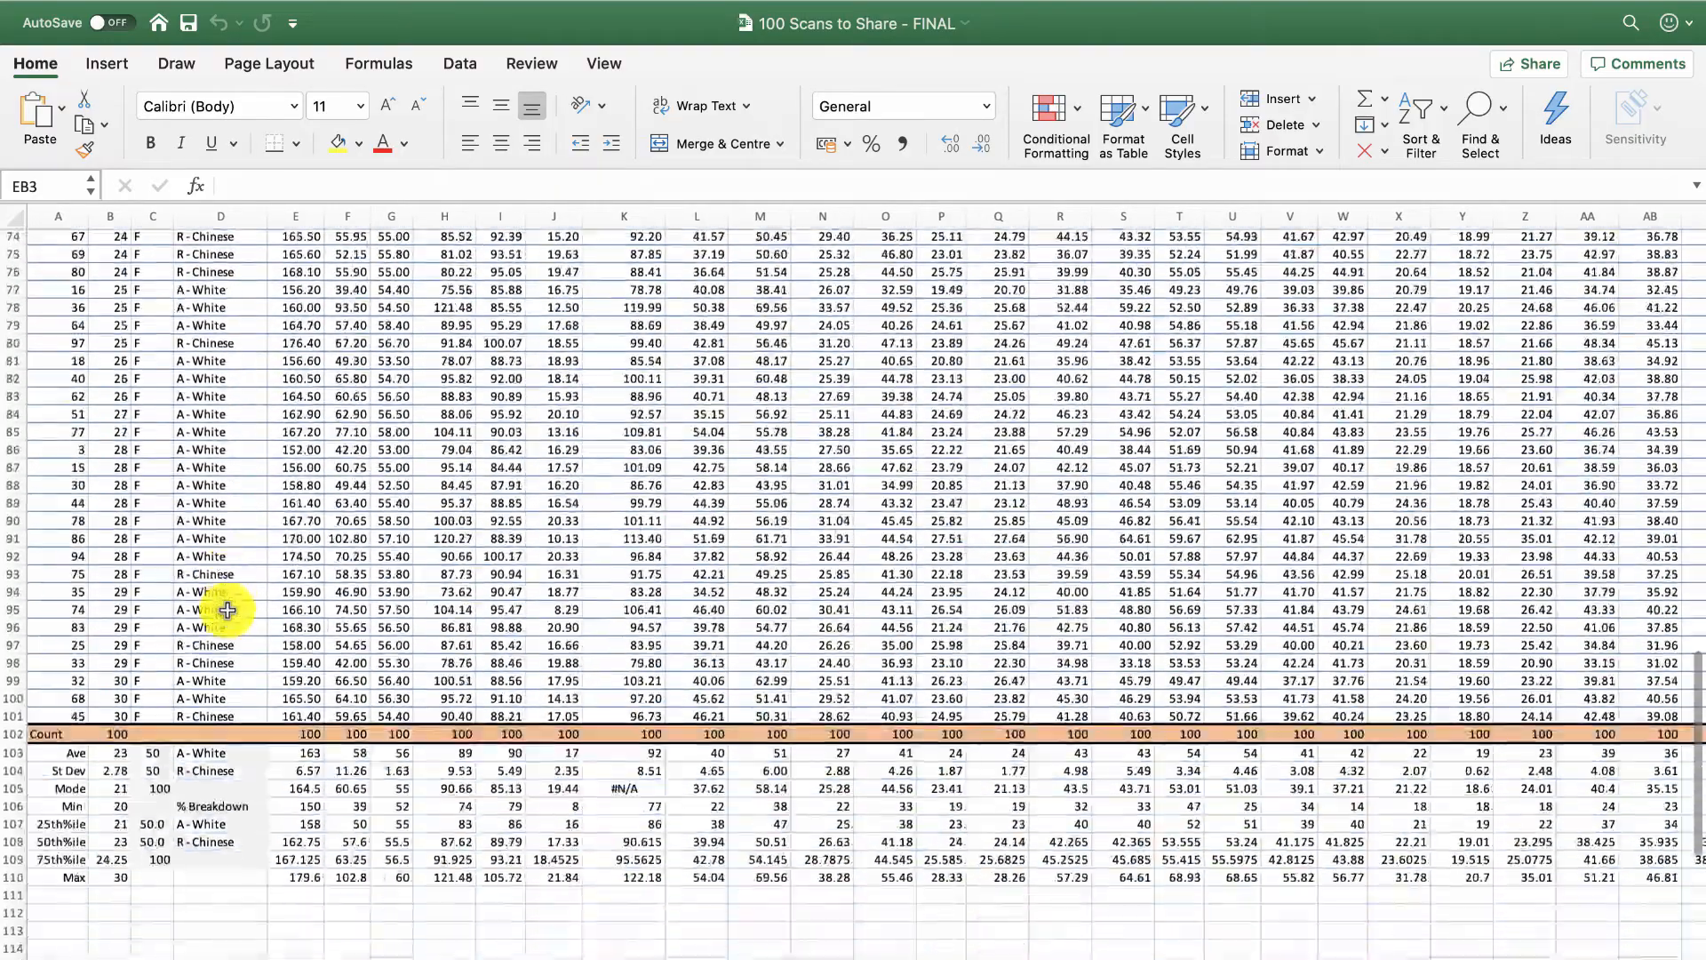
pyautogui.scroll(-5, 228, 609)
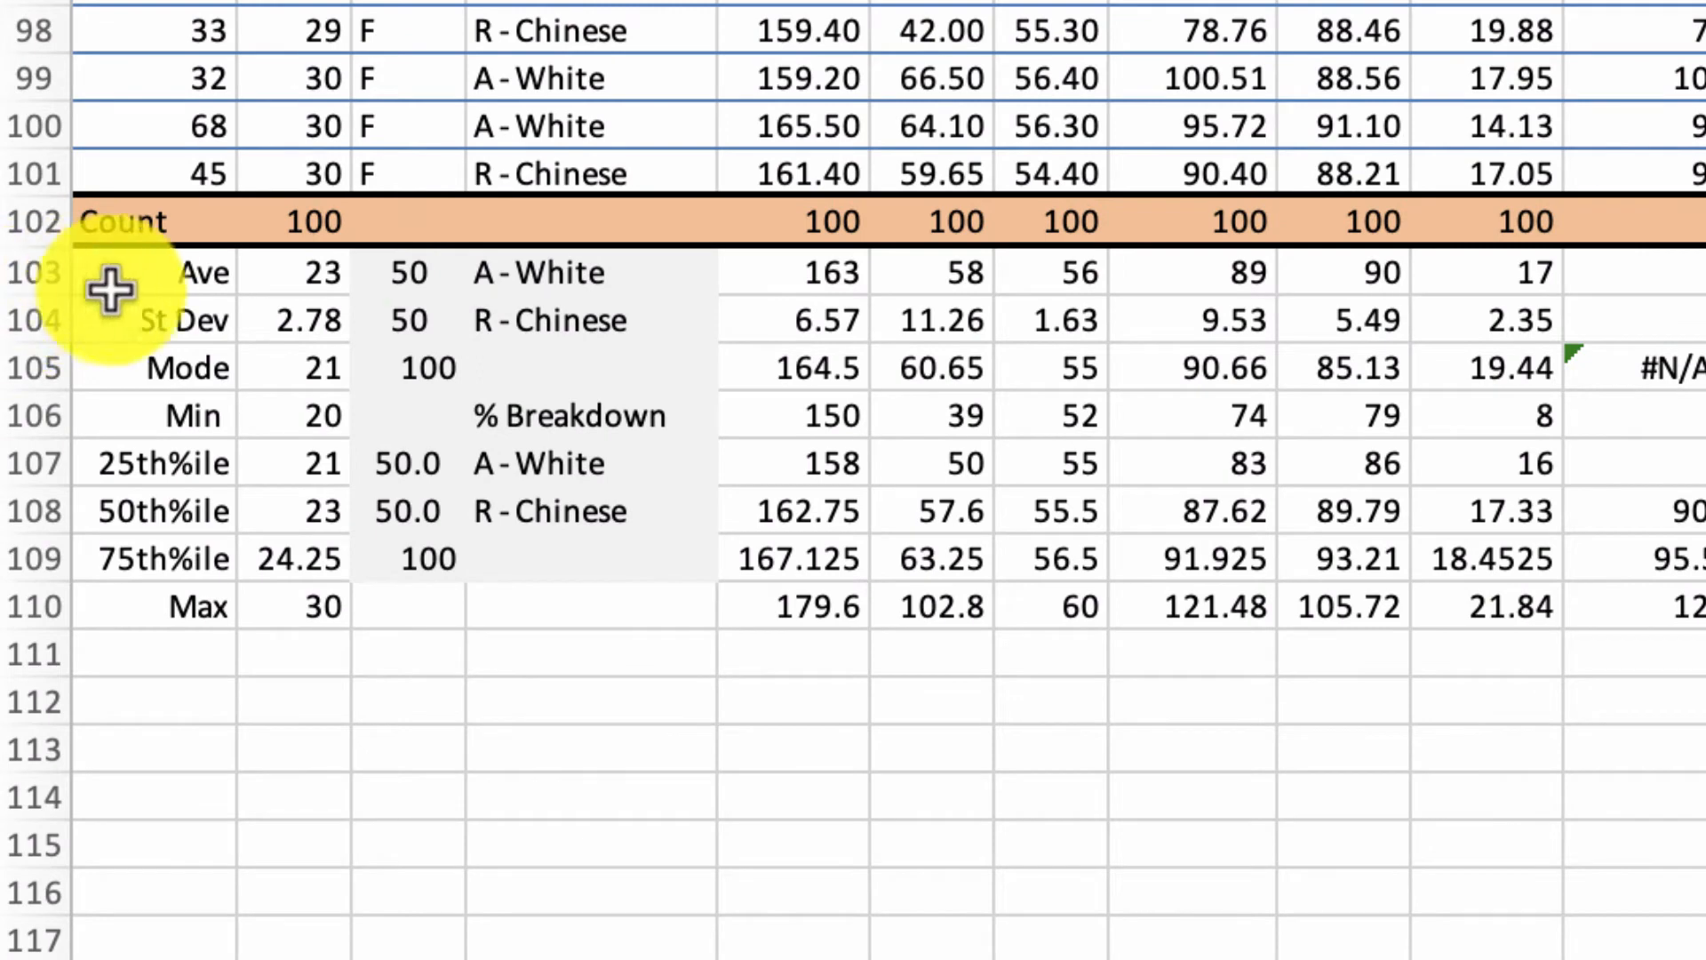
pyautogui.click(830, 316)
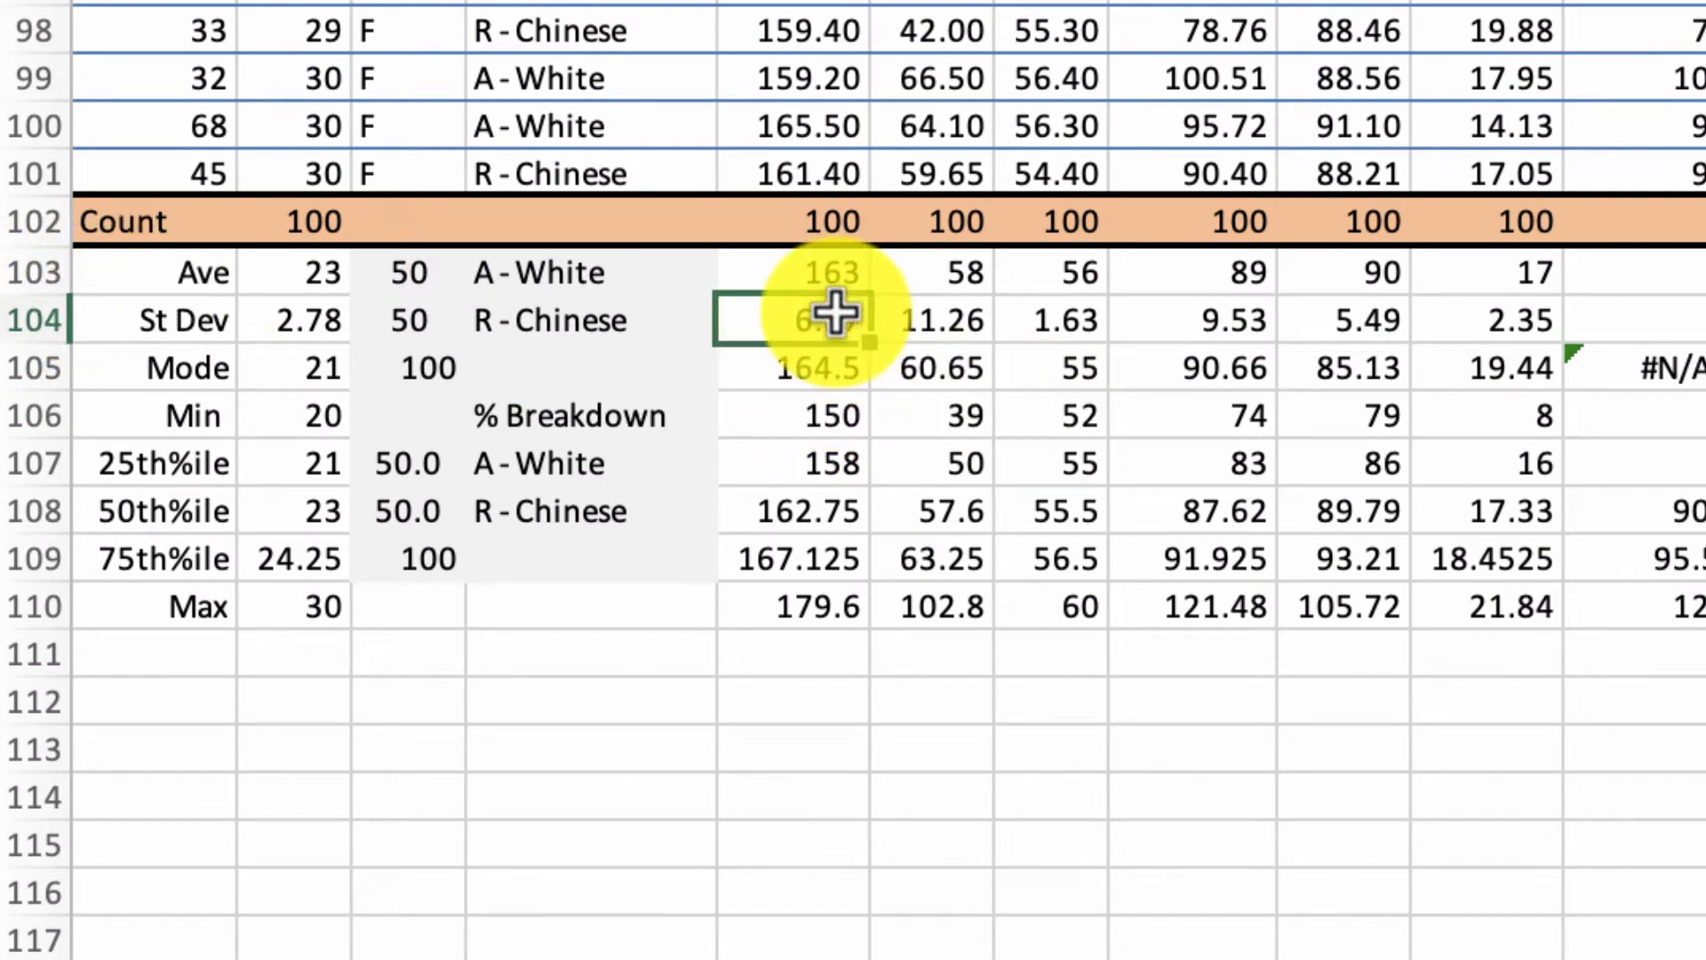
pyautogui.click(809, 415)
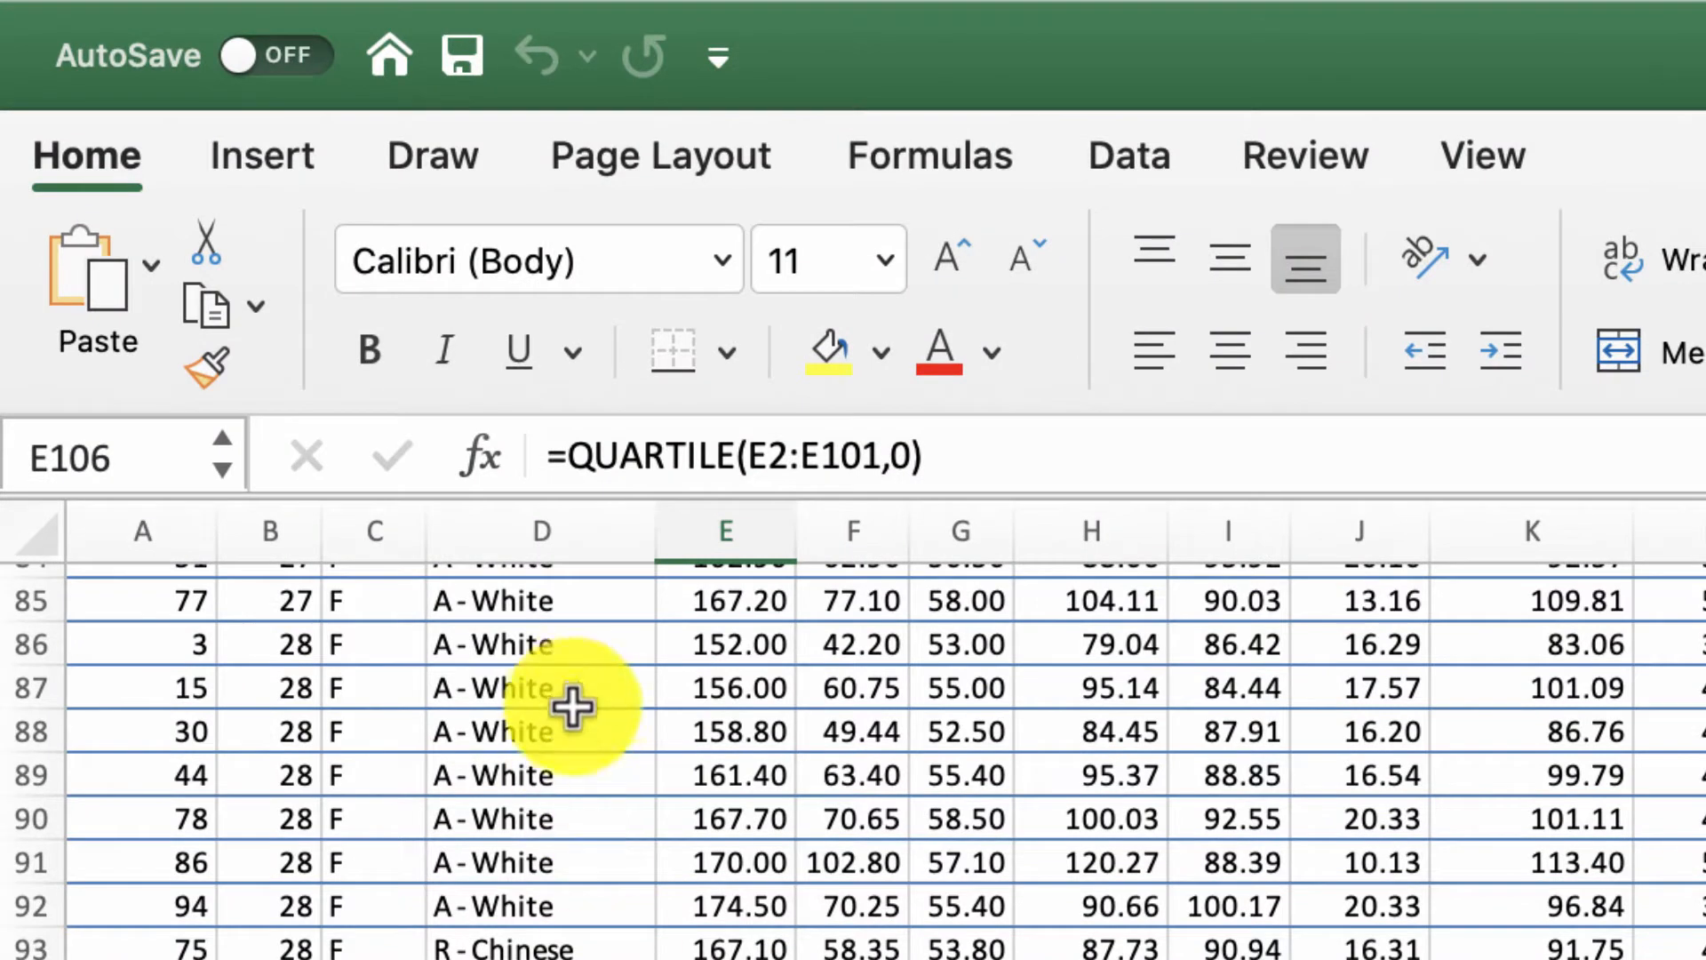
pyautogui.click(968, 456)
pyautogui.moveTo(968, 456); pyautogui.dragTo(456, 445)
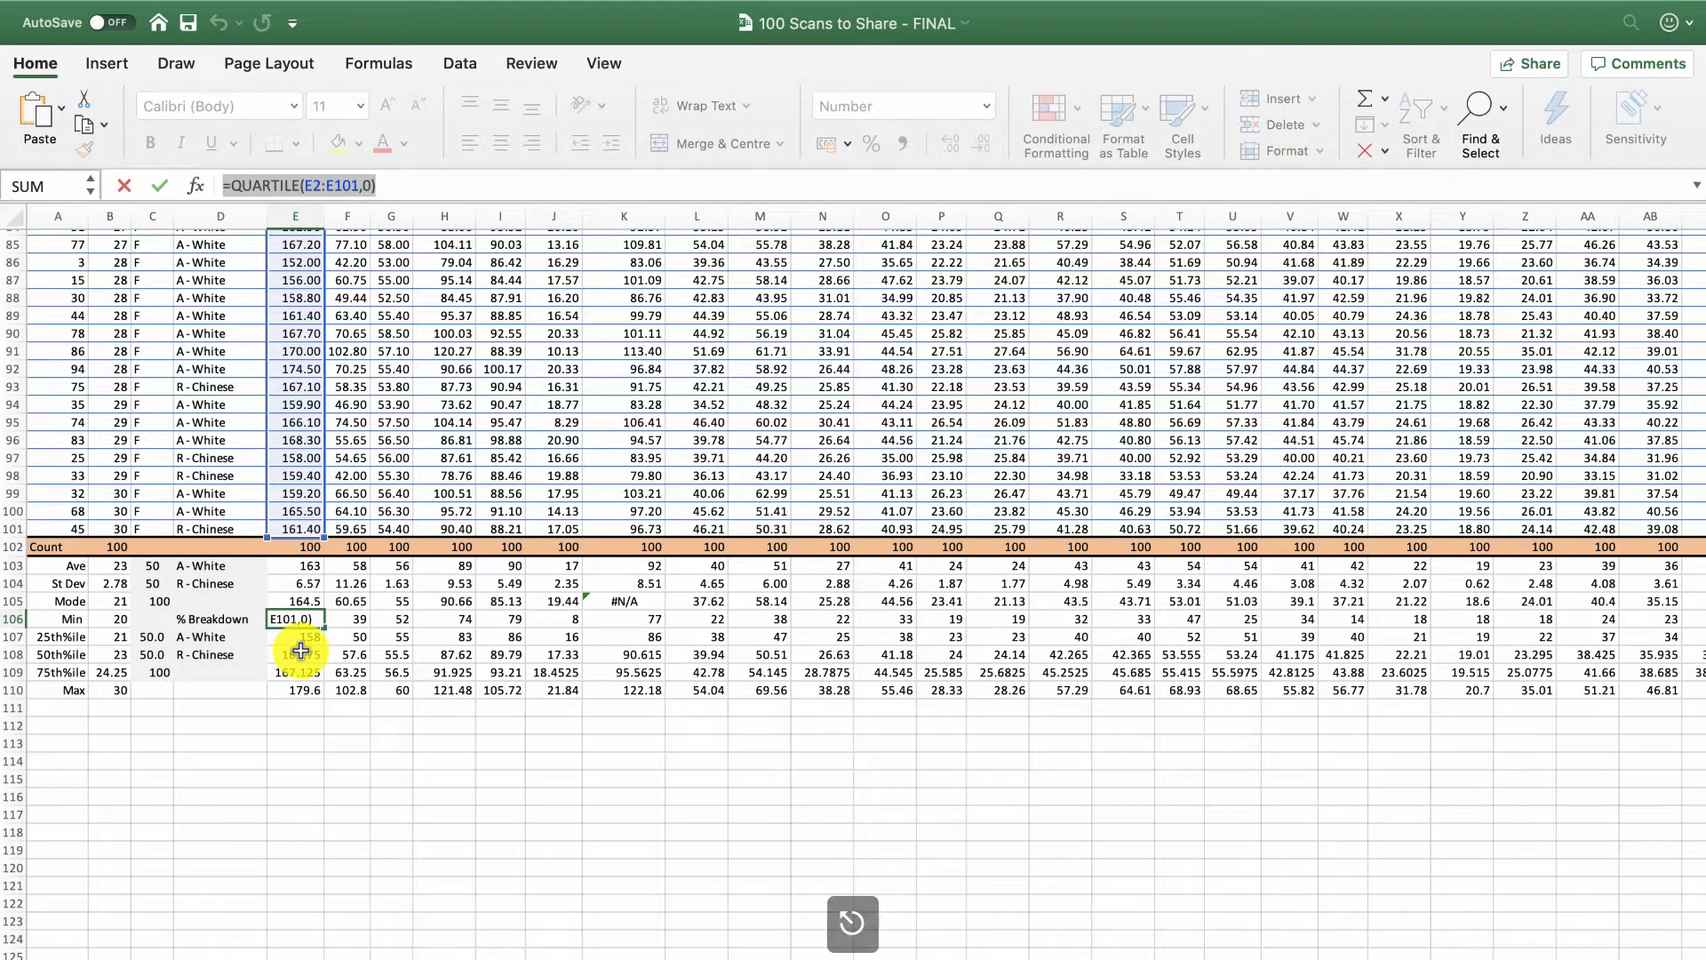
pyautogui.press('Return')
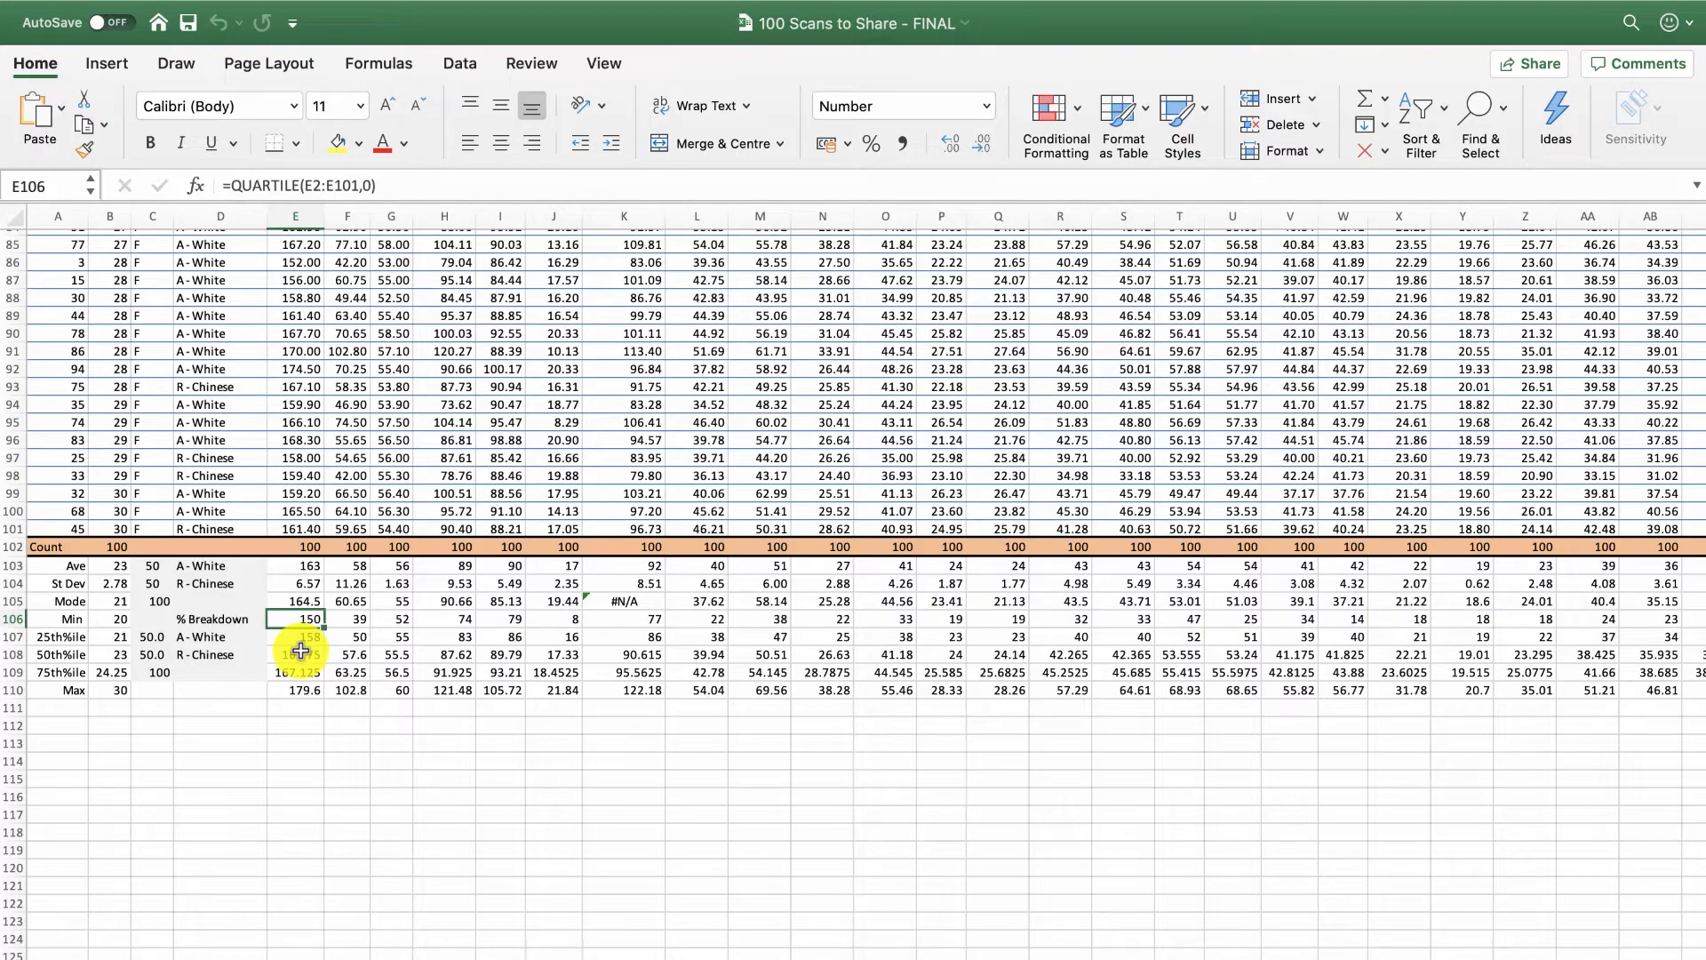
# Select rows 1 to 101, from the header row to the last scan record, excluding the statistics rows.
pyautogui.scroll(20, 301, 651)
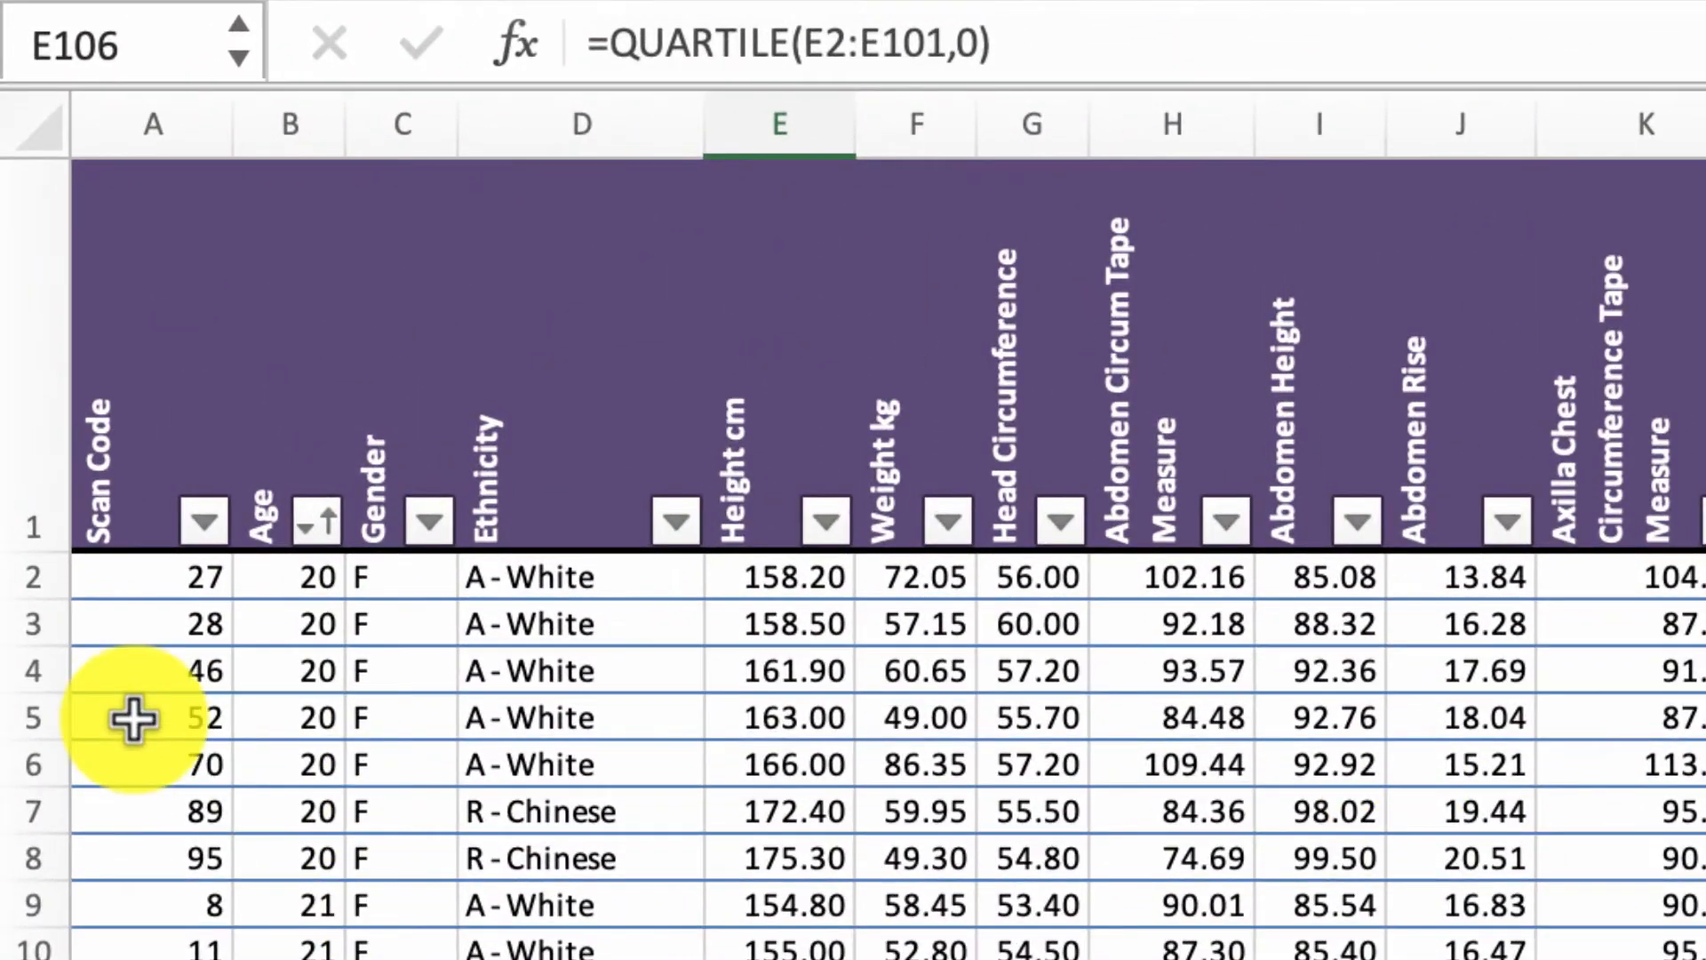
pyautogui.click(12, 269)
pyautogui.scroll(-15, 544, 484)
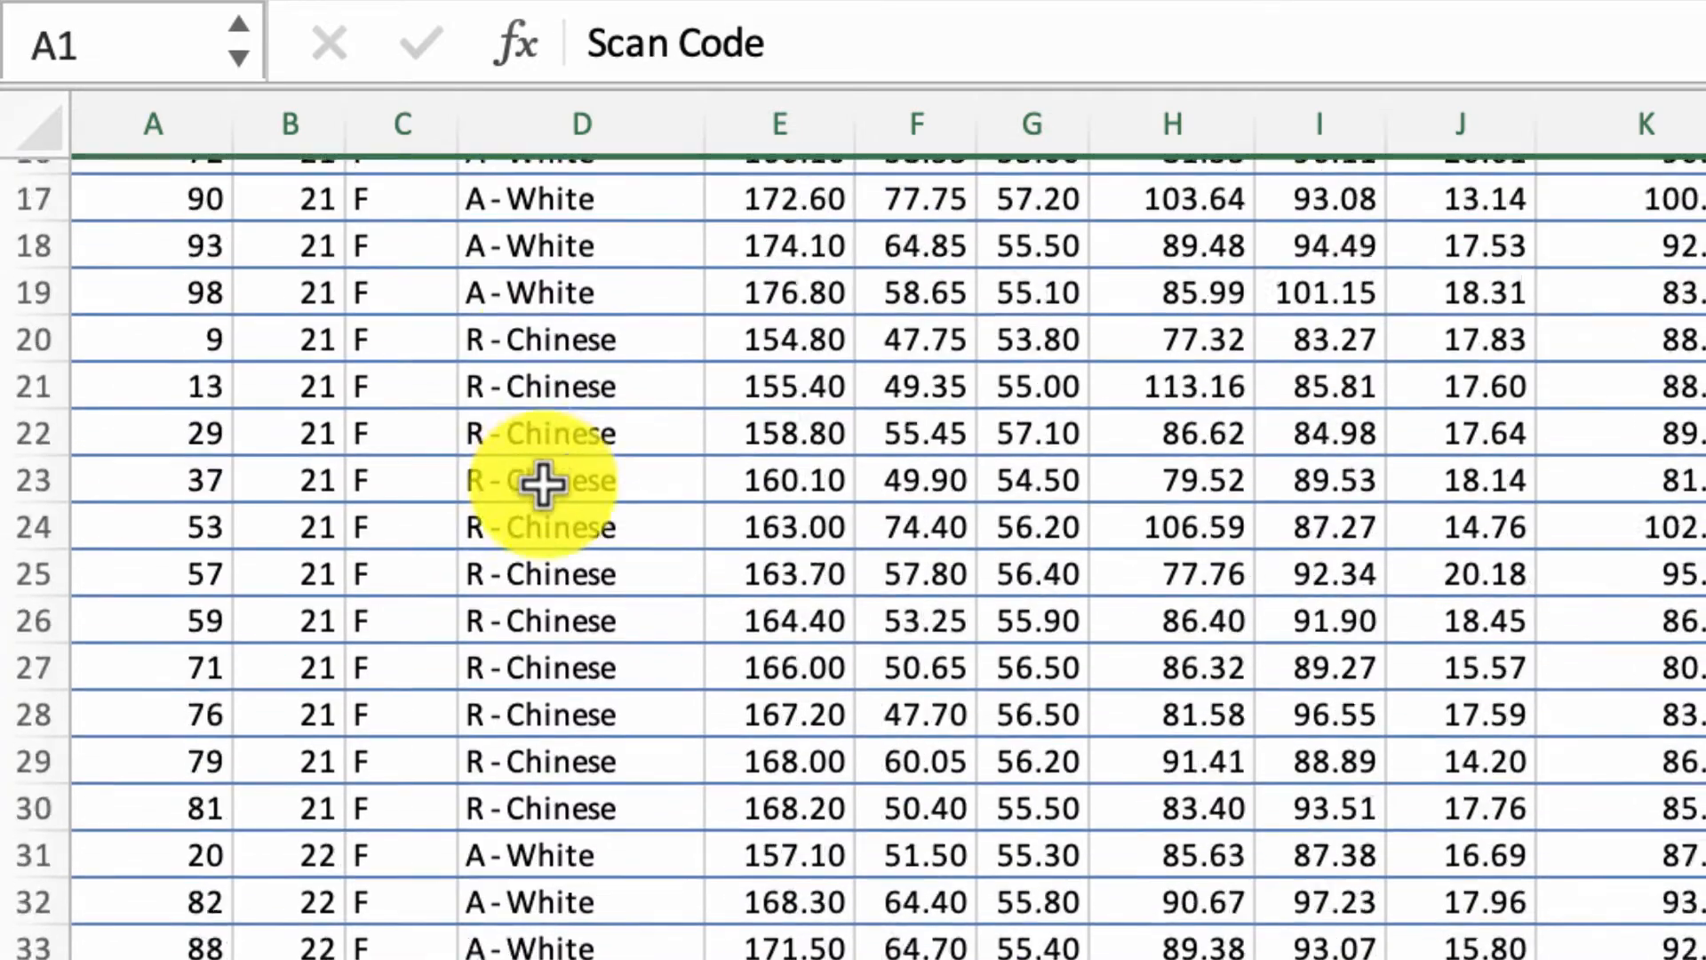
pyautogui.scroll(-10, 543, 483)
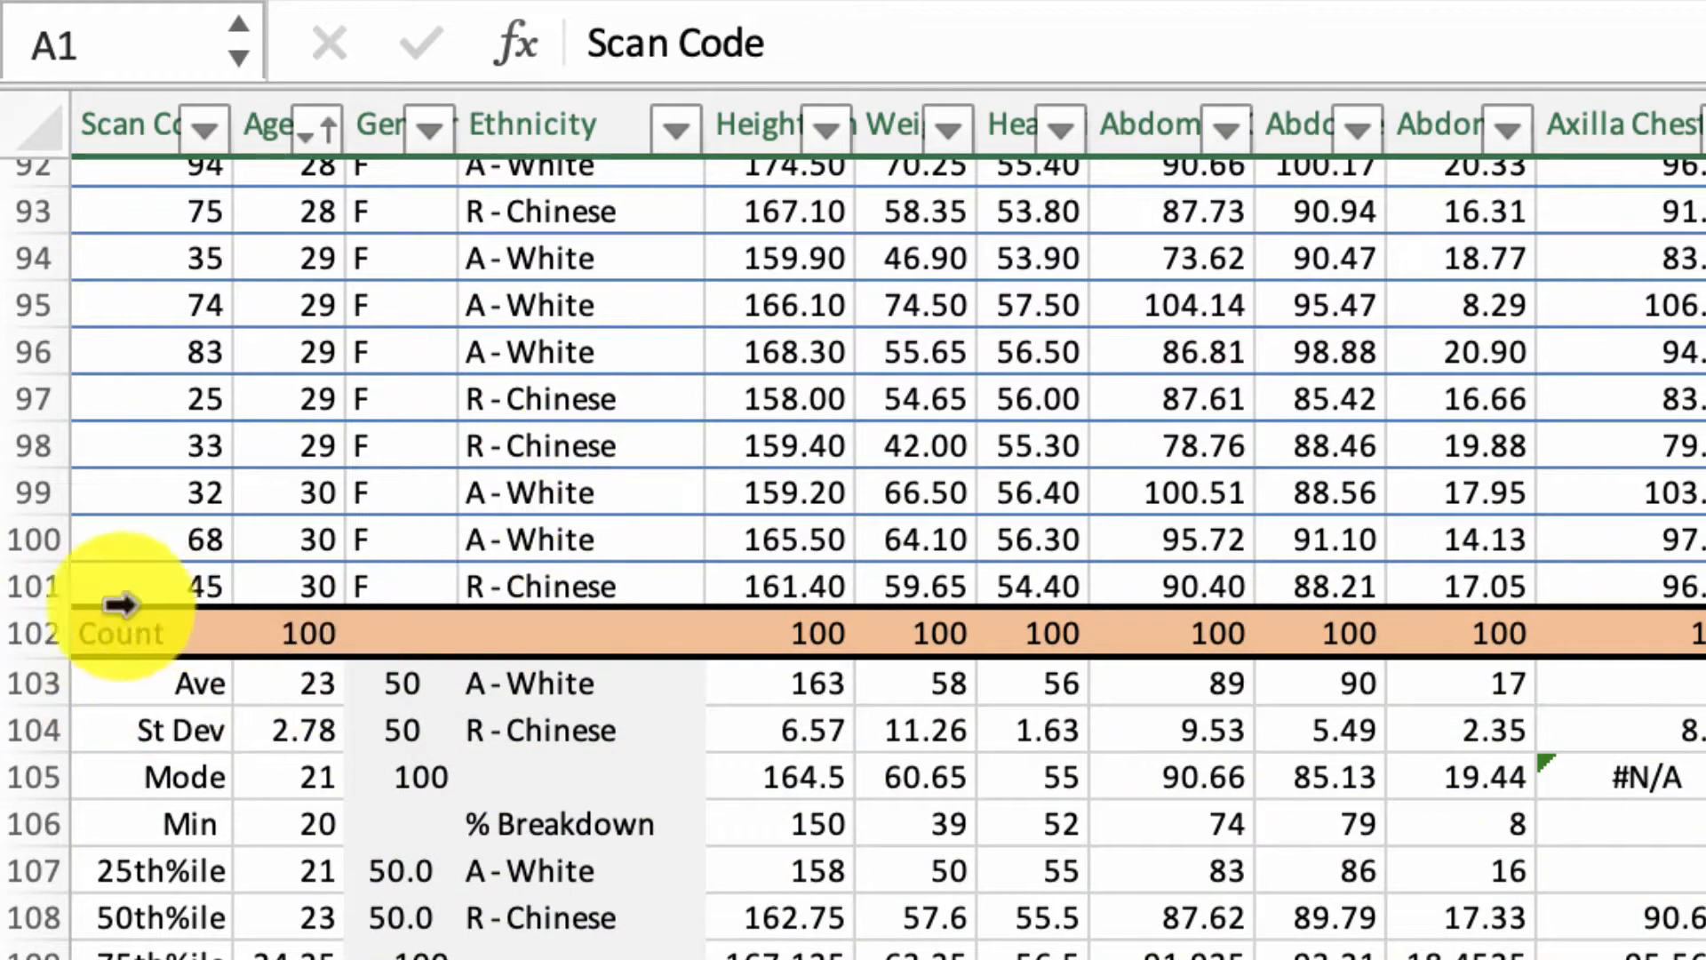
pyautogui.keyDown('shift'); pyautogui.click(35, 585); pyautogui.keyUp('shift')
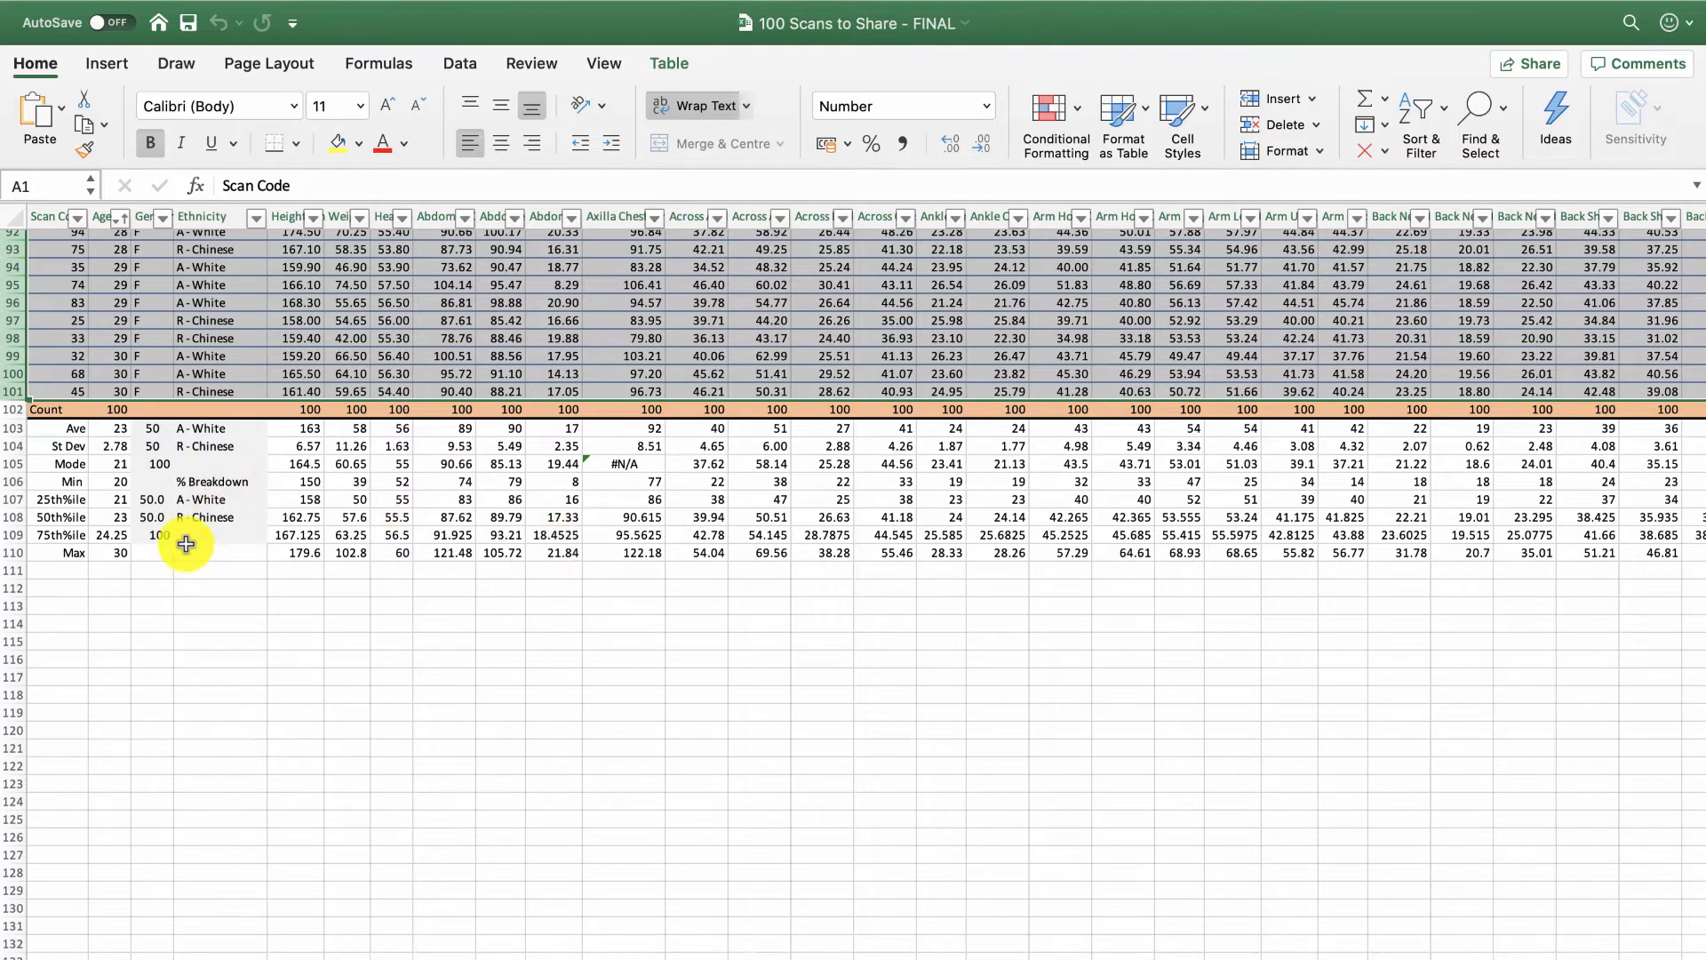
# Create a PivotTable from Table1 on a new worksheet.
pyautogui.scroll(20, 186, 544)
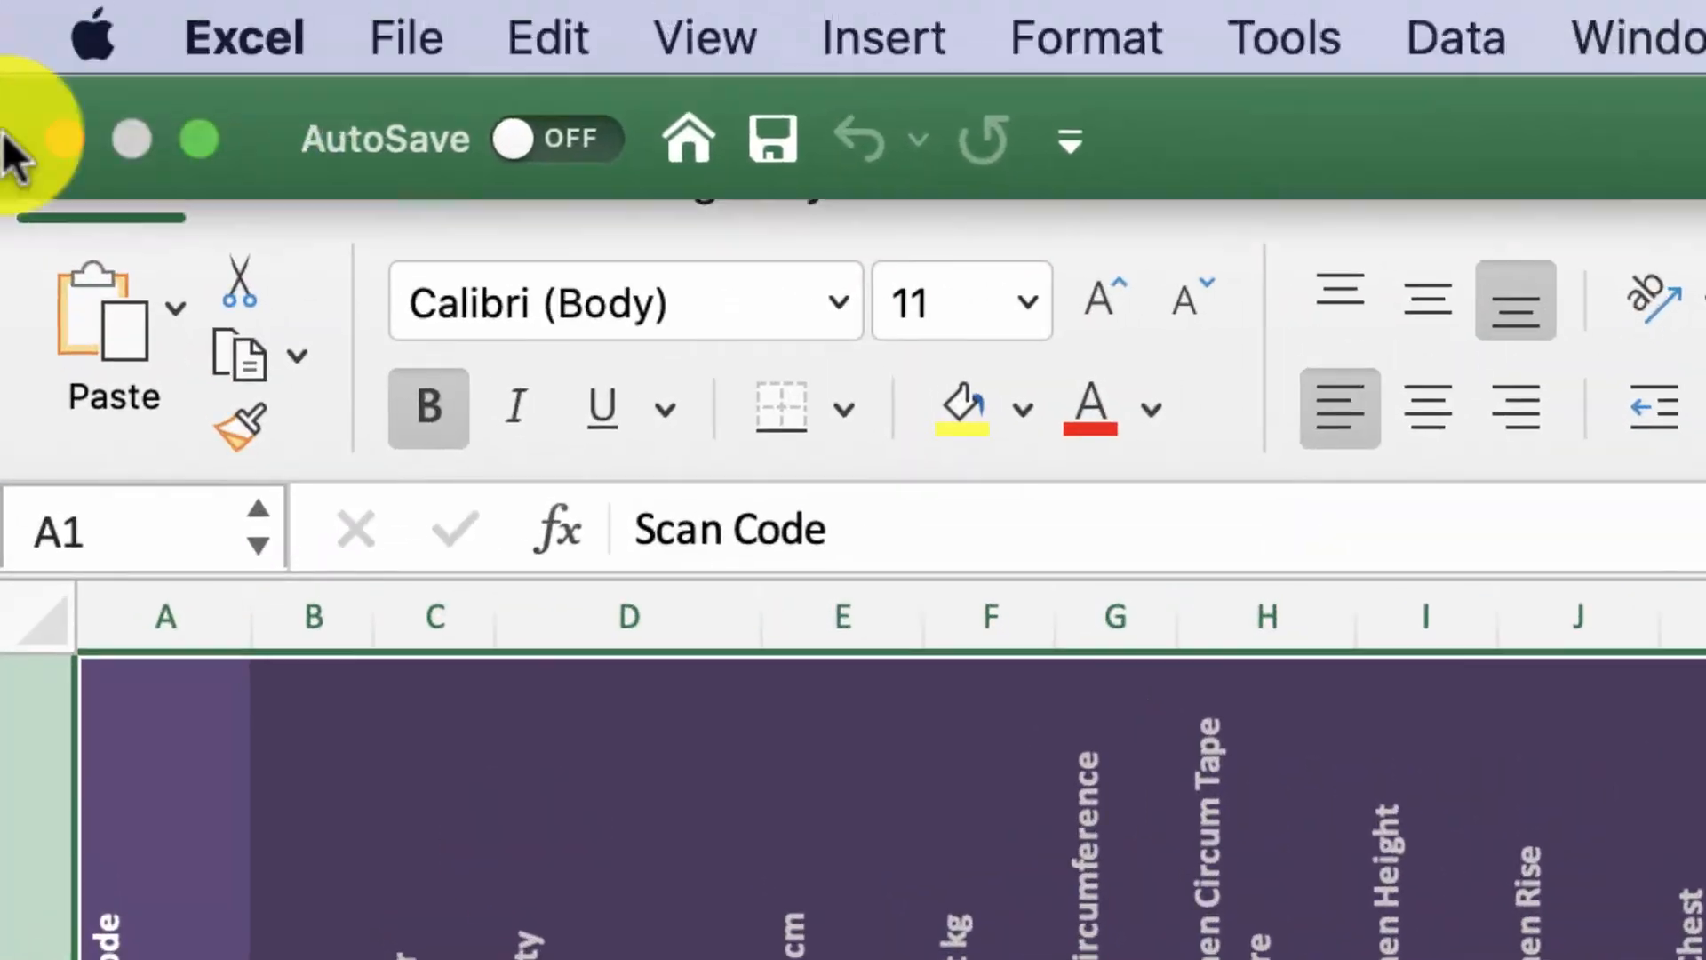
pyautogui.click(290, 210)
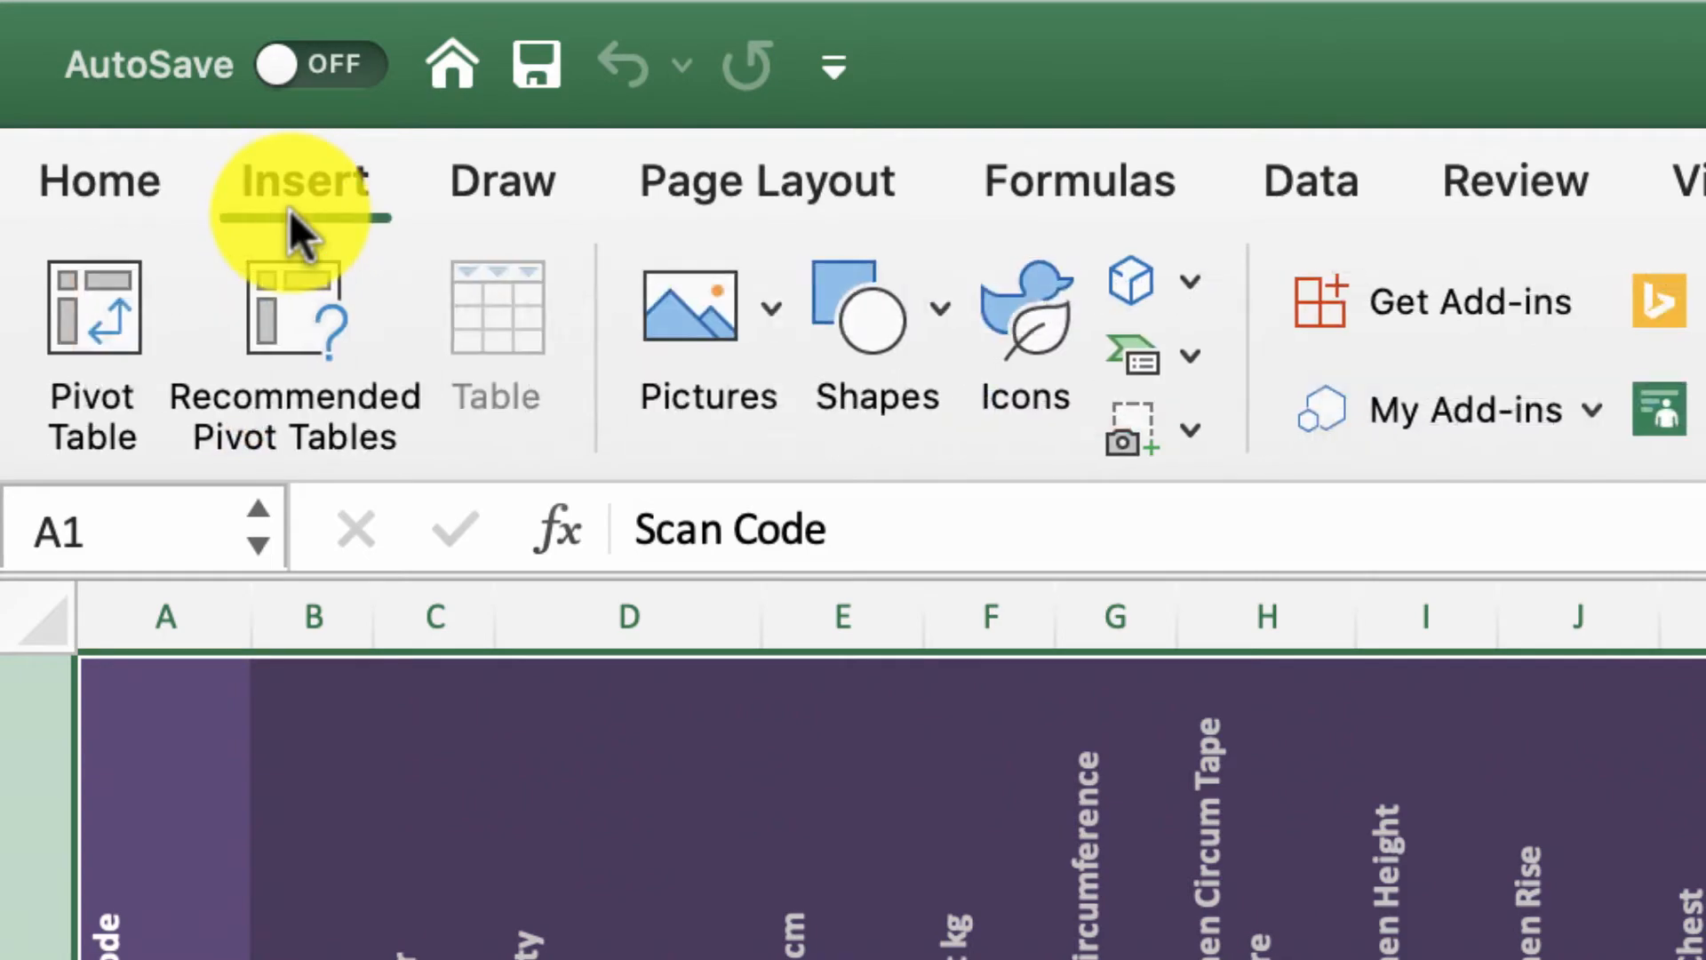
pyautogui.click(124, 359)
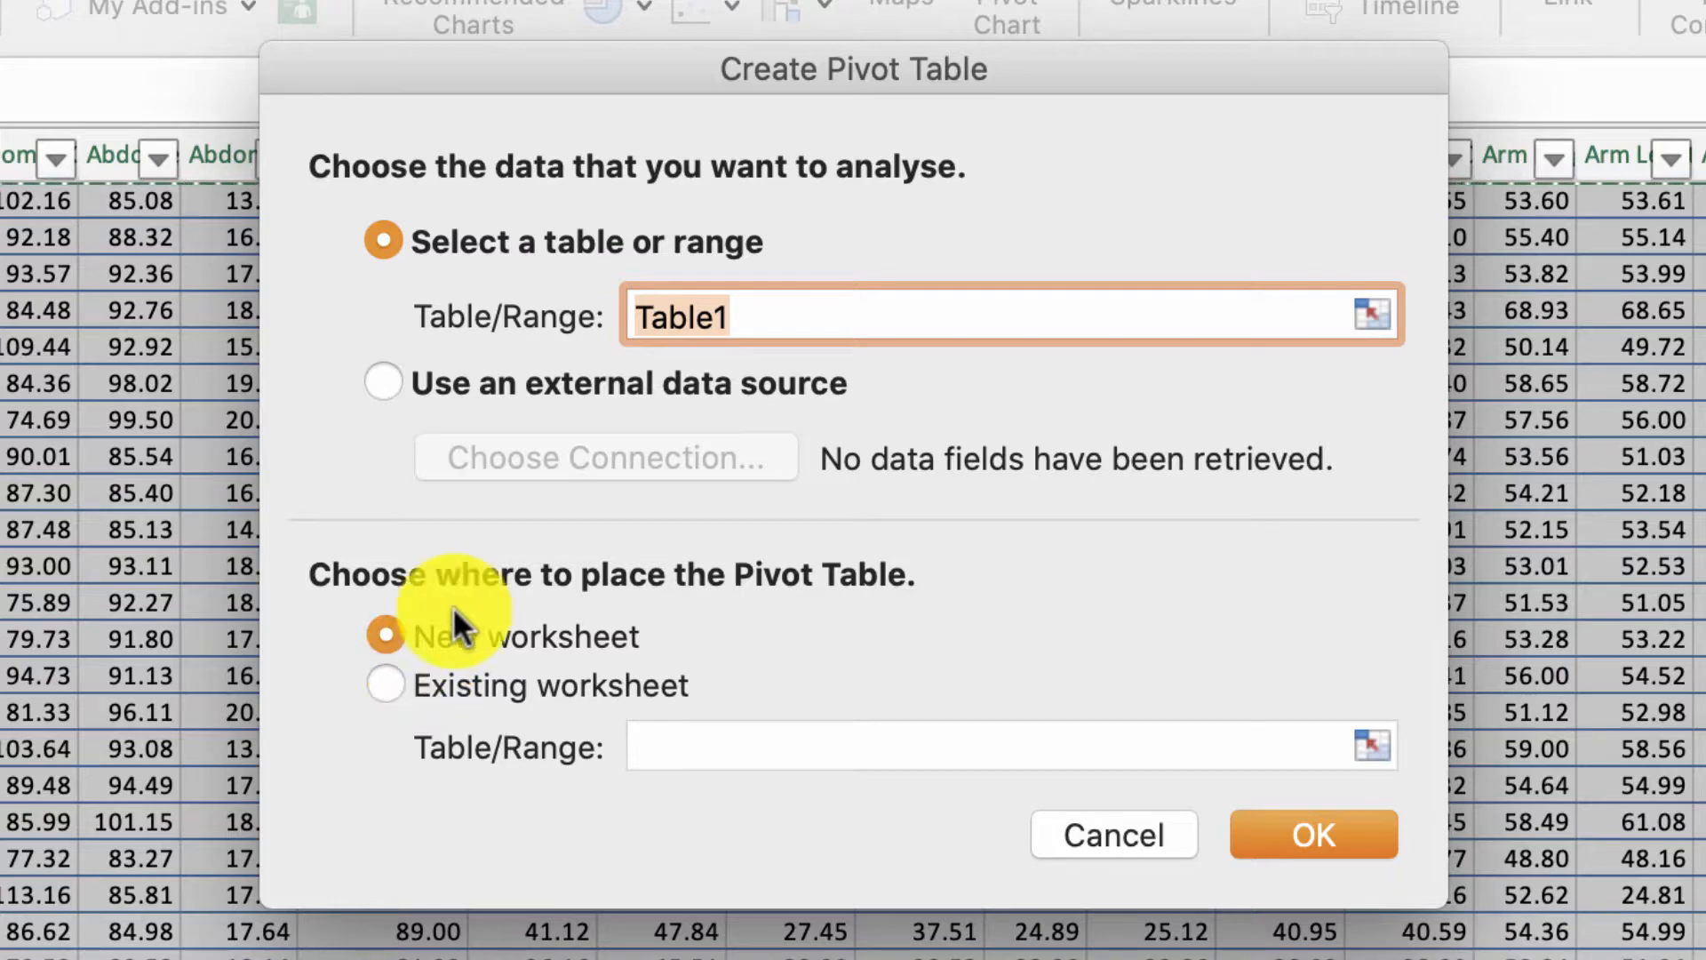
pyautogui.click(1345, 806)
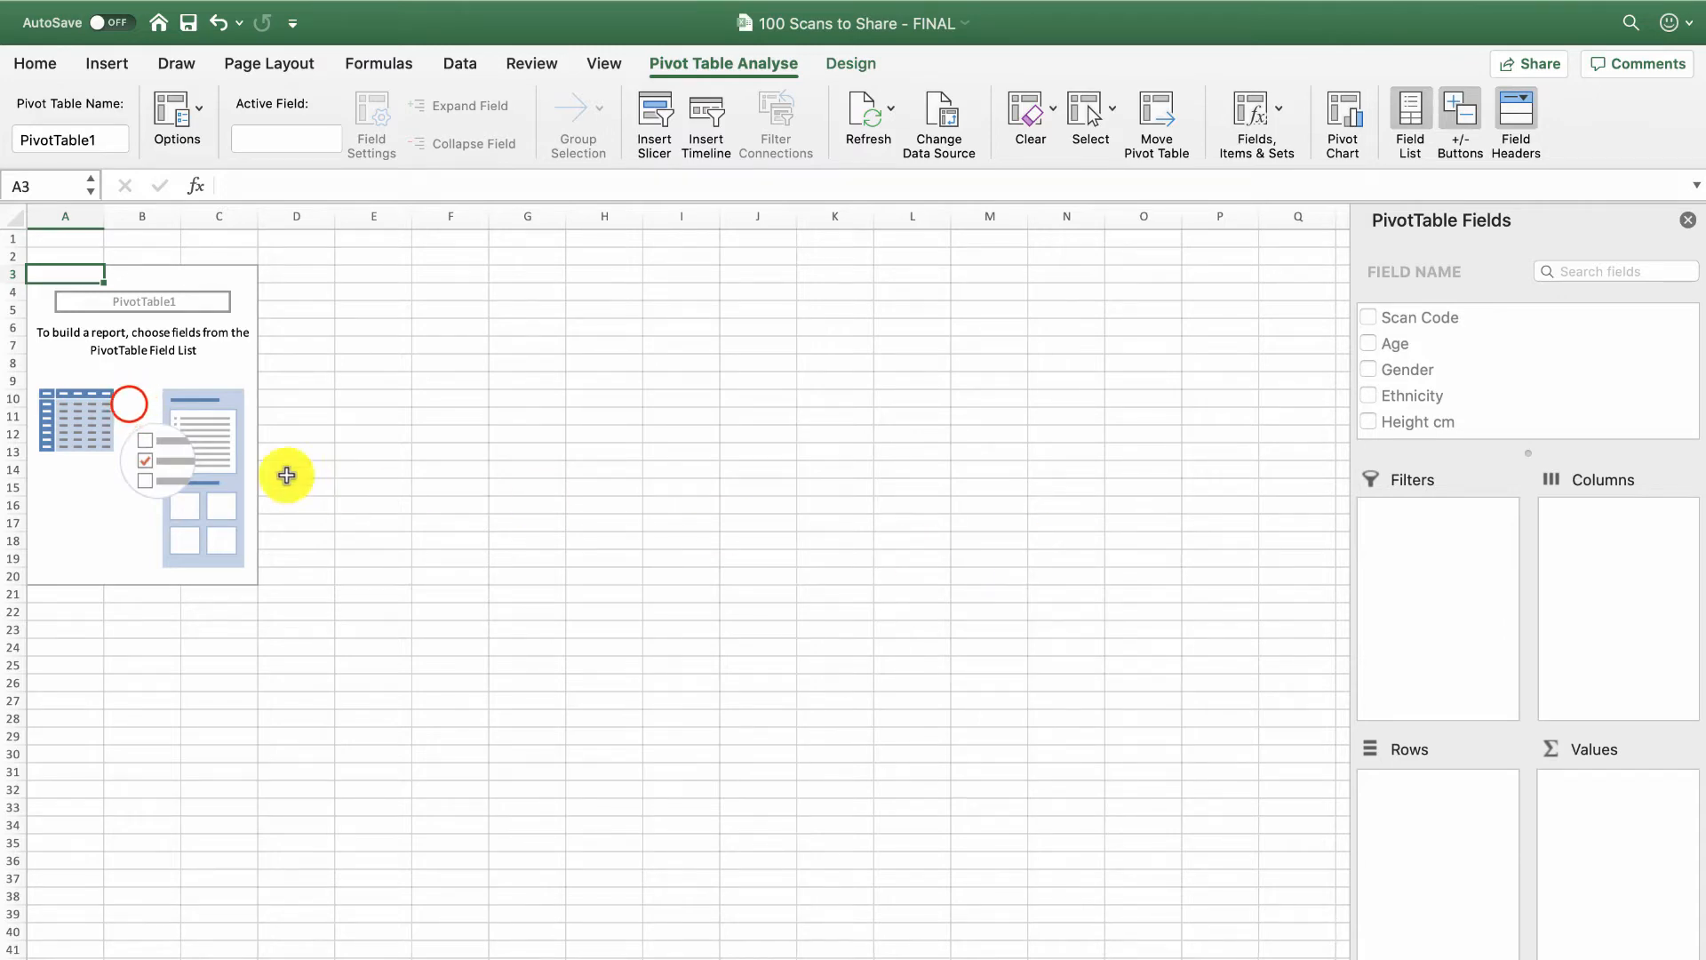
# Examine the column headers in the source data sheet and compare them with the PivotTable's list of available fields.
pyautogui.click(129, 404)
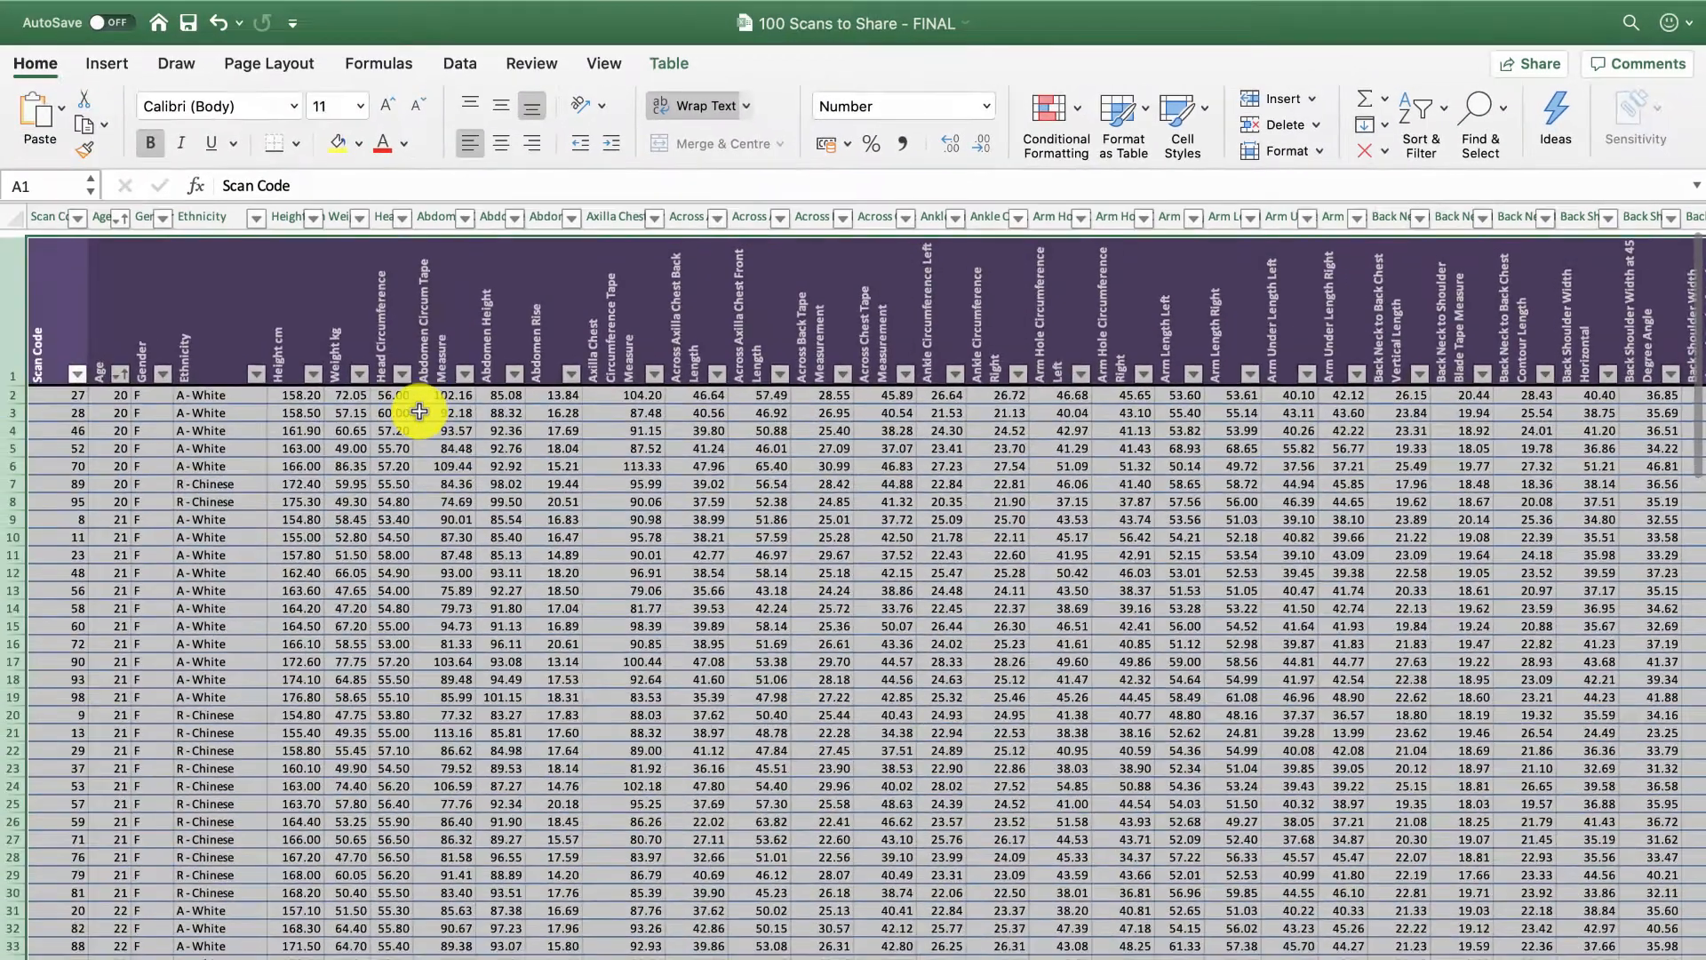
pyautogui.scroll(1, 420, 411)
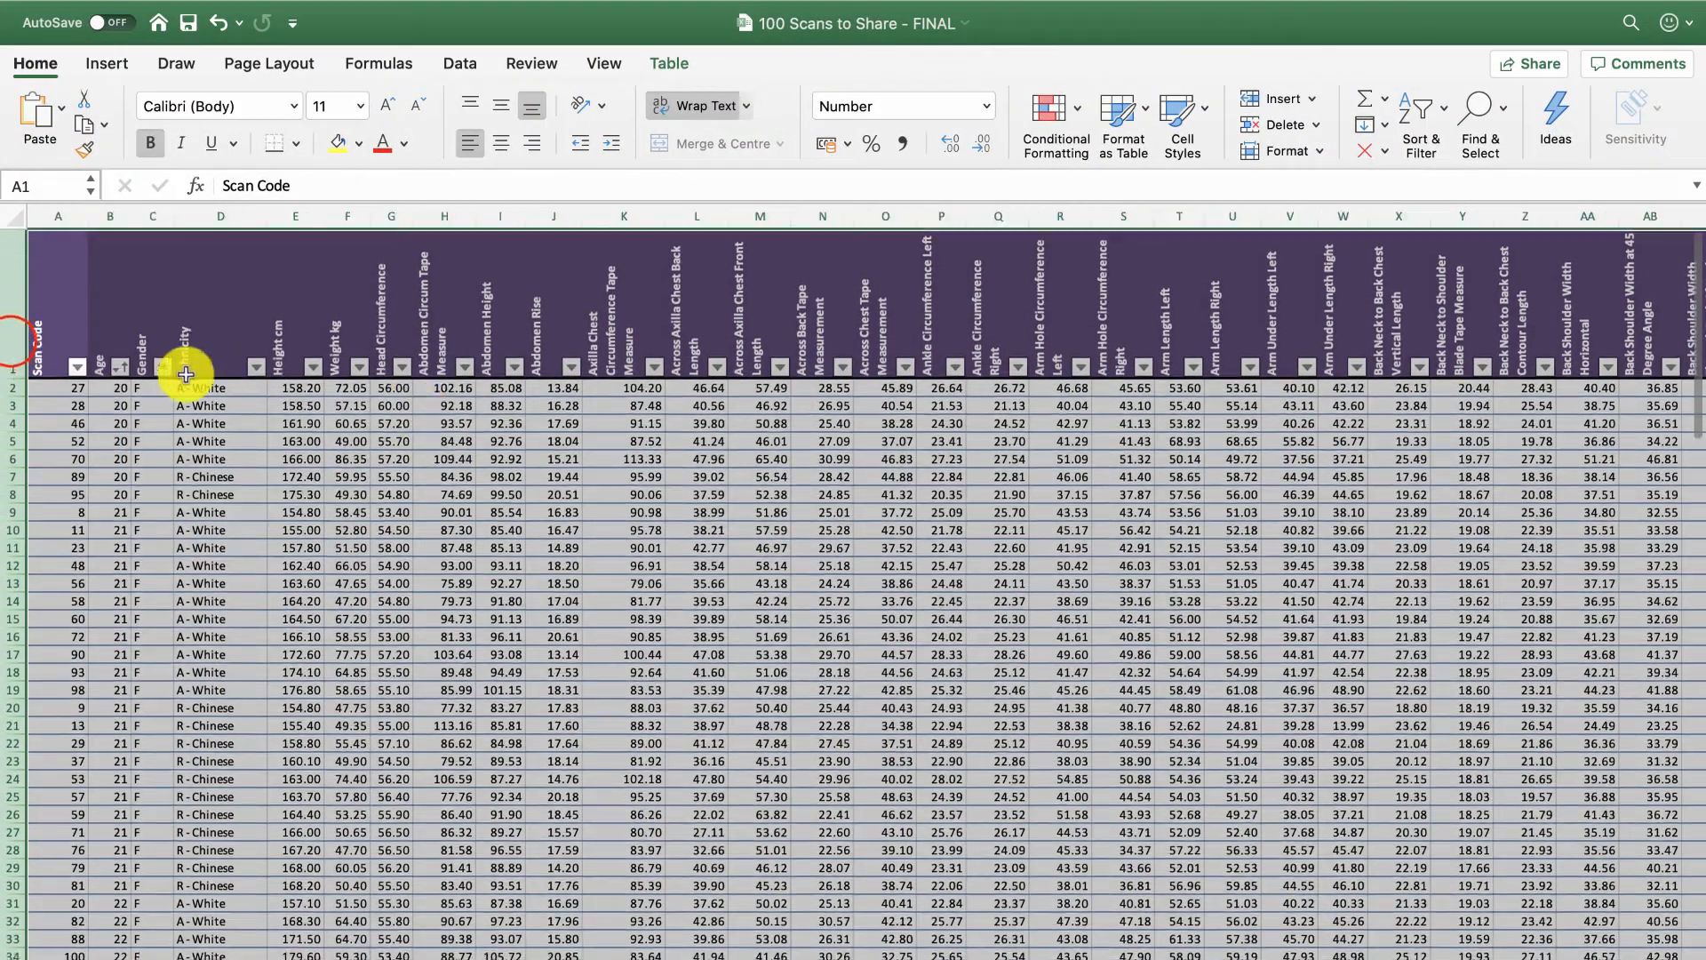
pyautogui.click(10, 341)
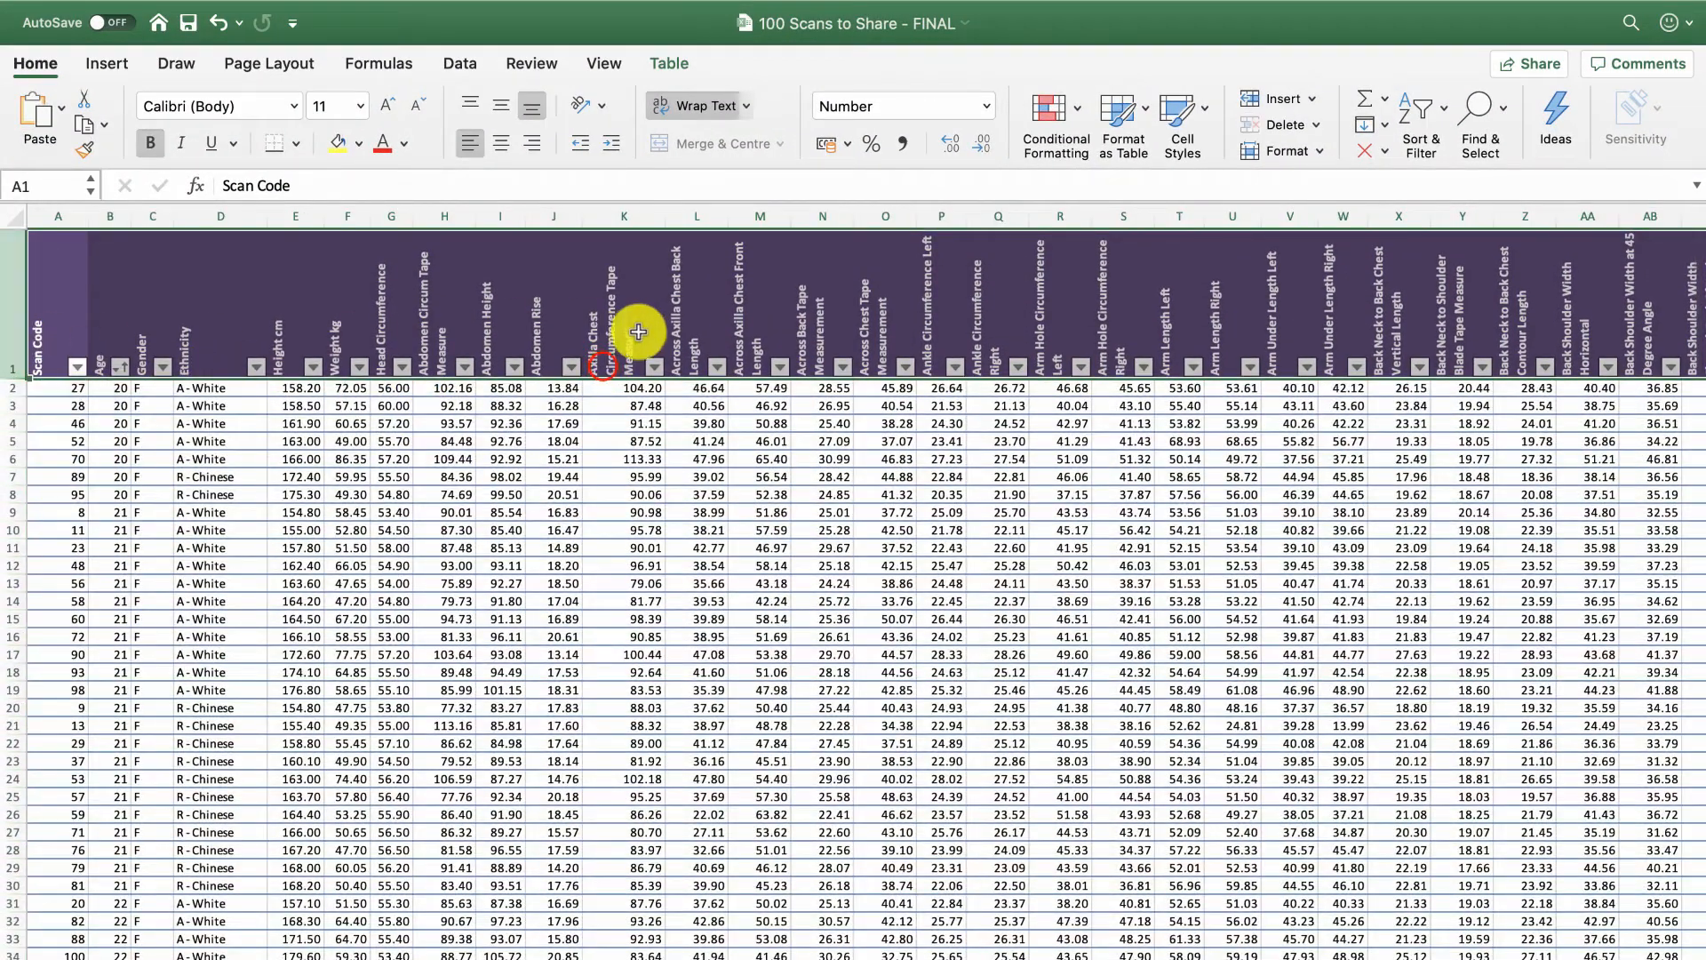
pyautogui.click(601, 362)
pyautogui.click(94, 351)
pyautogui.click(40, 345)
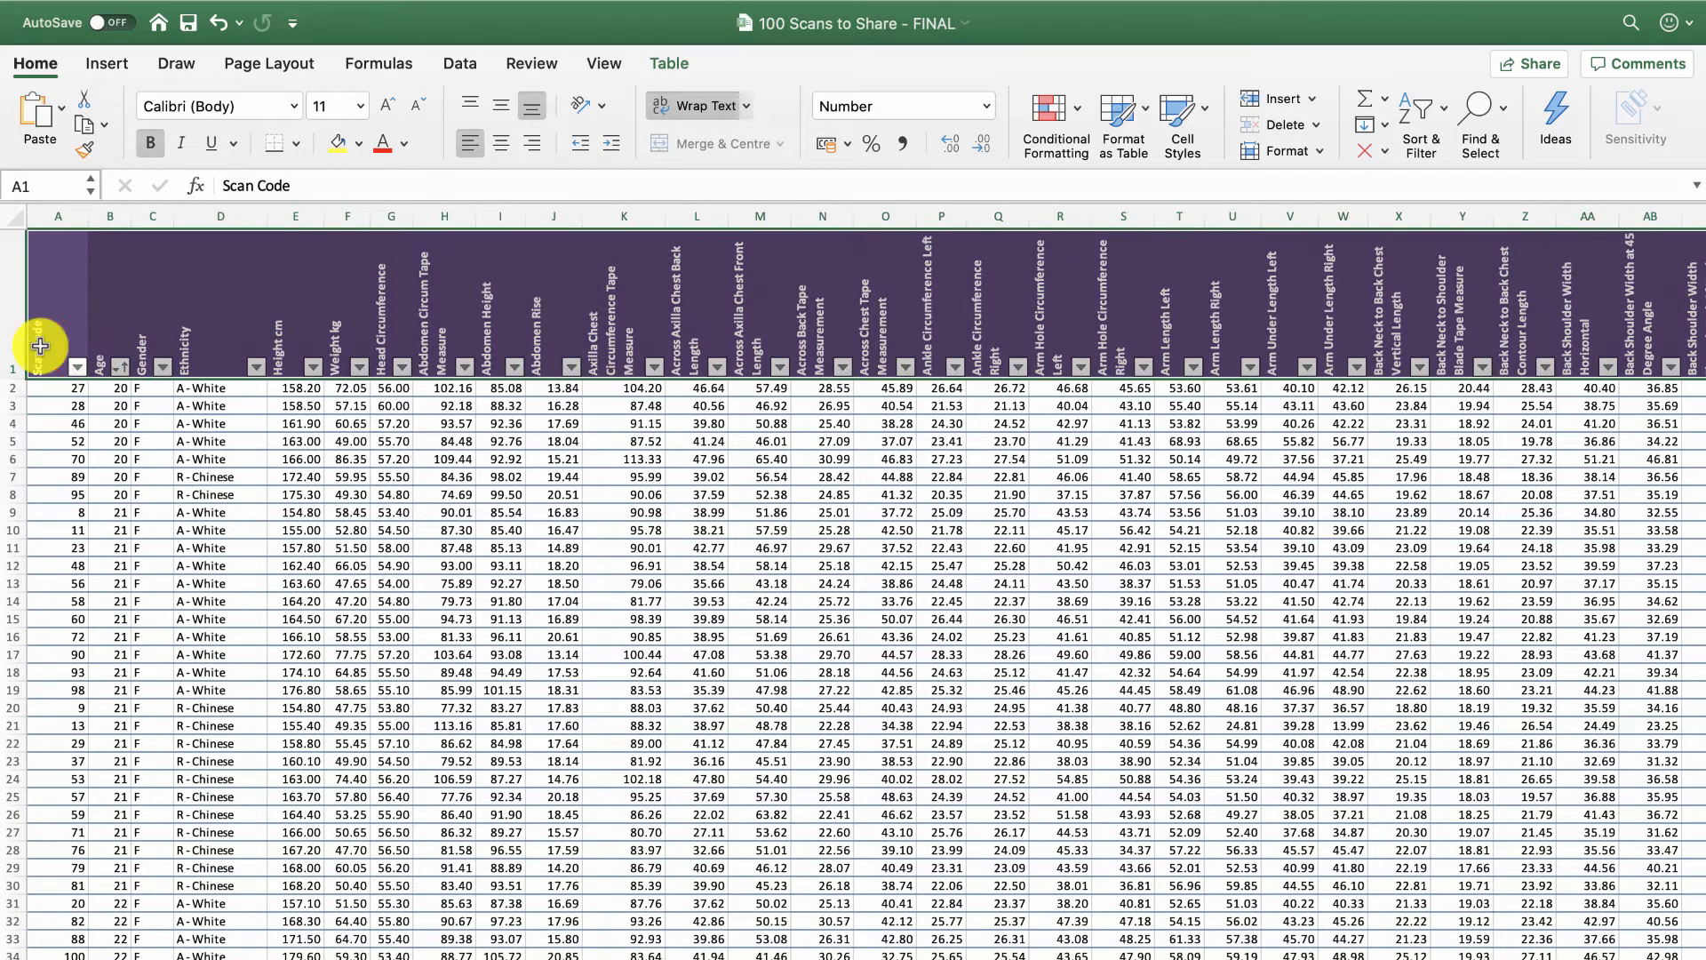
pyautogui.click(101, 334)
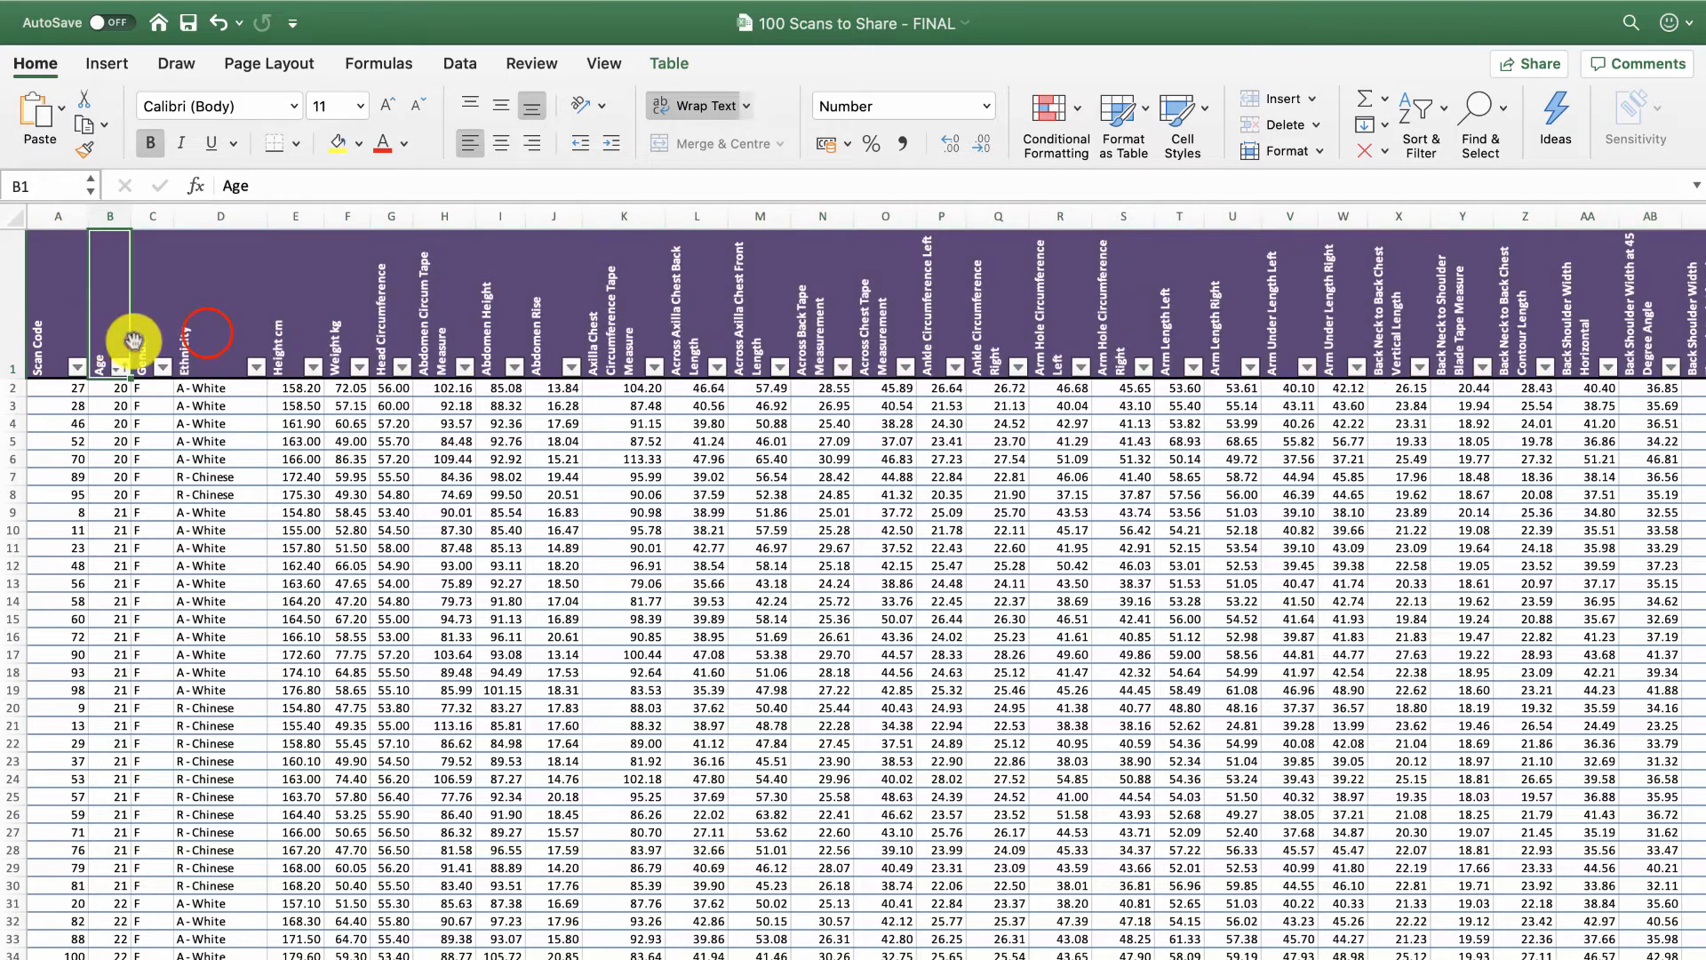
pyautogui.click(209, 335)
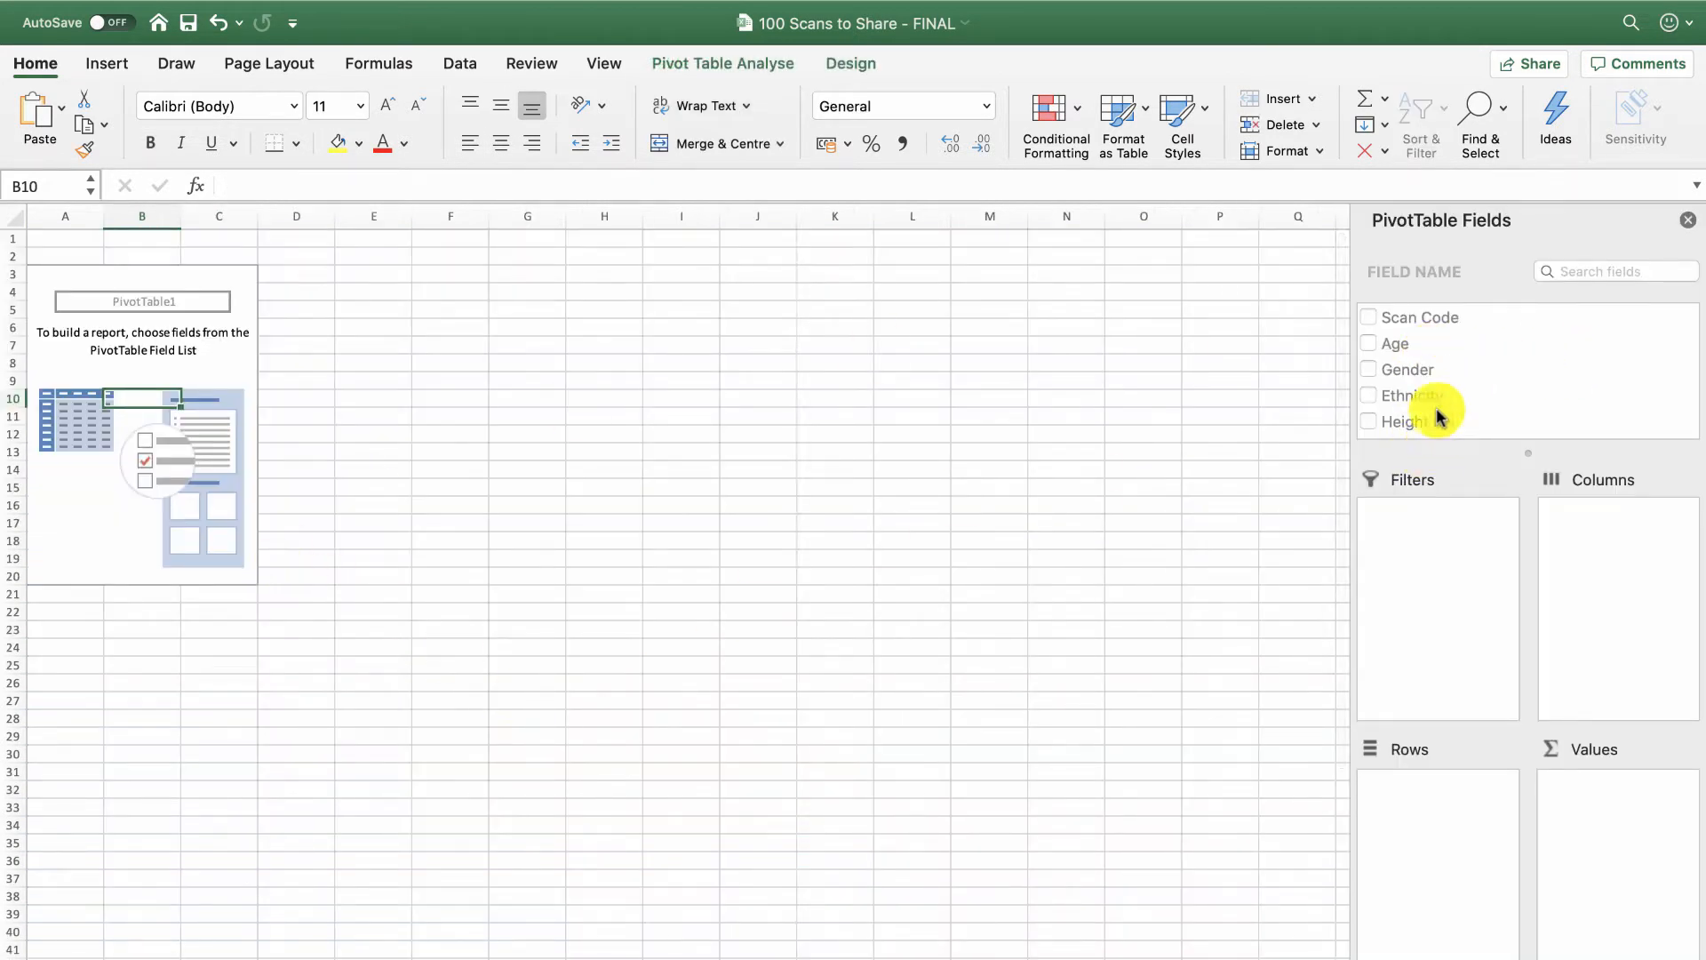
pyautogui.scroll(-3, 1422, 400)
pyautogui.scroll(3, 1422, 395)
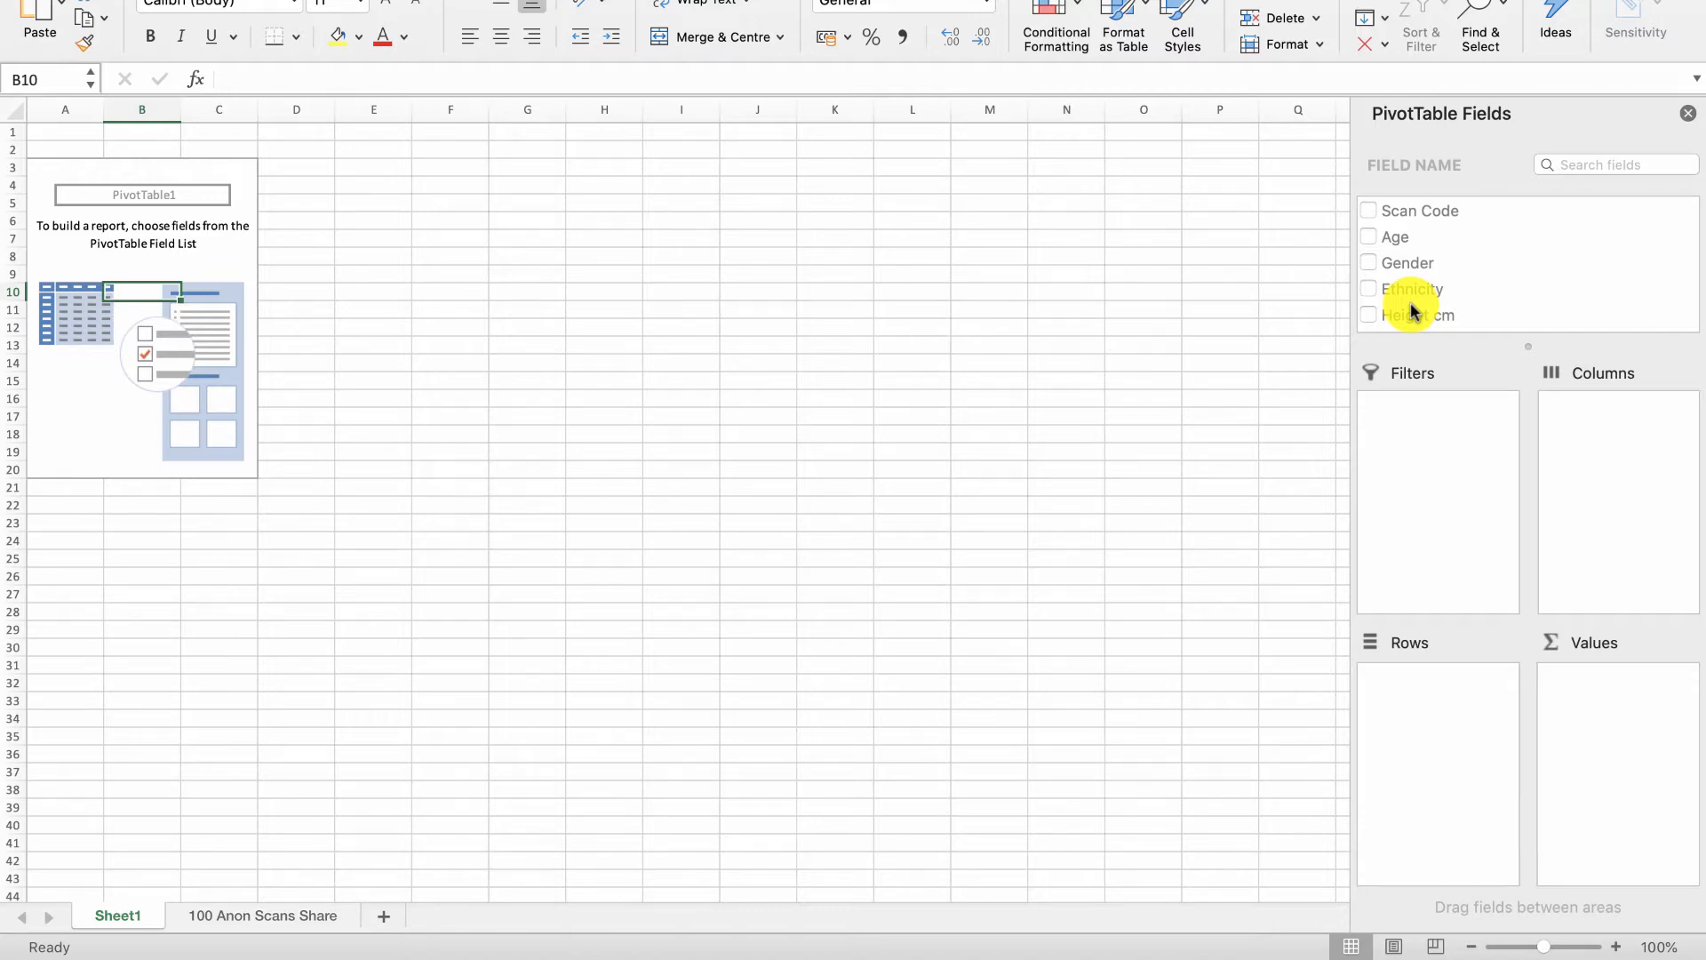
# Add the Ethnicity field to the PivotTable's rows and enlarge the sheet view to 391%.
pyautogui.moveTo(1416, 295); pyautogui.dragTo(1425, 701)
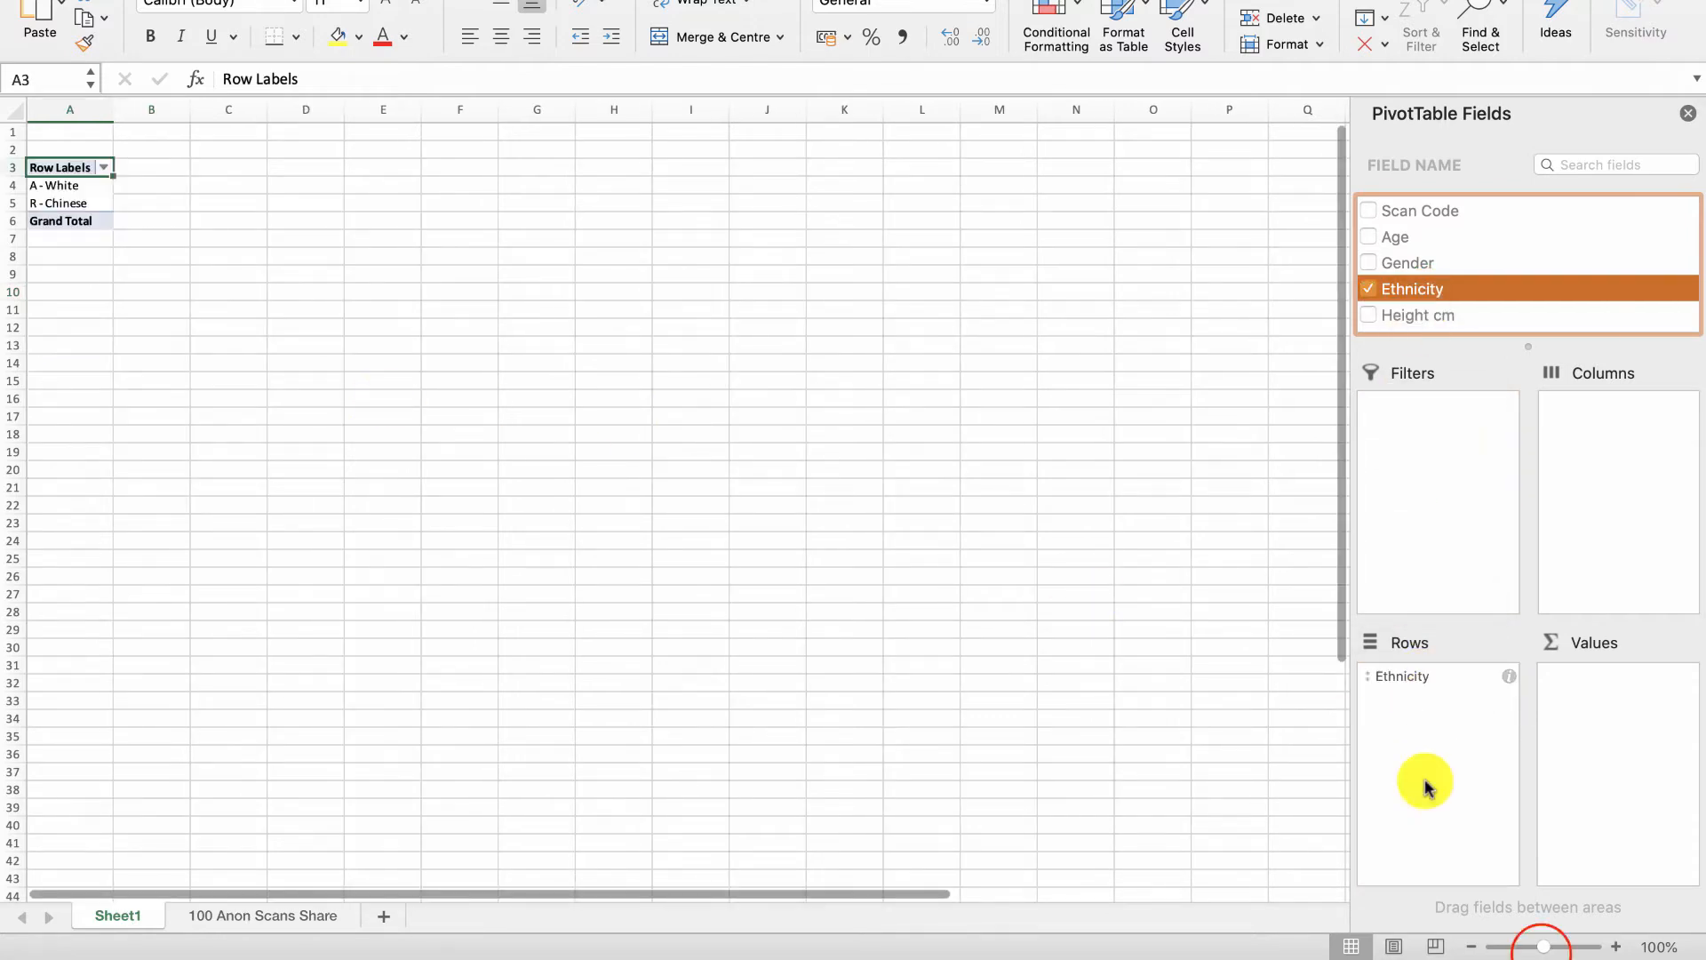
pyautogui.moveTo(1543, 946); pyautogui.dragTo(1590, 953)
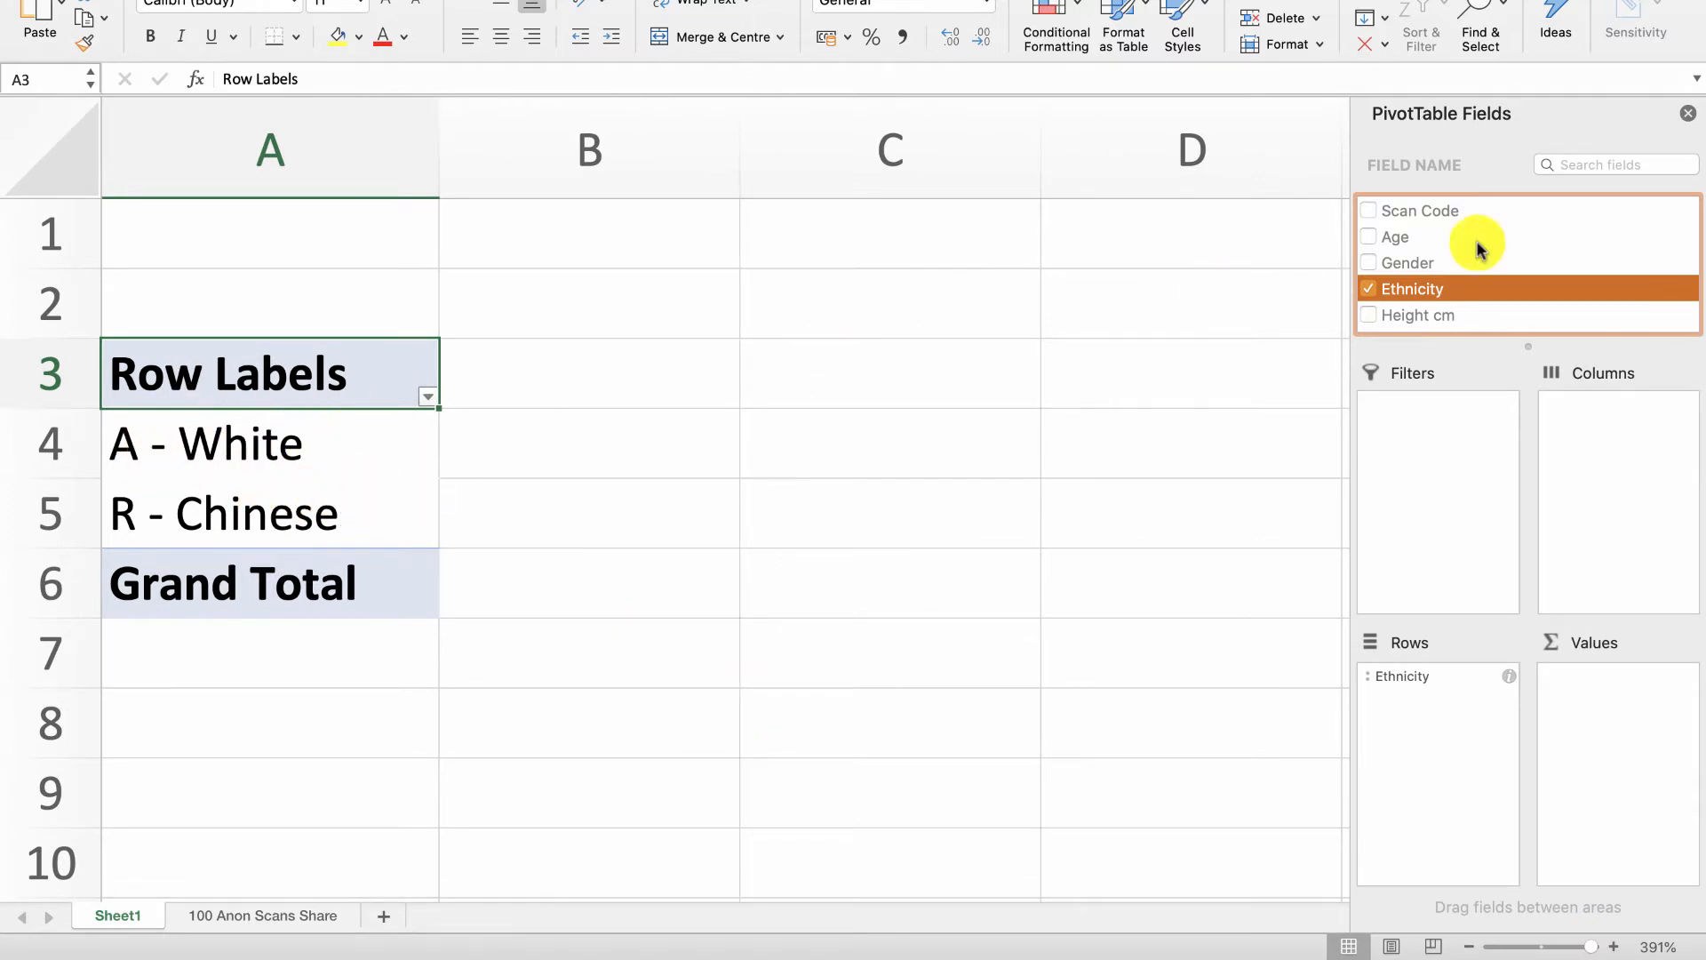
# Try Gender as a PivotTable row field with and without Ethnicity, and restore Ethnicity as the only row field.
pyautogui.moveTo(1396, 263); pyautogui.dragTo(1416, 708)
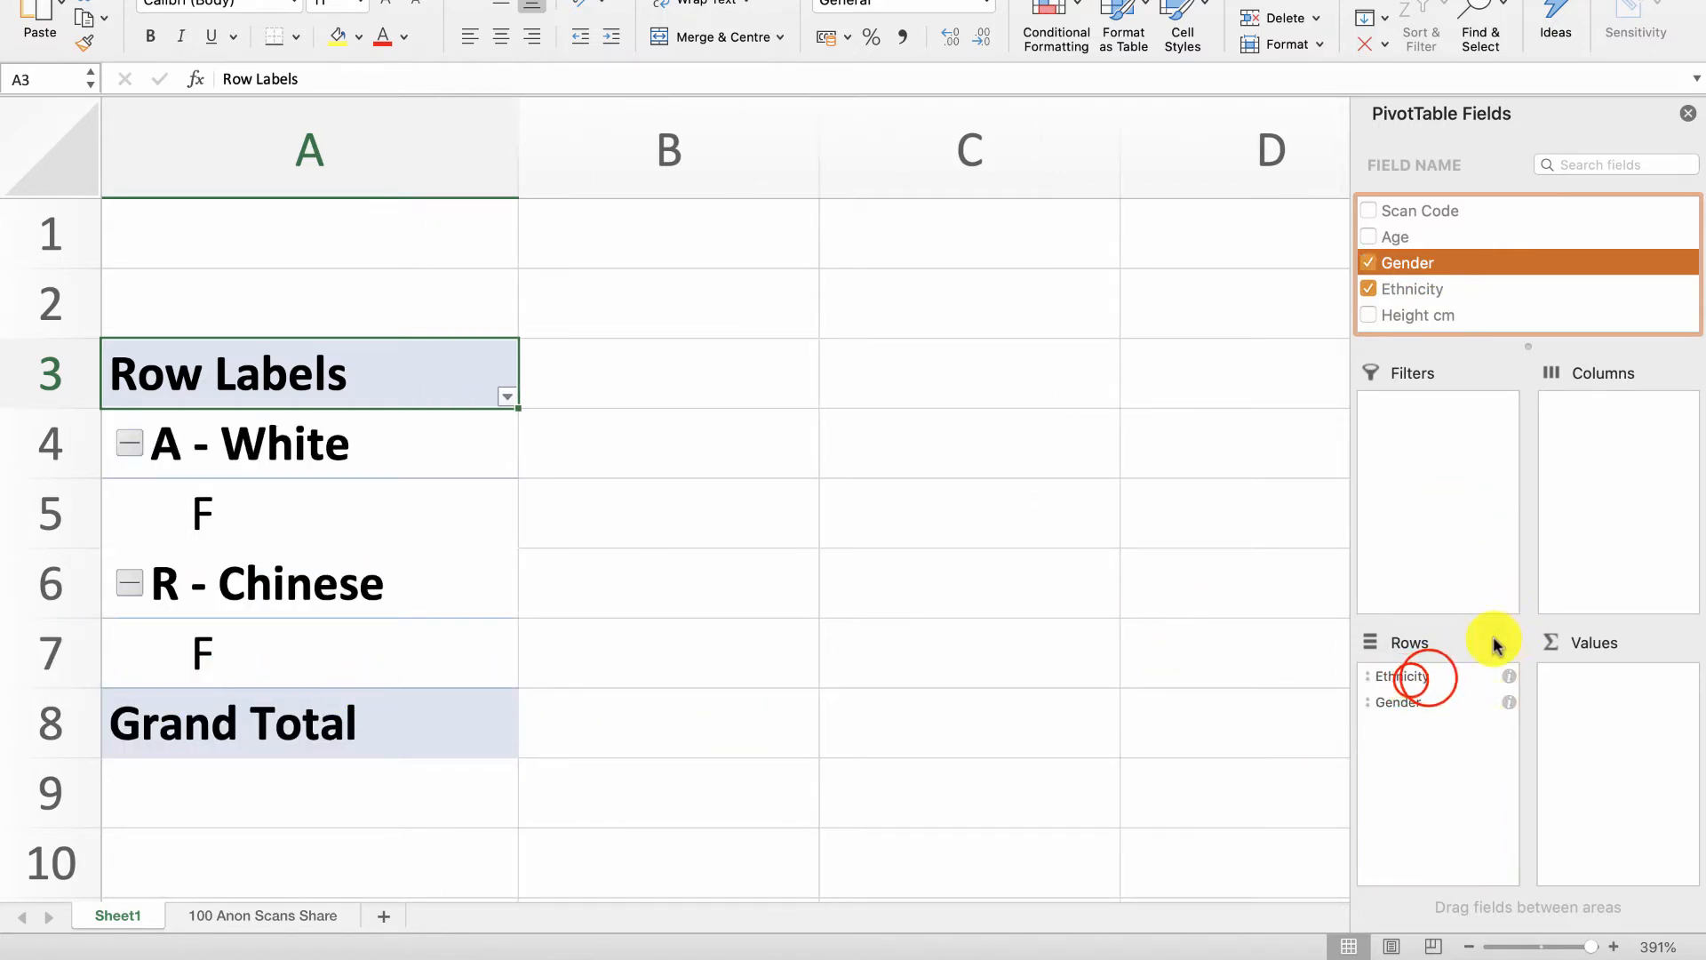
pyautogui.click(1420, 678)
pyautogui.moveTo(1420, 677); pyautogui.dragTo(1439, 294)
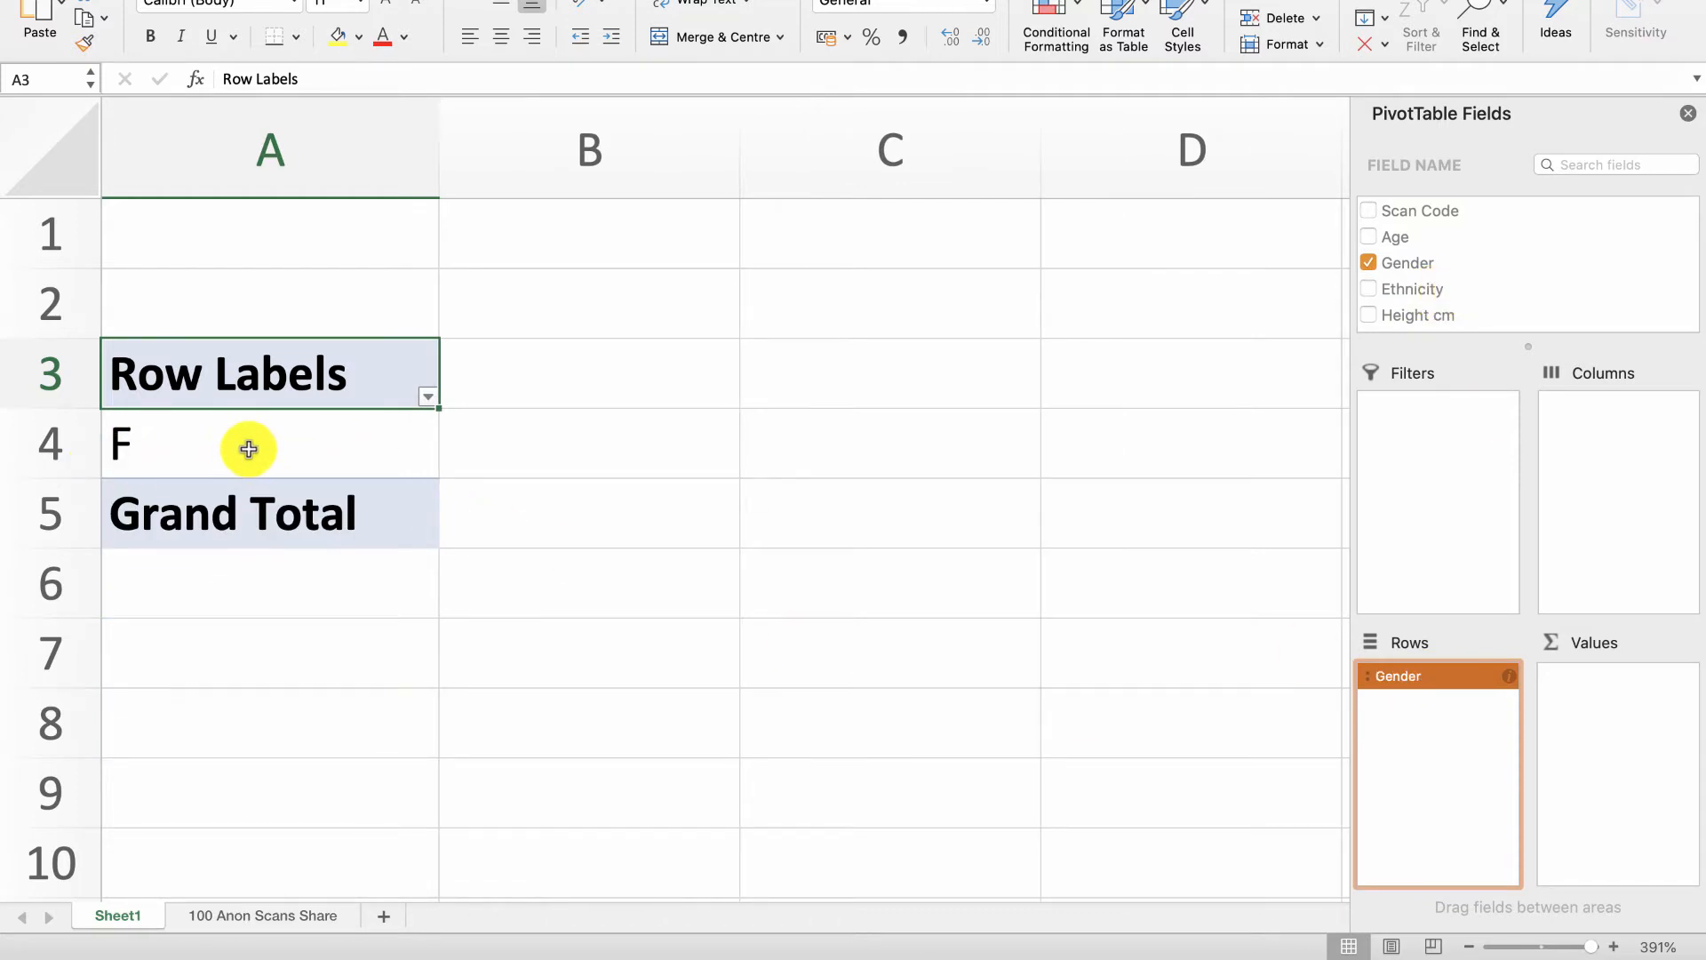
pyautogui.moveTo(1439, 679); pyautogui.dragTo(1437, 290)
pyautogui.moveTo(1406, 291); pyautogui.dragTo(1439, 709)
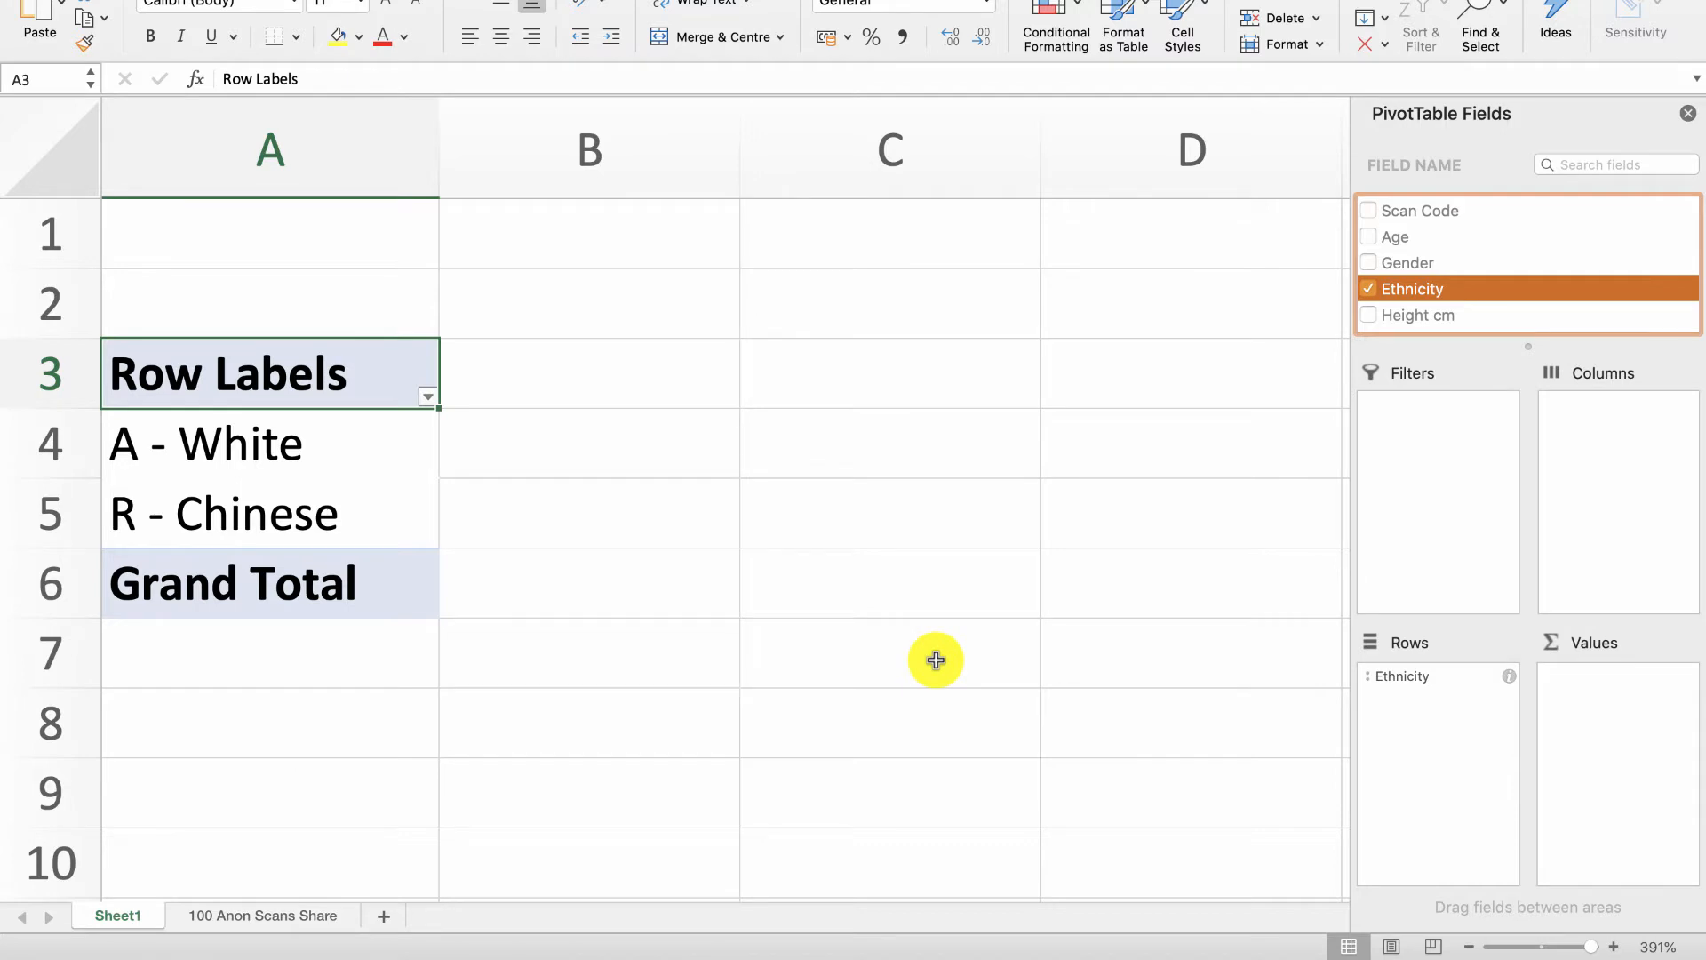
# Add the Height cm field to the PivotTable's values and summarise it by Average with no extra calculation.
pyautogui.click(1420, 317)
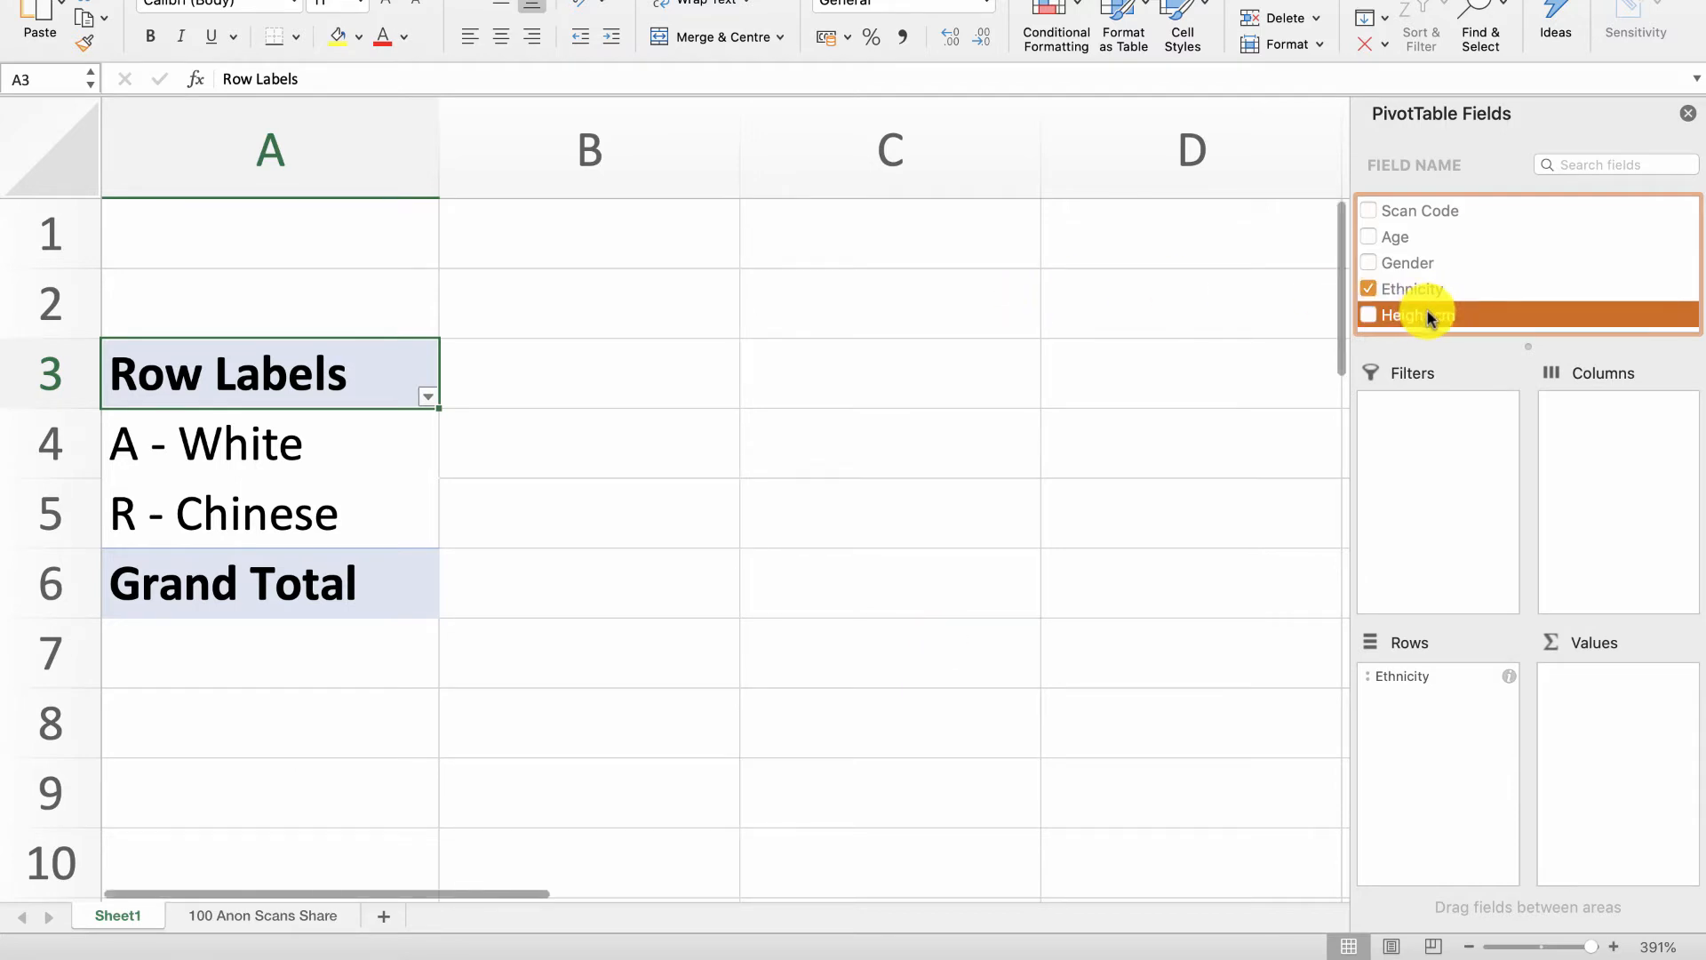
pyautogui.moveTo(1420, 317); pyautogui.dragTo(1629, 712)
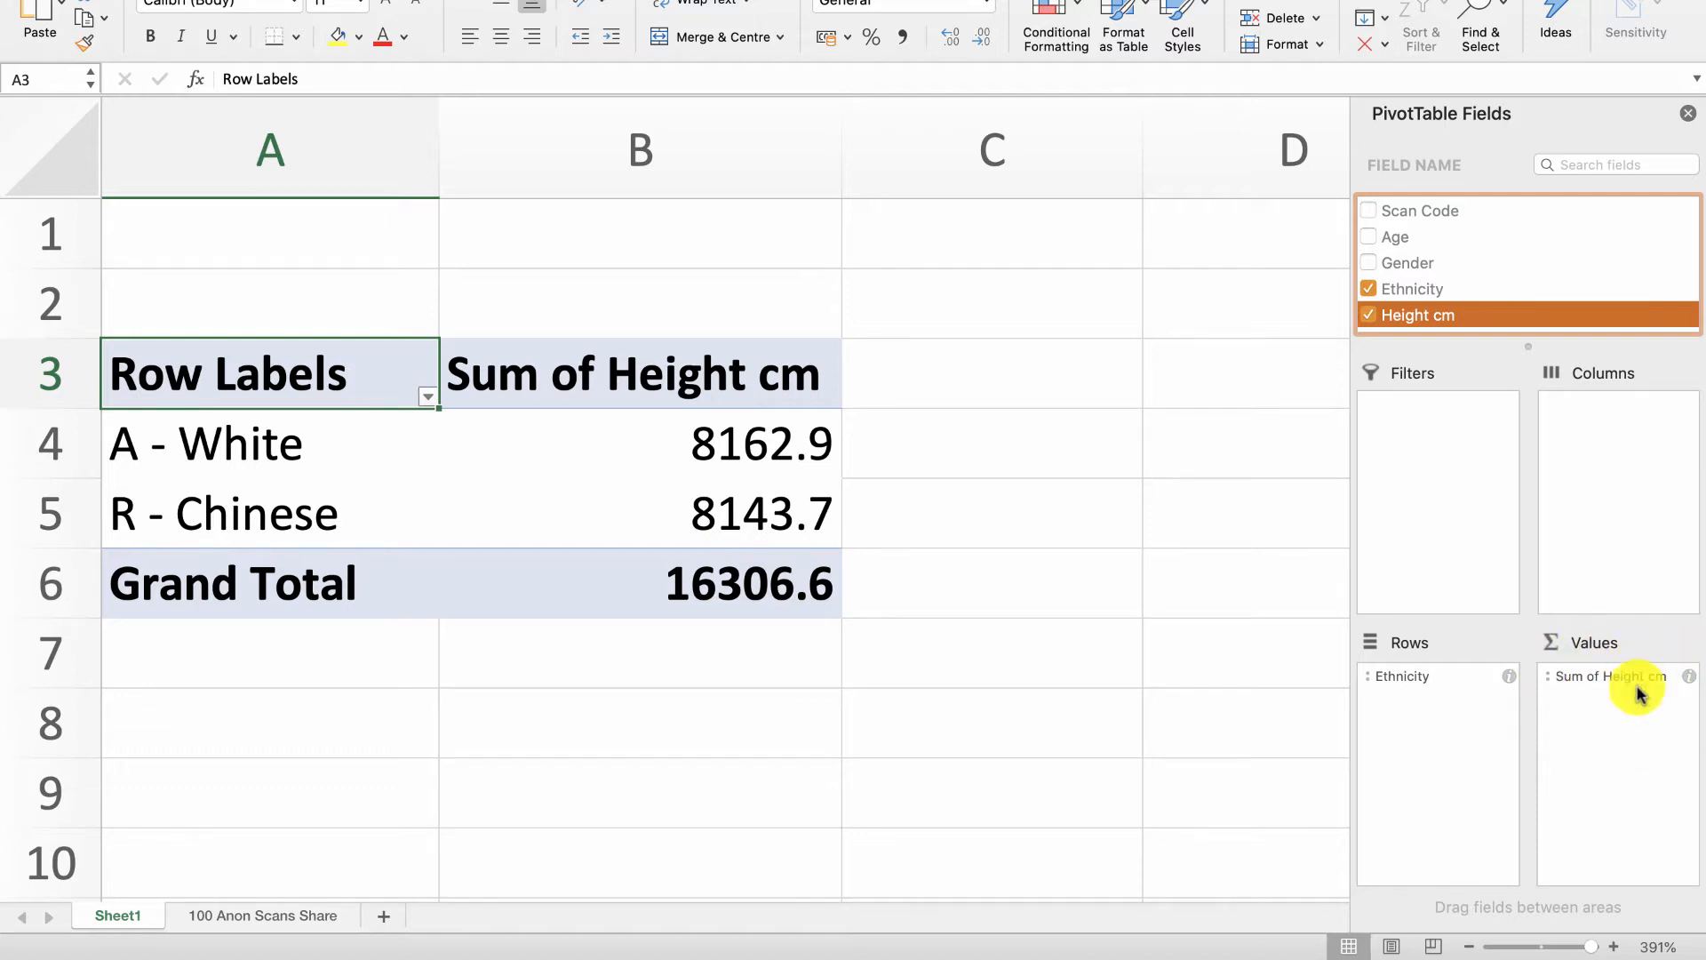
pyautogui.click(1688, 685)
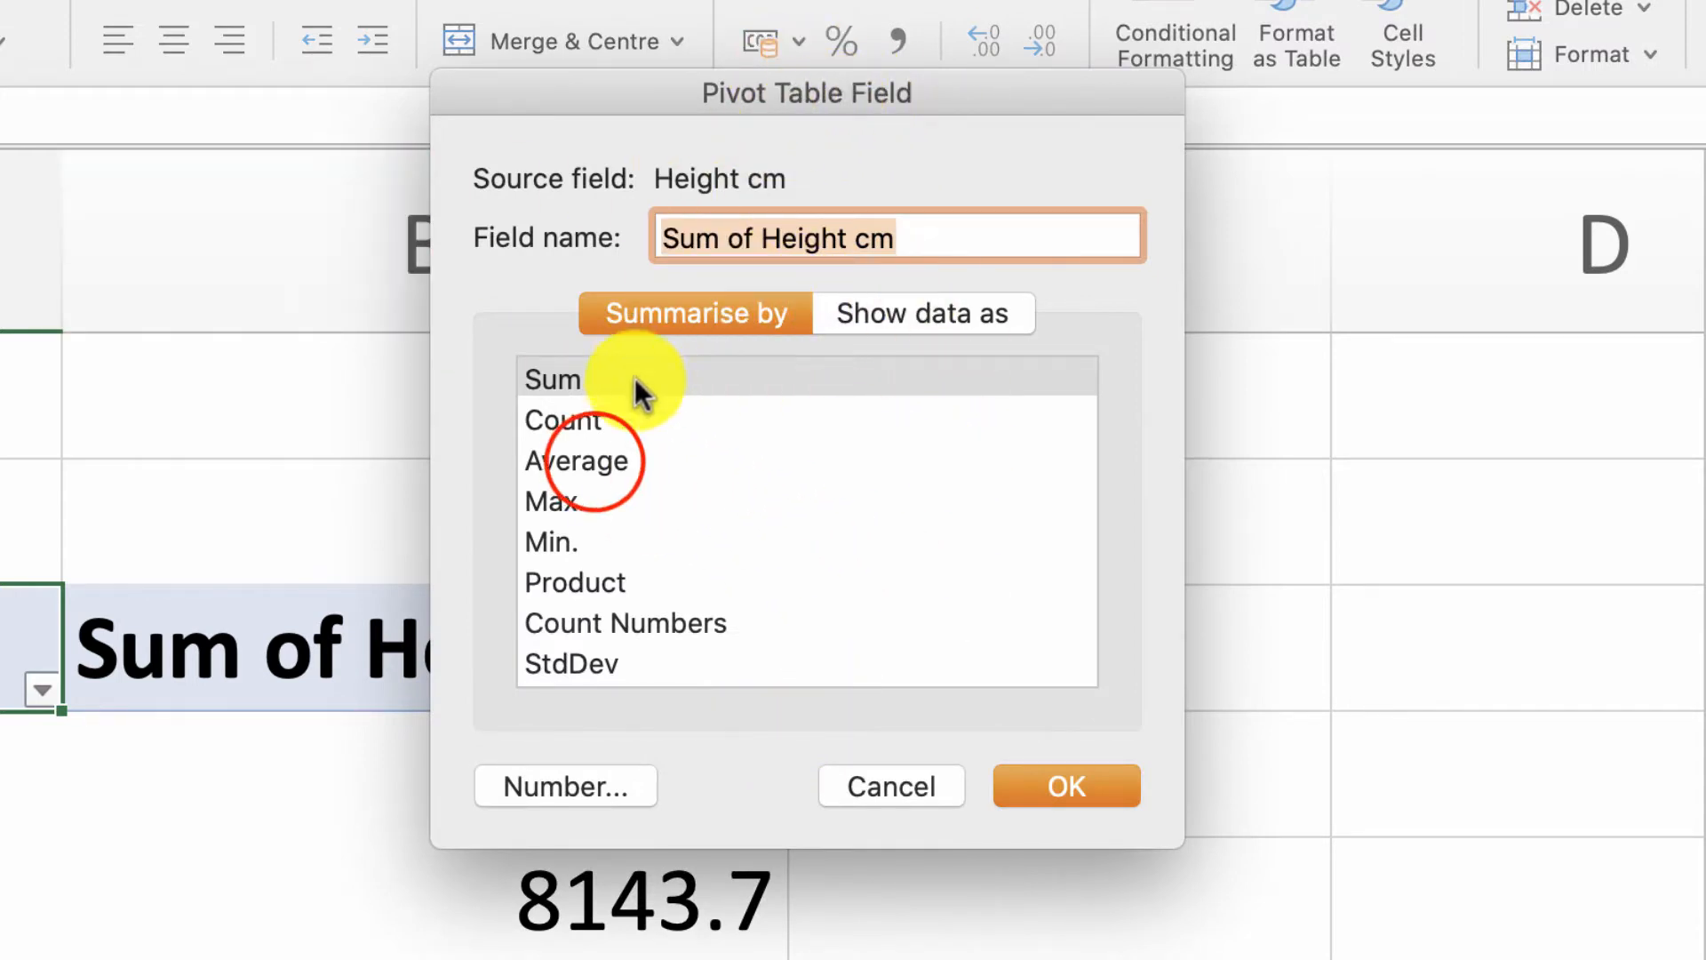
pyautogui.click(594, 458)
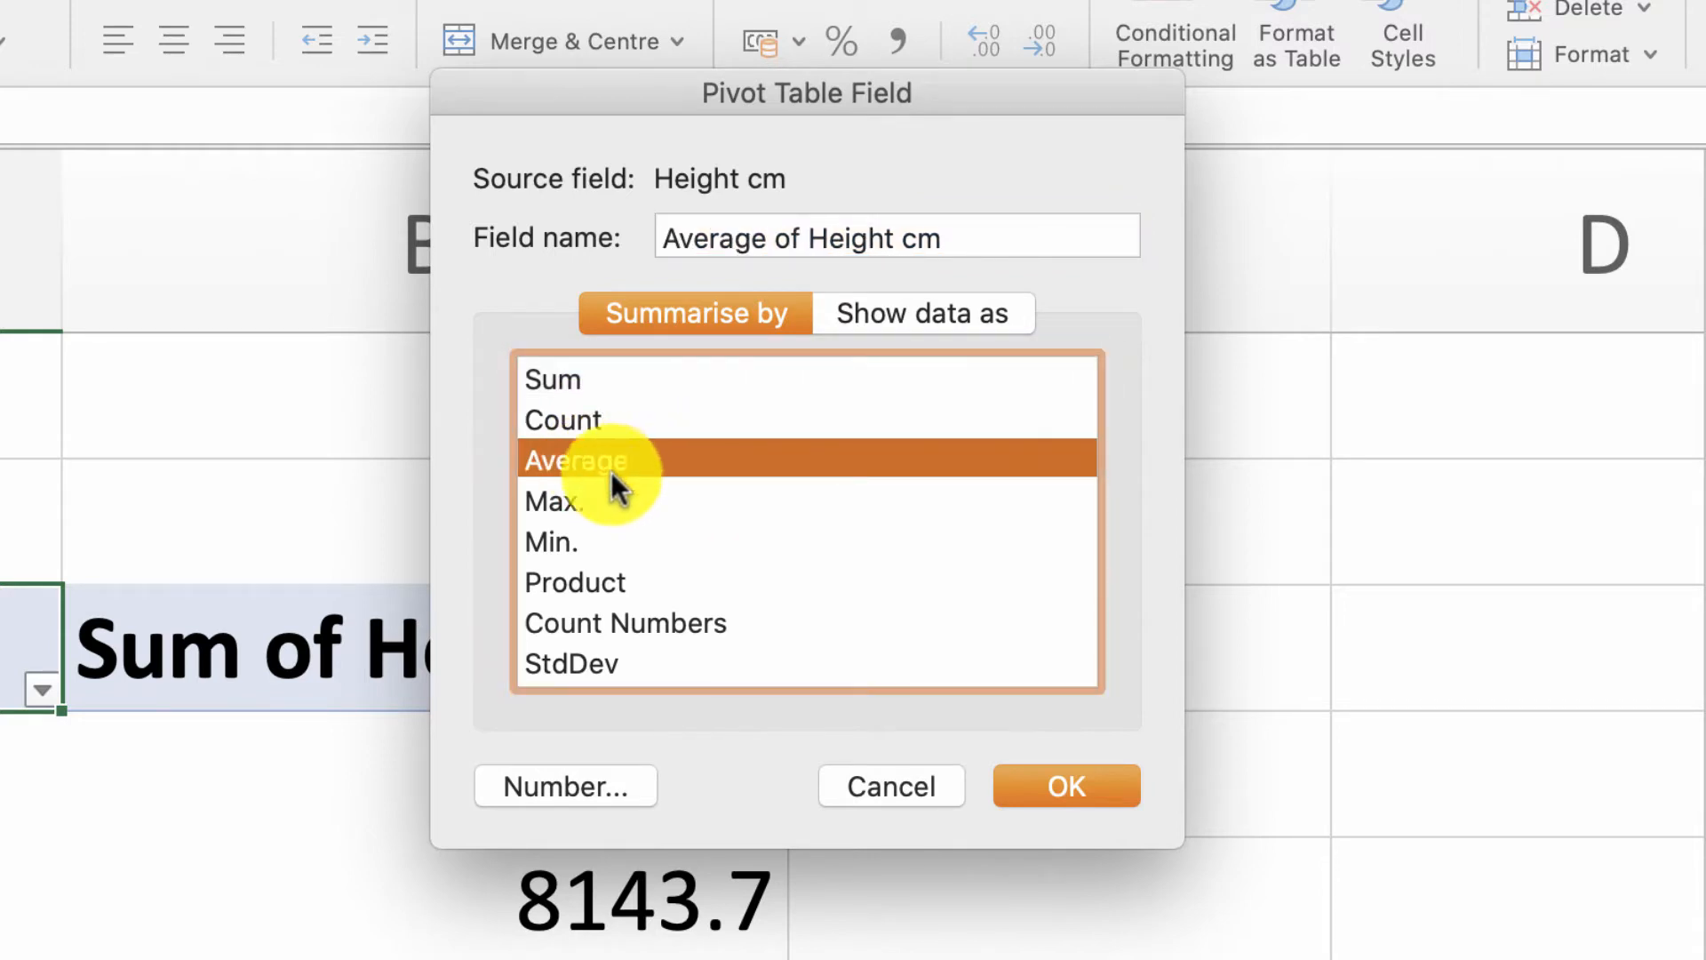
pyautogui.click(979, 317)
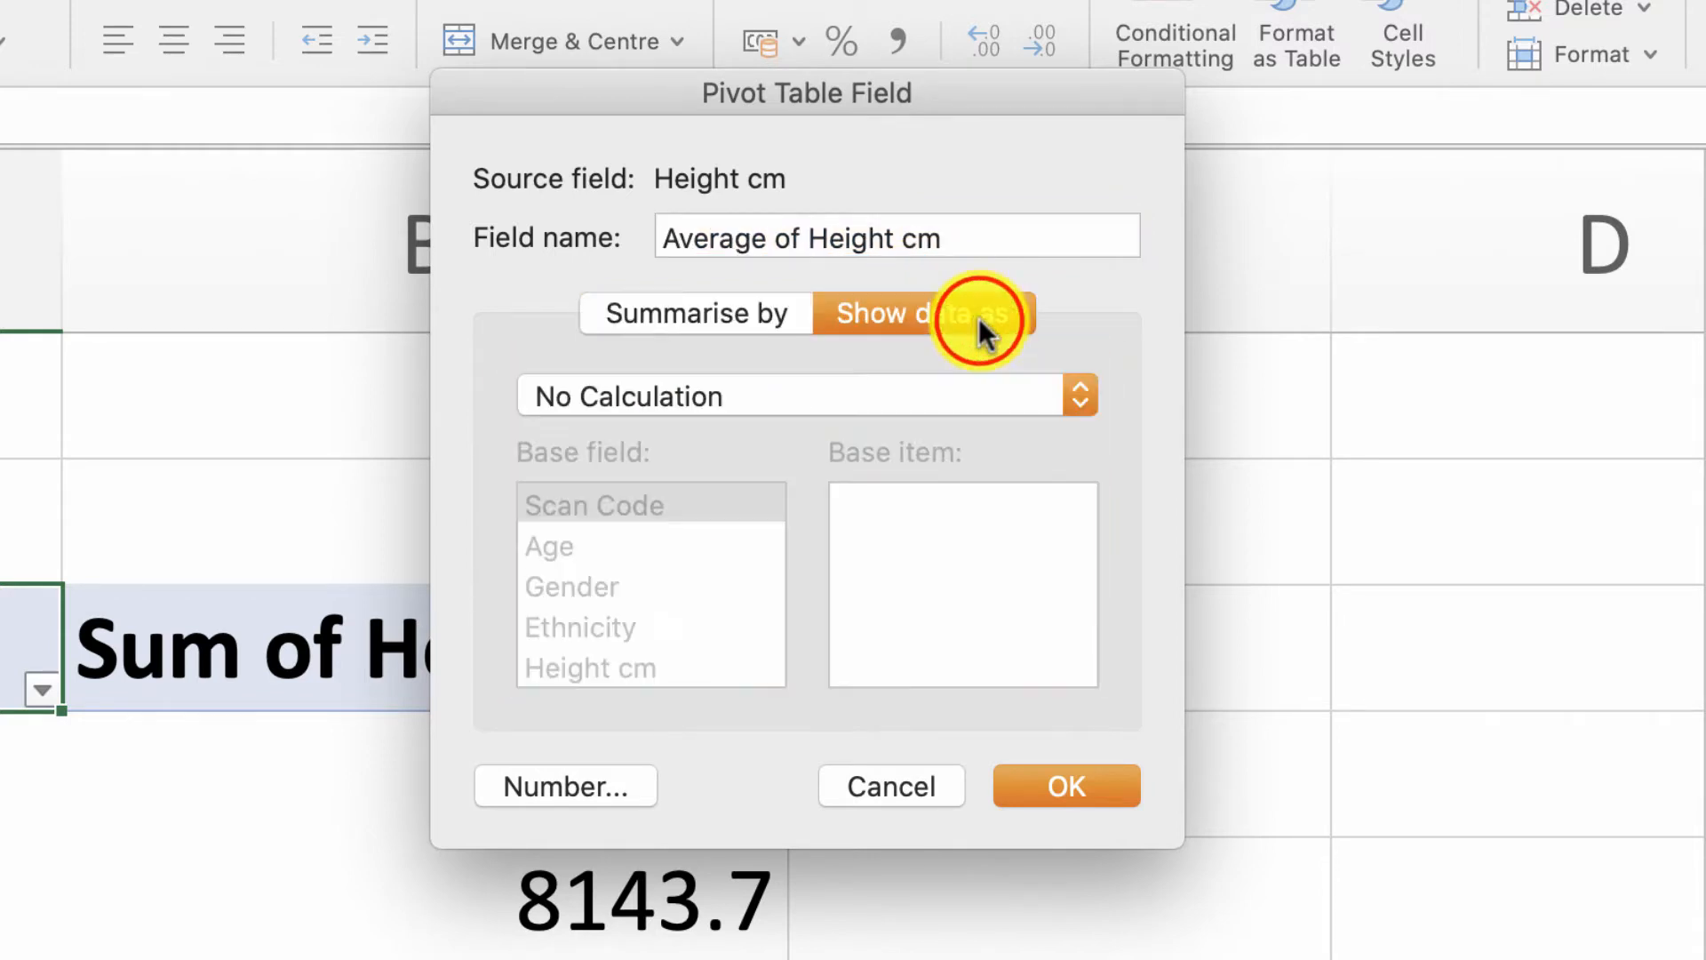
pyautogui.click(1071, 376)
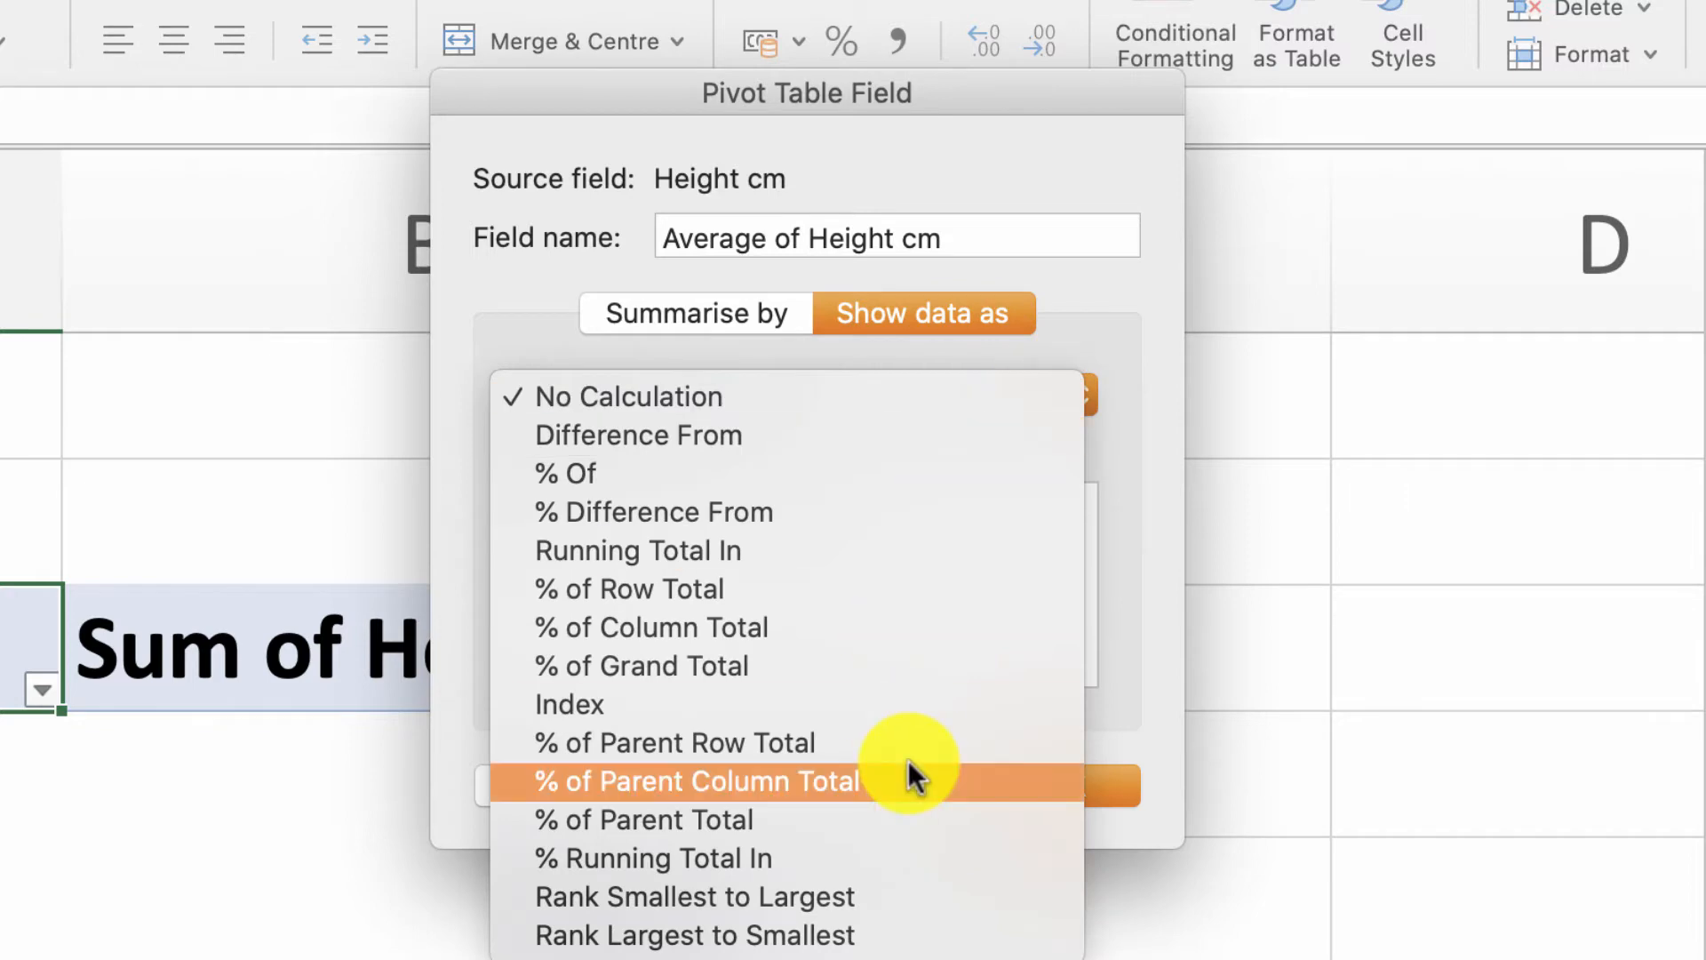
pyautogui.click(709, 339)
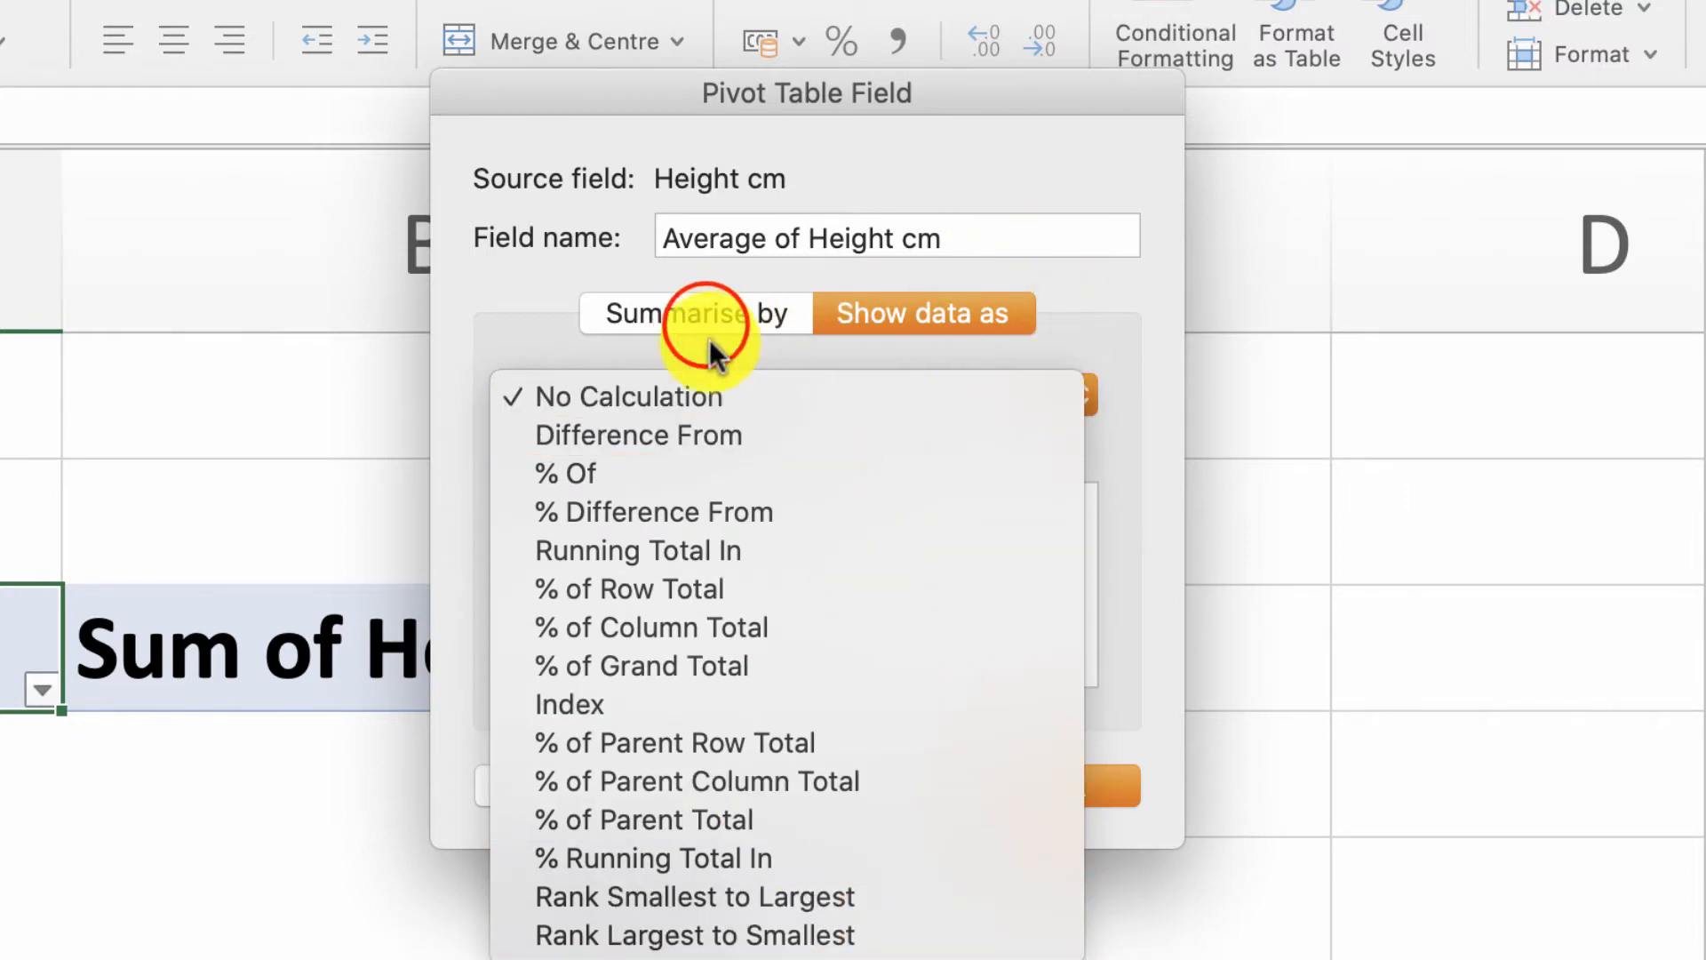
pyautogui.click(723, 291)
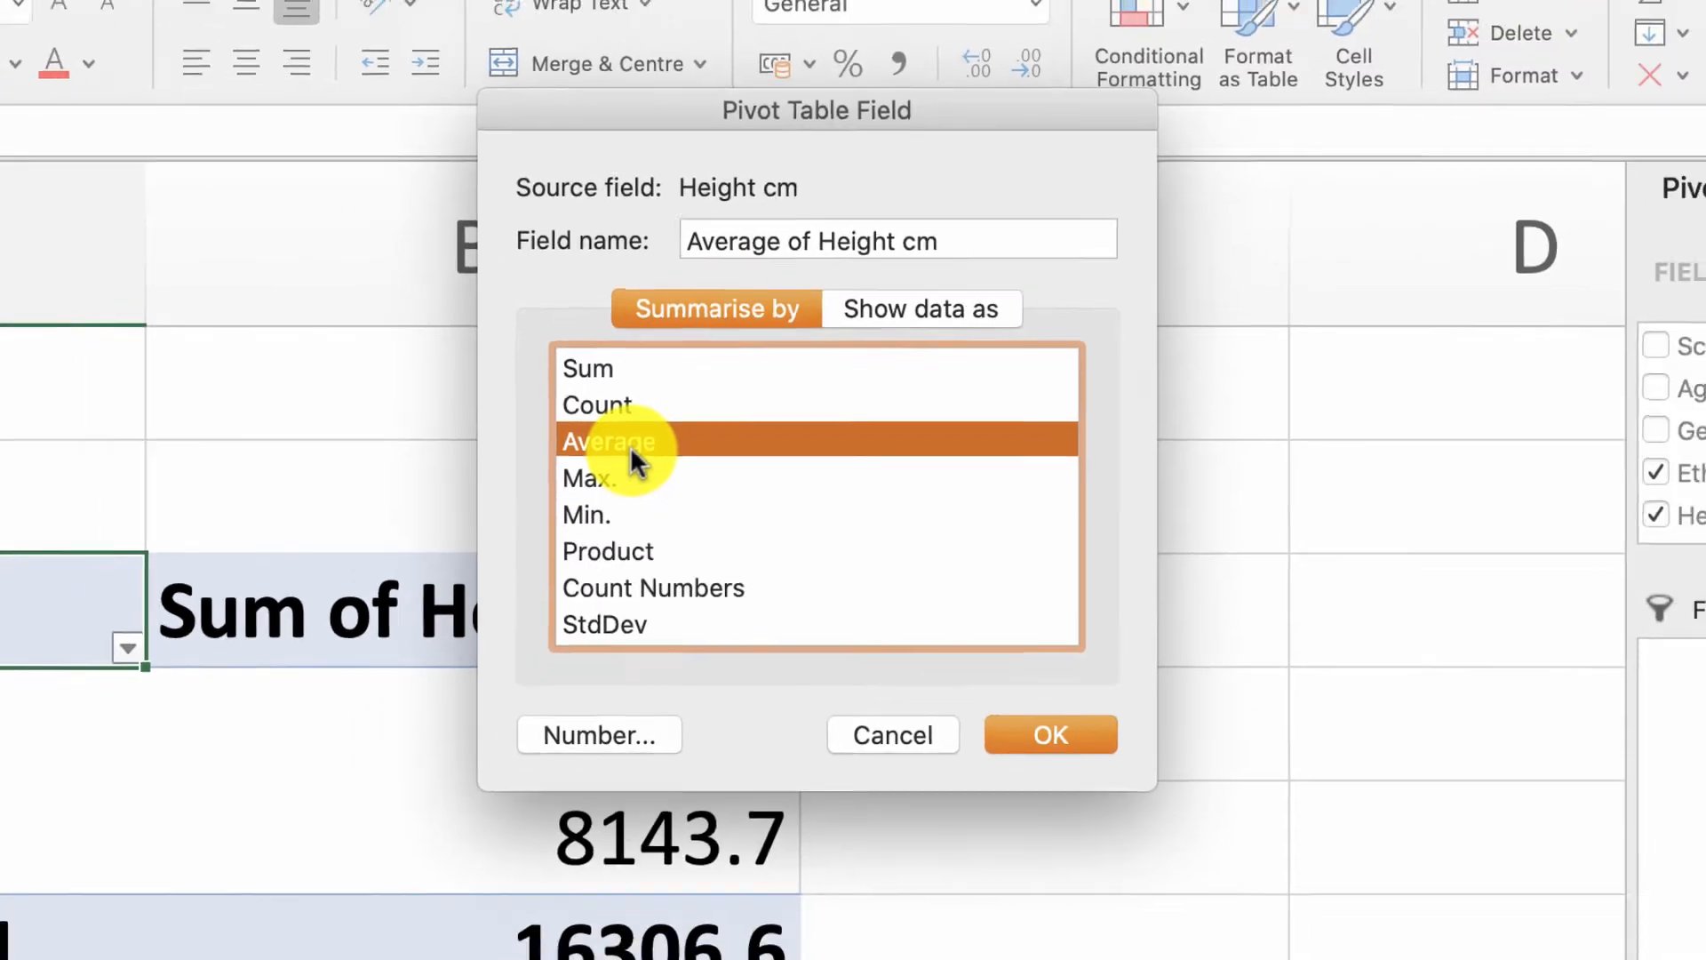
pyautogui.click(1070, 785)
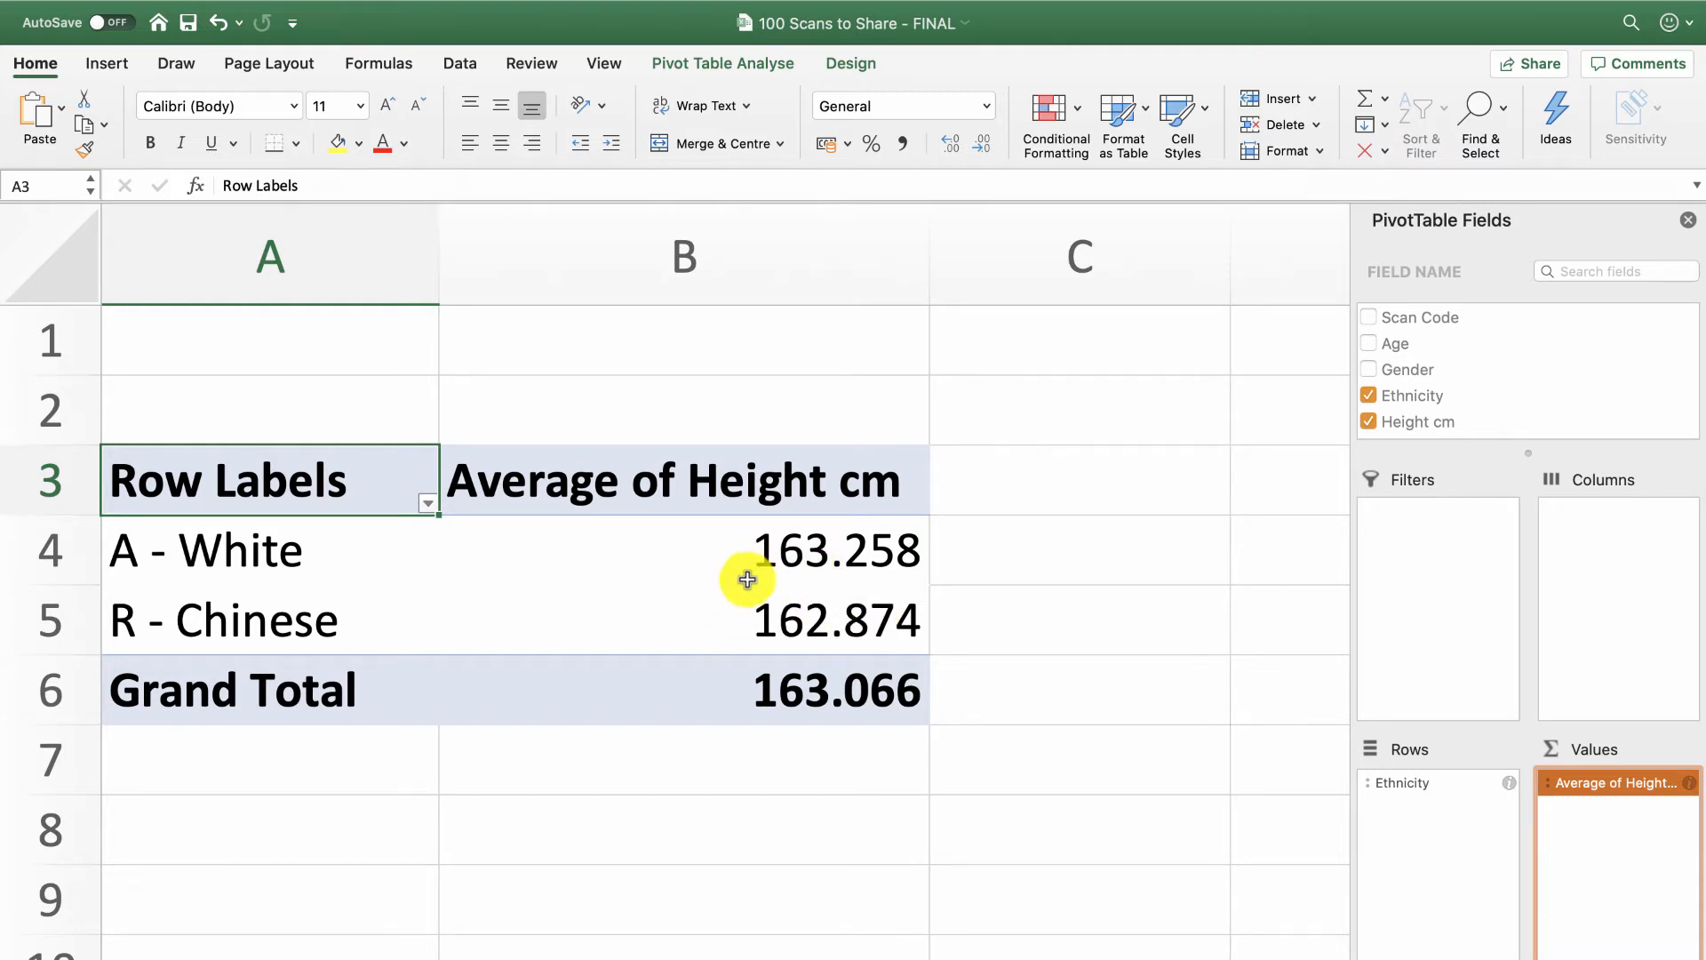
# Add the Weight kg field to the PivotTable's values below the average height.
pyautogui.scroll(-3, 1422, 382)
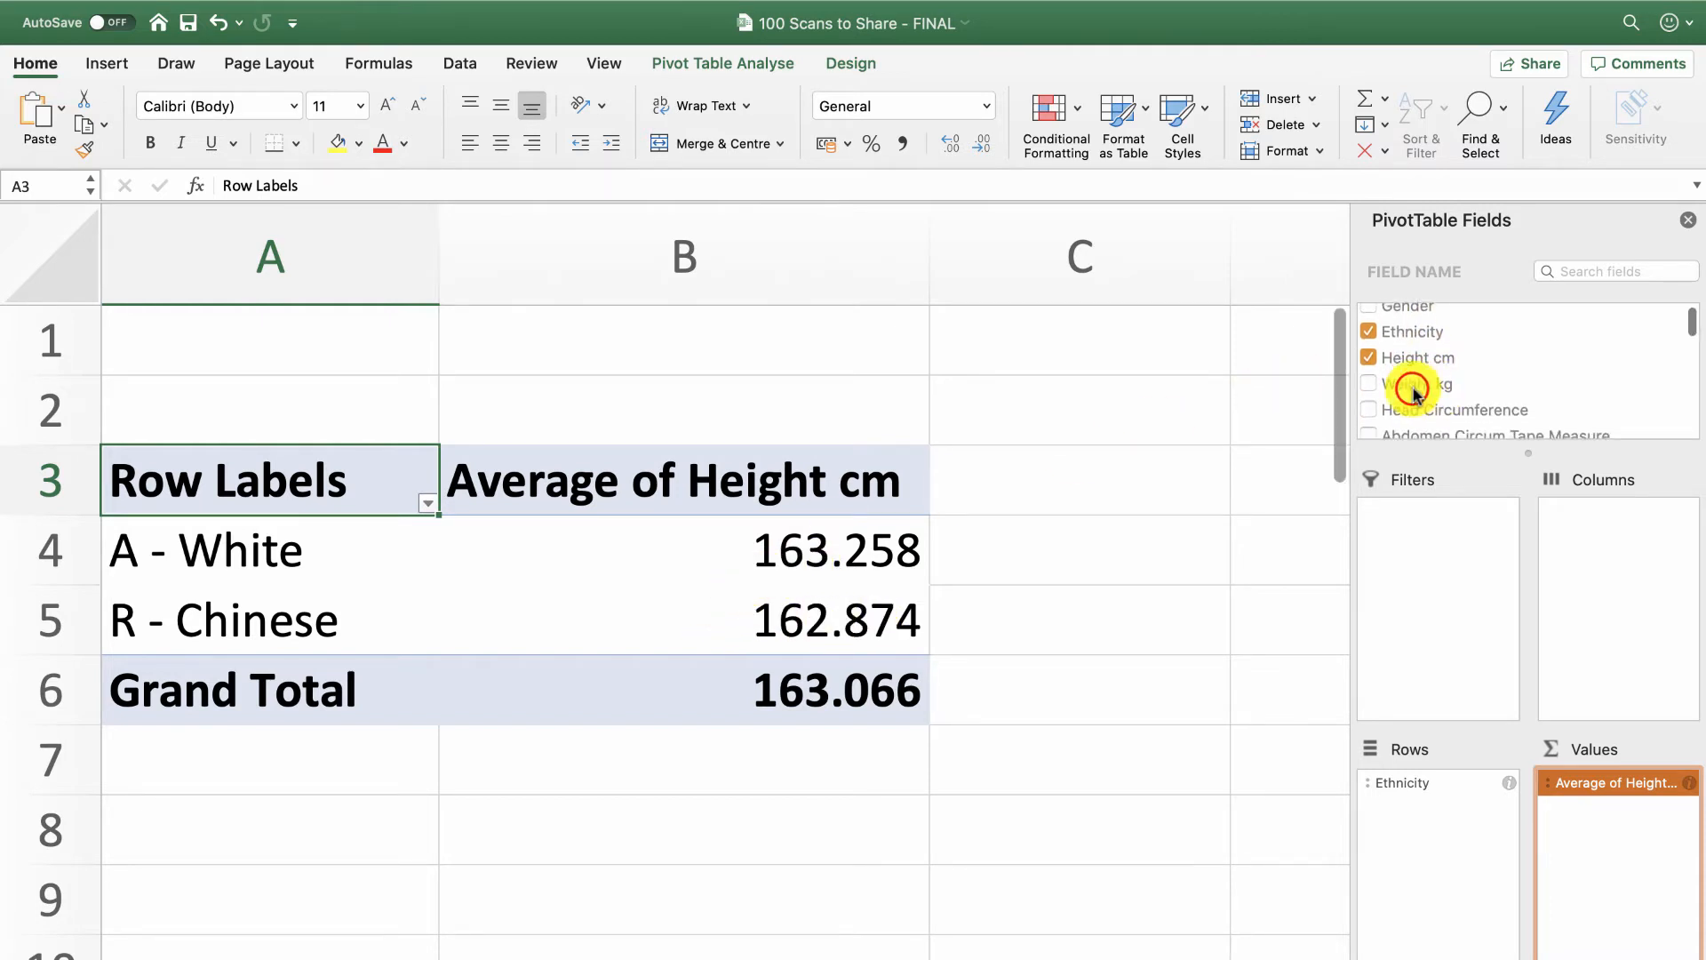
pyautogui.moveTo(1412, 391); pyautogui.dragTo(1435, 391)
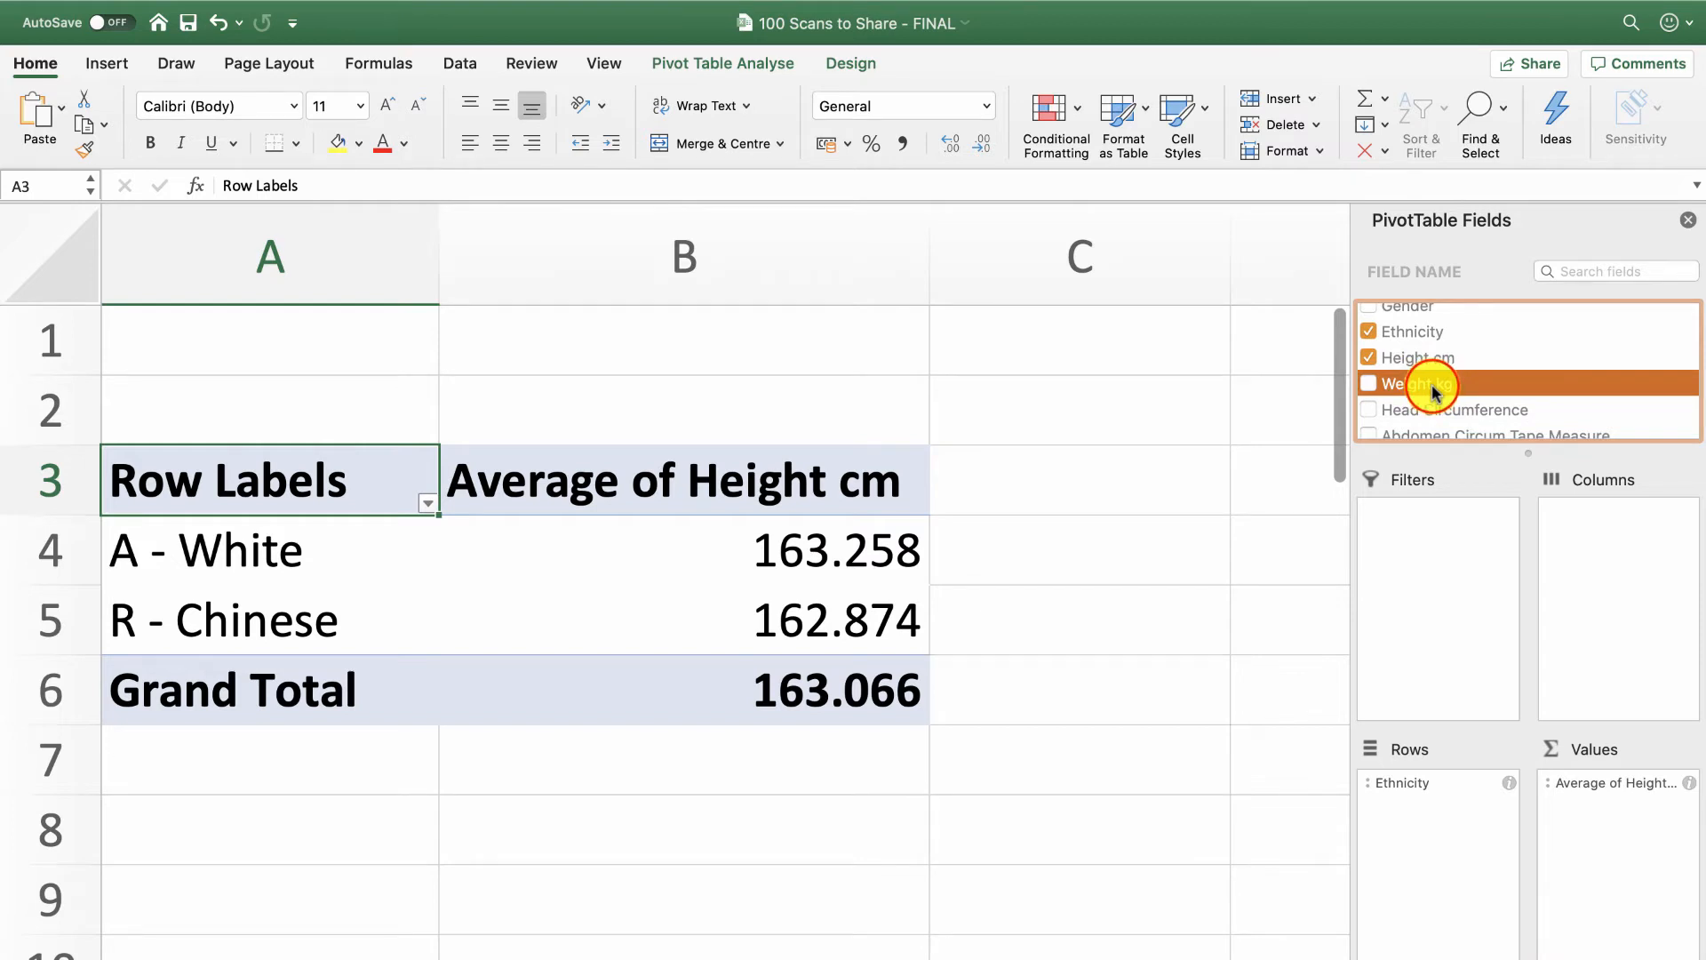
pyautogui.moveTo(1435, 391); pyautogui.dragTo(1559, 813)
pyautogui.hscroll(2, 963, 632)
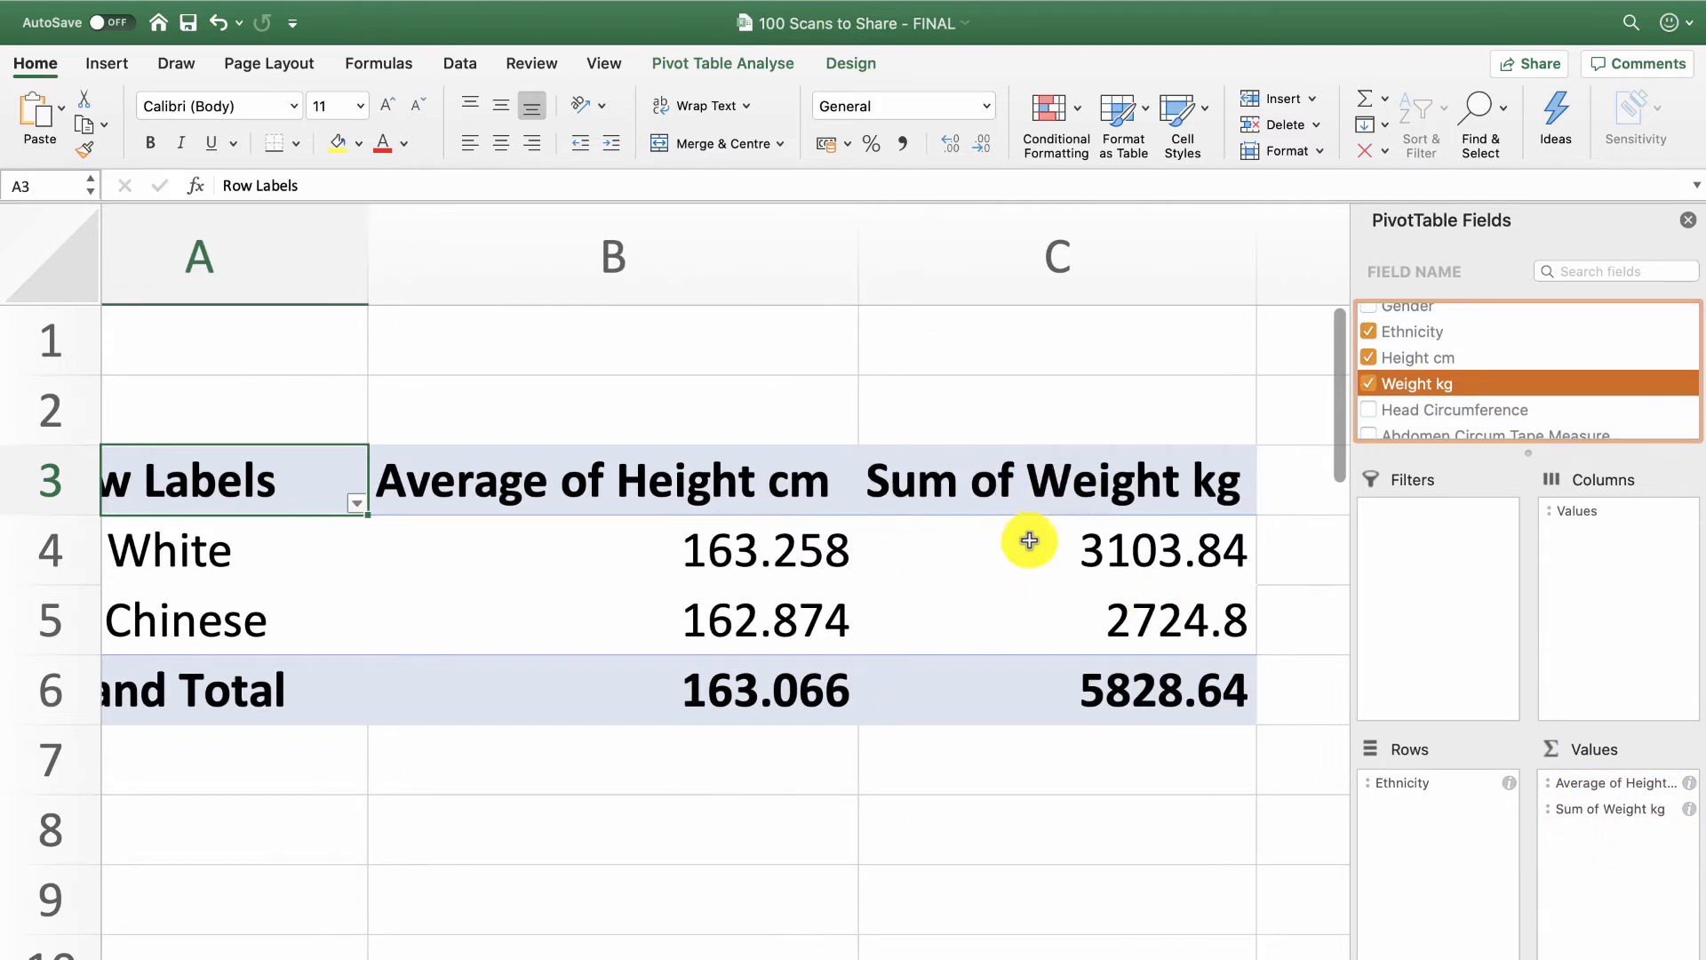
# Summarise the Weight kg values by Average and compare them with the average heights for each ethnicity.
pyautogui.click(1687, 810)
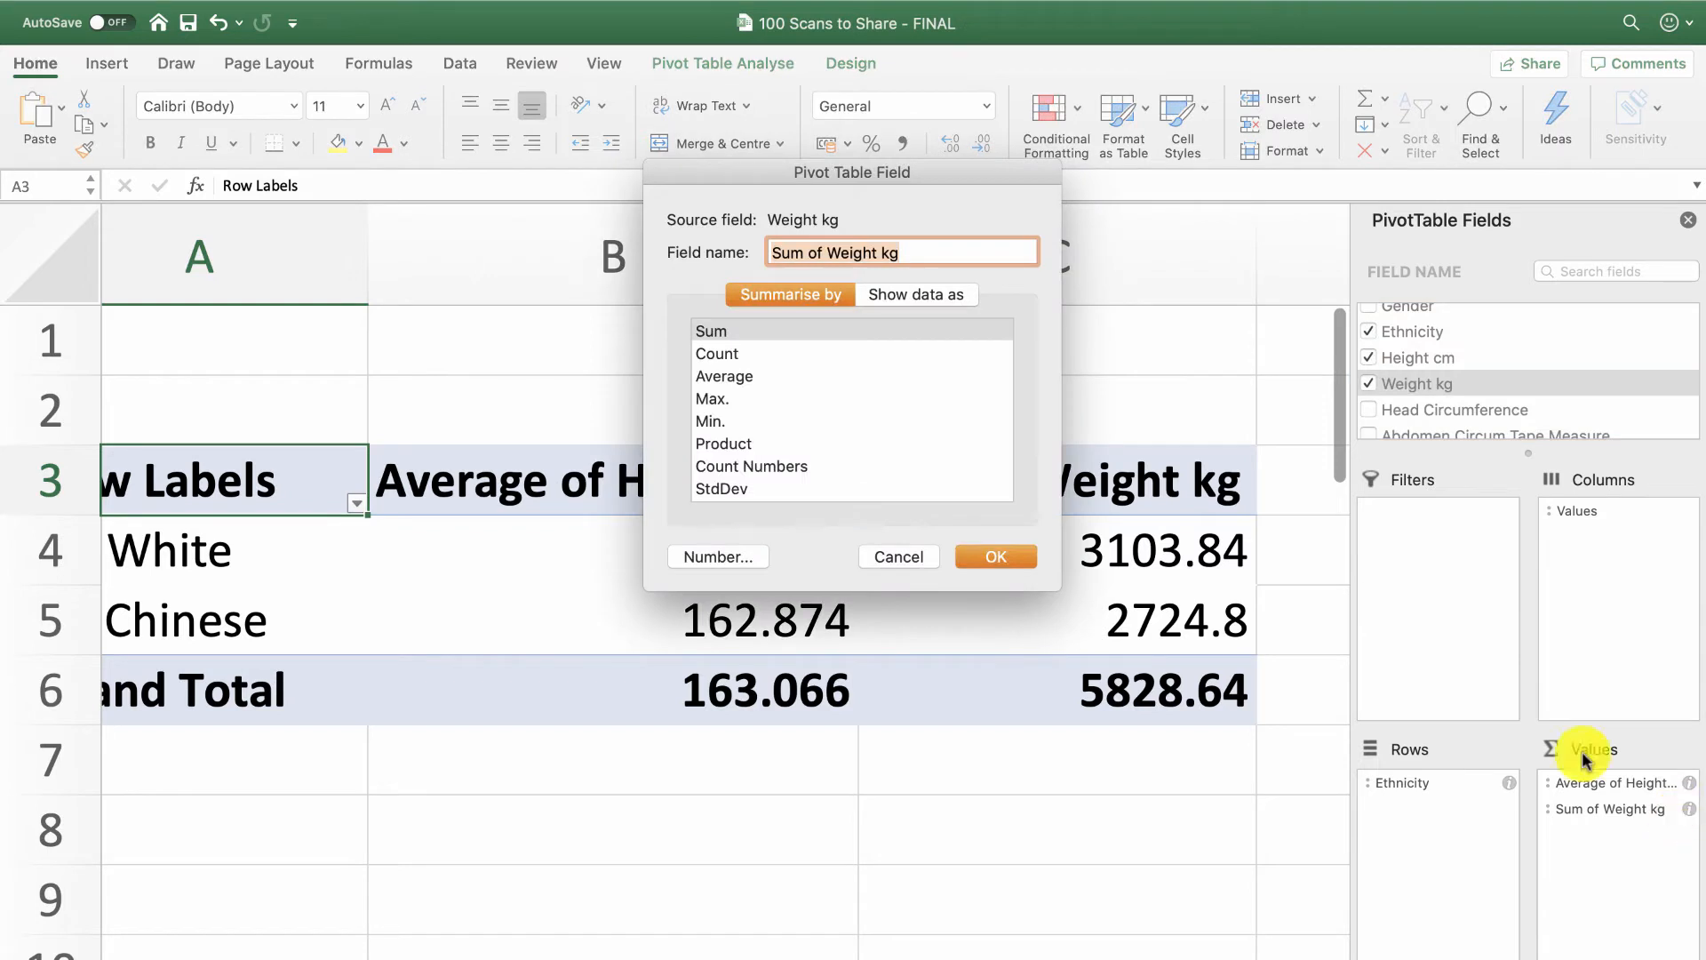
pyautogui.click(755, 377)
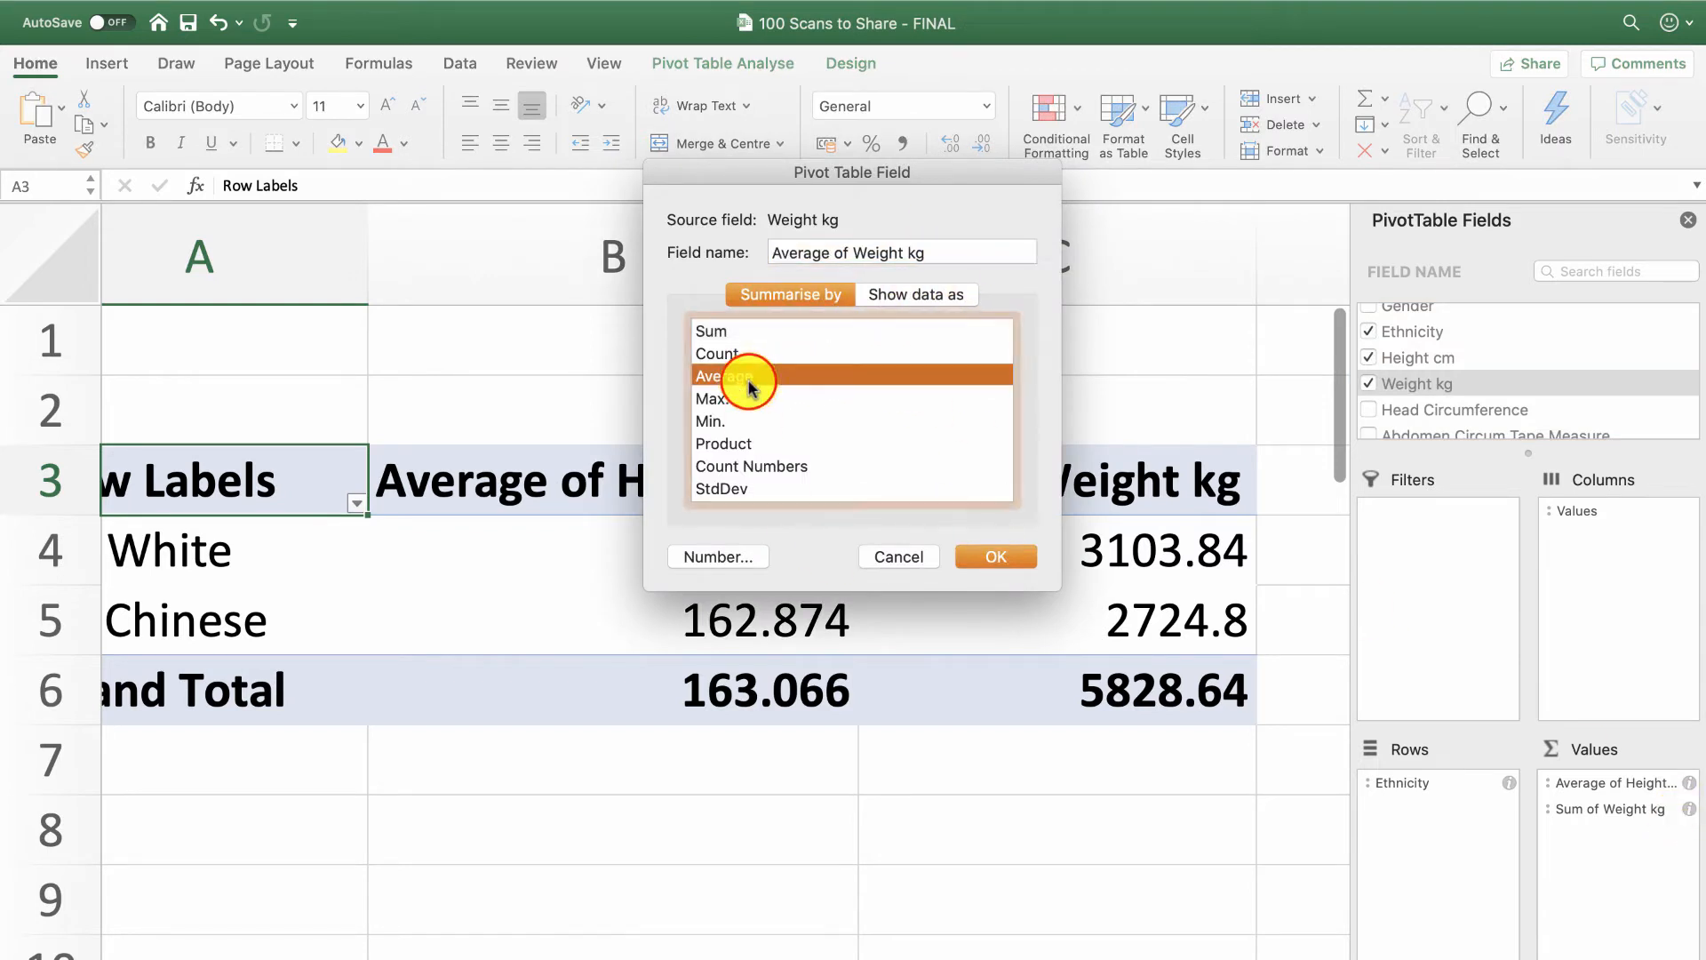
pyautogui.click(991, 558)
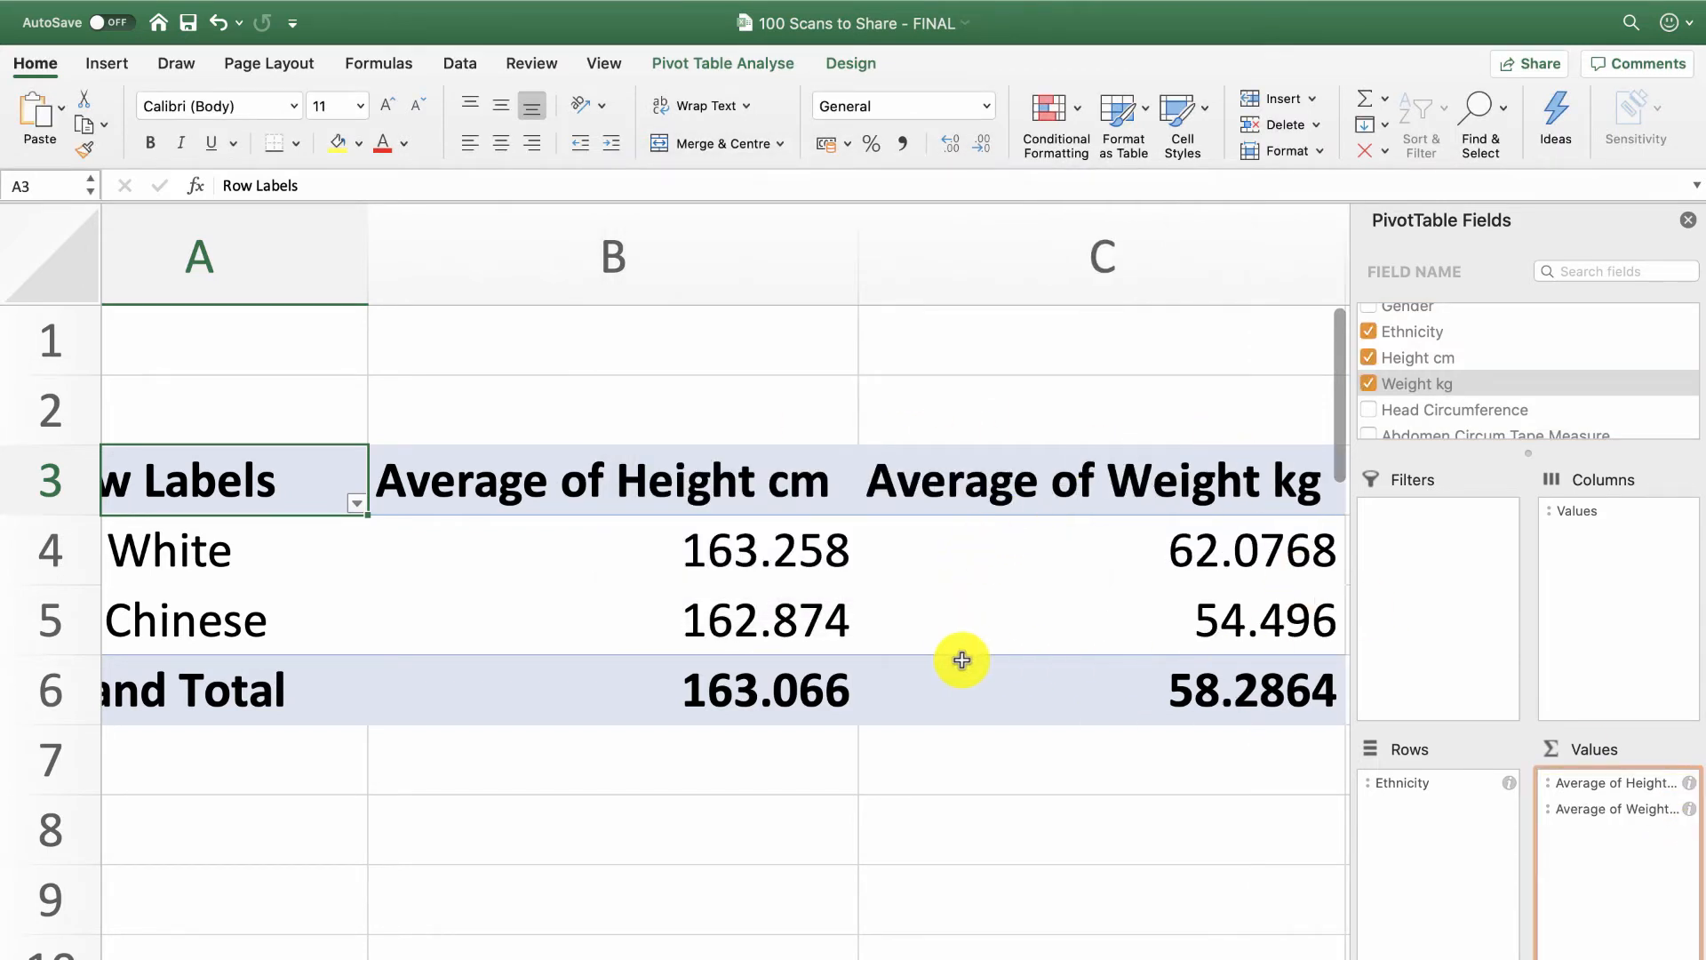
pyautogui.hscroll(2, 1039, 656)
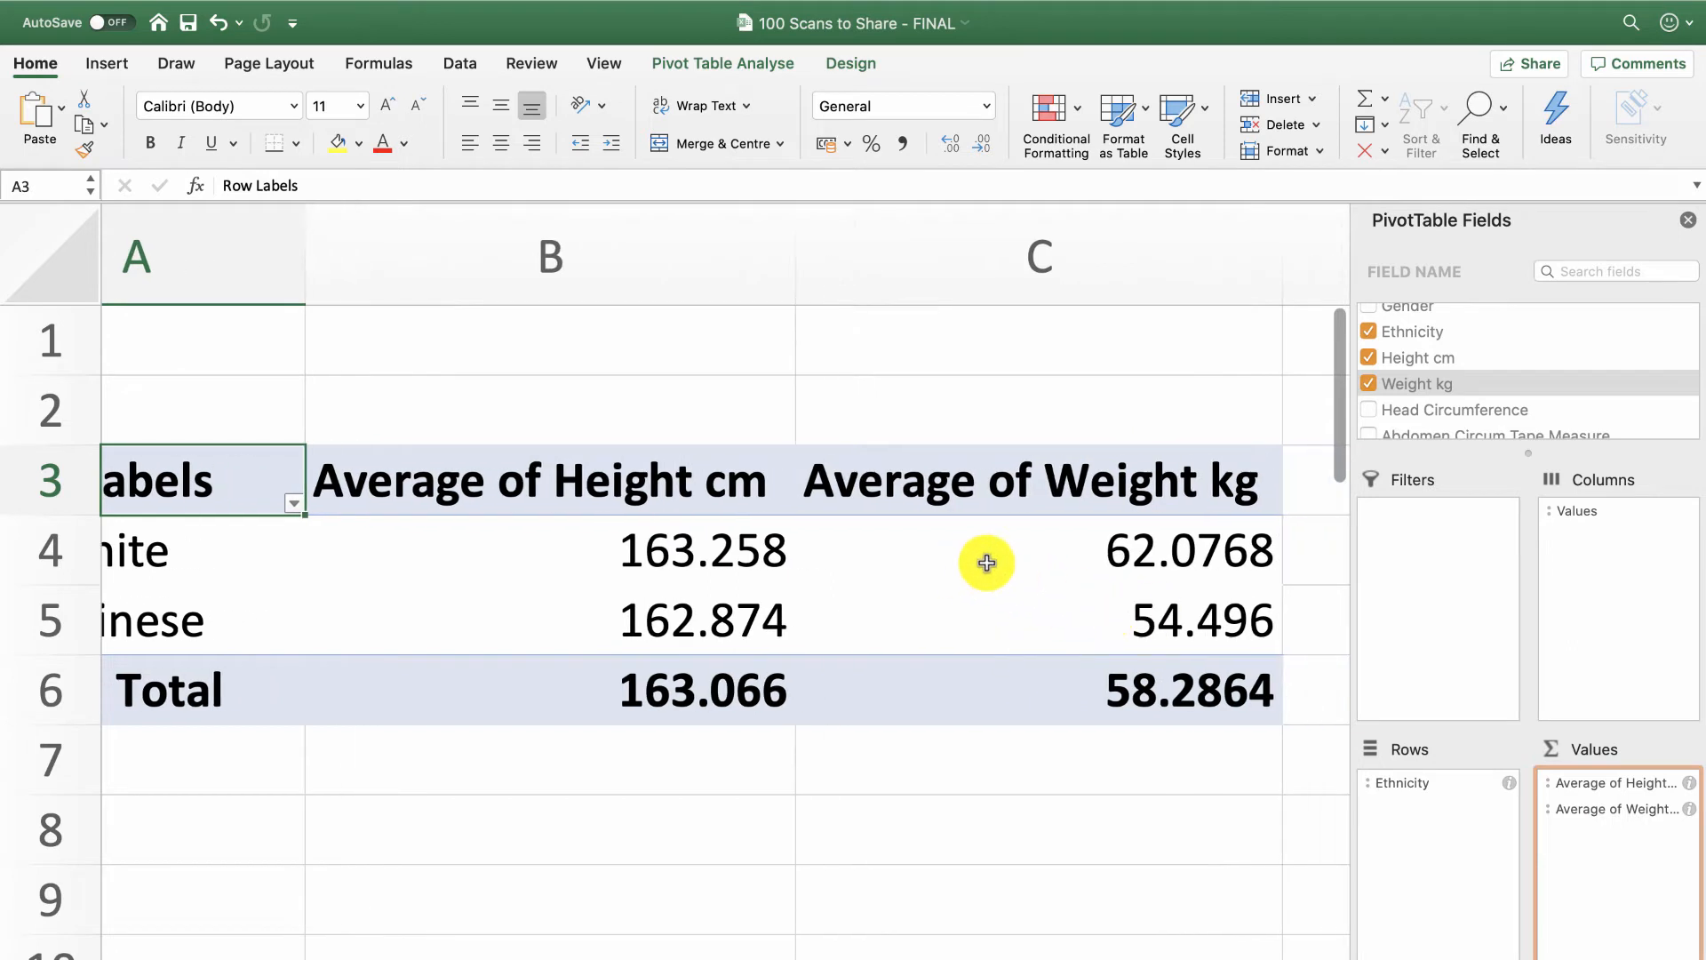
pyautogui.hscroll(-2, 1004, 563)
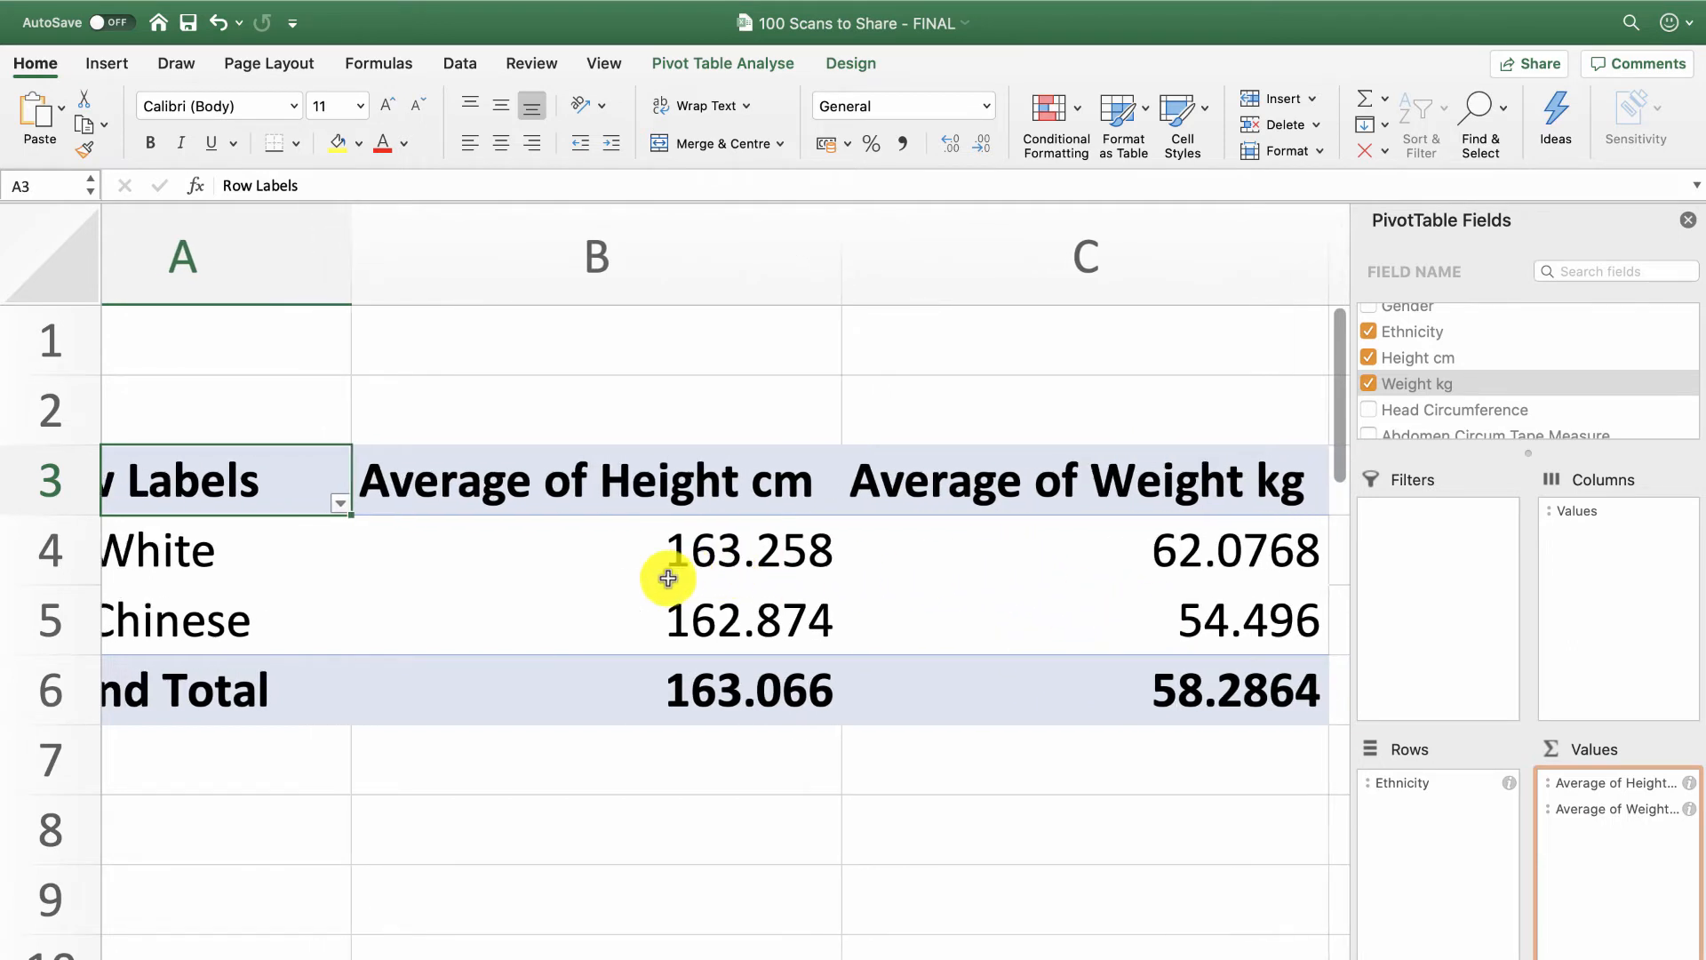
pyautogui.hscroll(-2, 744, 622)
pyautogui.hscroll(6, 748, 616)
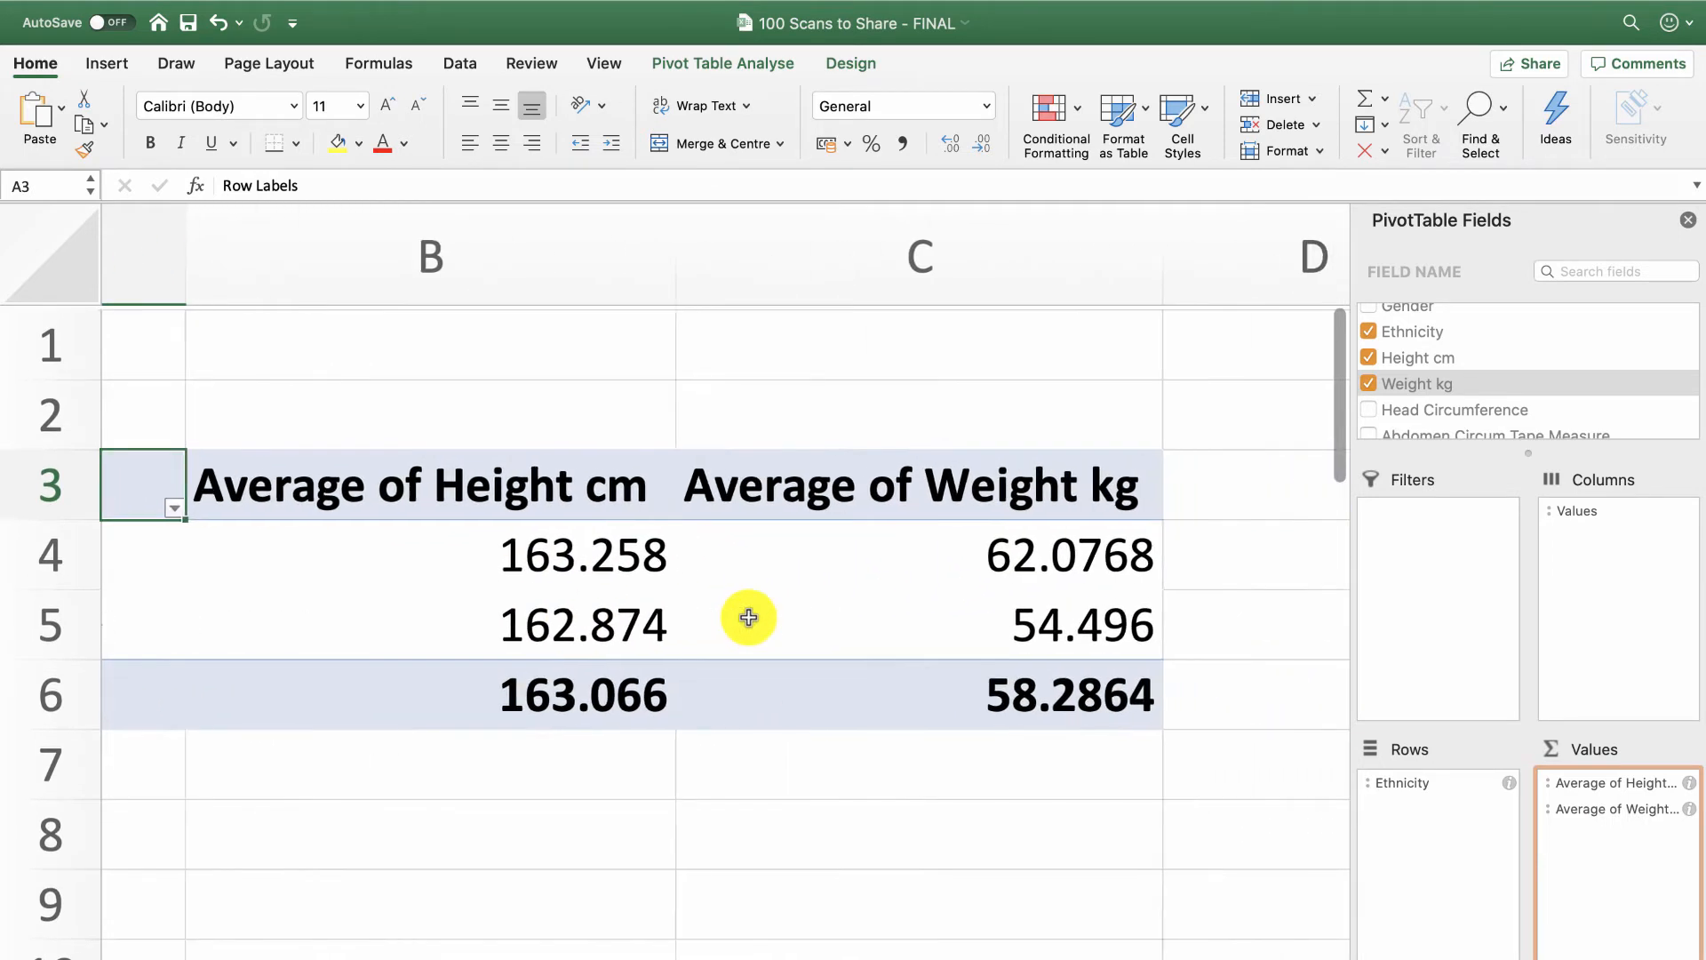
pyautogui.hscroll(-4, 889, 562)
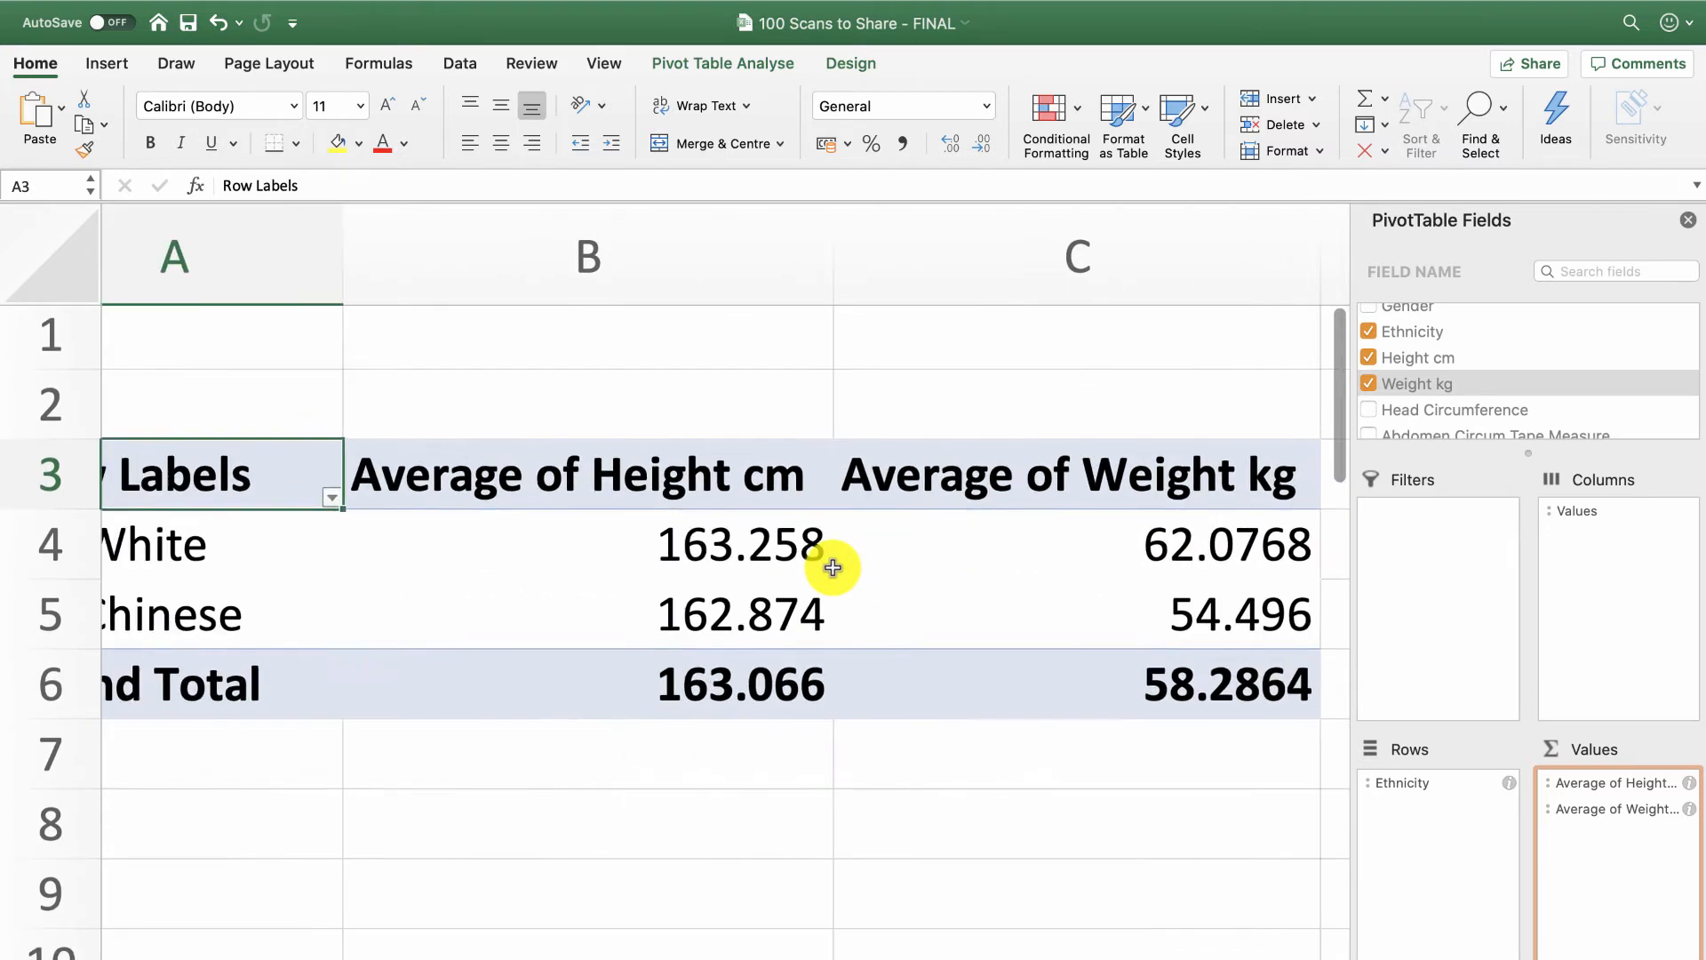
pyautogui.hscroll(3, 889, 562)
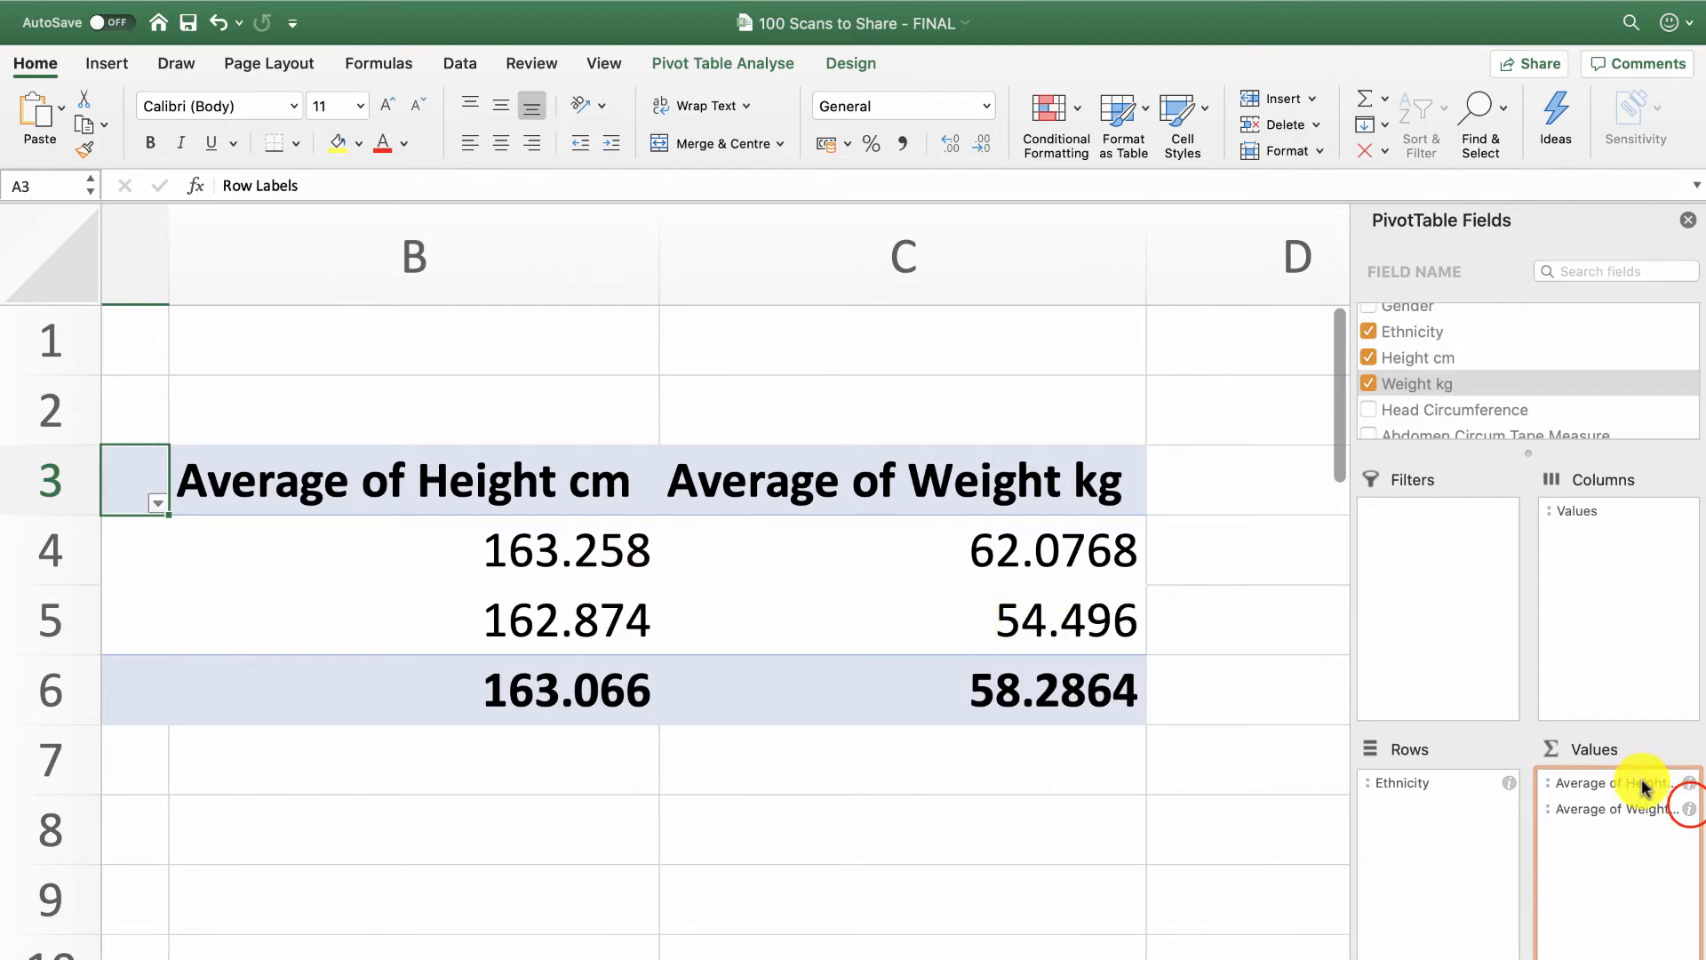
# Try other summary functions for the Weight kg values, including Product and StdDev, and apply Count.
pyautogui.click(1688, 807)
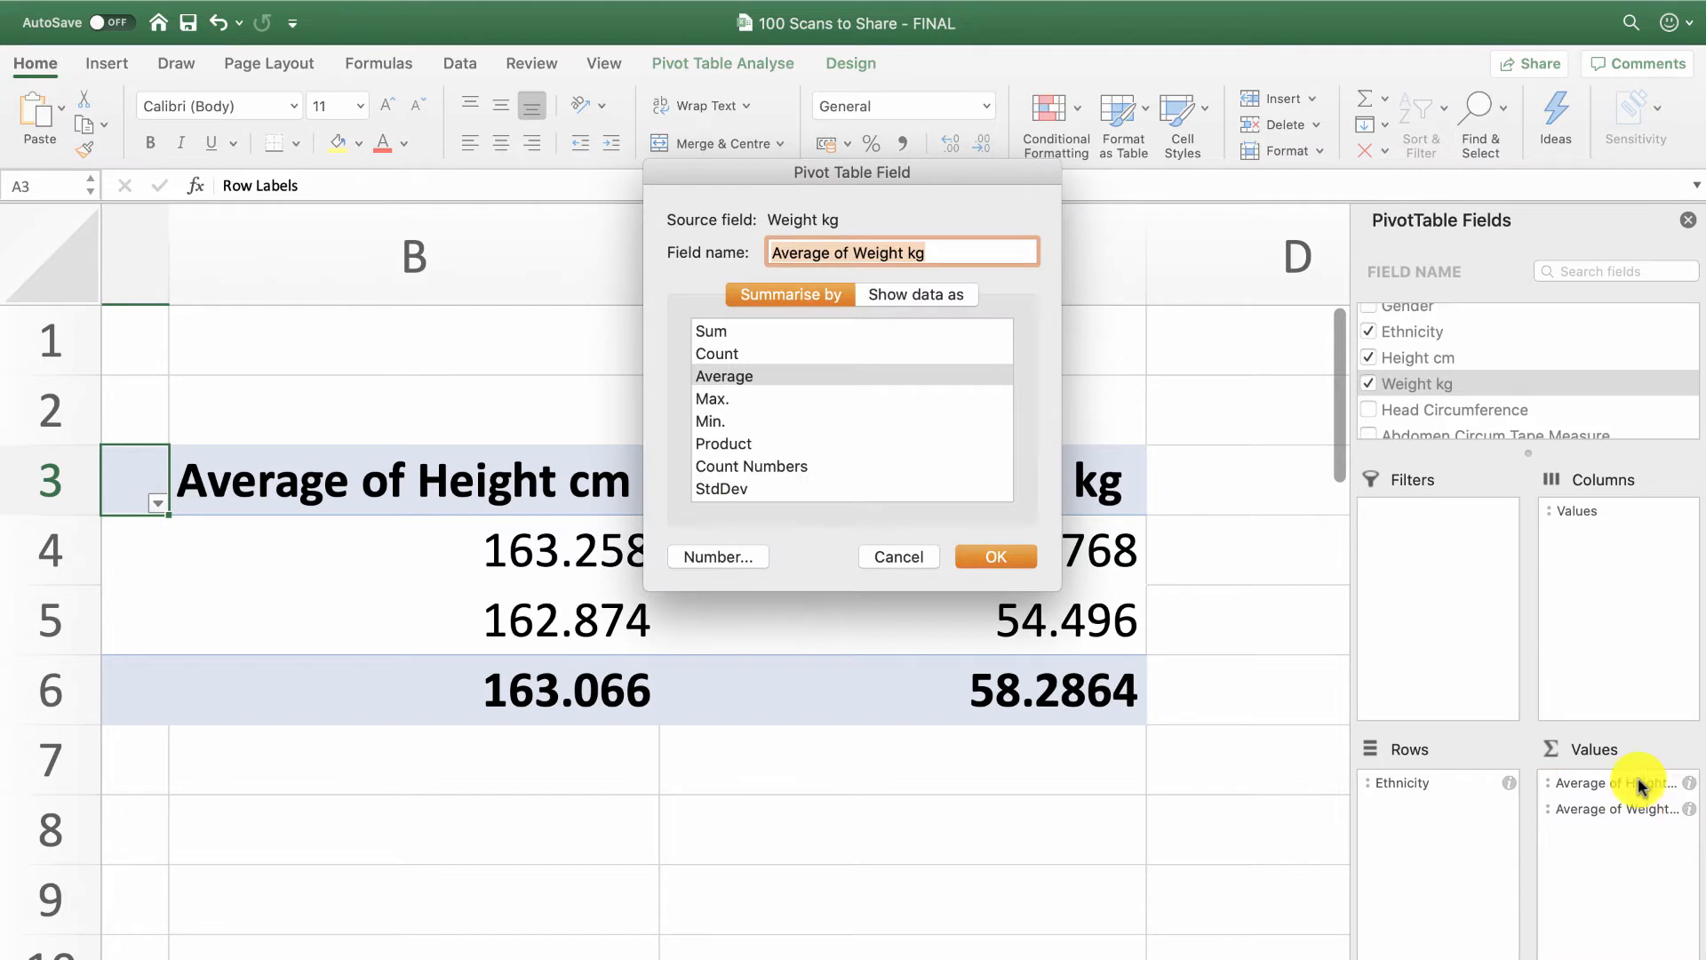
pyautogui.click(709, 421)
pyautogui.click(743, 442)
pyautogui.scroll(-2, 715, 438)
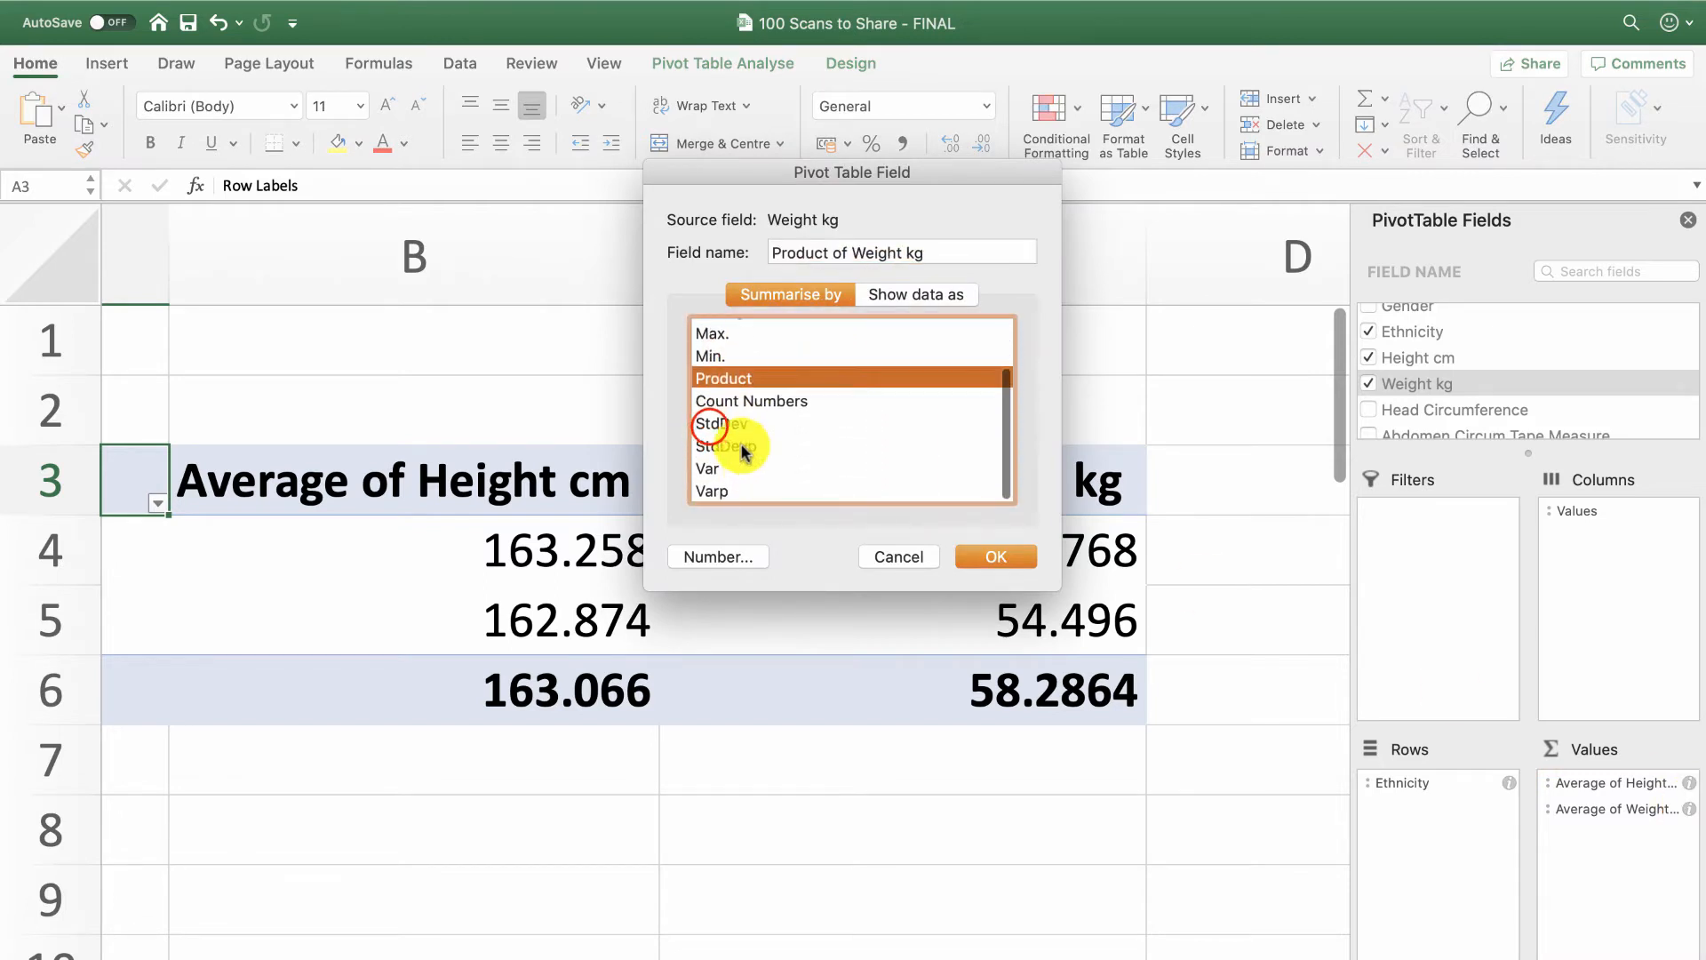
pyautogui.click(711, 425)
pyautogui.scroll(3, 711, 431)
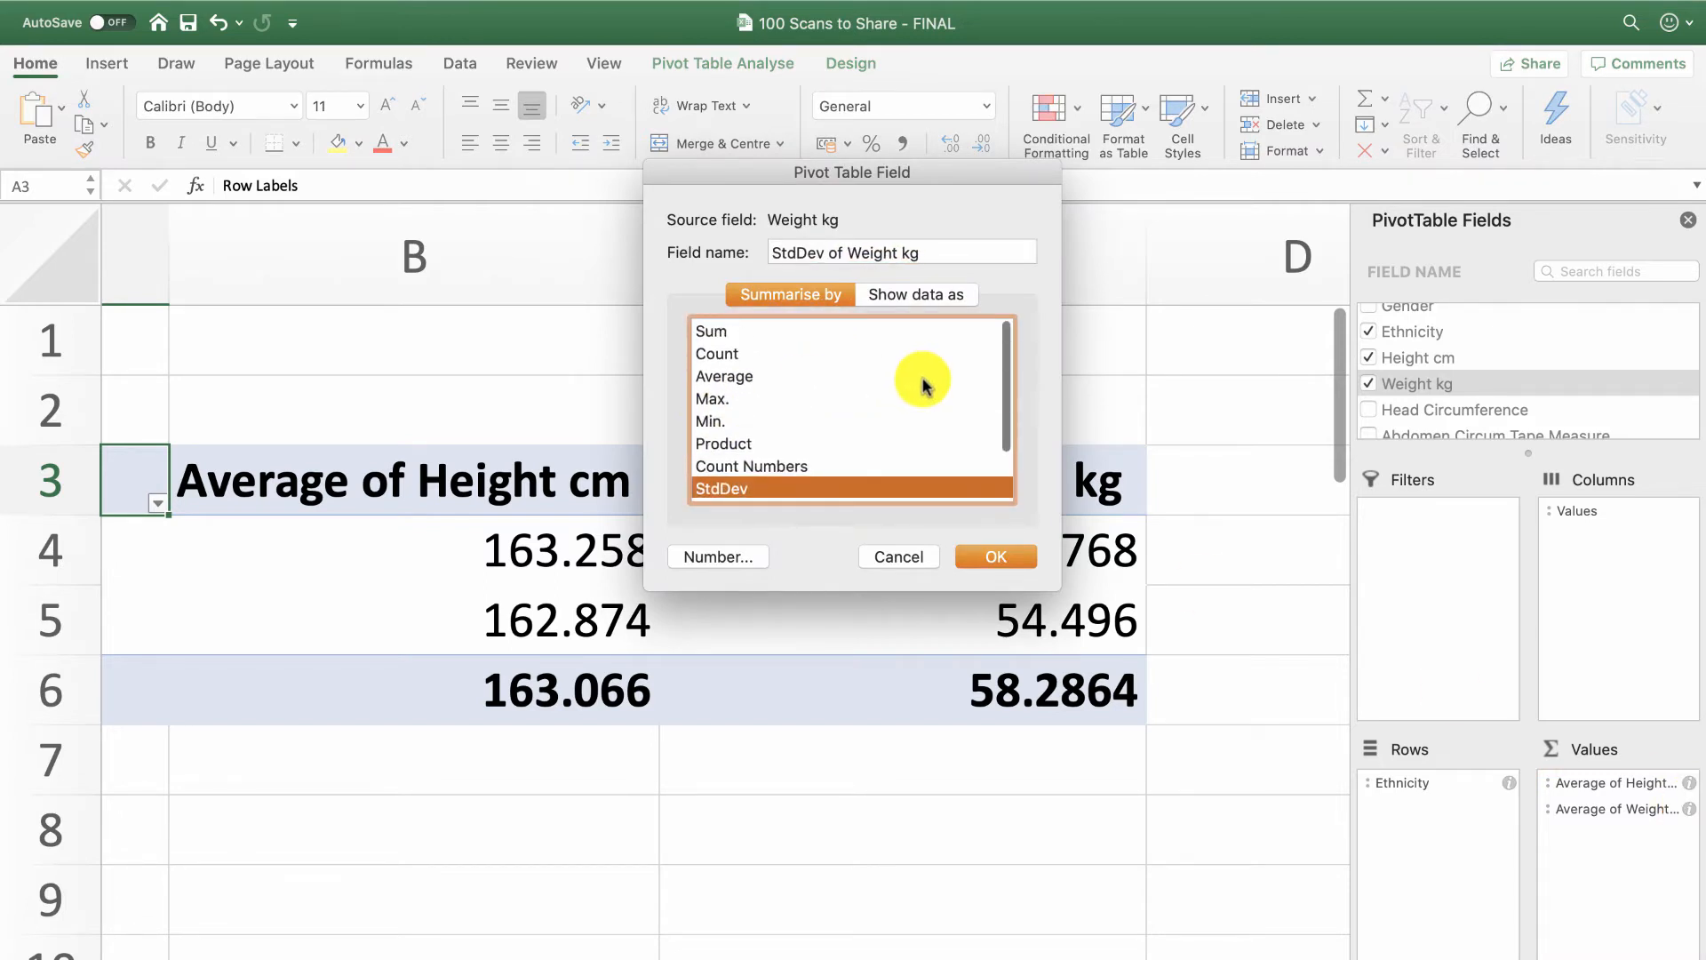
pyautogui.click(743, 356)
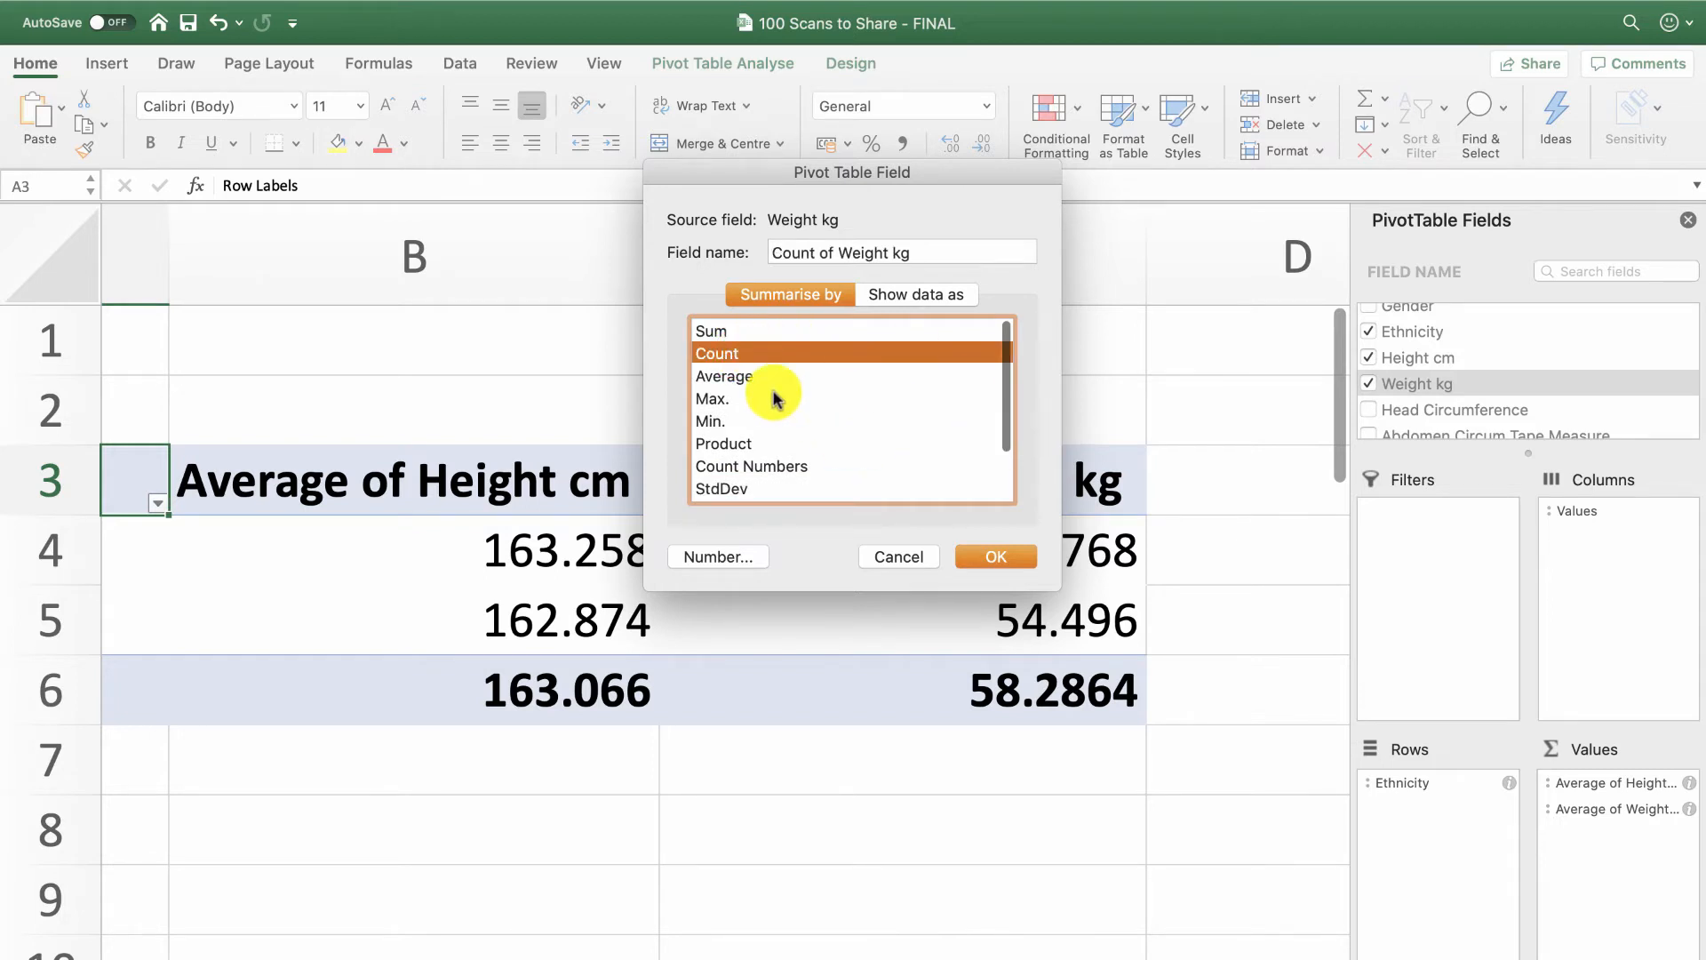
pyautogui.click(991, 561)
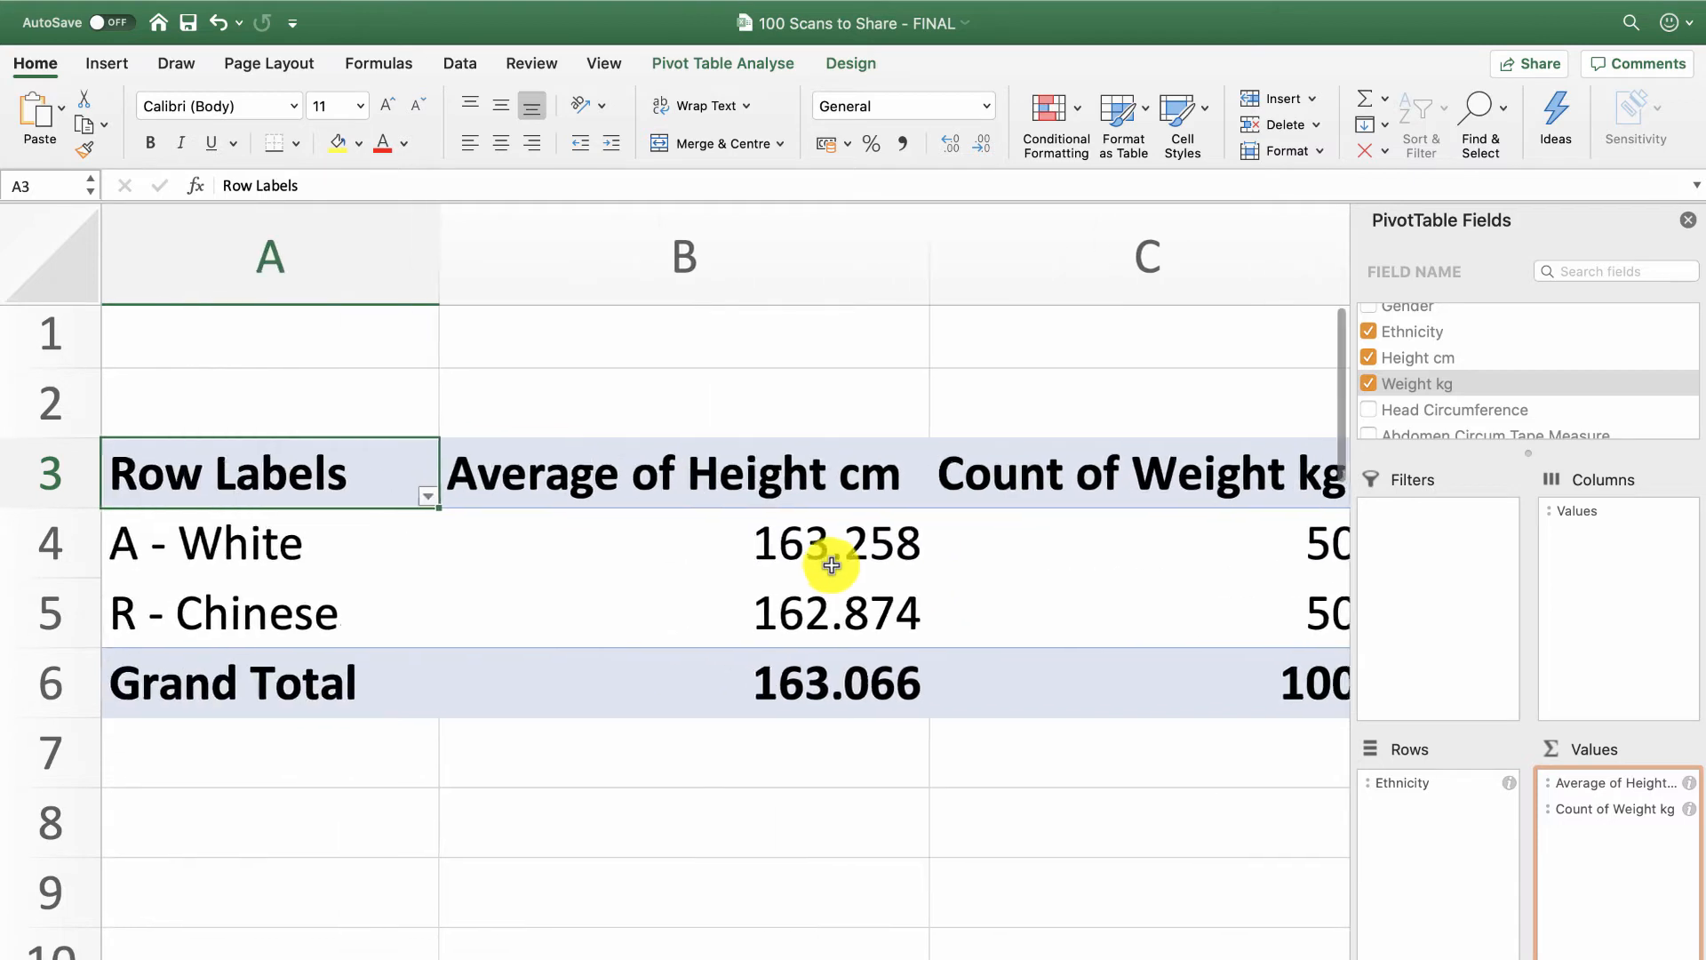
pyautogui.hscroll(1, 832, 565)
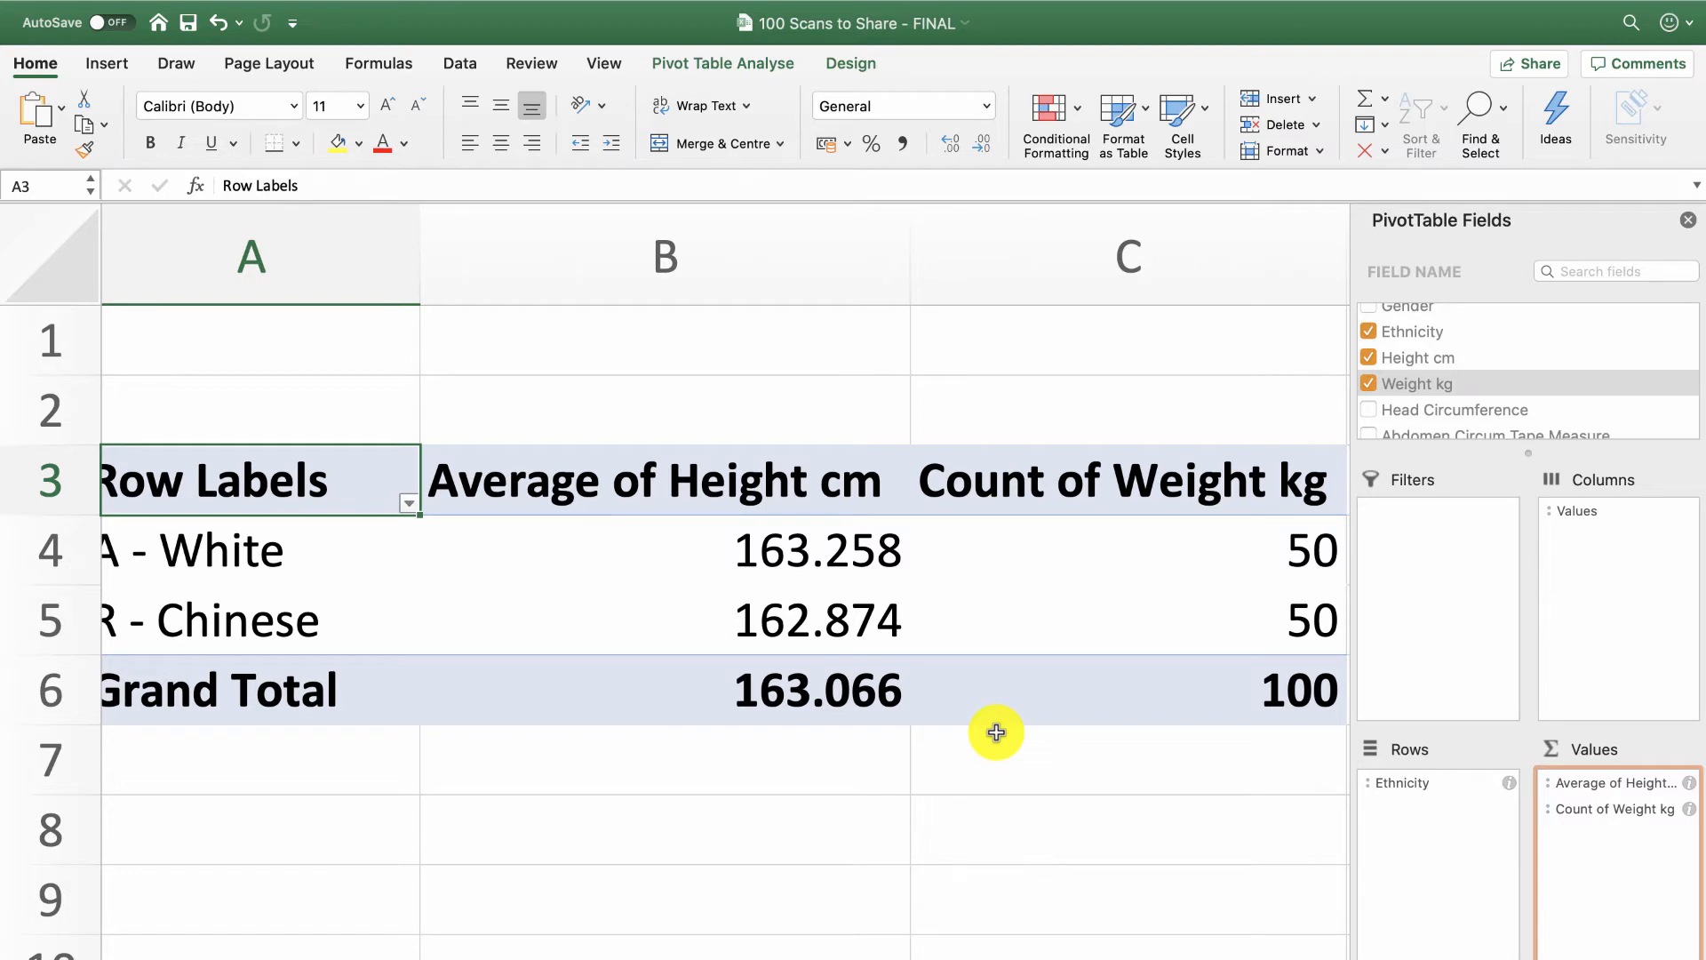
# Remove the Weight kg count from the PivotTable's values, leaving only the average height.
pyautogui.moveTo(1638, 810); pyautogui.dragTo(1386, 328)
pyautogui.click(1638, 812)
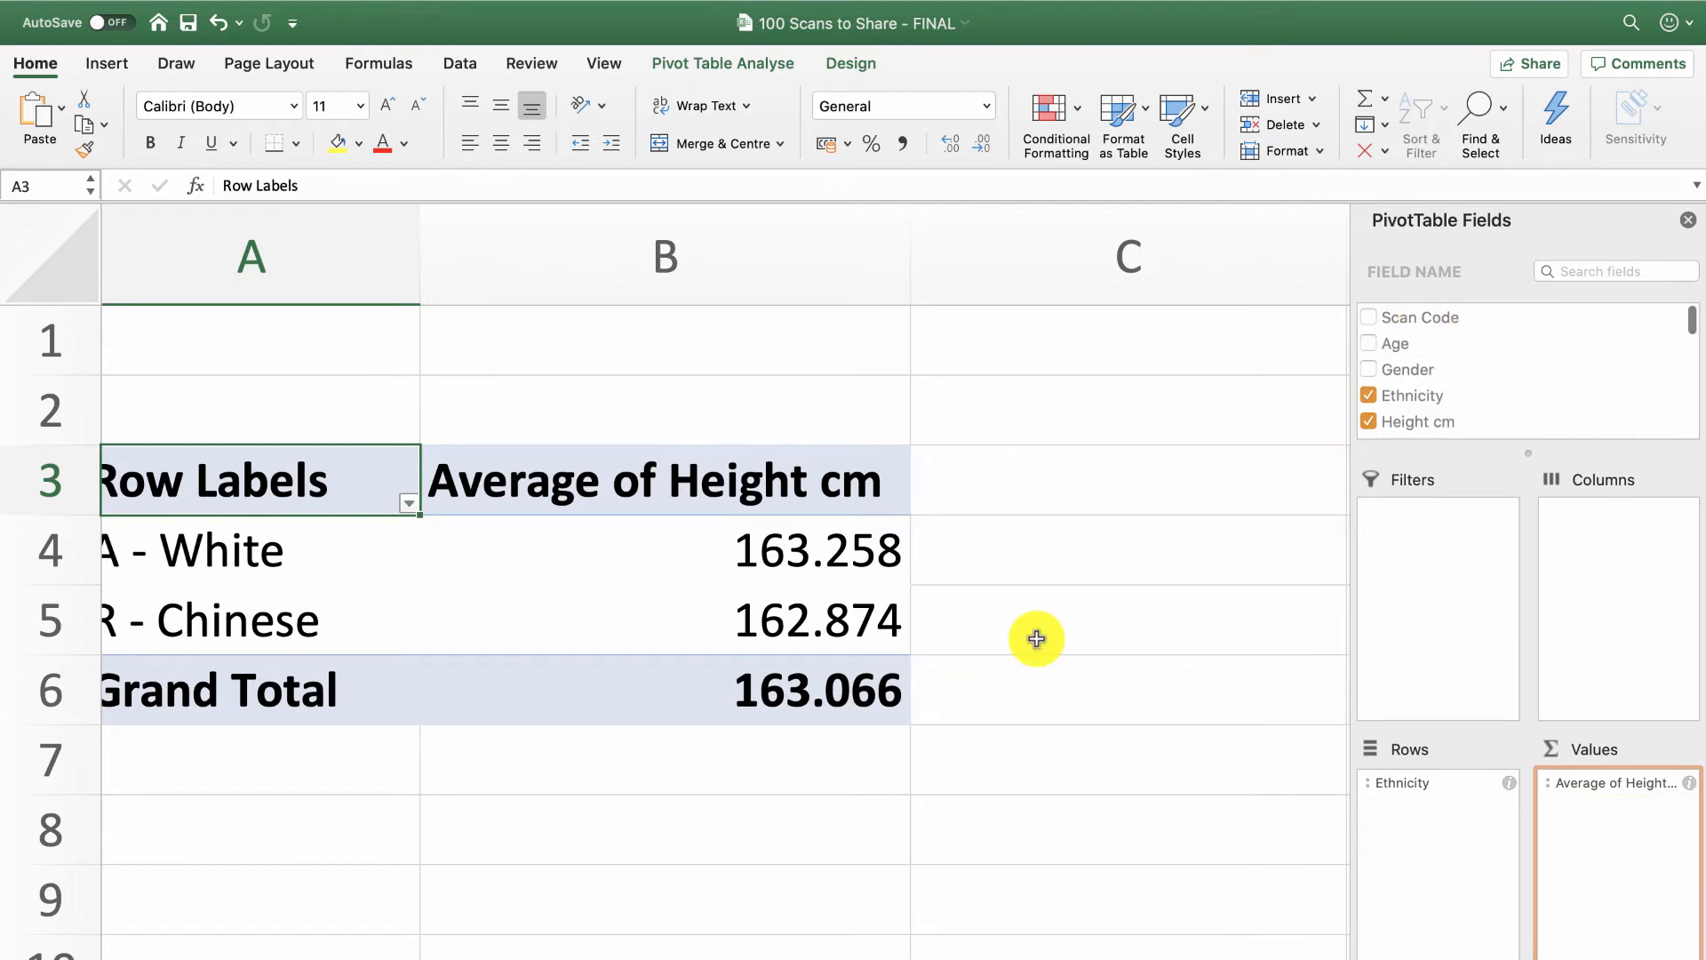
pyautogui.scroll(-1, 666, 635)
pyautogui.hscroll(-1, 666, 635)
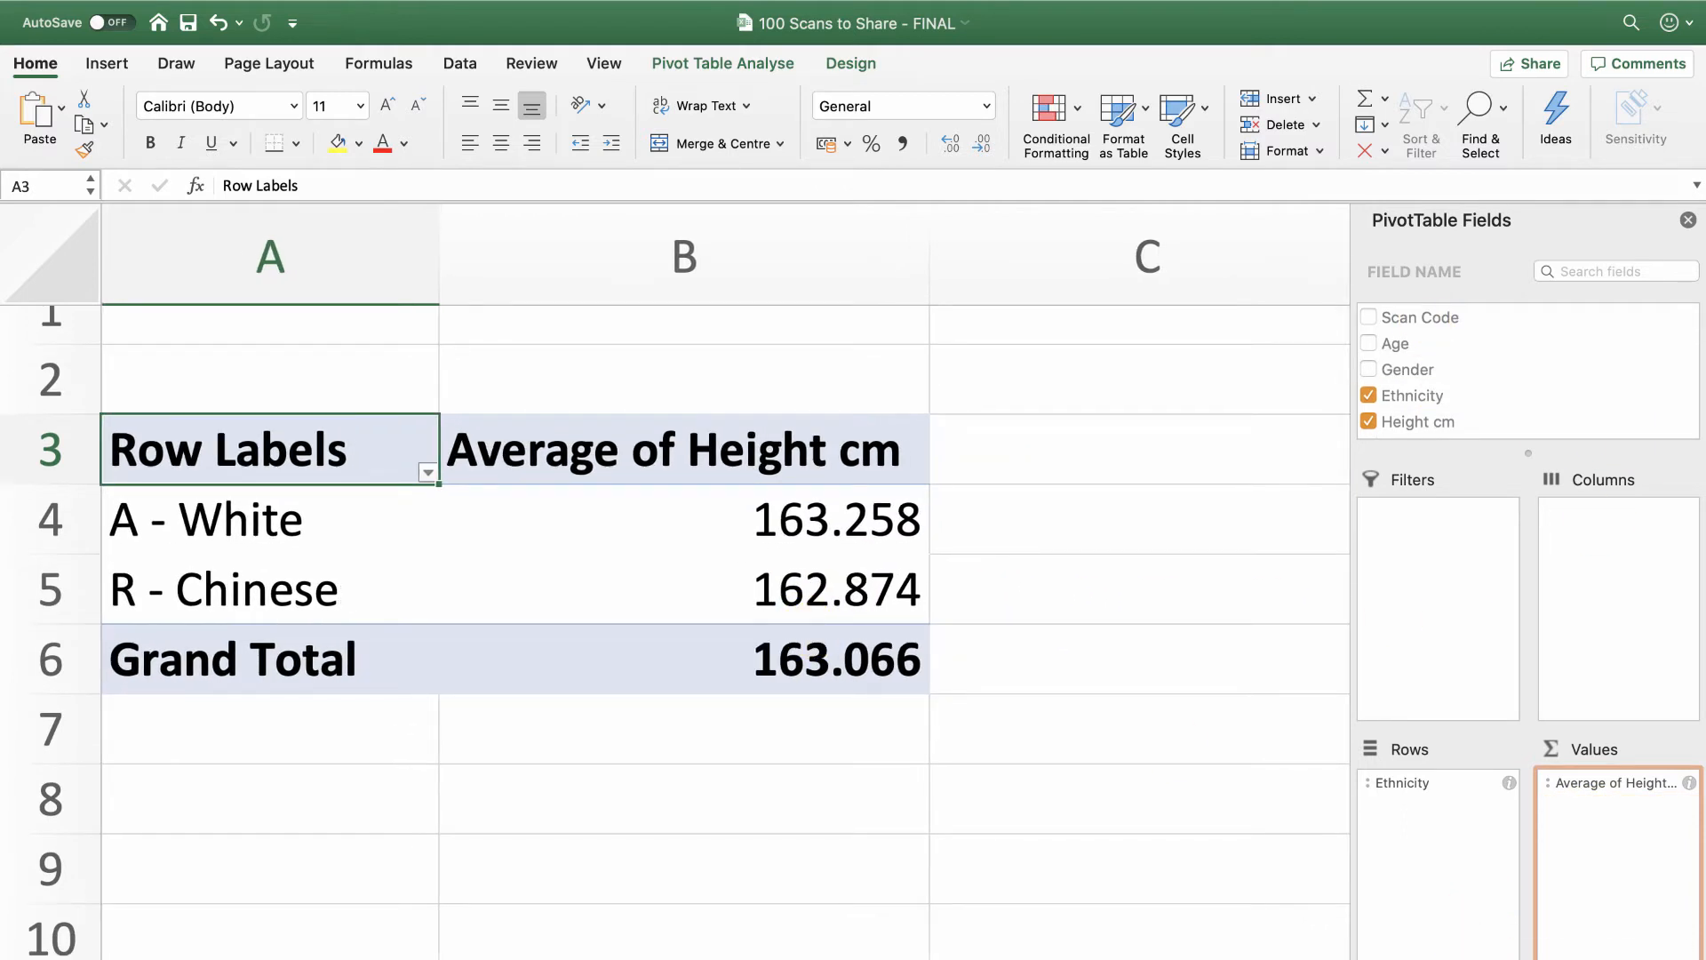
pyautogui.scroll(1, 675, 582)
pyautogui.scroll(-2, 675, 582)
pyautogui.scroll(-1, 1122, 736)
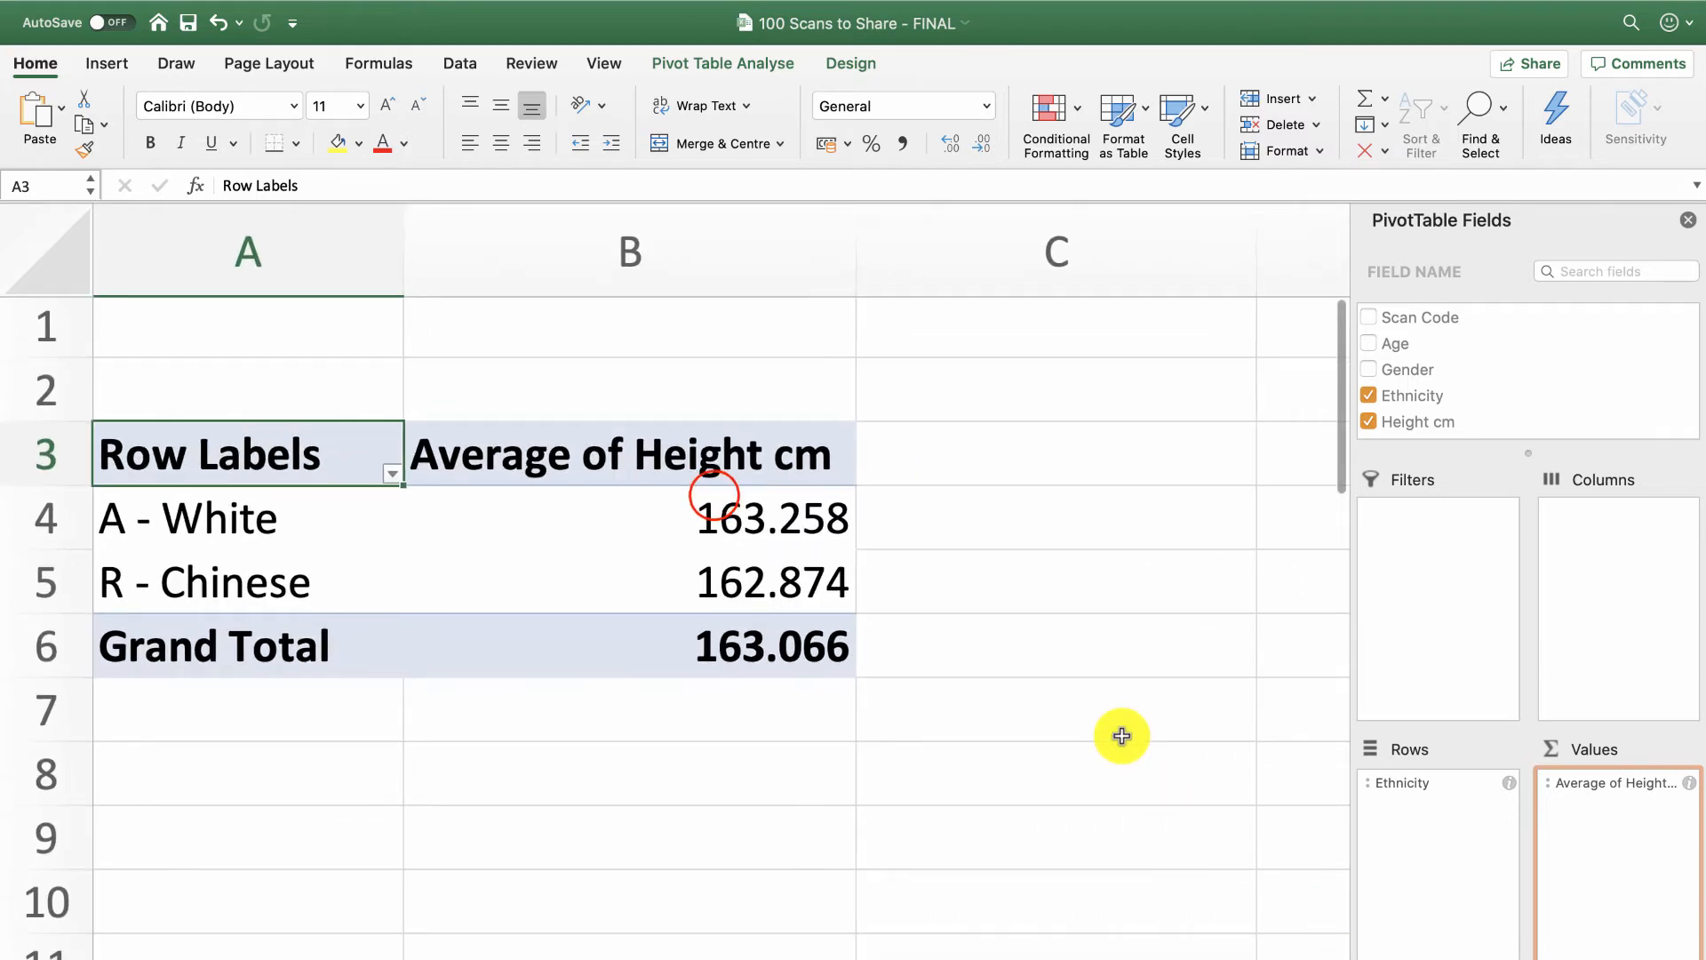
# Insert a 2D clustered column chart of the PivotTable's average height by ethnicity.
pyautogui.hscroll(1, 1122, 737)
pyautogui.click(736, 500)
pyautogui.scroll(1, 557, 453)
pyautogui.hscroll(-1, 556, 453)
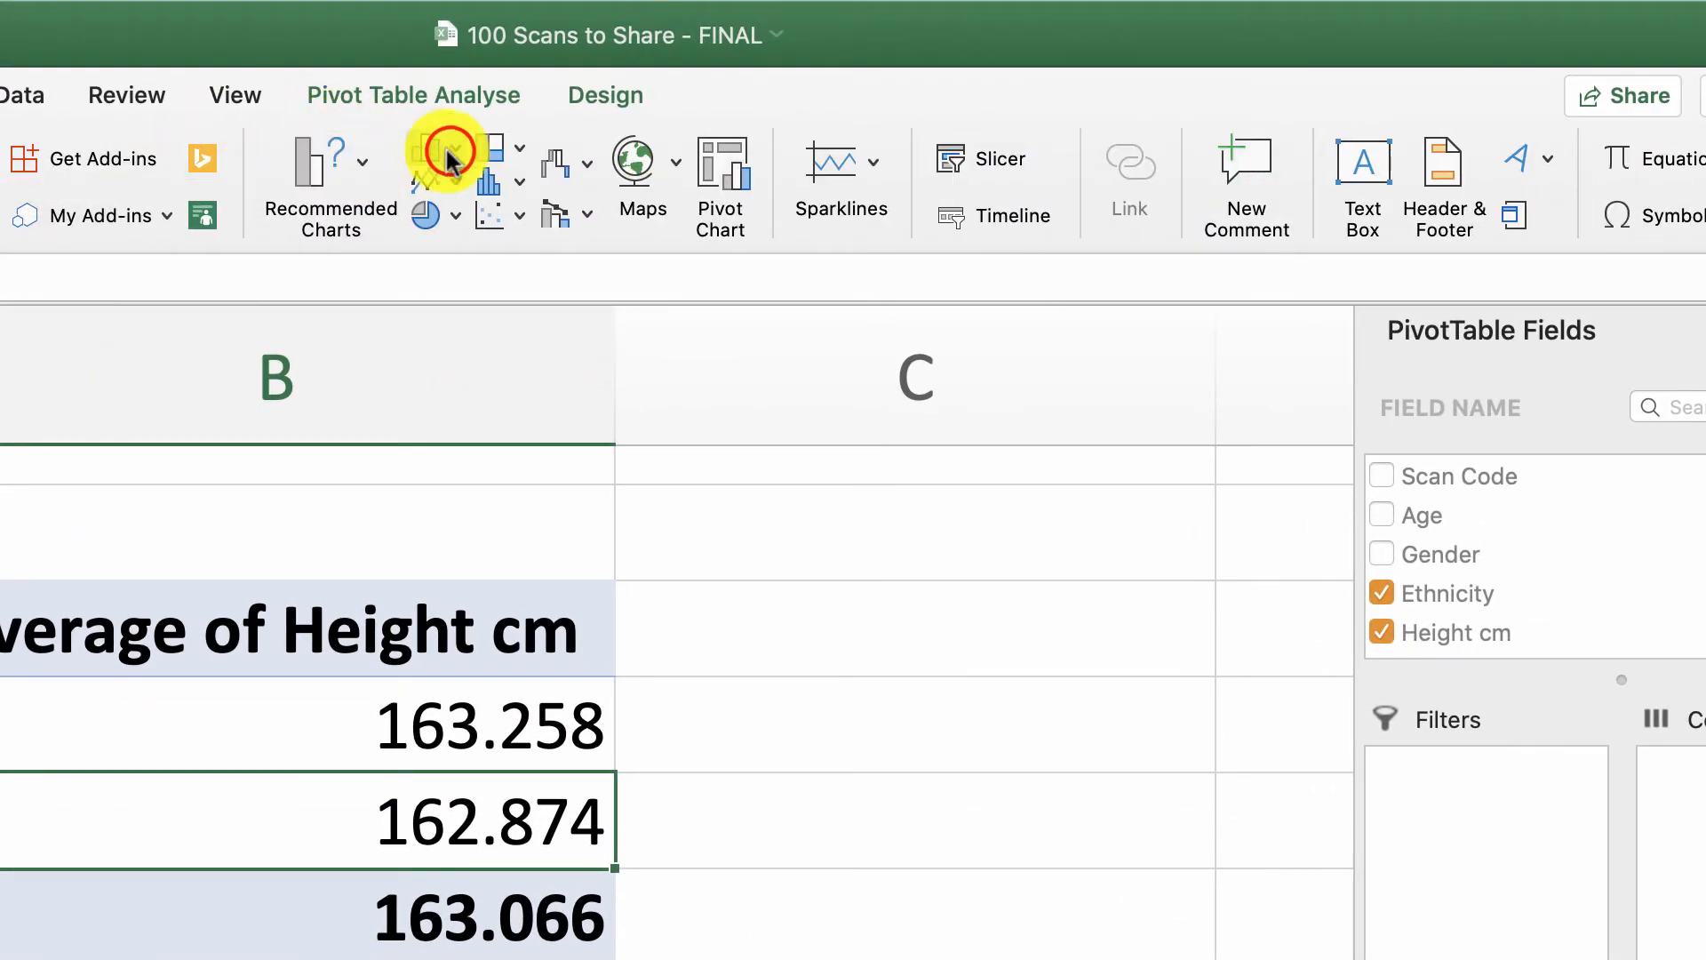
pyautogui.click(449, 150)
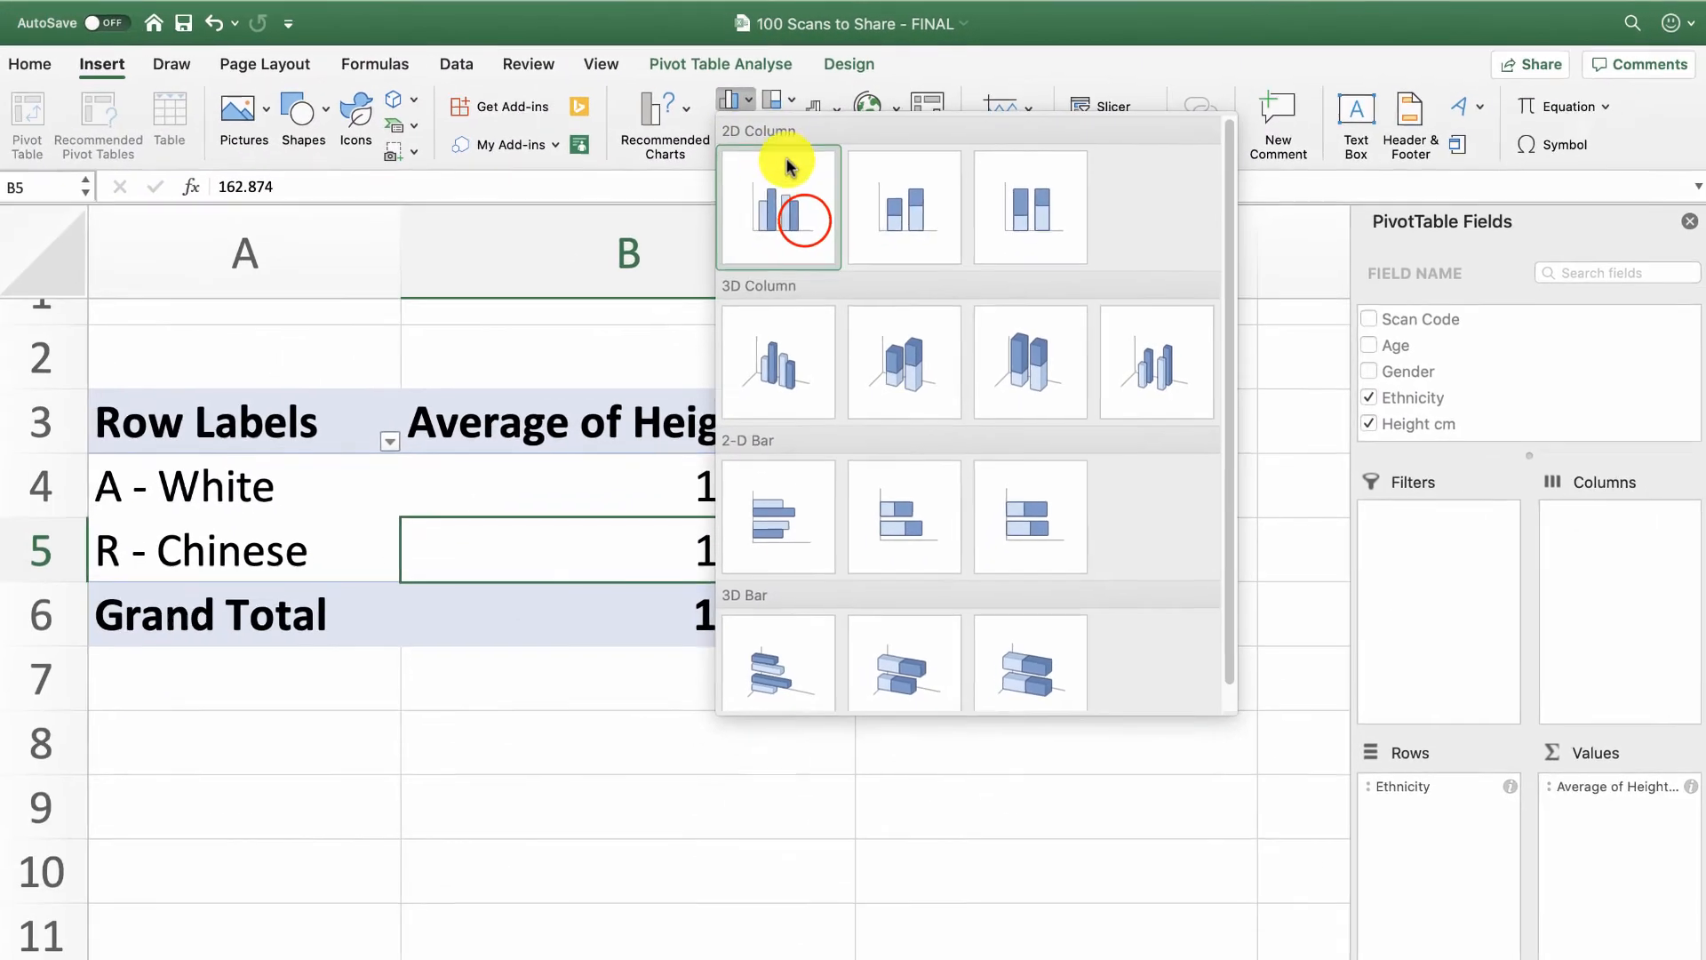
pyautogui.click(807, 222)
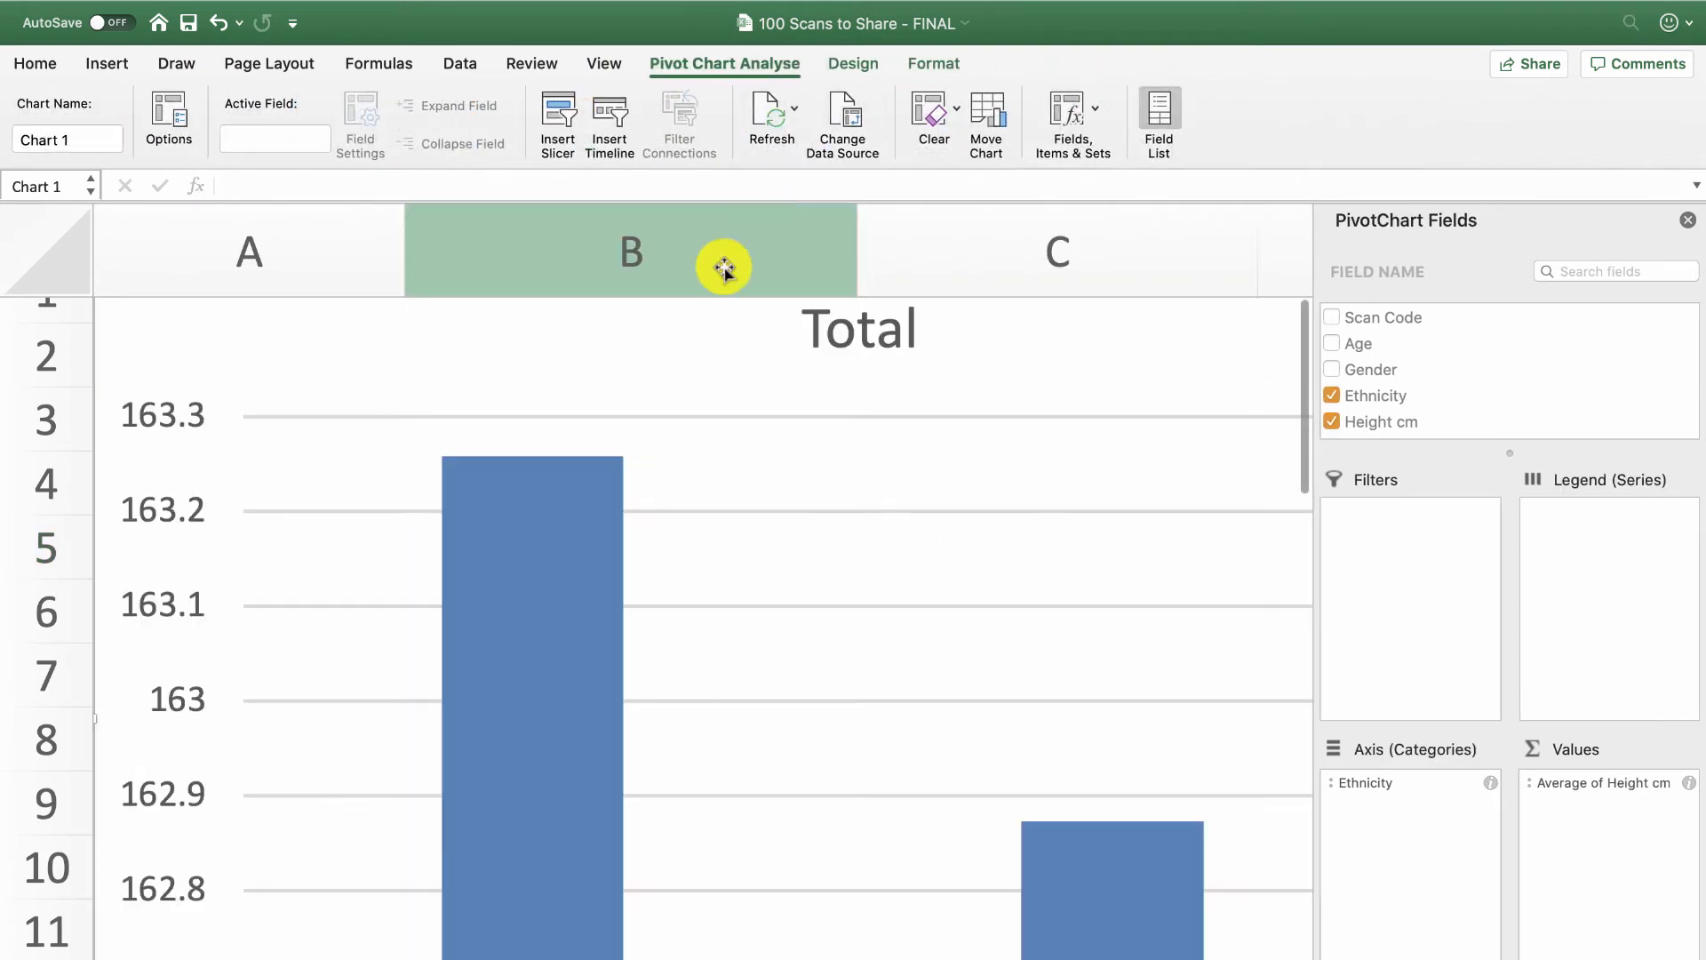
pyautogui.scroll(-3, 1246, 827)
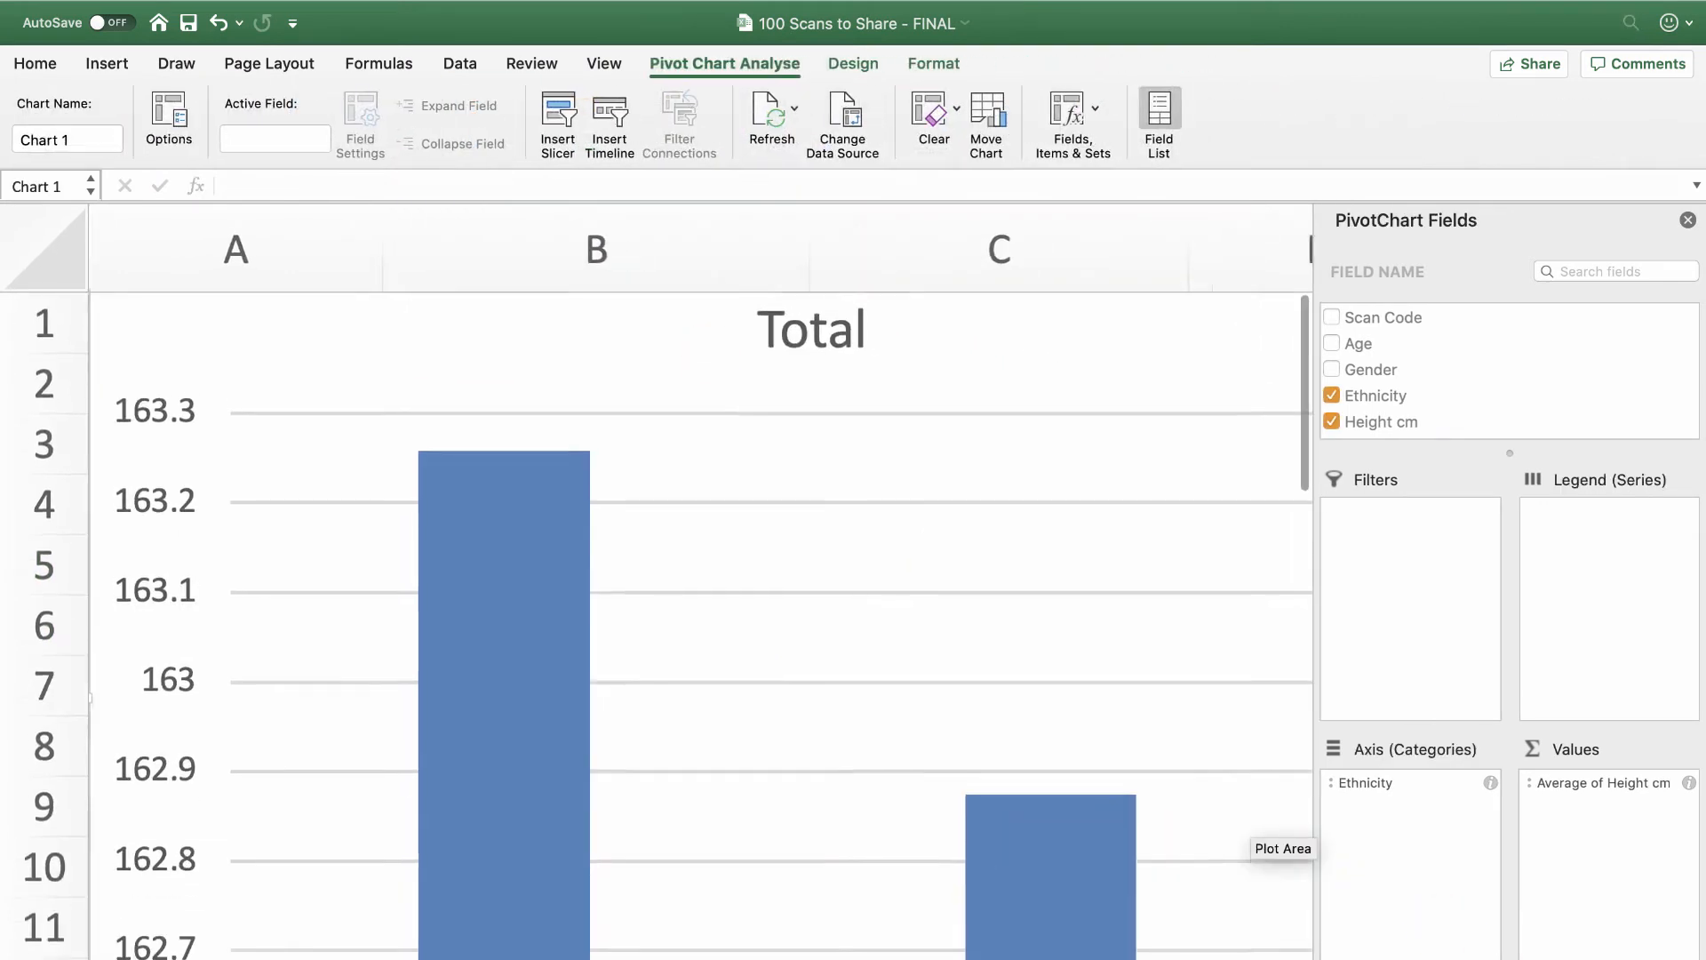
pyautogui.scroll(-3, 1246, 827)
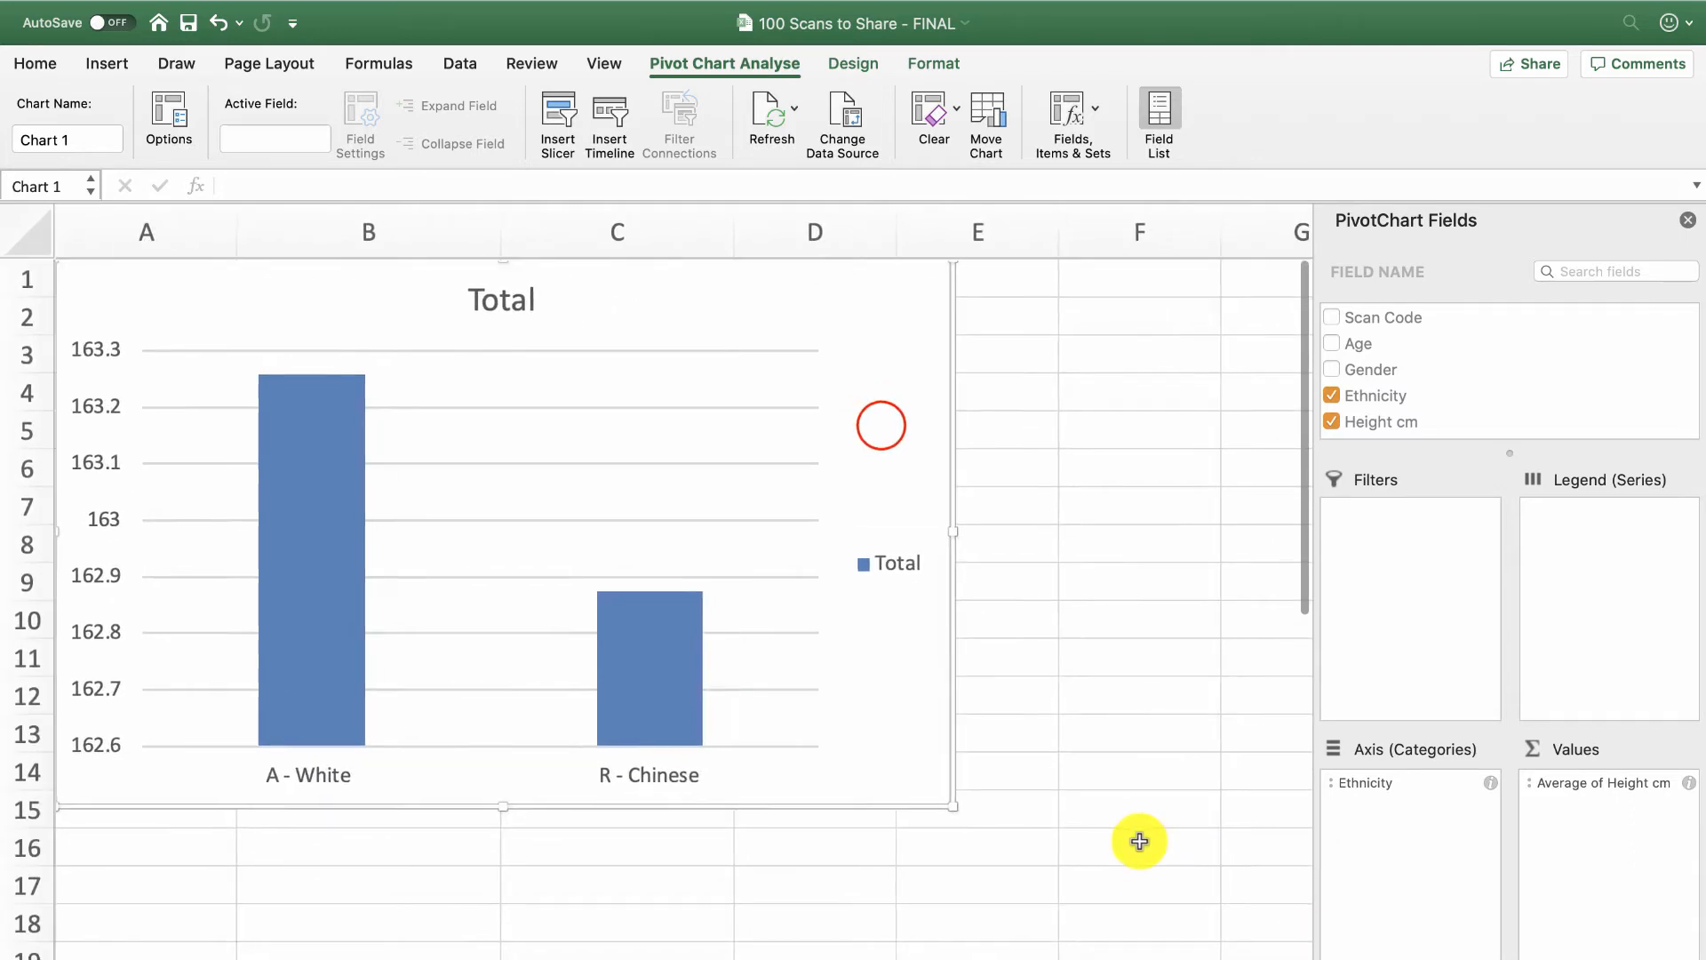
# Move the column chart beside the PivotTable and shrink it to uncover the data, and delete the chart.
pyautogui.moveTo(887, 425); pyautogui.dragTo(1101, 450)
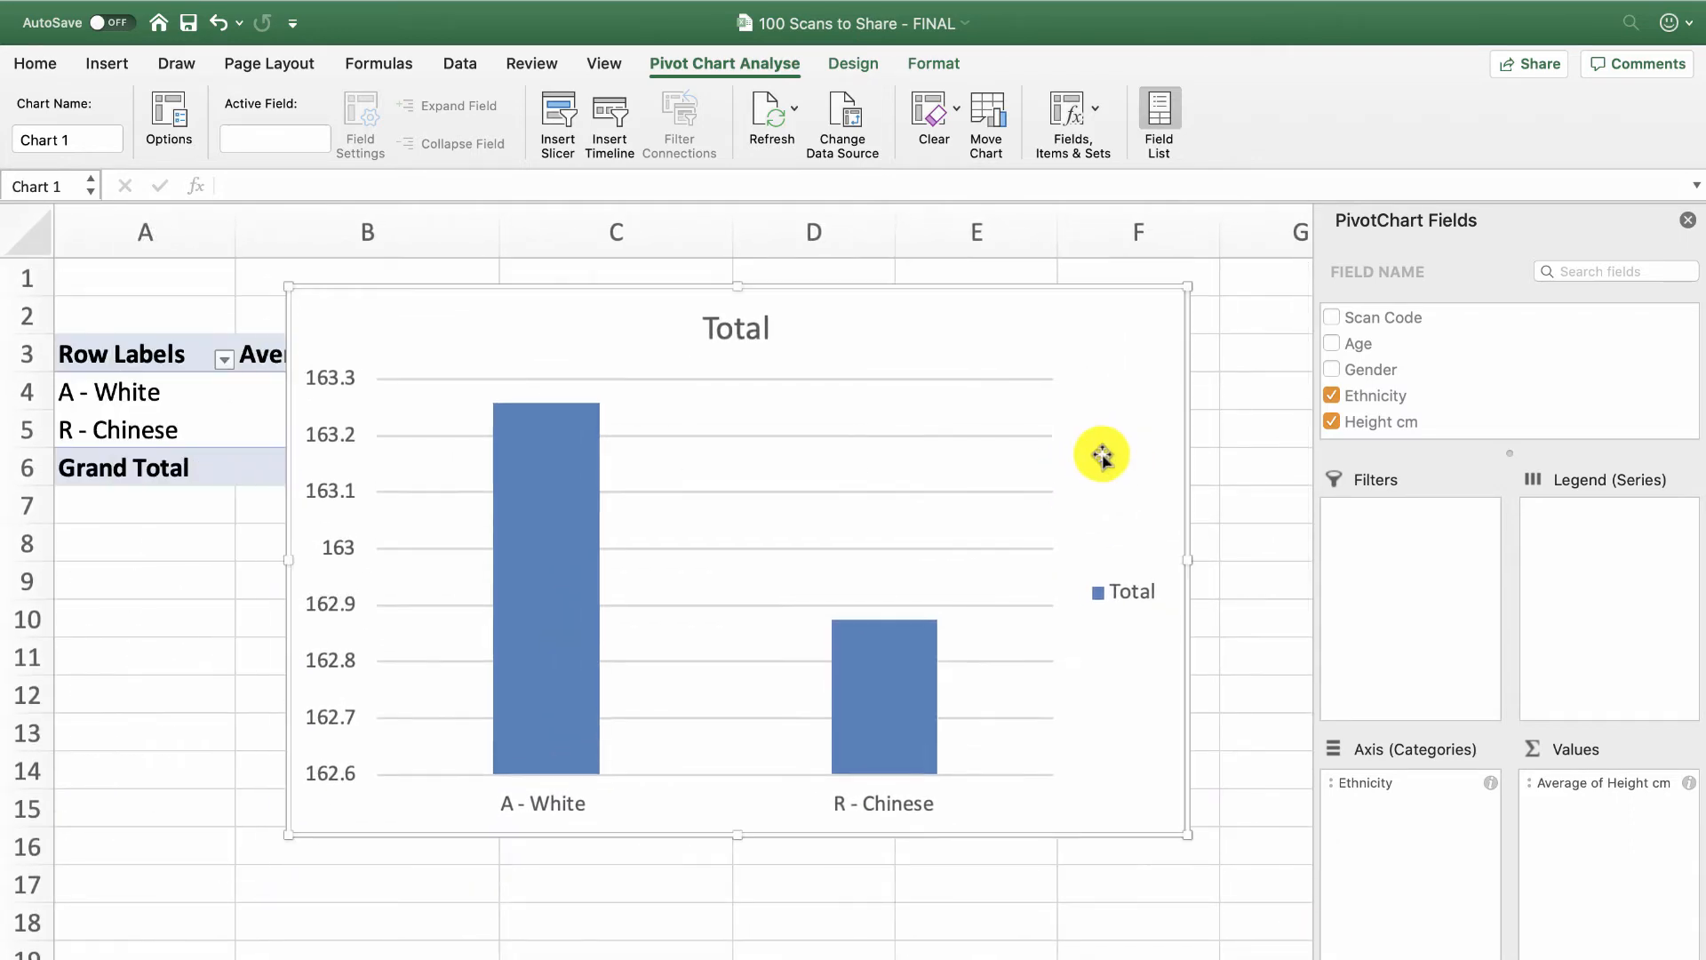
pyautogui.moveTo(287, 284); pyautogui.dragTo(592, 298)
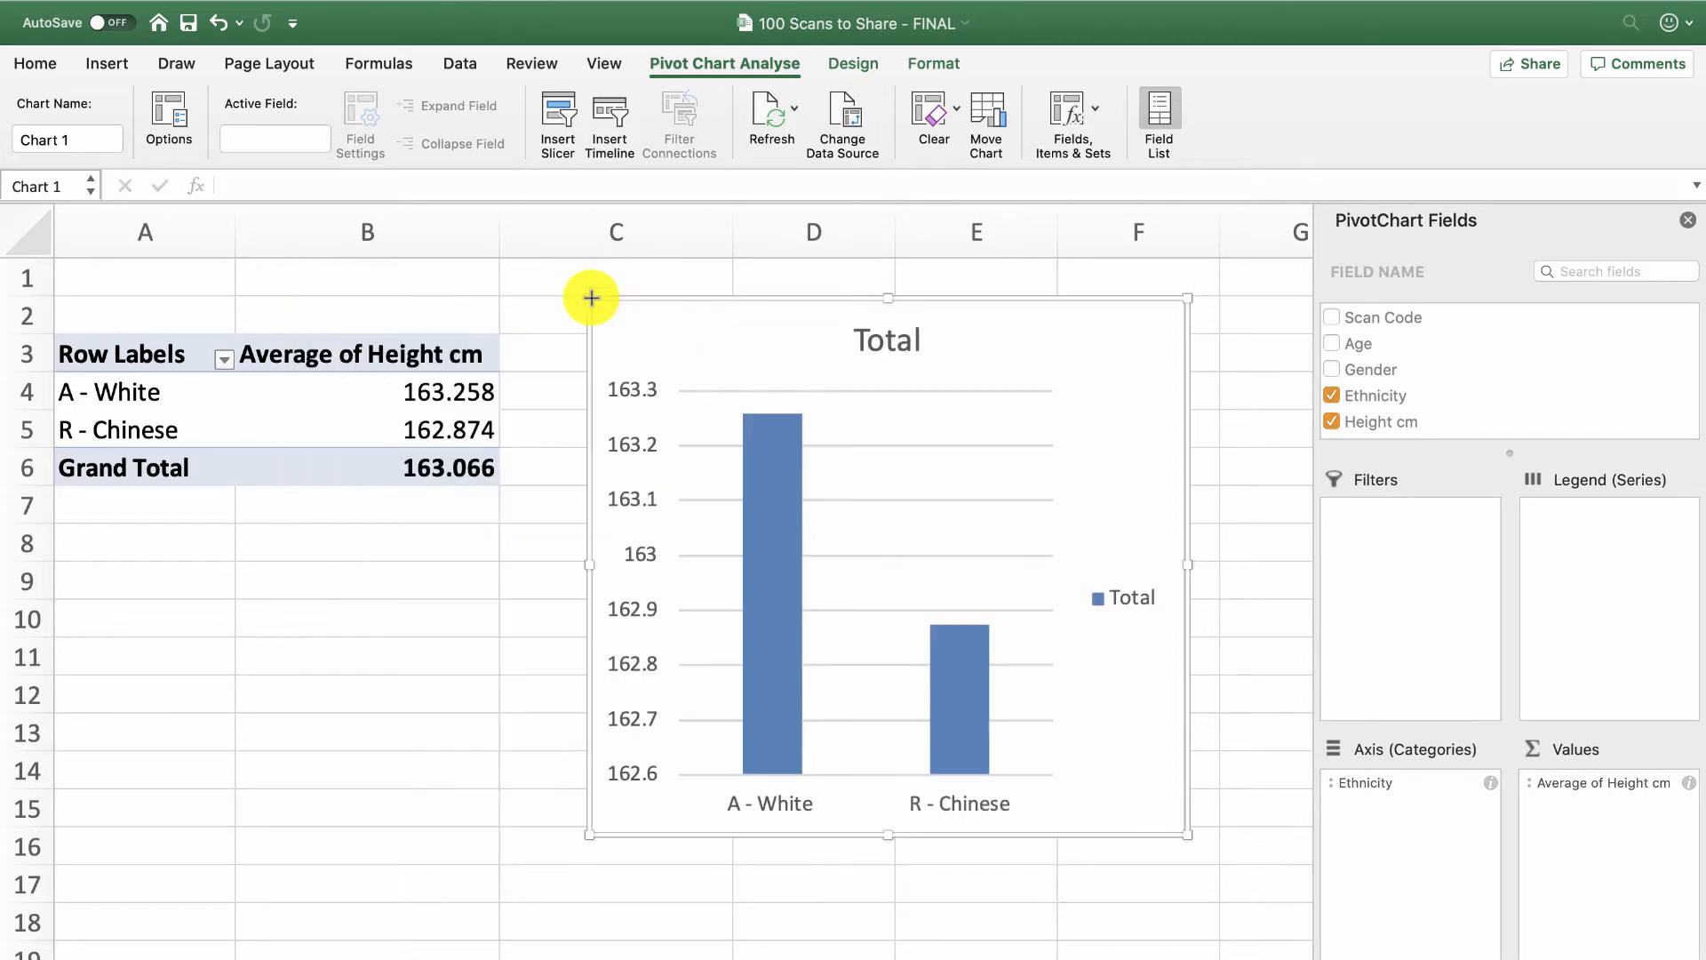
pyautogui.click(573, 316)
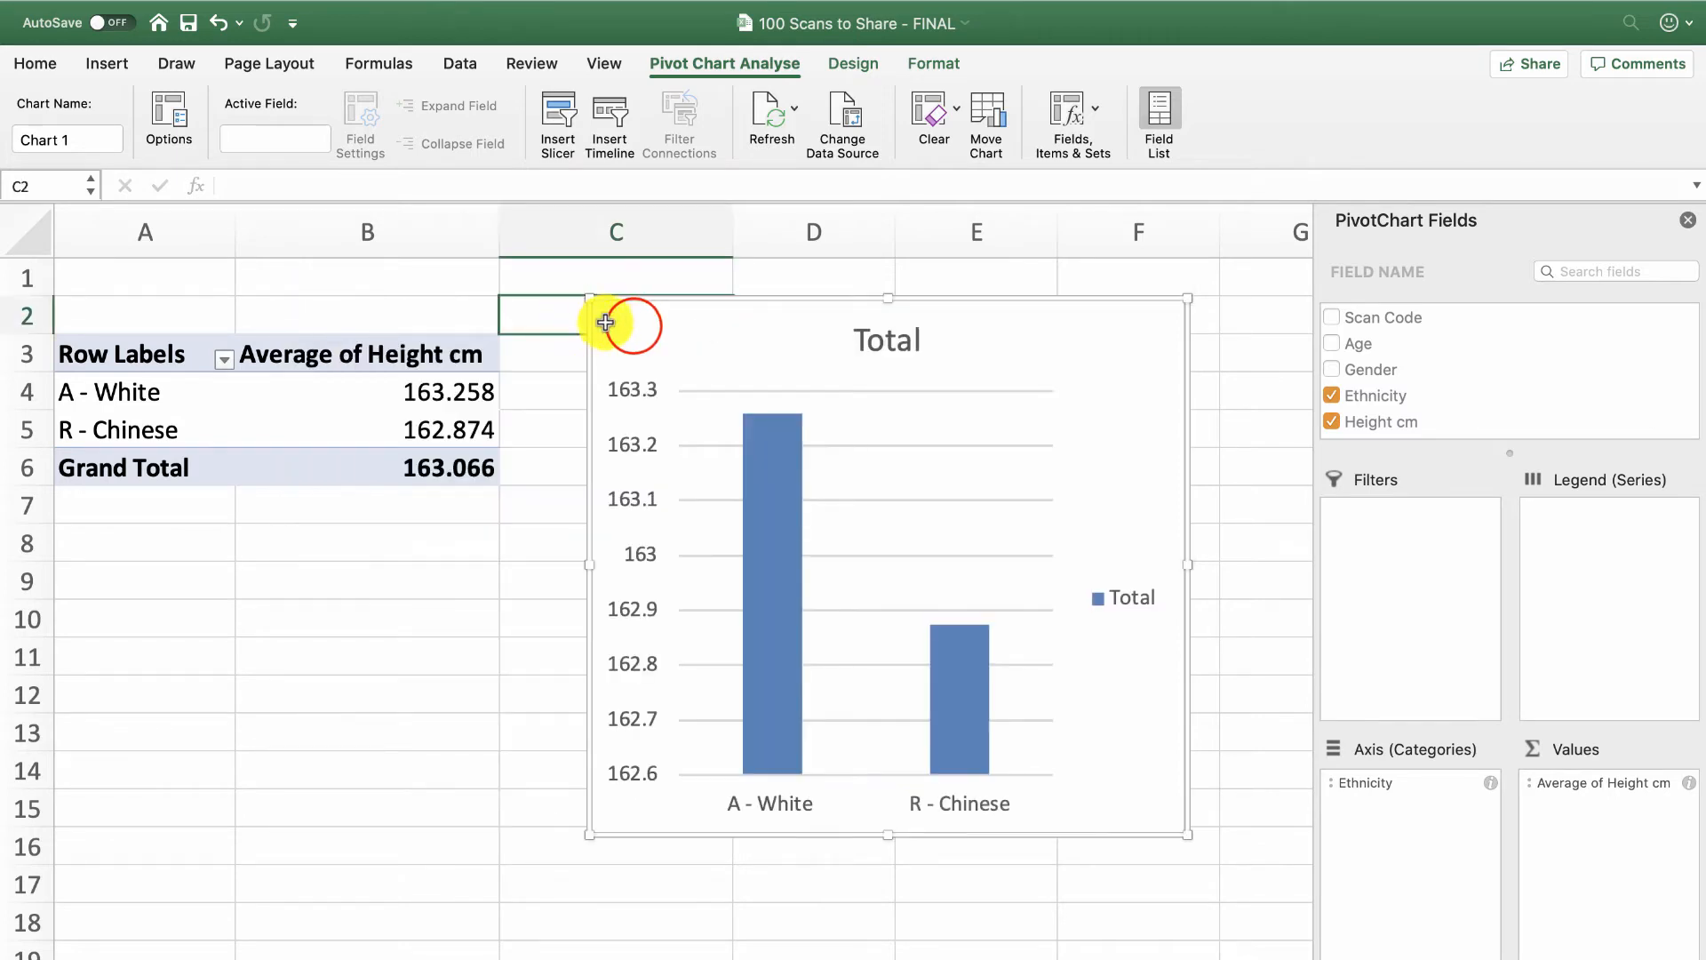
pyautogui.click(586, 304)
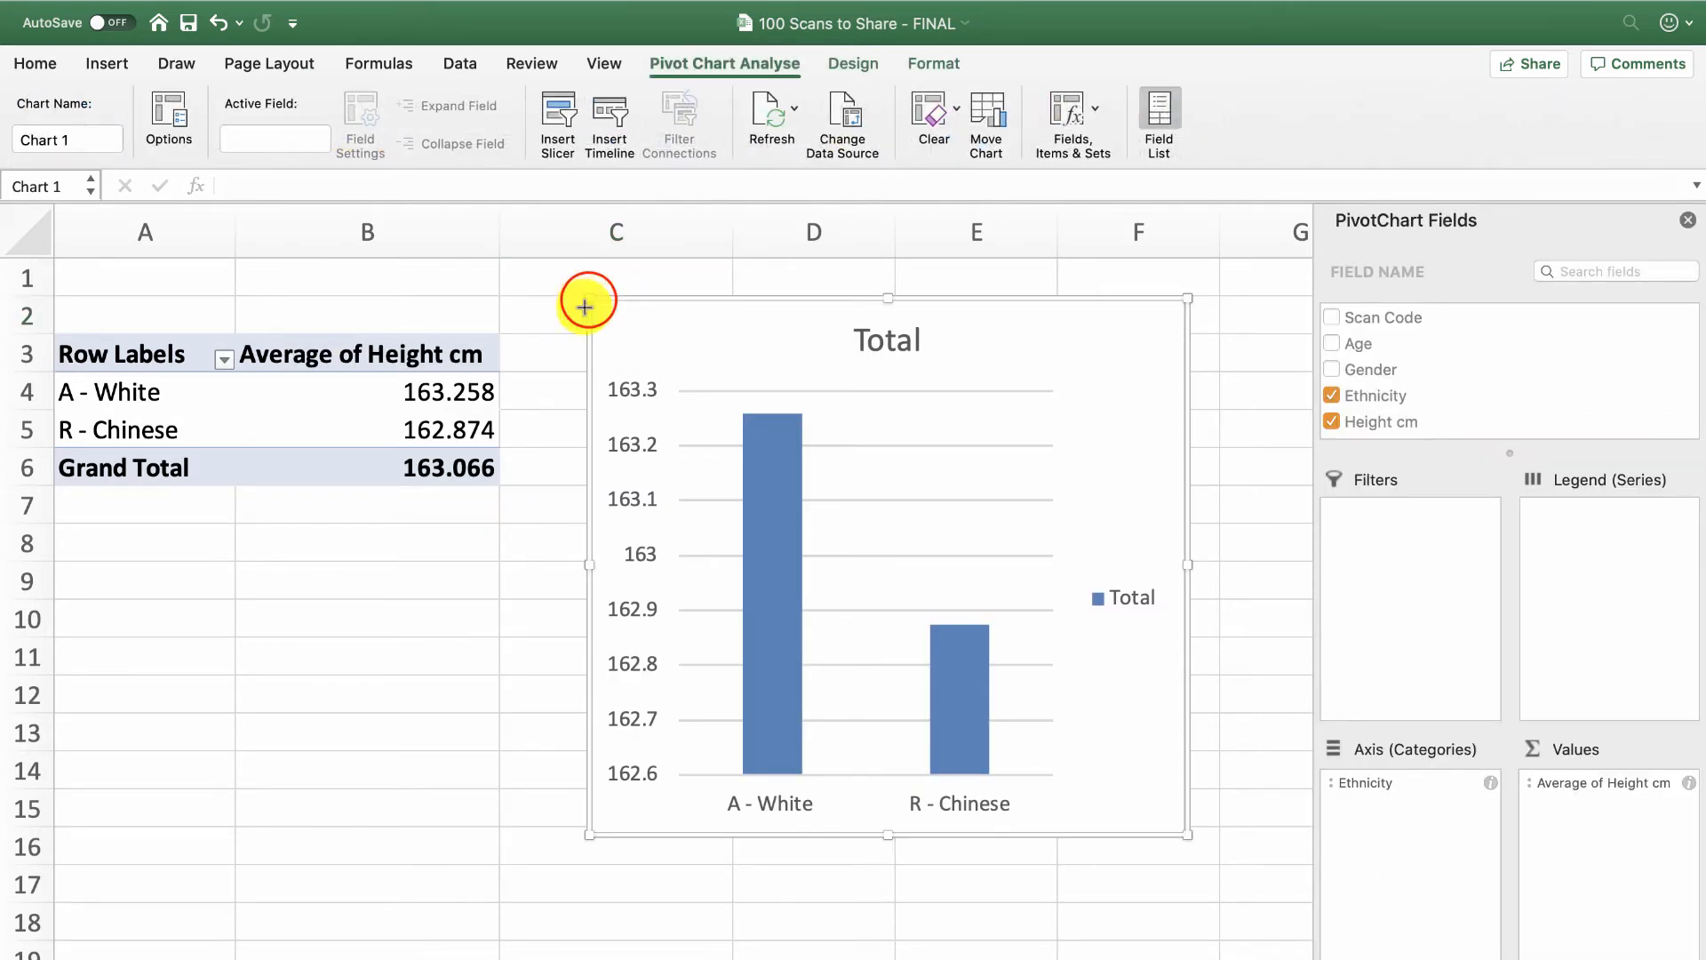
pyautogui.moveTo(589, 299); pyautogui.dragTo(548, 369)
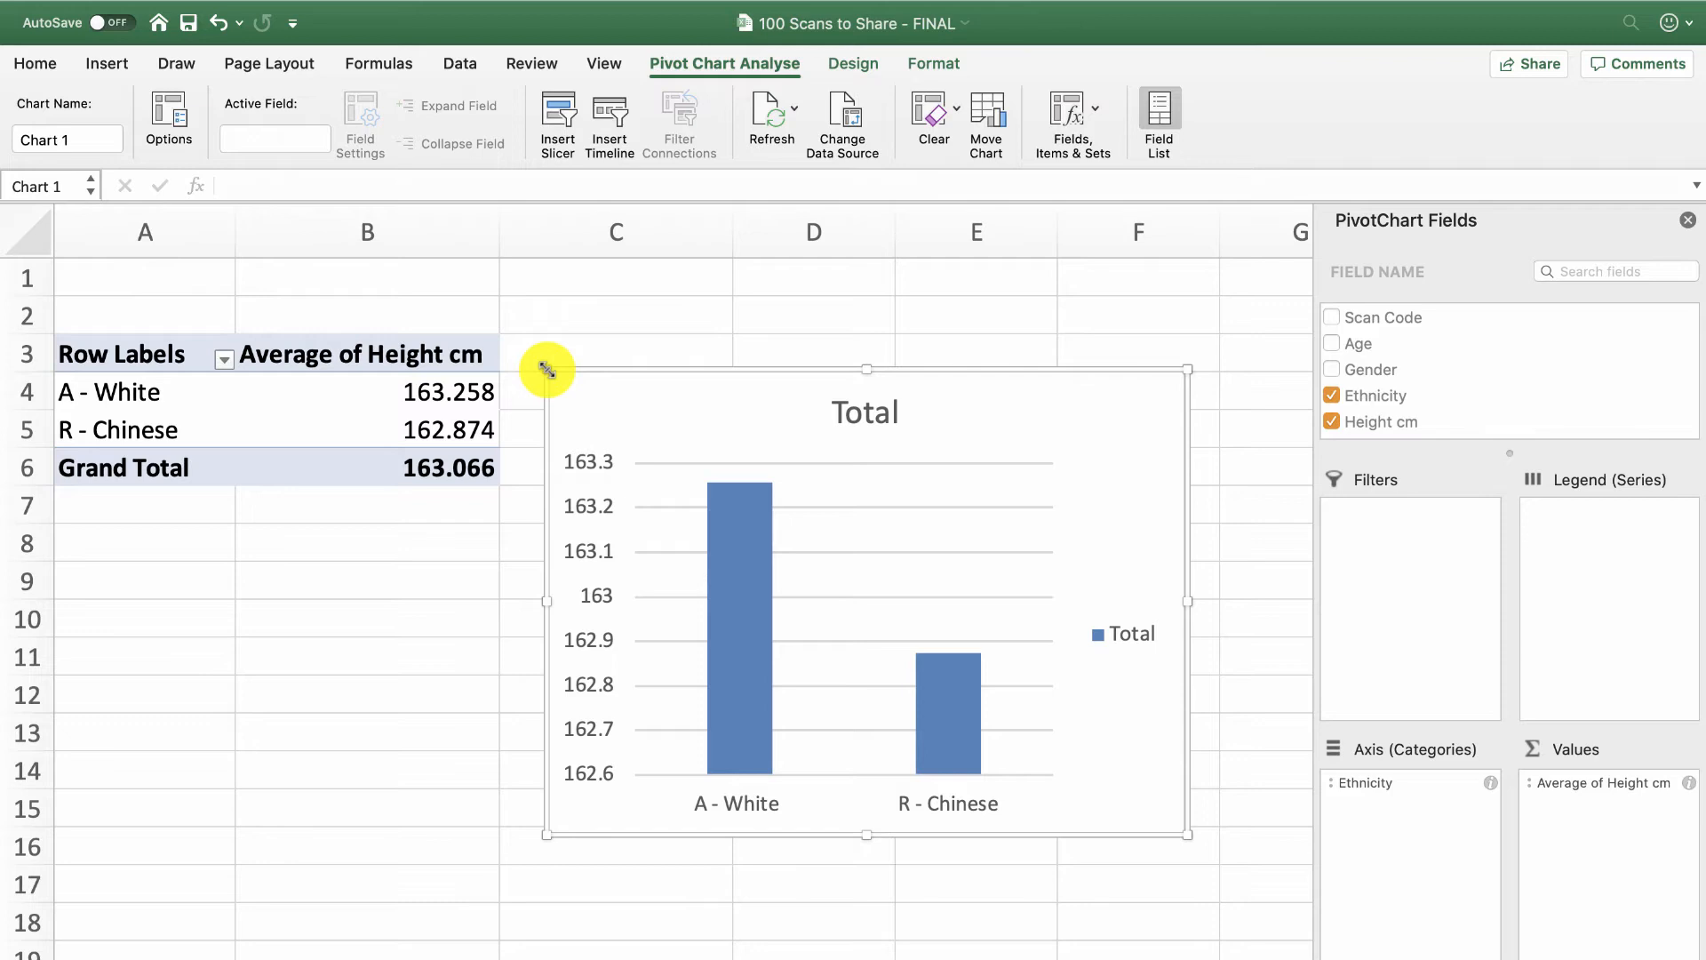
pyautogui.press('Delete')
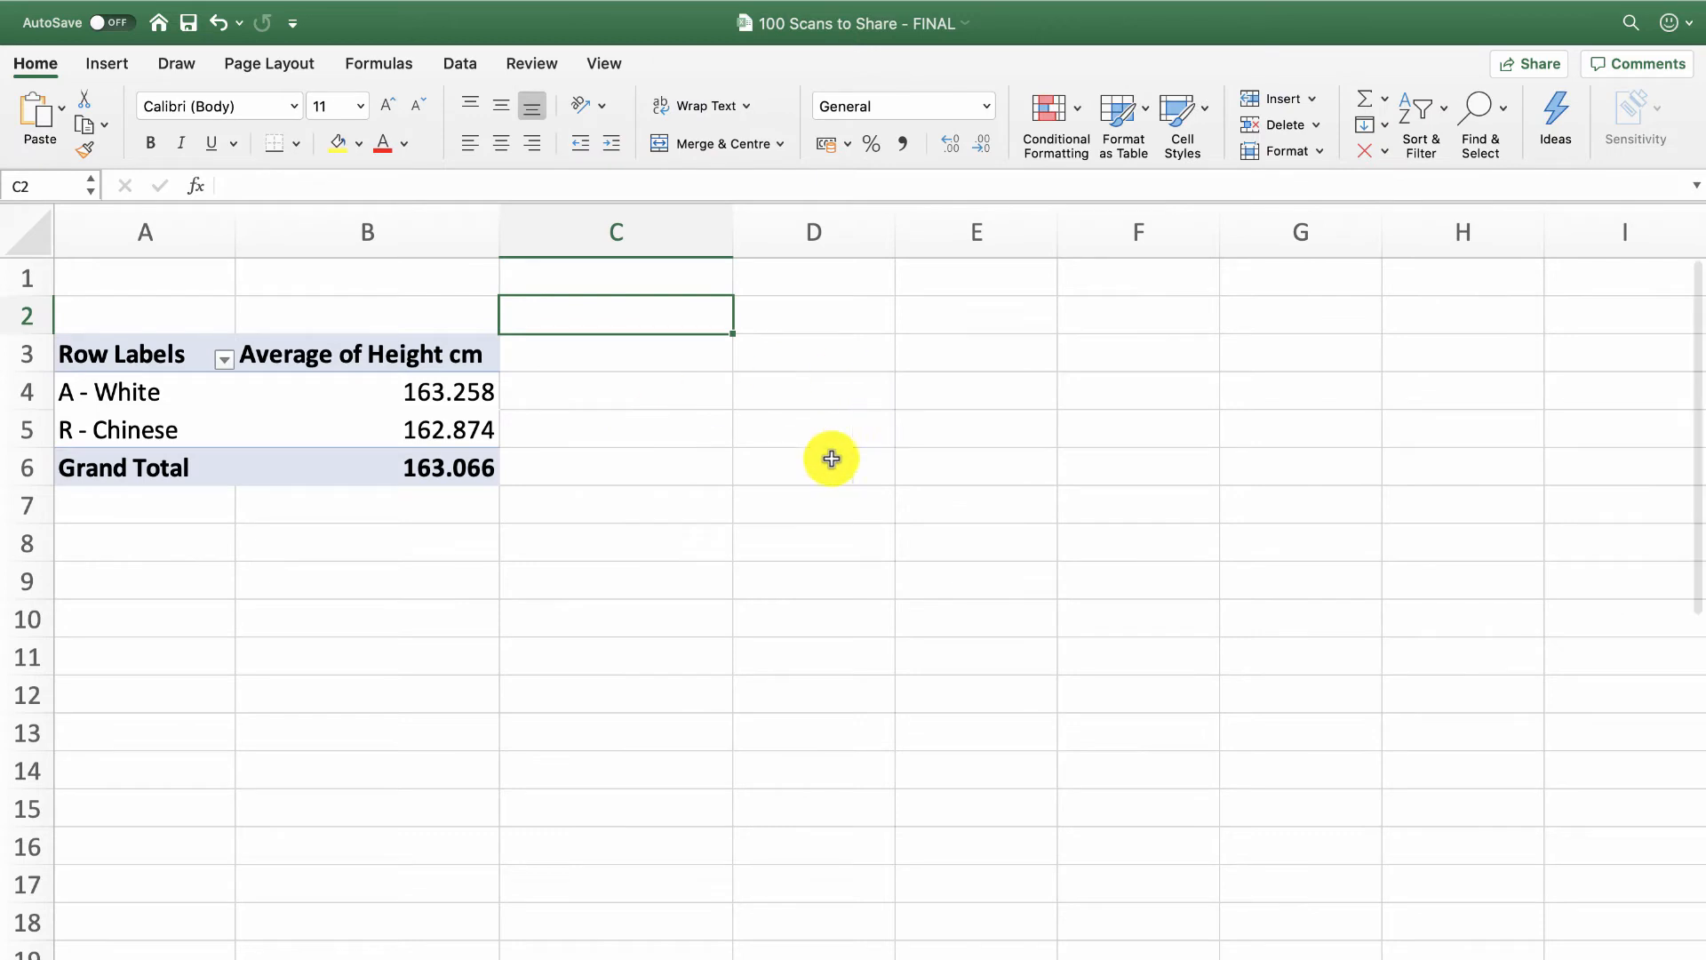
# Add the Age field to the PivotTable's columns and look over the average heights for each age.
pyautogui.click(305, 385)
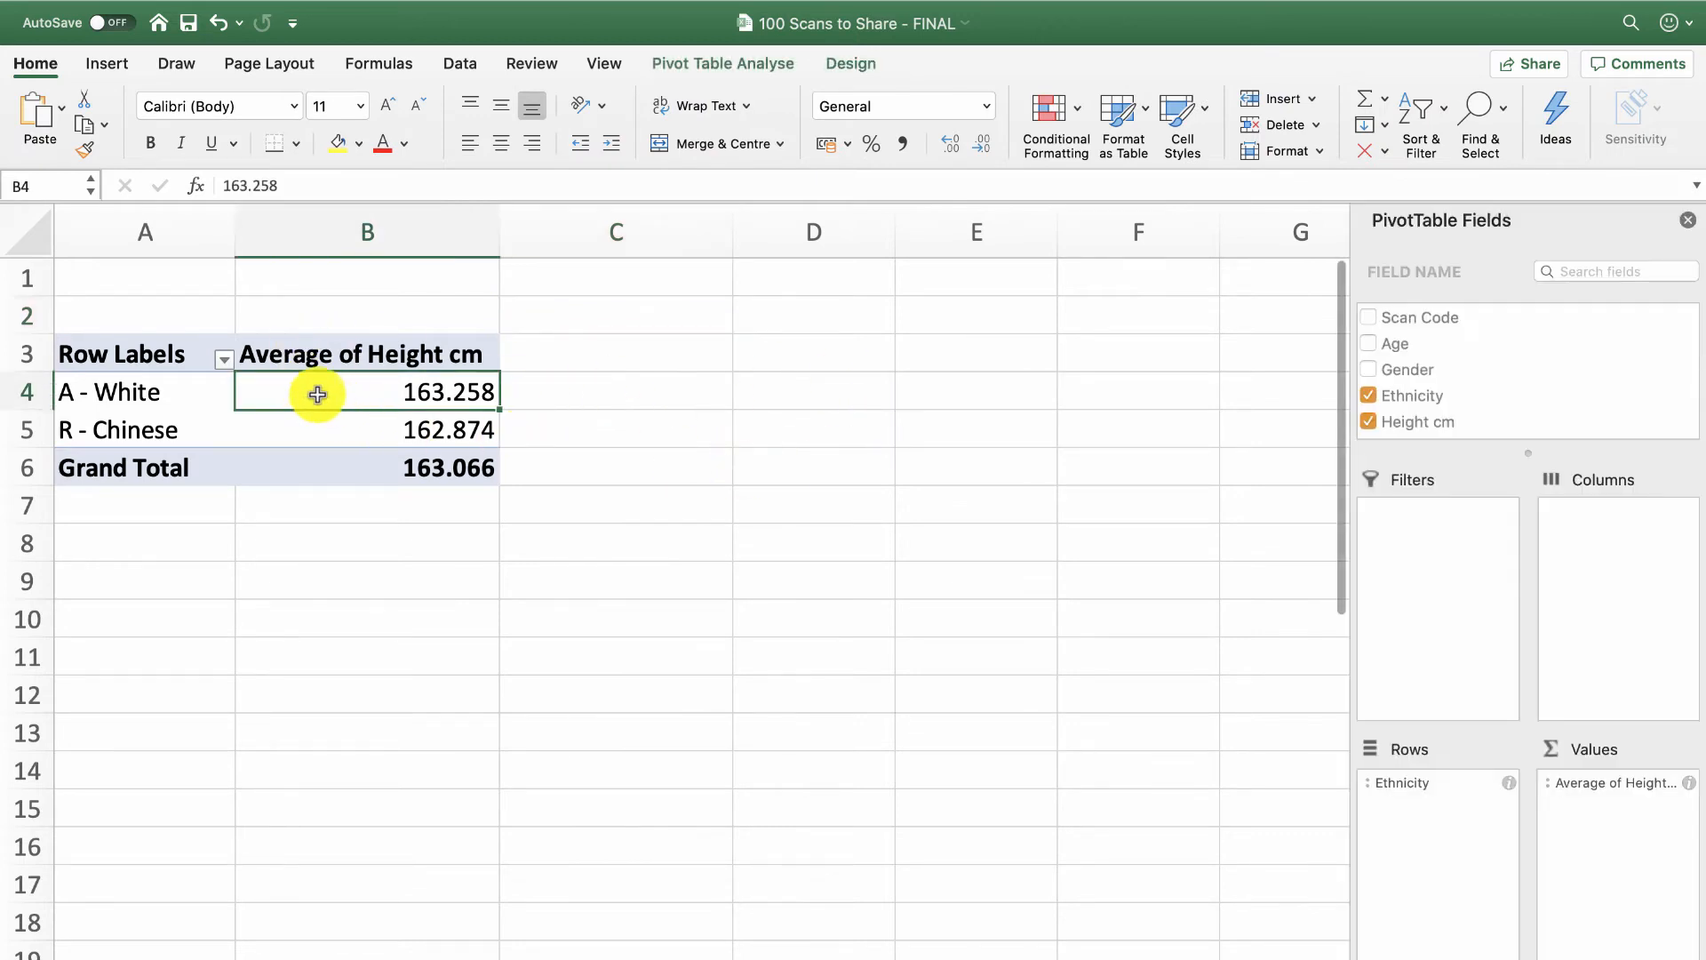
pyautogui.click(1400, 342)
pyautogui.moveTo(1402, 342); pyautogui.dragTo(1590, 542)
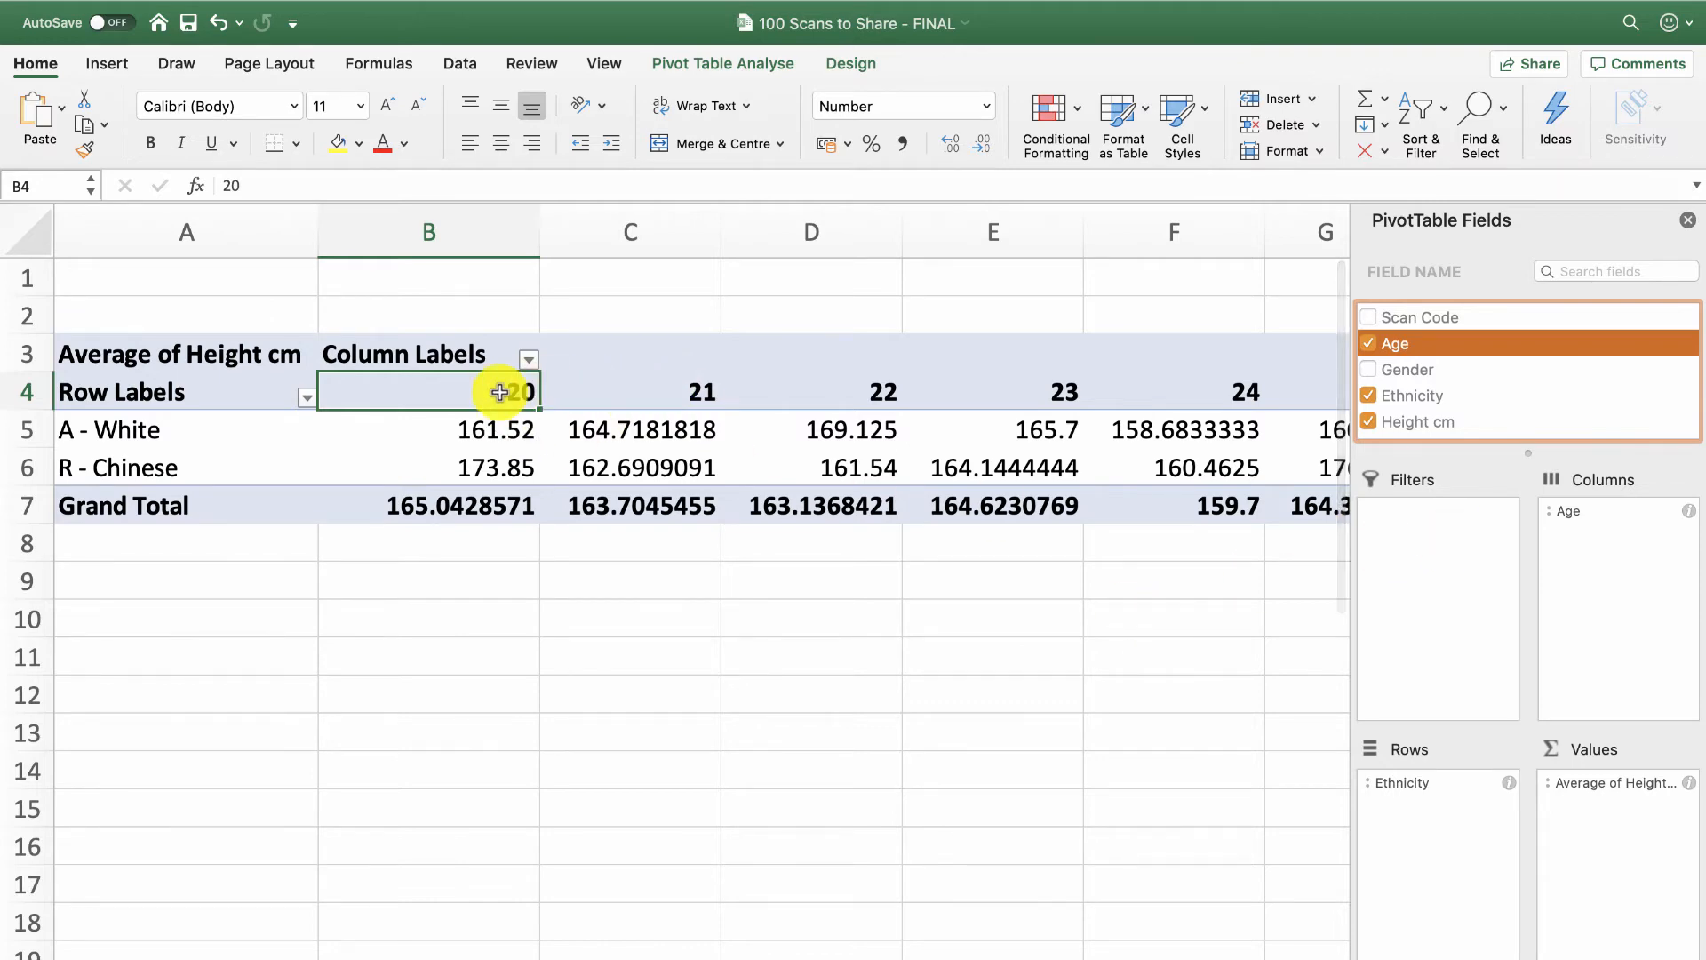
pyautogui.hscroll(5, 499, 392)
pyautogui.hscroll(-5, 468, 392)
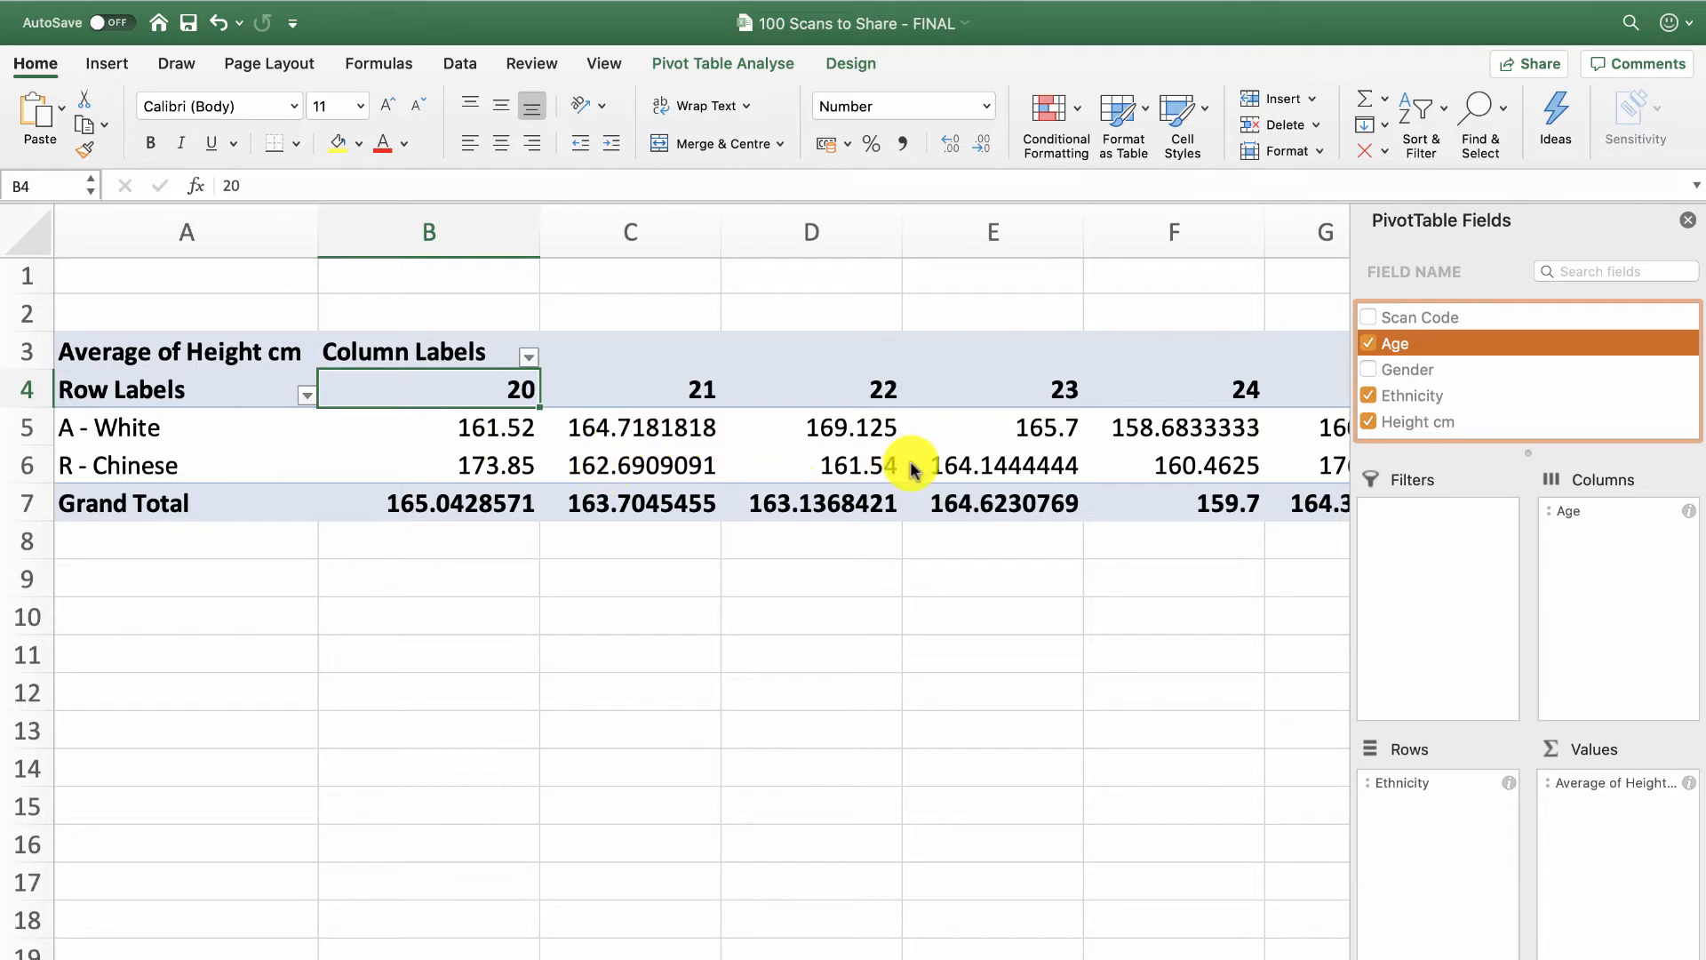
pyautogui.hscroll(3, 911, 466)
# Replace the average height in the PivotTable's values with the Stomach Max Circum Tape Measure field.
pyautogui.click(1584, 784)
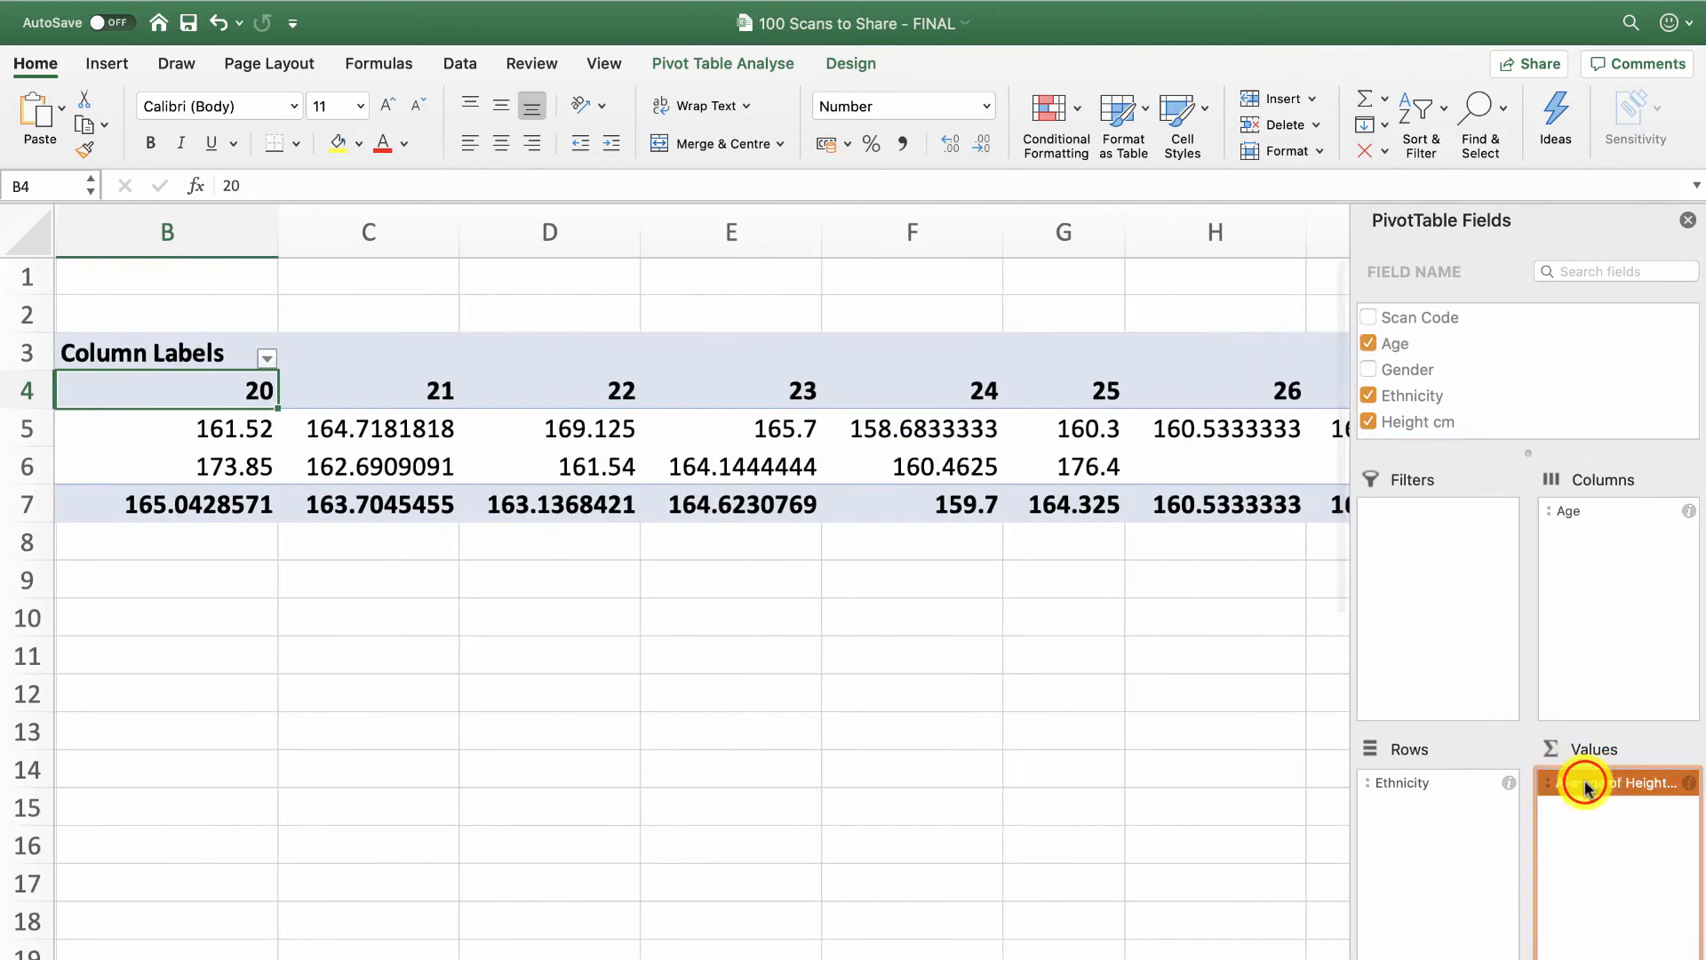
pyautogui.moveTo(1585, 784); pyautogui.dragTo(1511, 364)
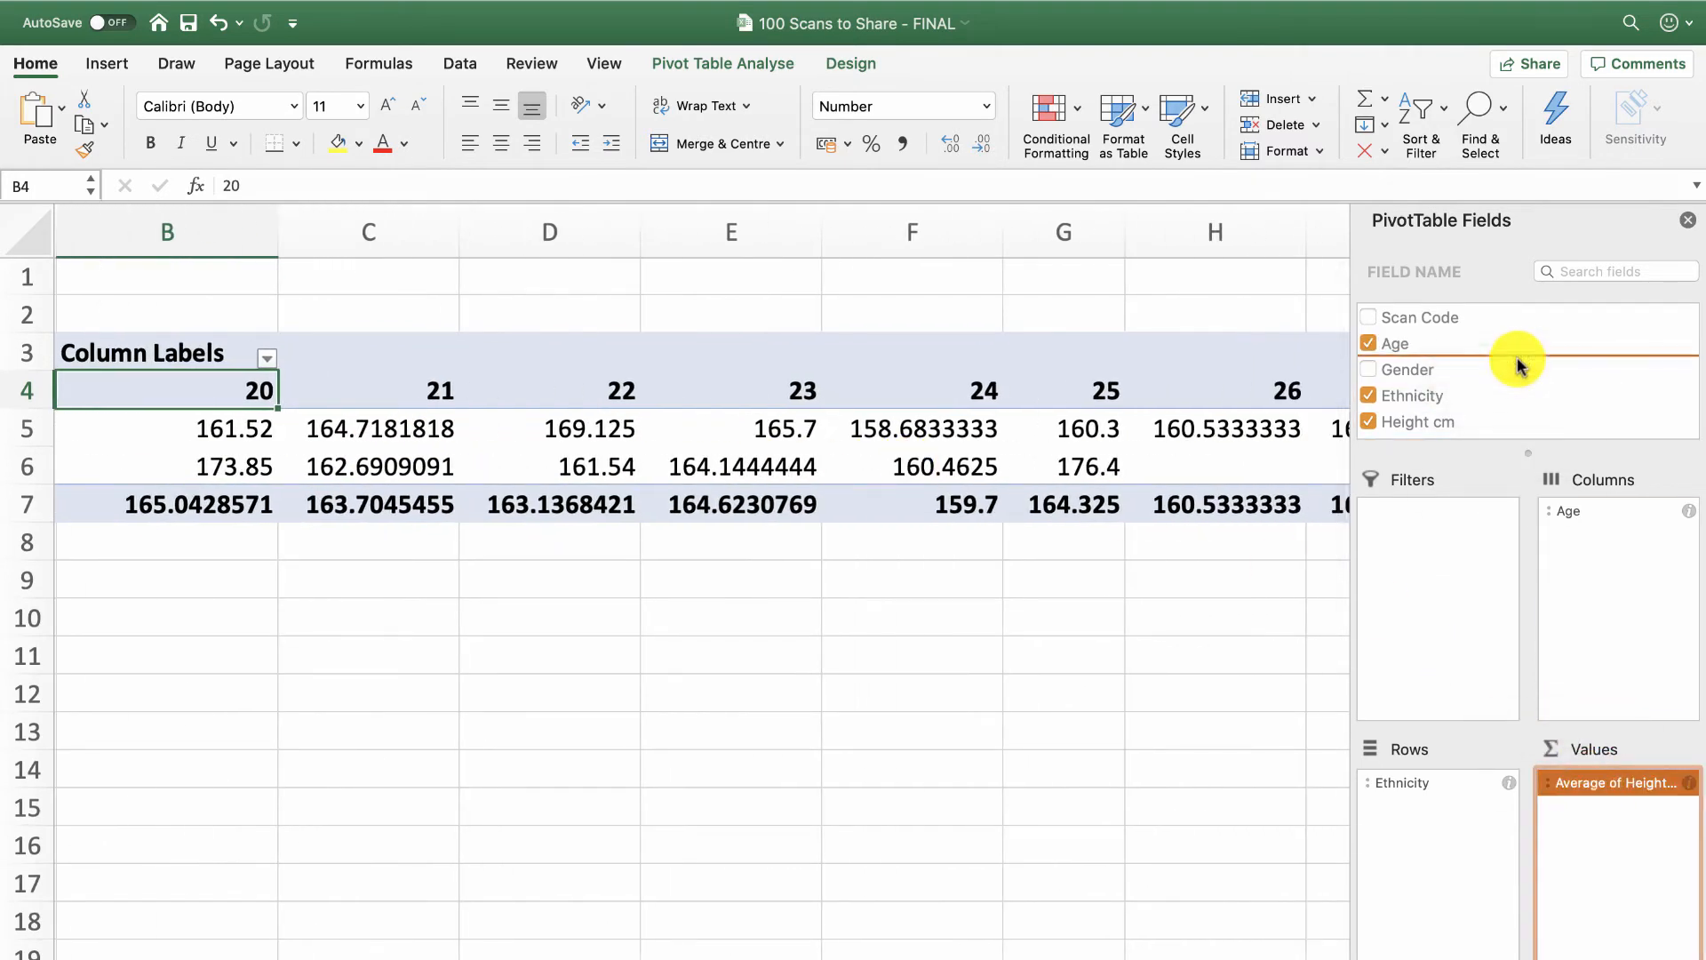
pyautogui.scroll(-2, 1478, 395)
pyautogui.scroll(1, 1478, 394)
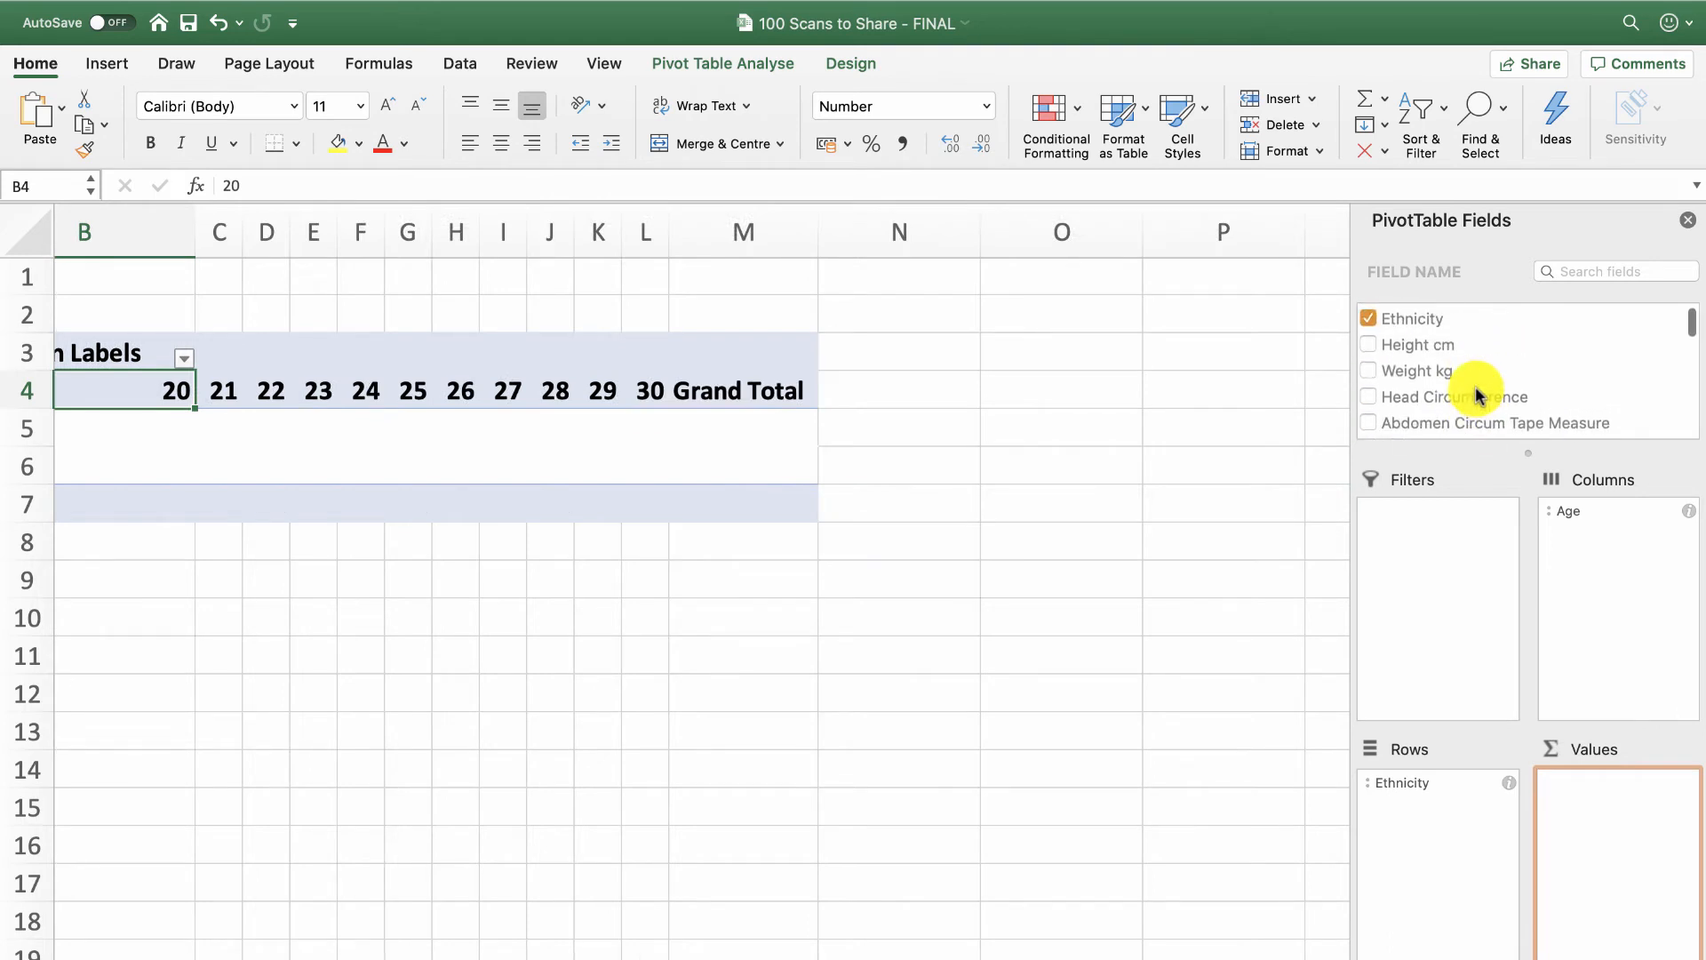
pyautogui.scroll(-3, 1479, 395)
pyautogui.scroll(-5, 1479, 395)
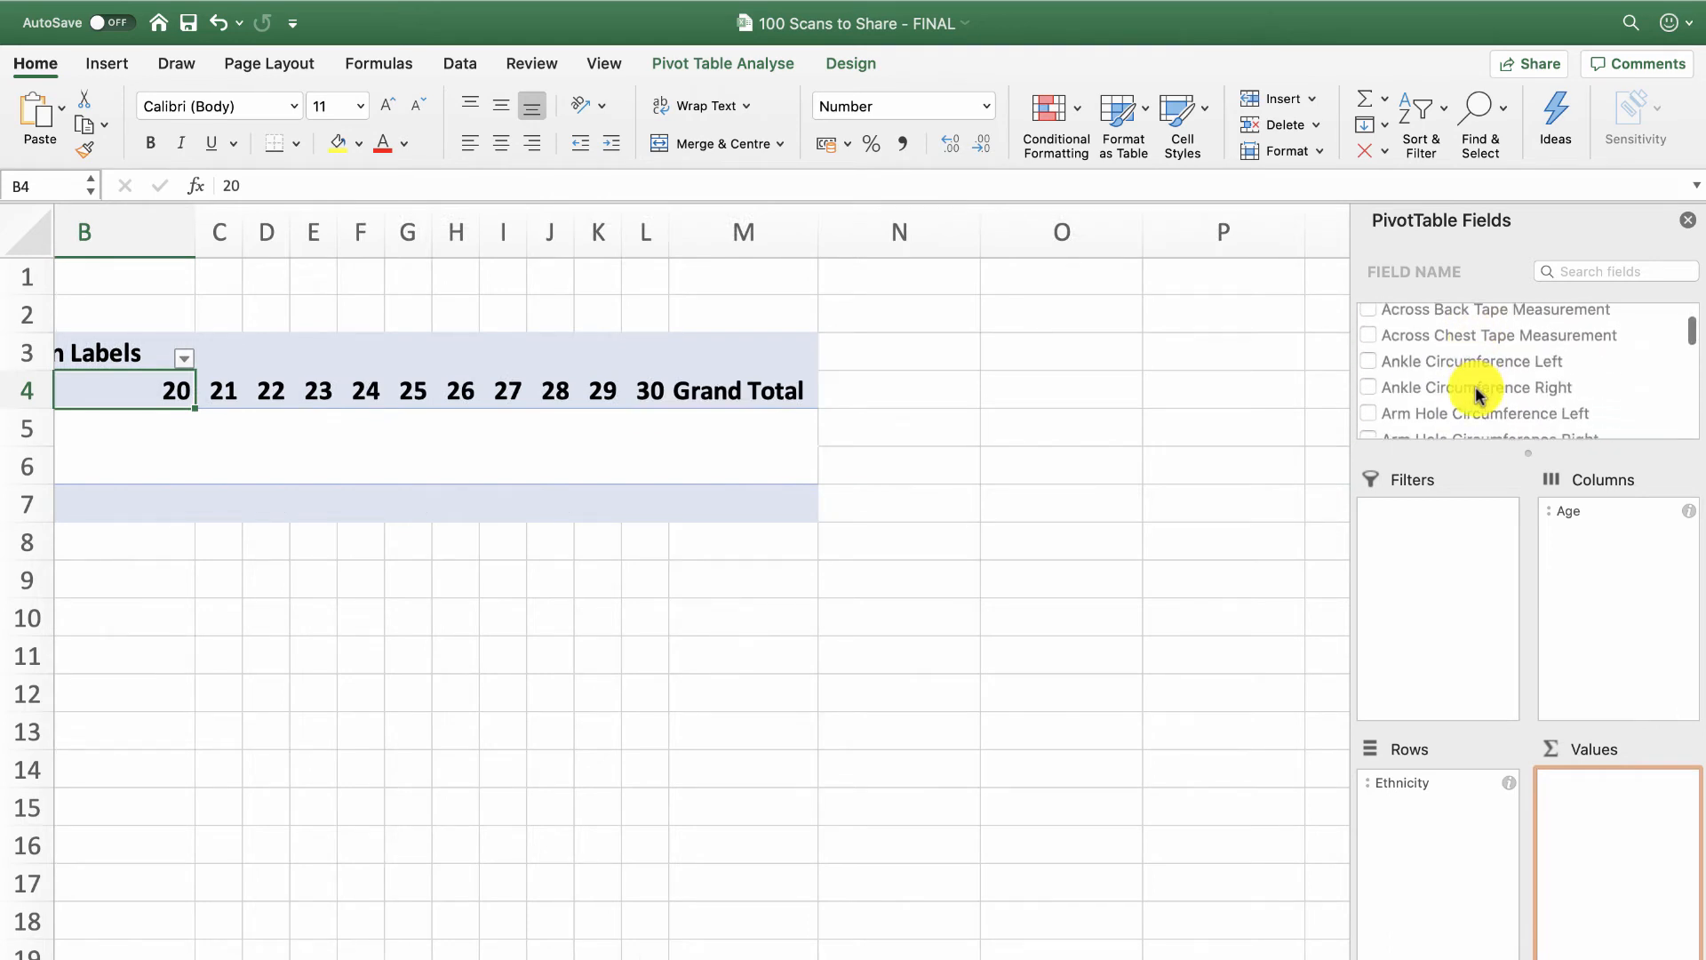
pyautogui.scroll(-6, 1478, 395)
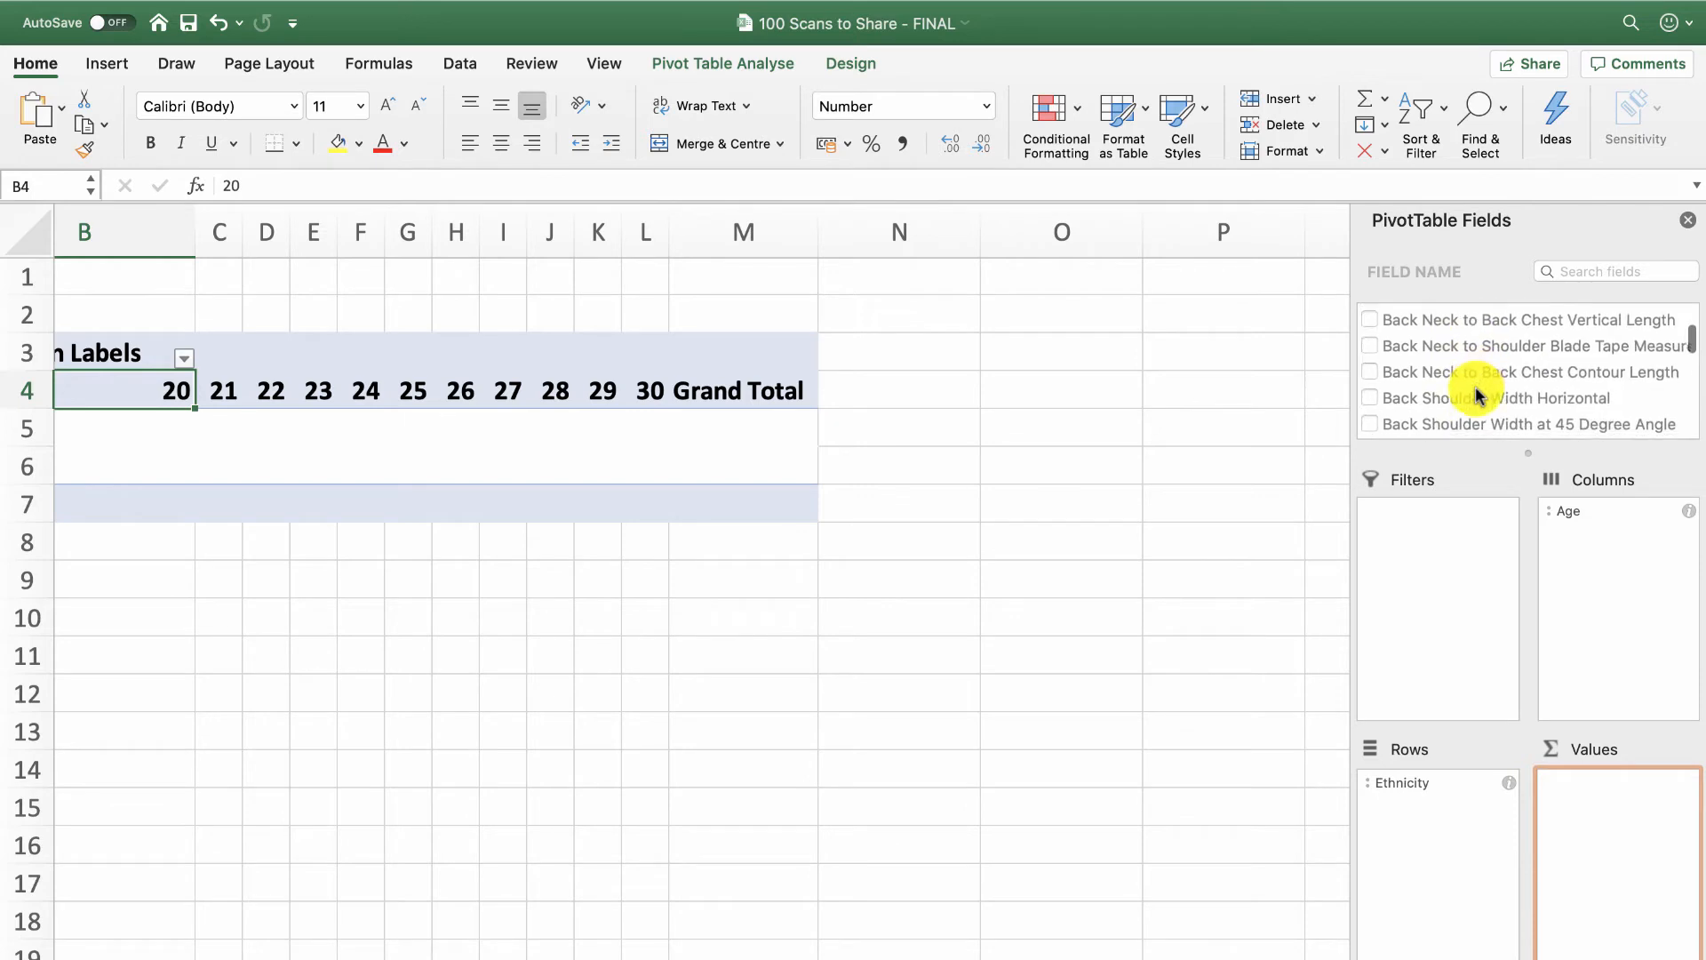
pyautogui.scroll(-8, 1479, 395)
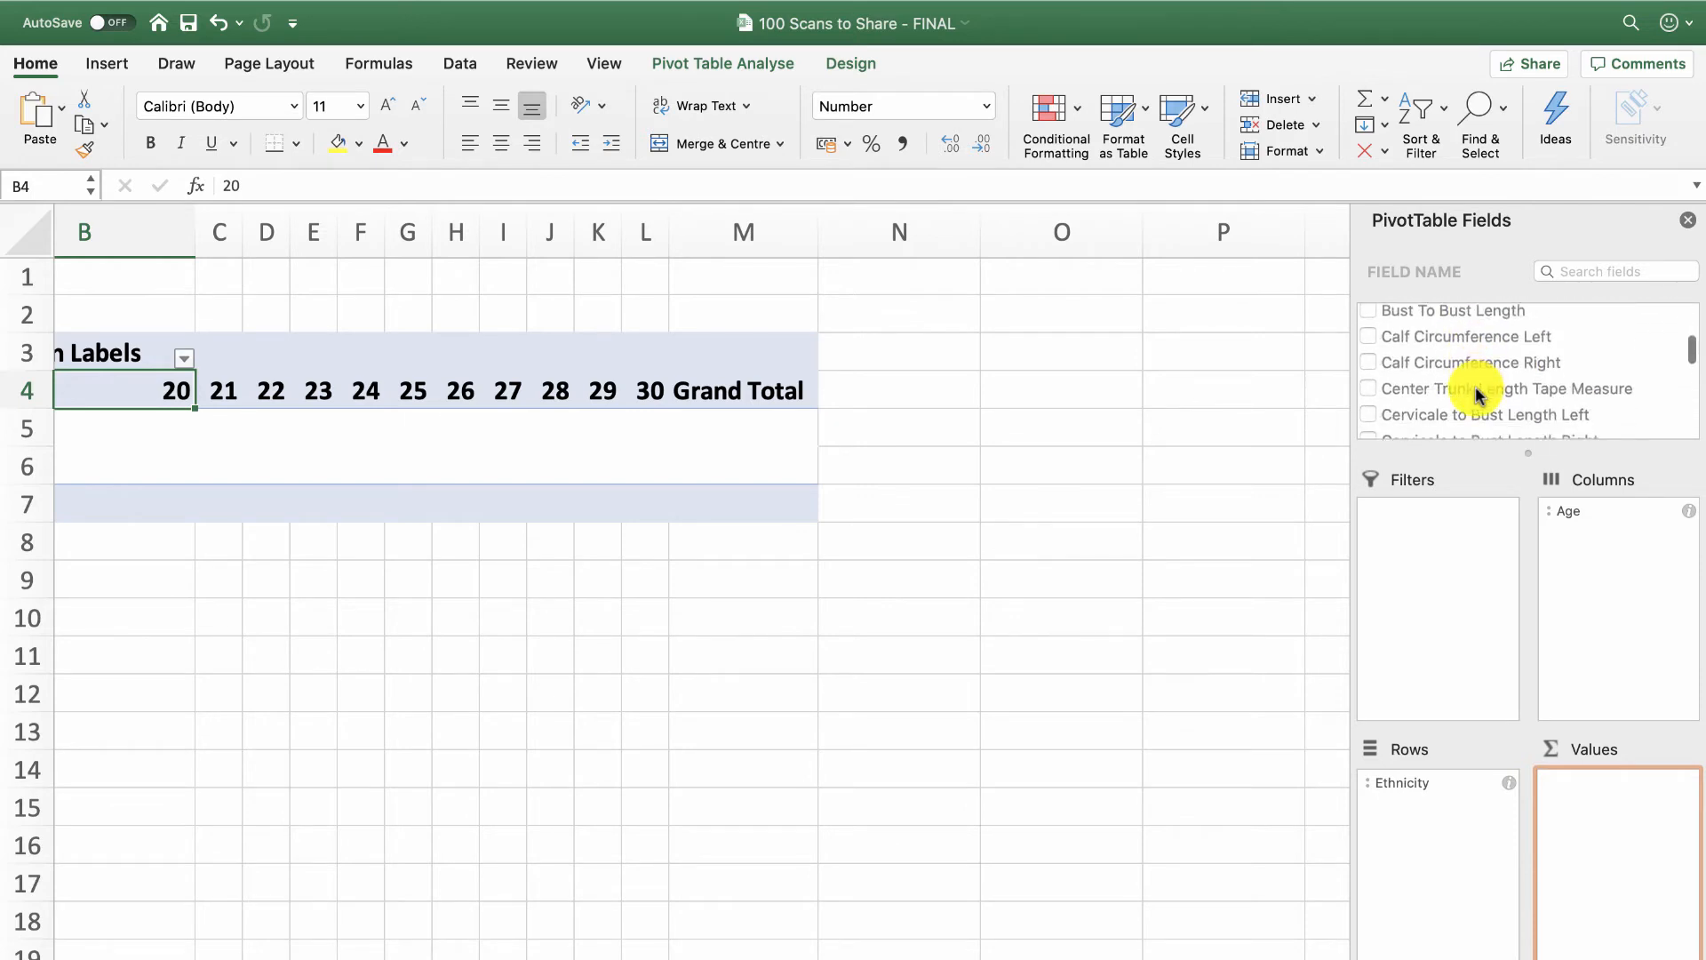
pyautogui.scroll(-6, 1479, 395)
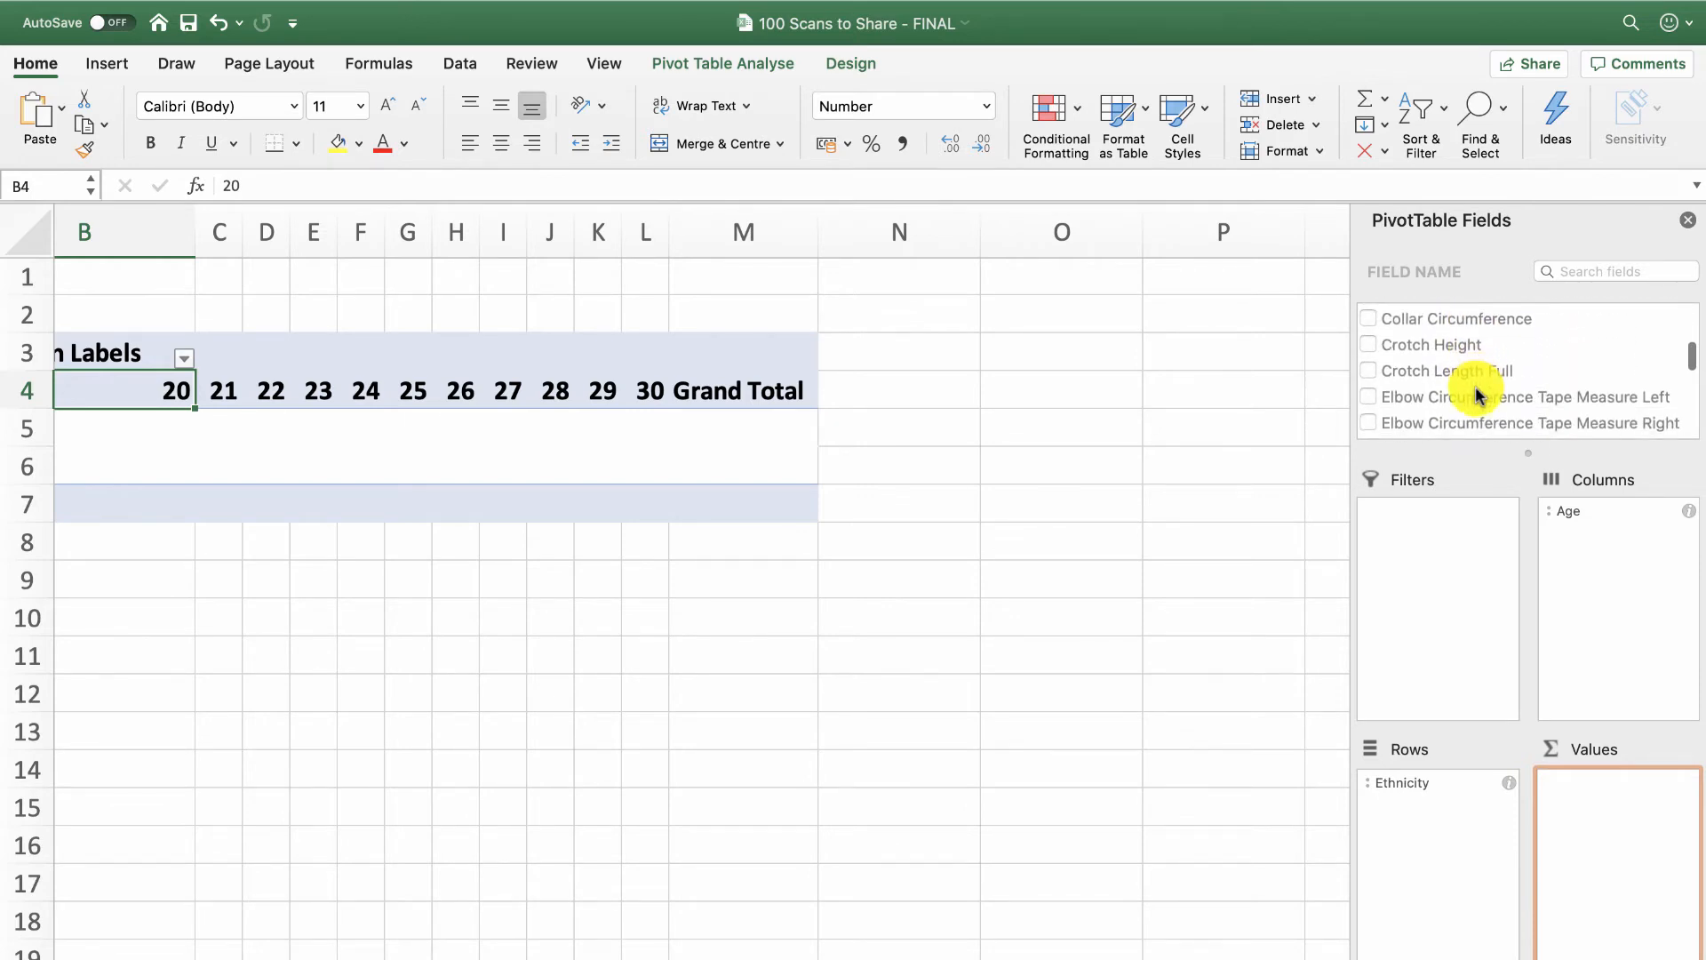
pyautogui.scroll(-7, 1478, 394)
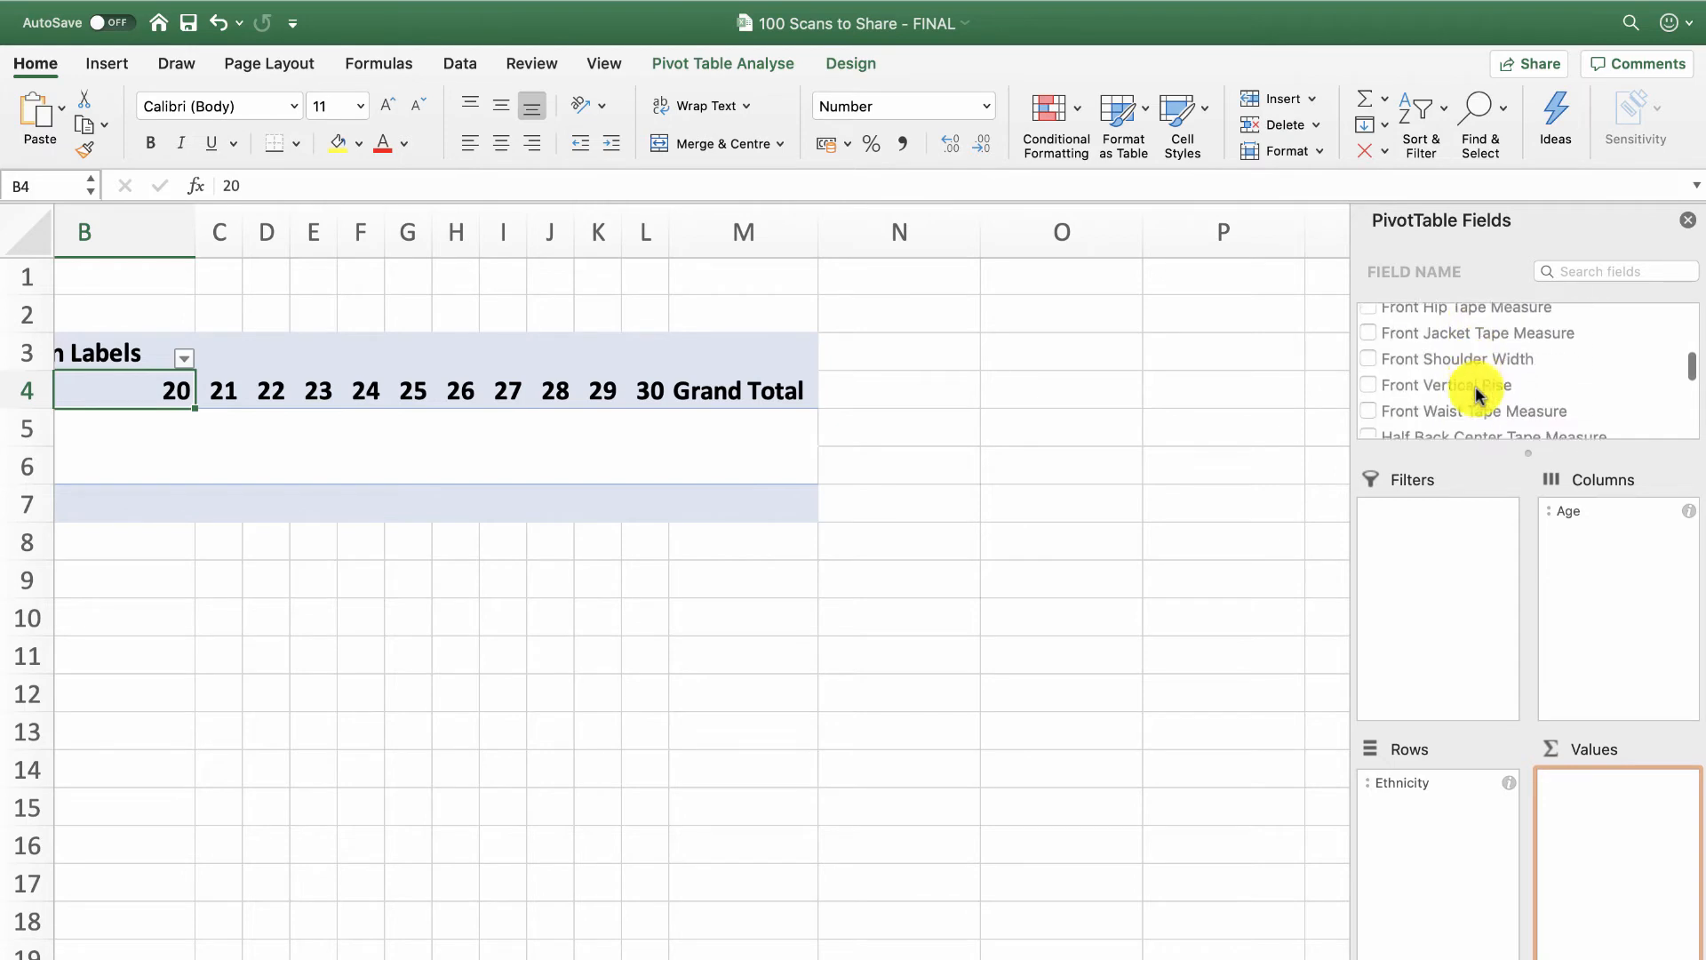
pyautogui.scroll(-7, 1479, 395)
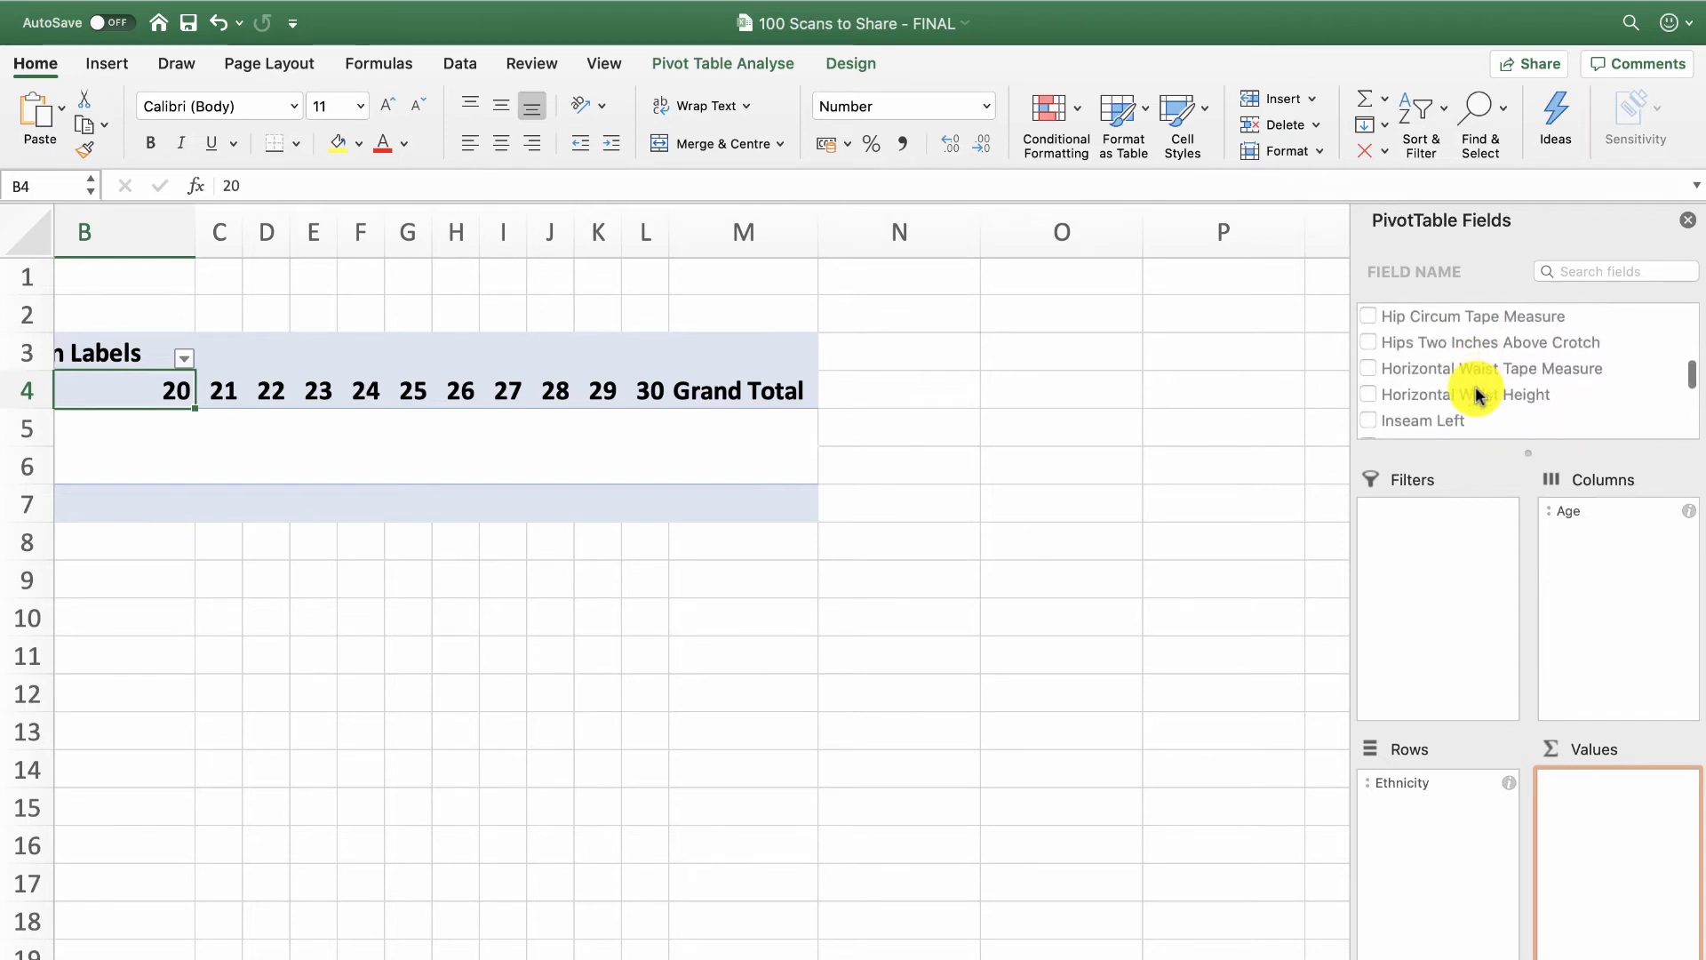
pyautogui.scroll(-7, 1478, 395)
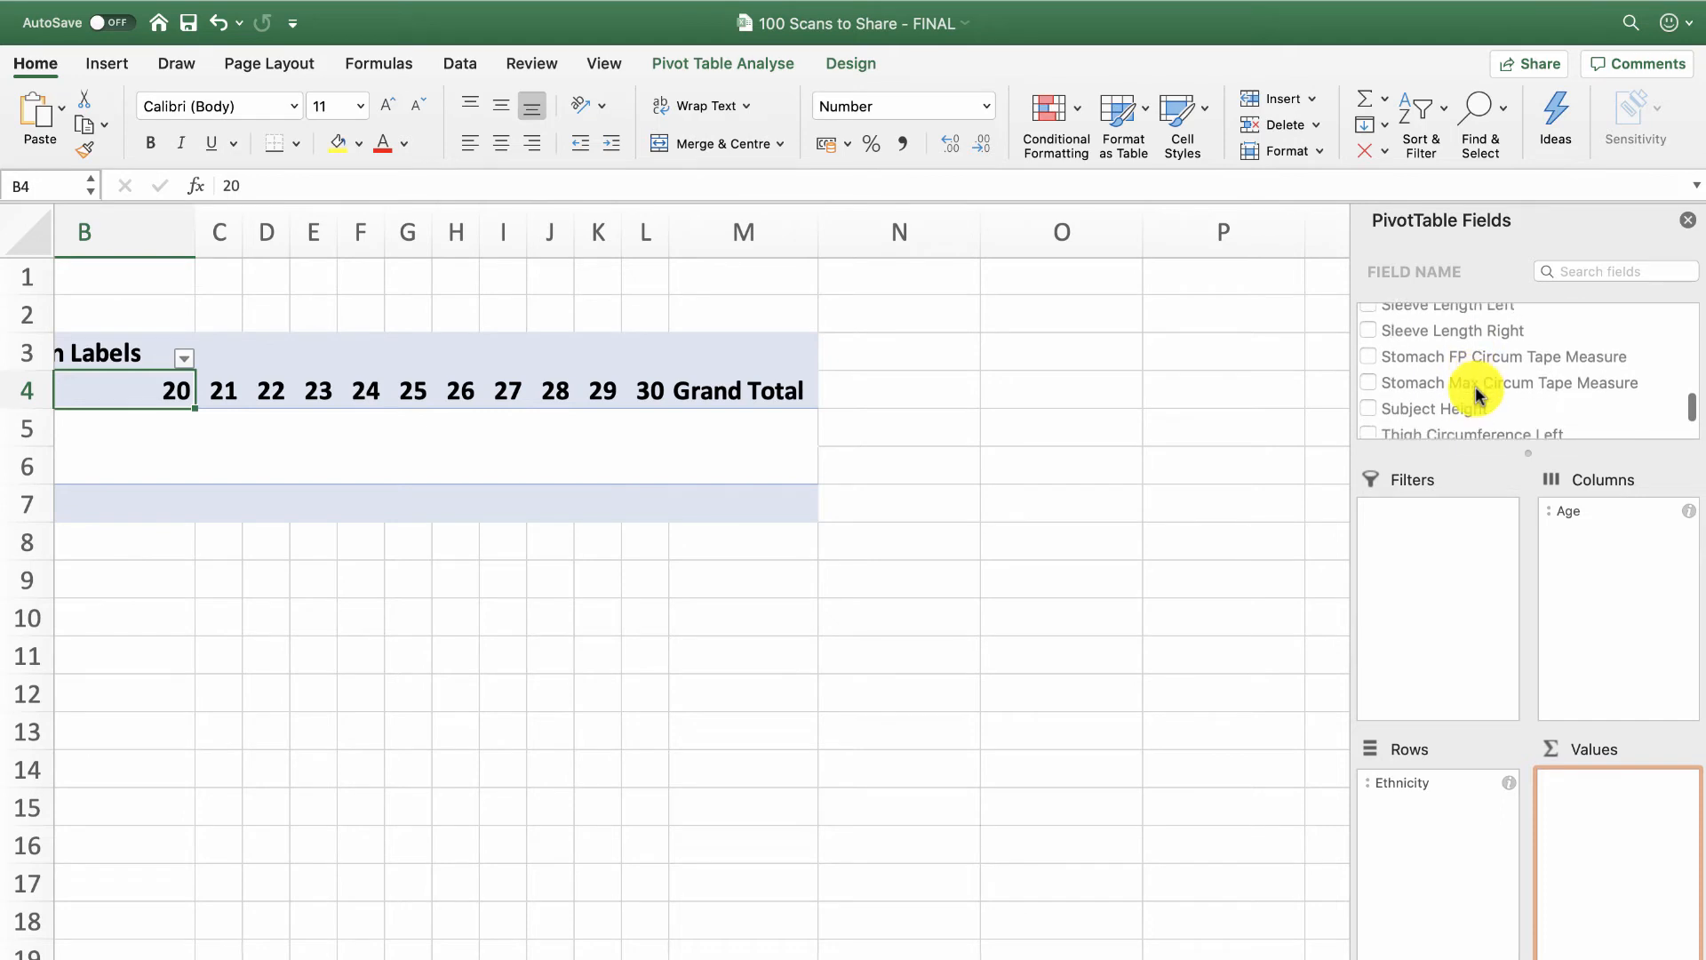
pyautogui.click(1503, 364)
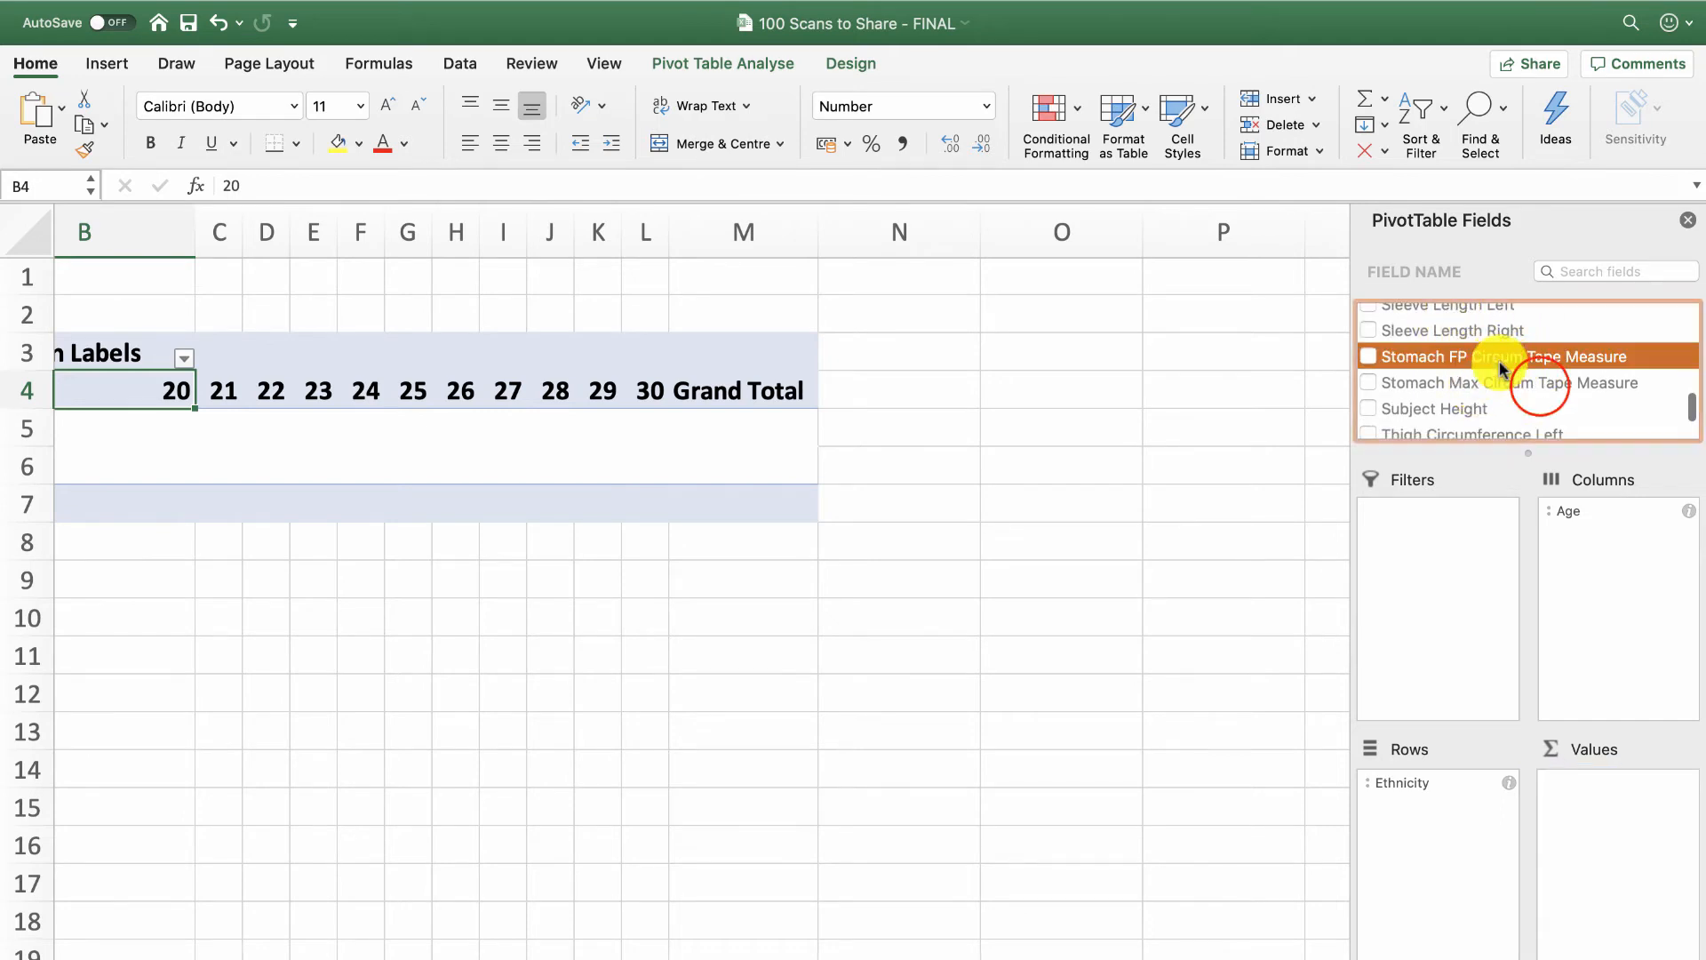
pyautogui.click(1539, 391)
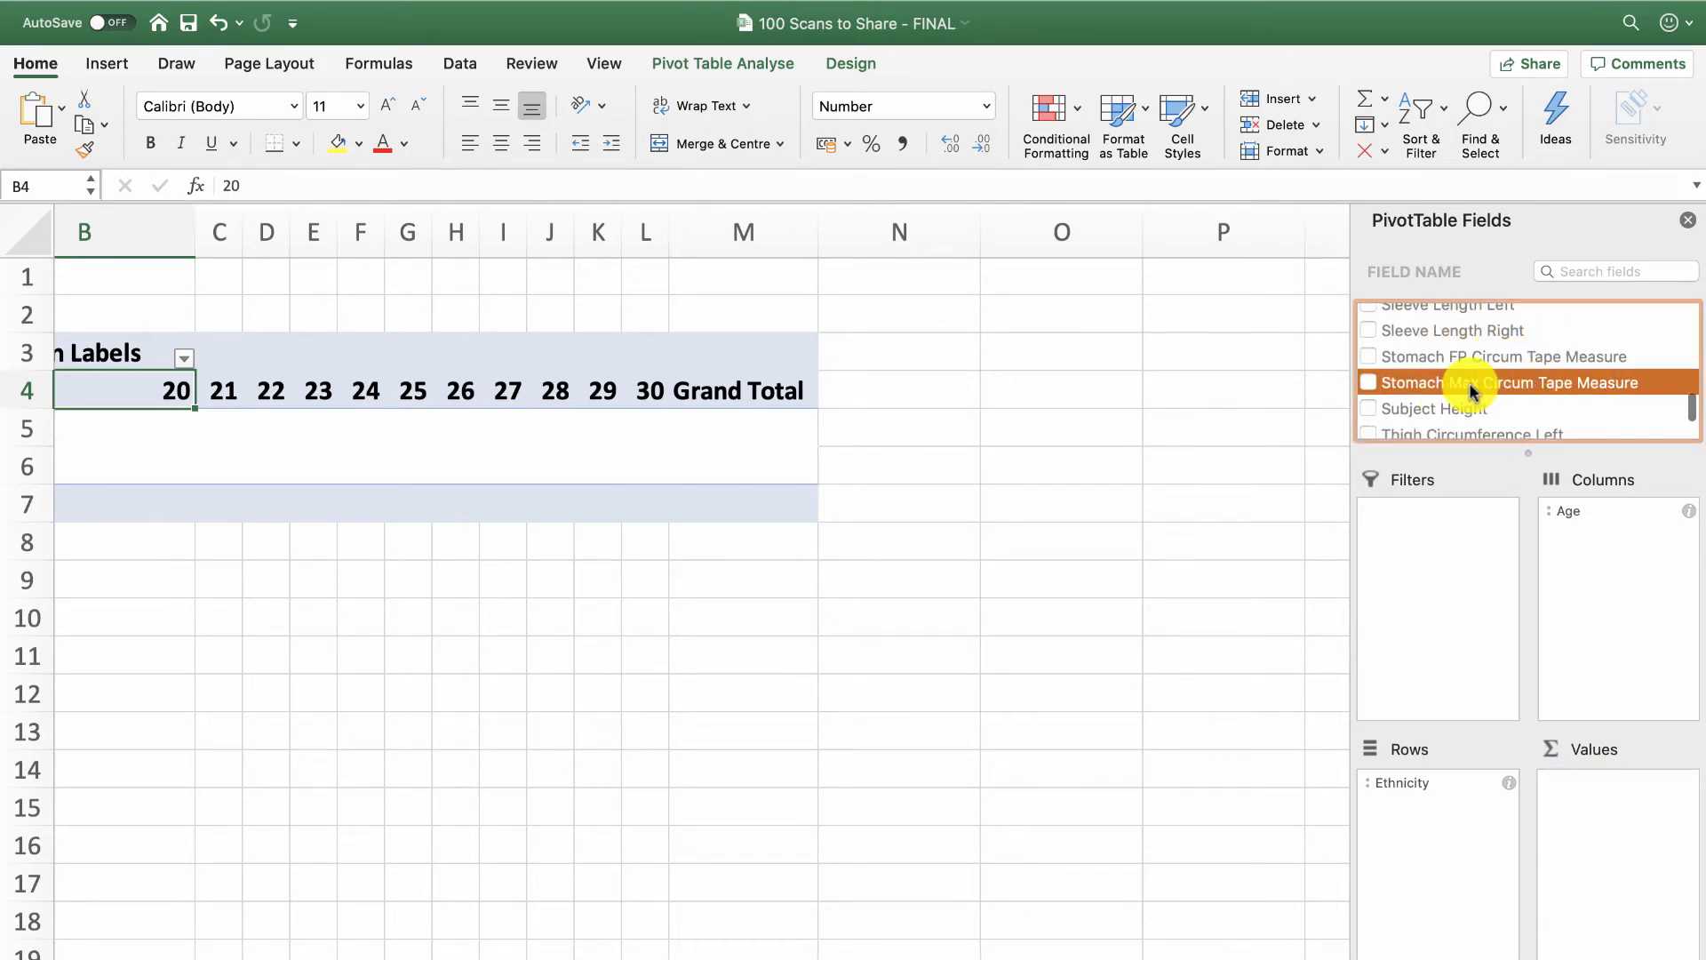
pyautogui.moveTo(1468, 388); pyautogui.dragTo(1583, 827)
# Summarise the Stomach Max Circum Tape Measure values by average and look over the averages for each age.
pyautogui.click(1688, 784)
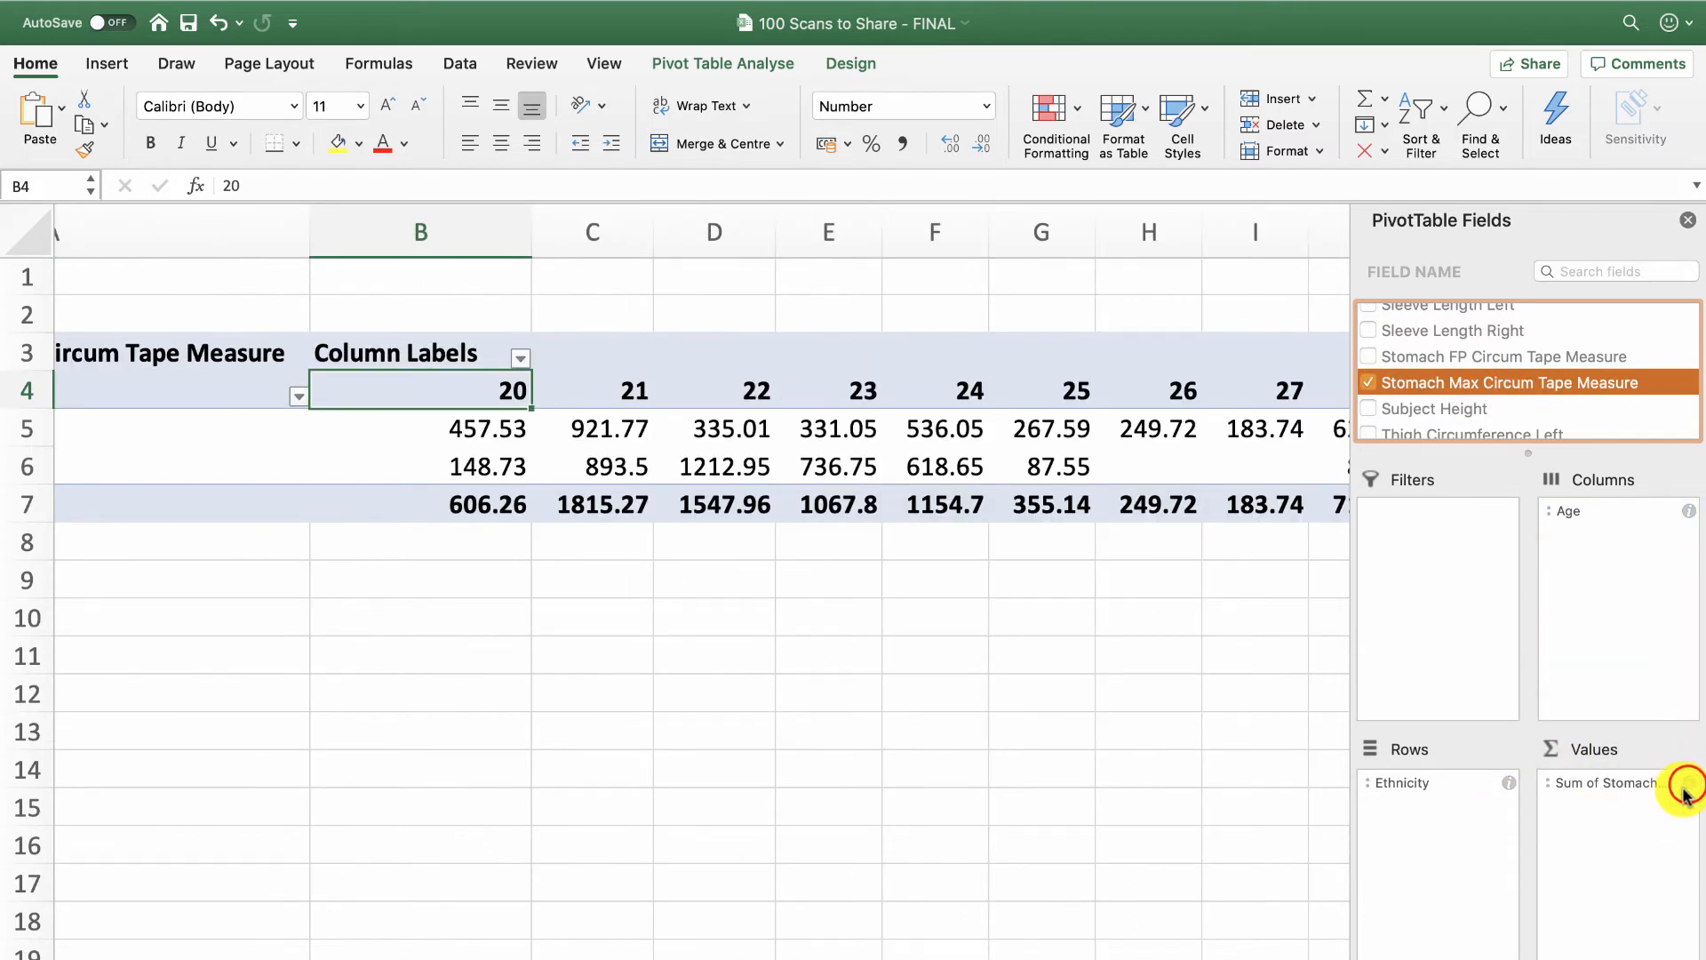
pyautogui.click(724, 376)
pyautogui.click(996, 556)
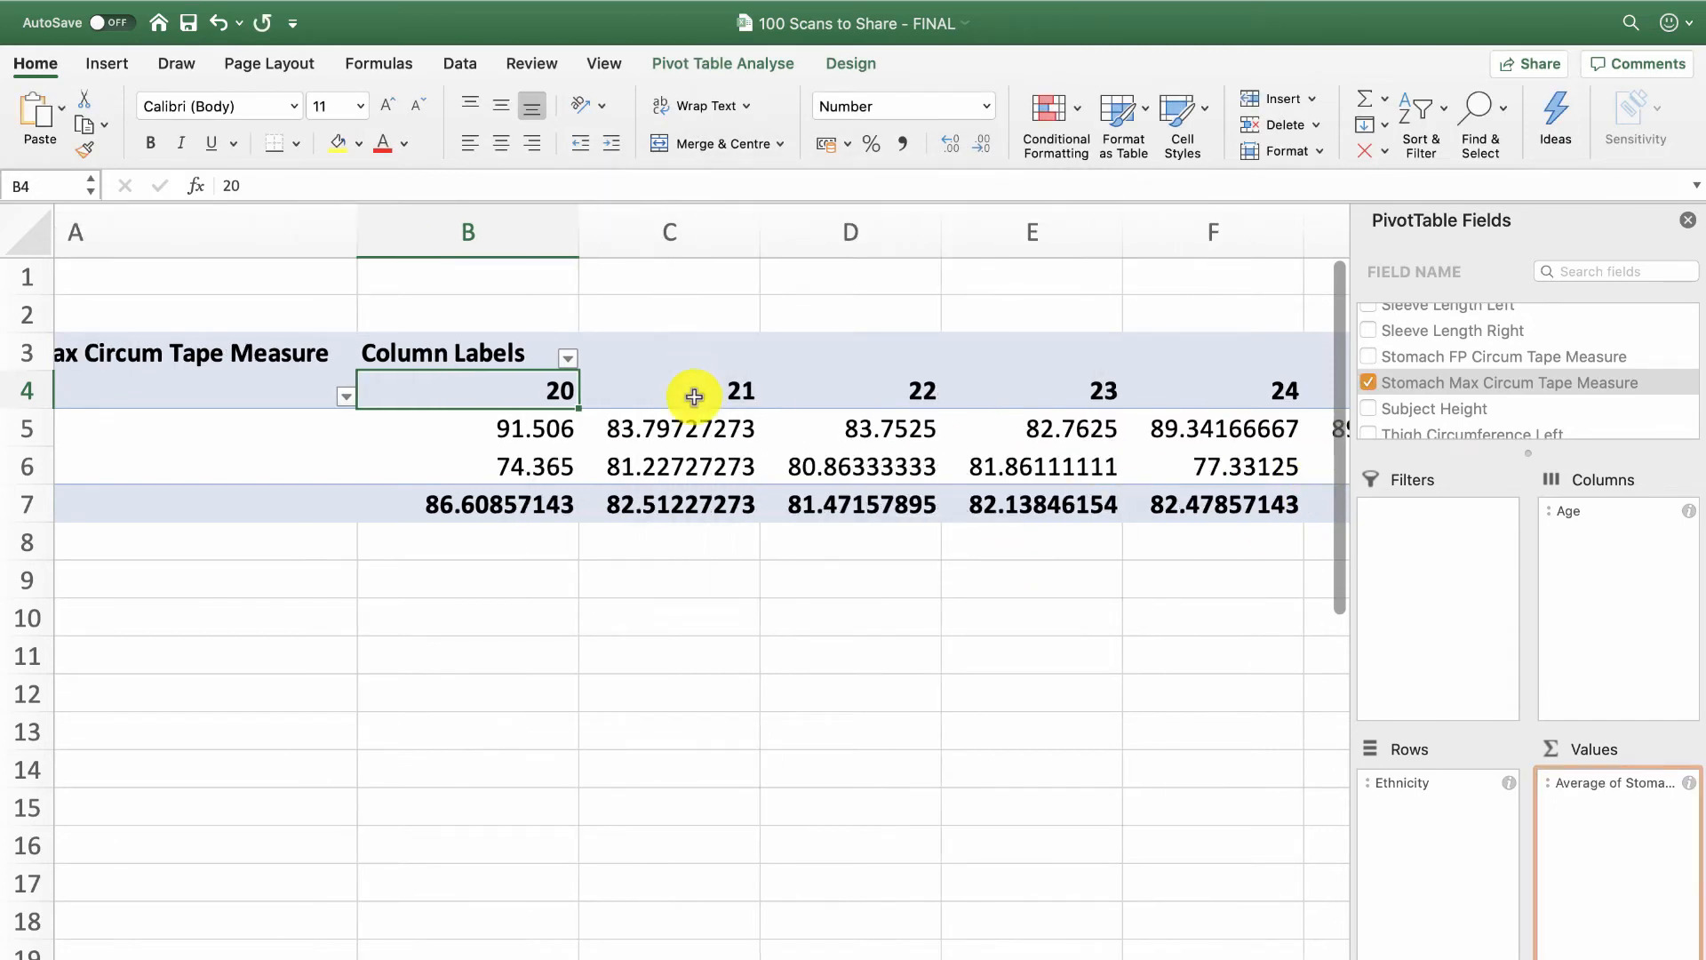
pyautogui.hscroll(4, 694, 397)
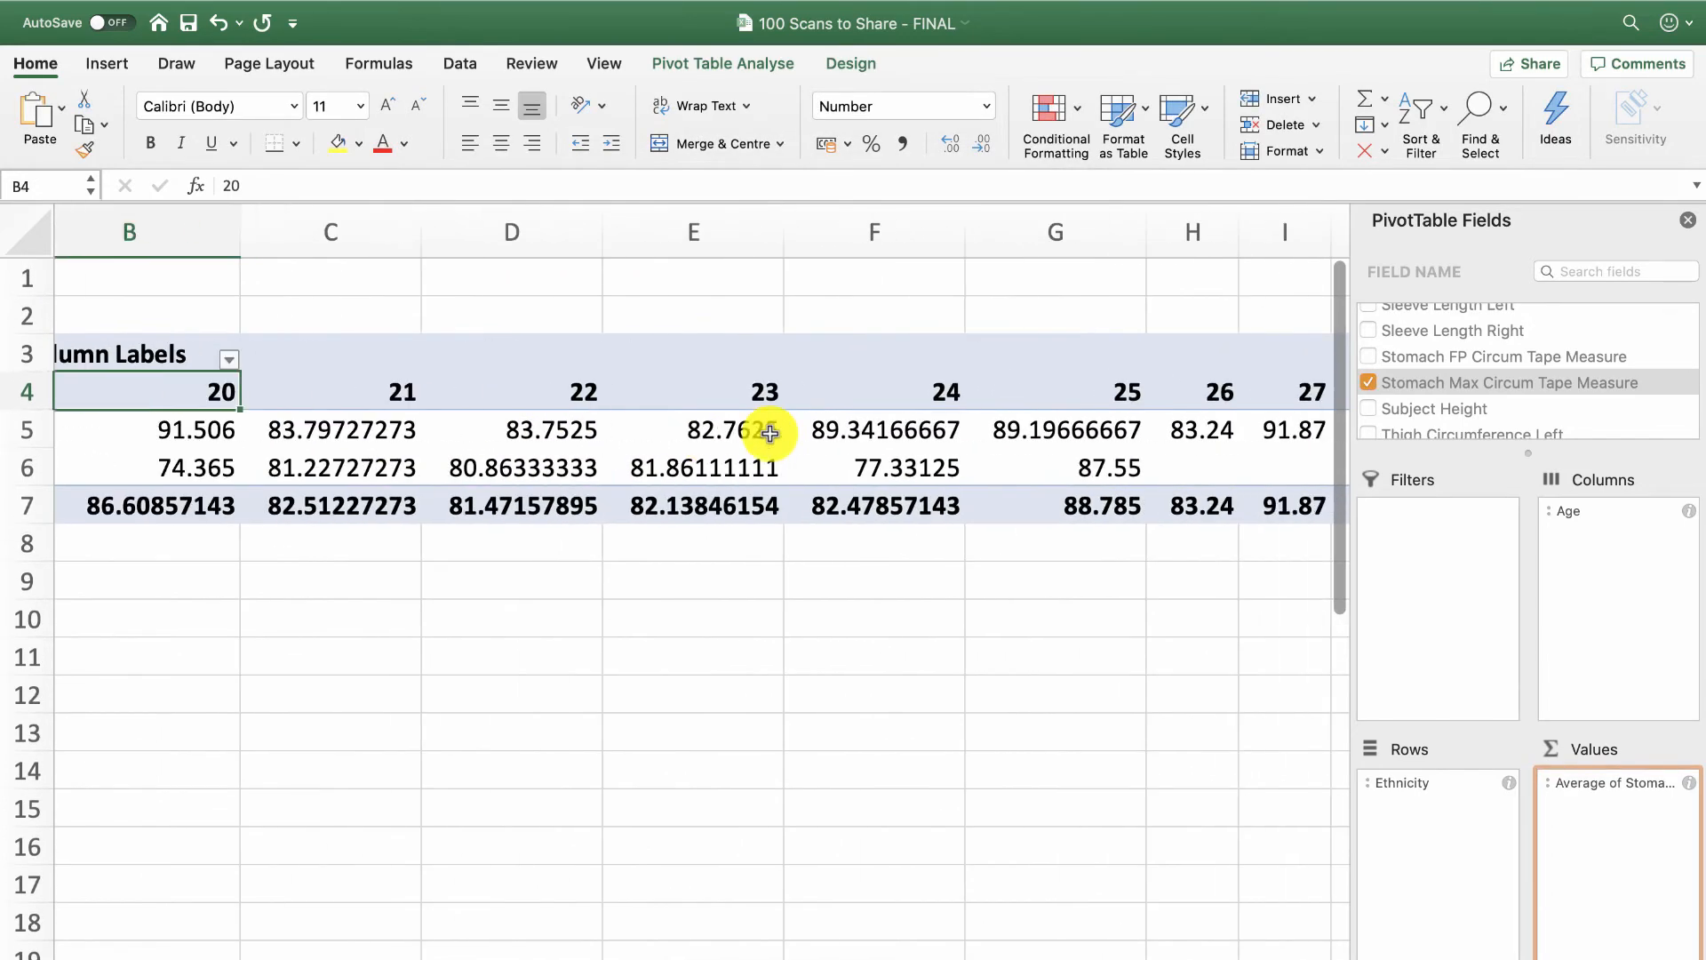
pyautogui.hscroll(5, 769, 432)
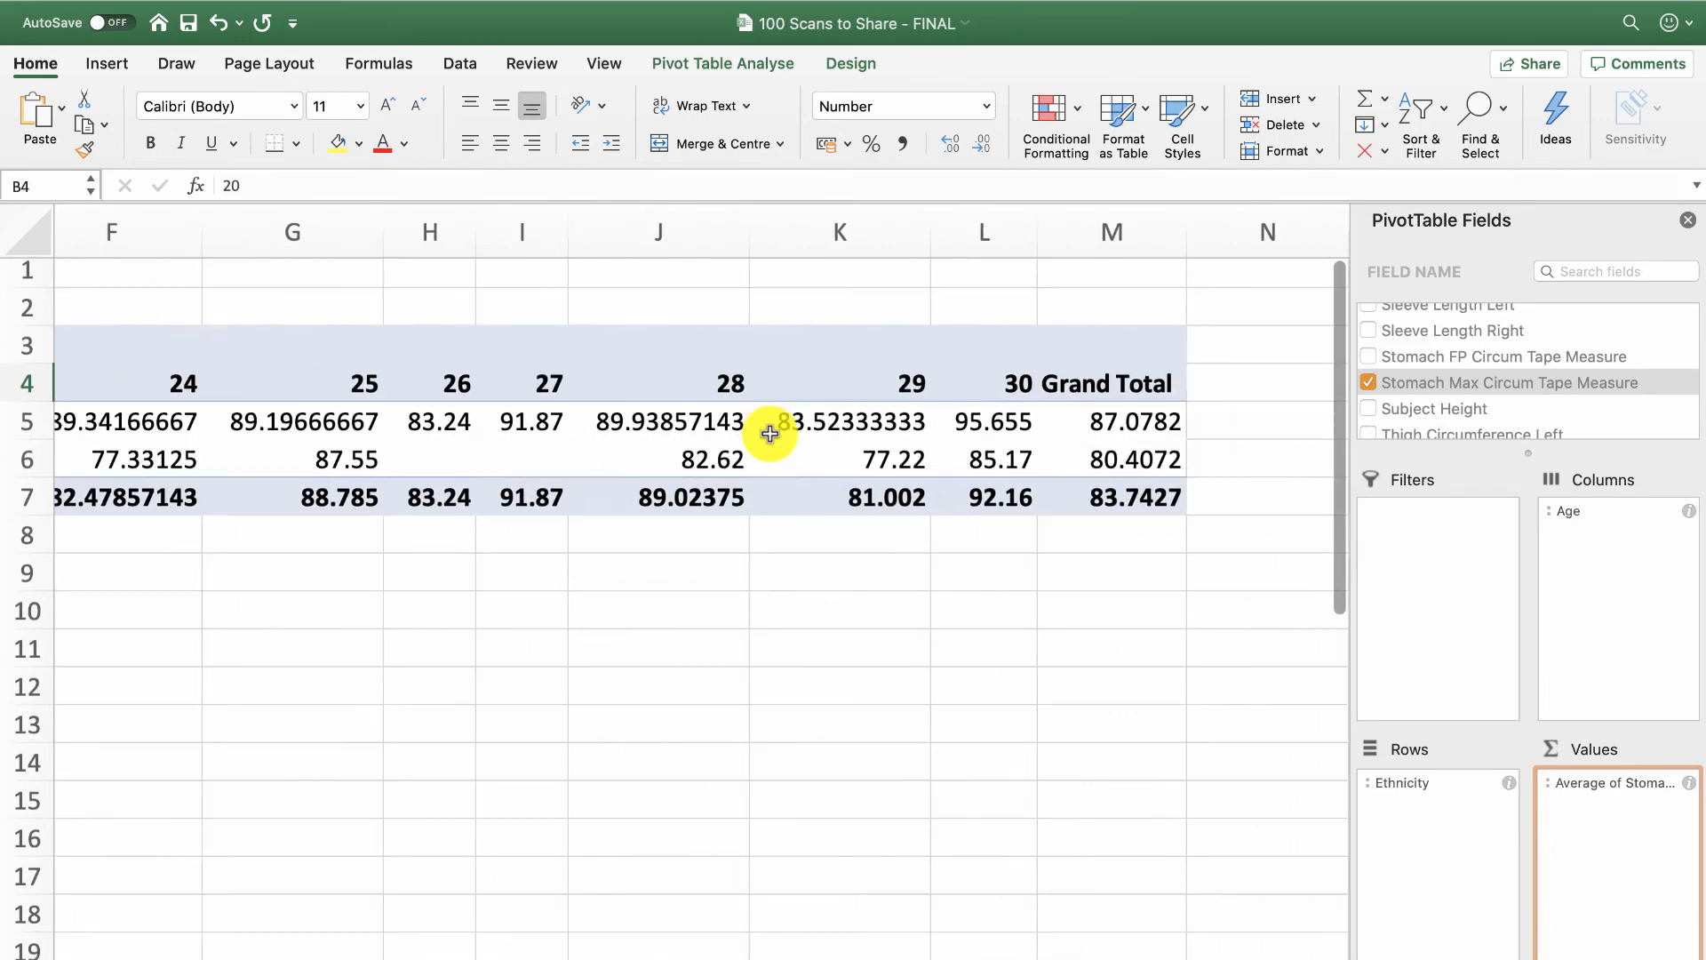
pyautogui.hscroll(-6, 769, 433)
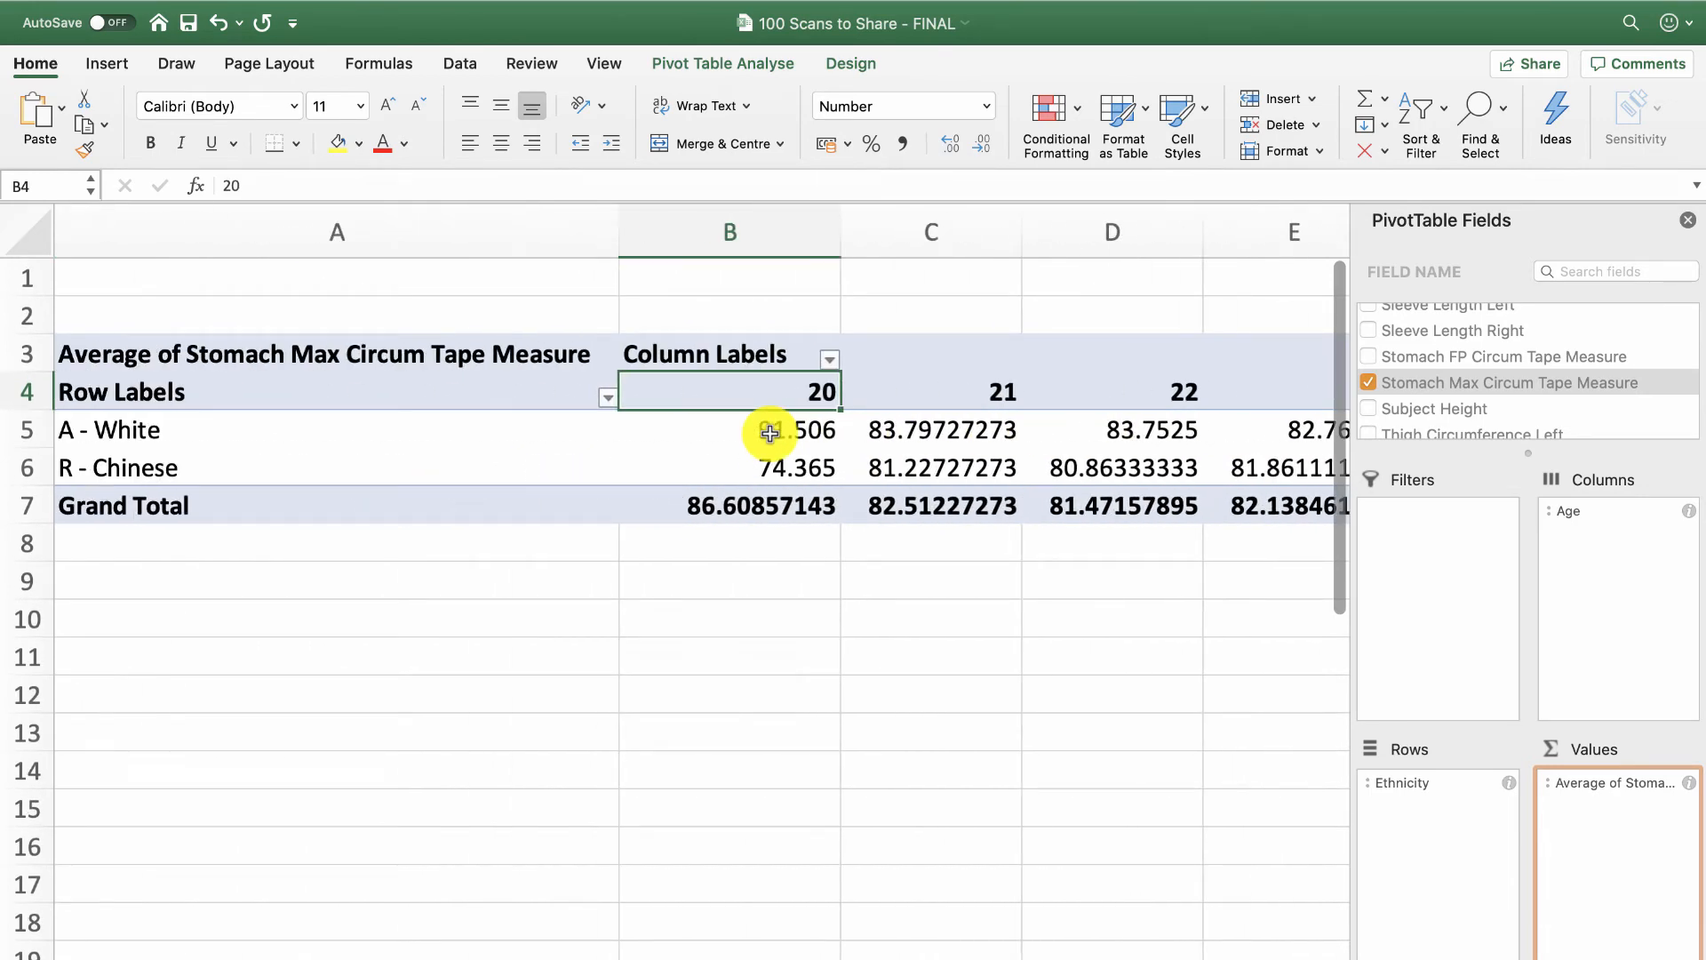
# Insert a 2D line chart of the PivotTable's average stomach circumference.
pyautogui.click(807, 431)
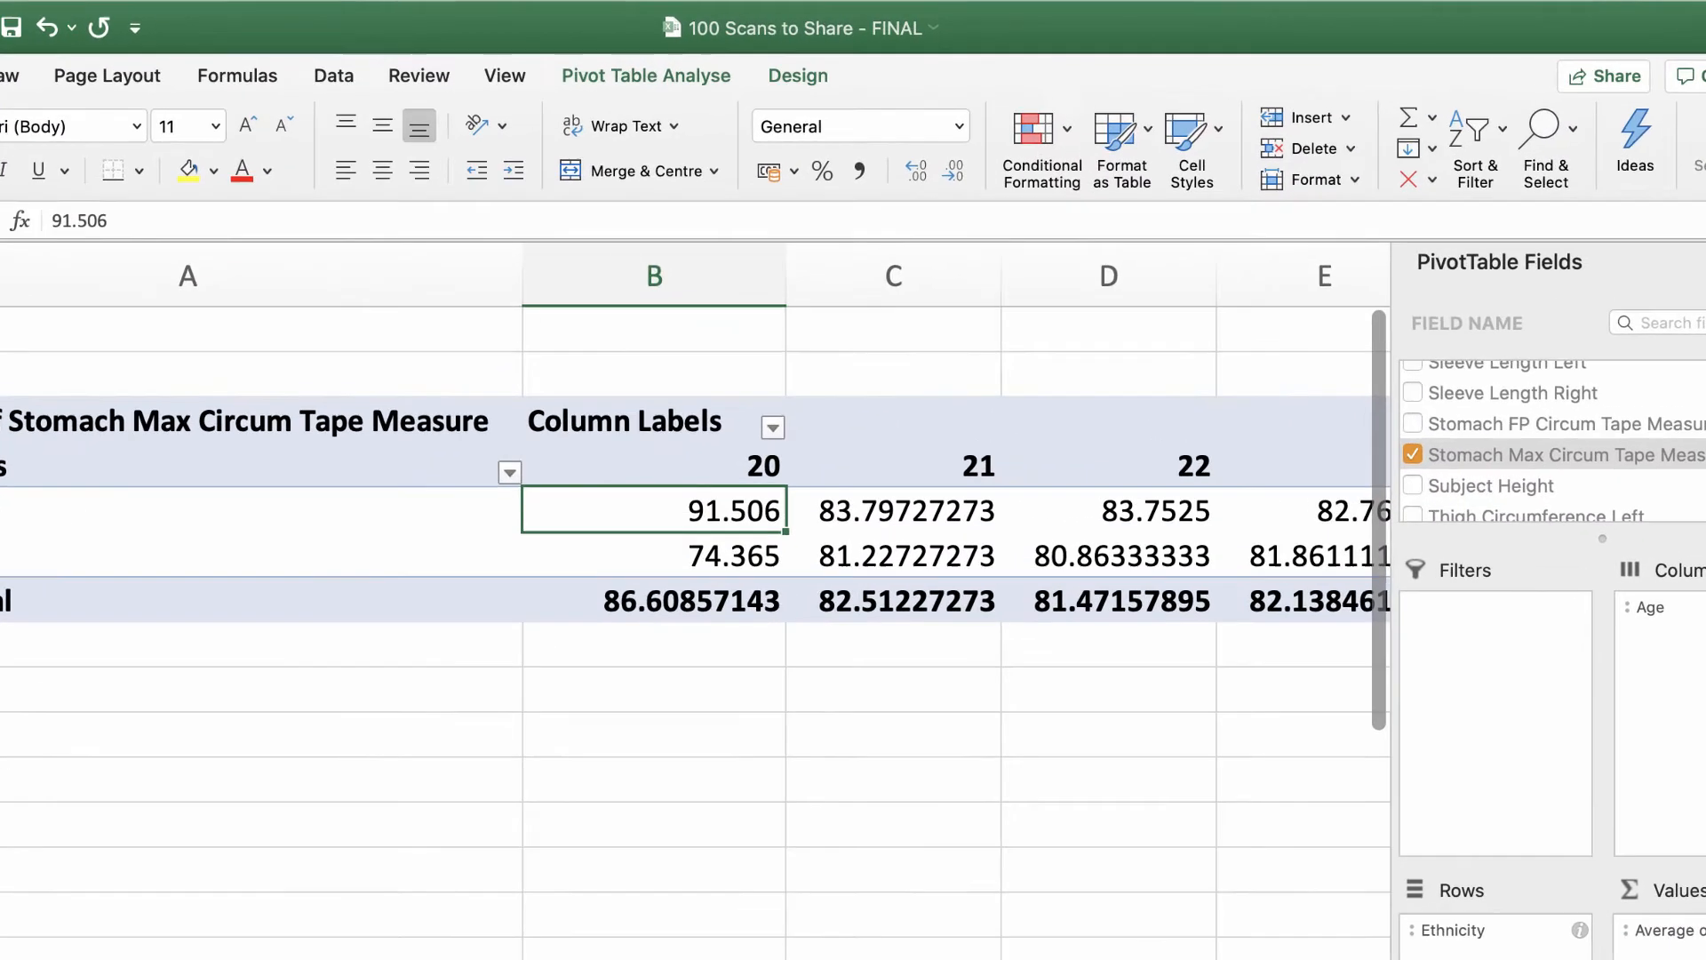
pyautogui.click(105, 66)
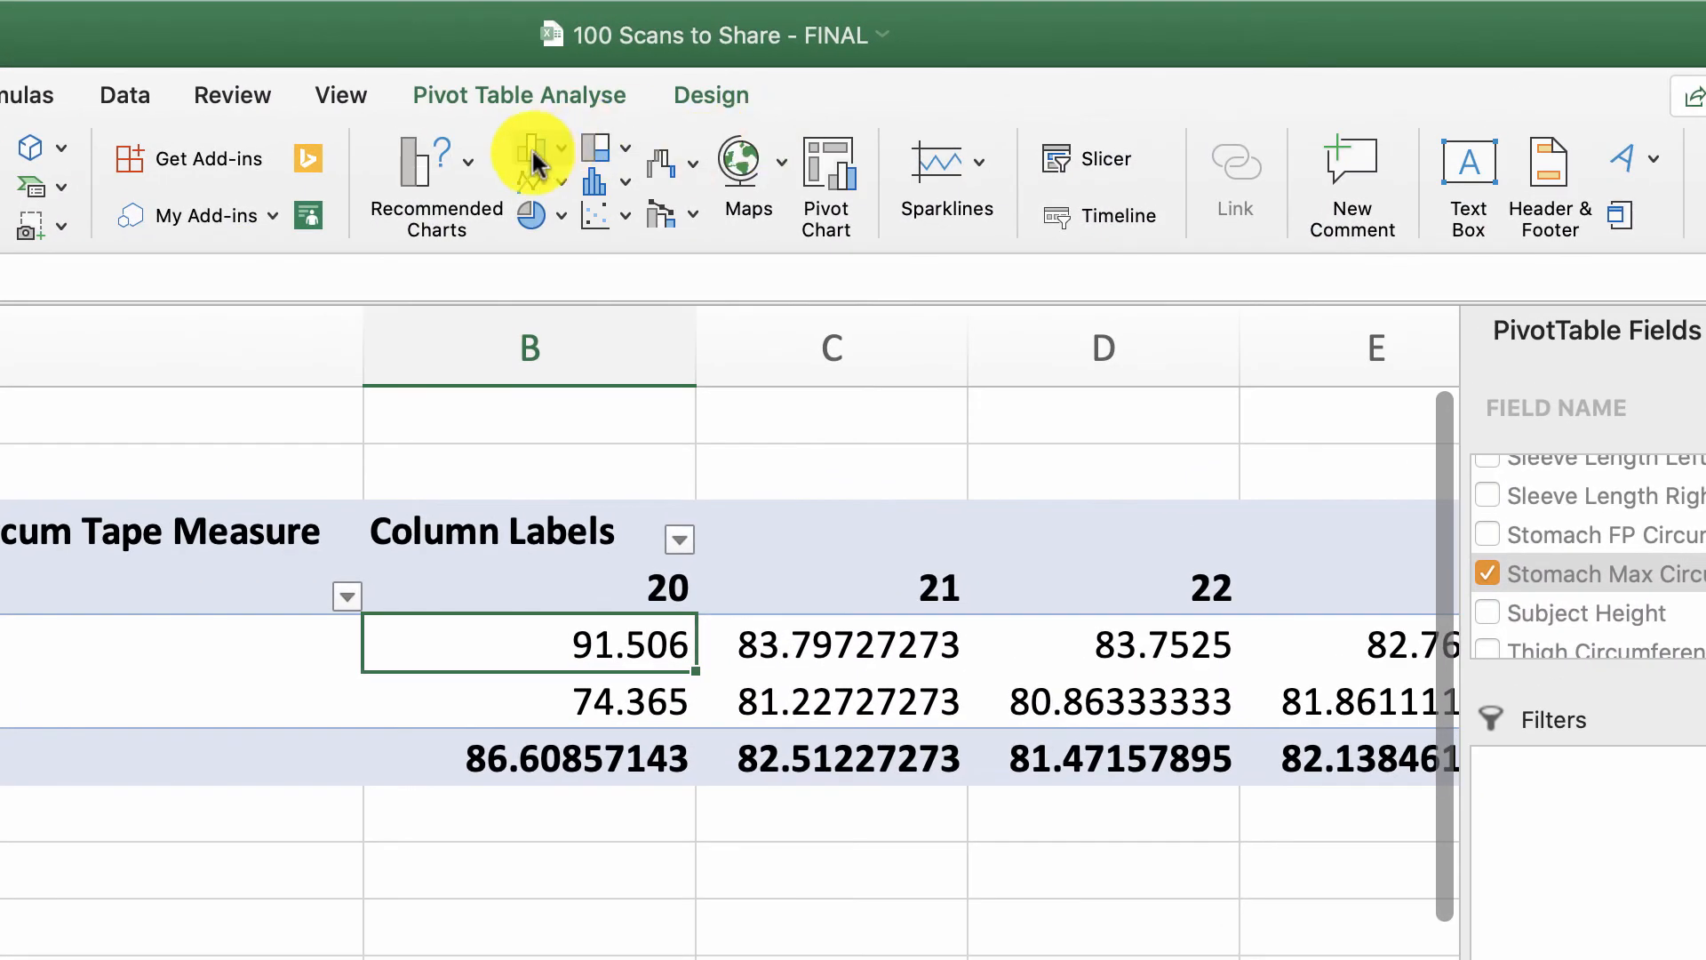
pyautogui.click(561, 177)
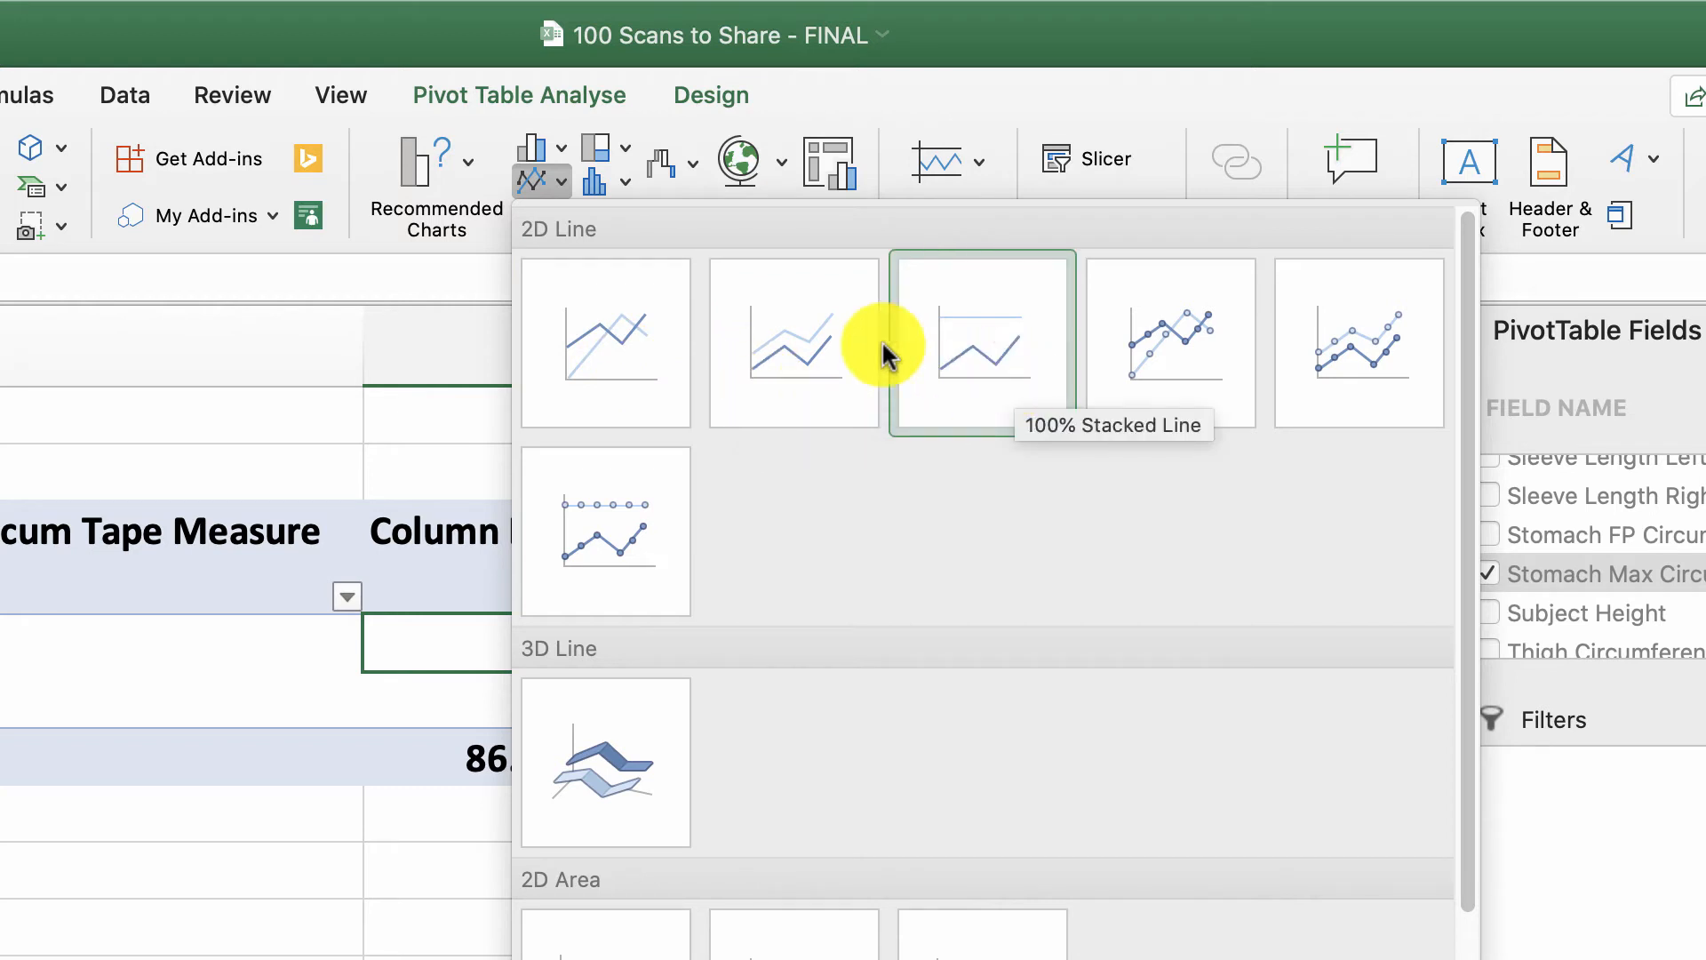
pyautogui.click(601, 328)
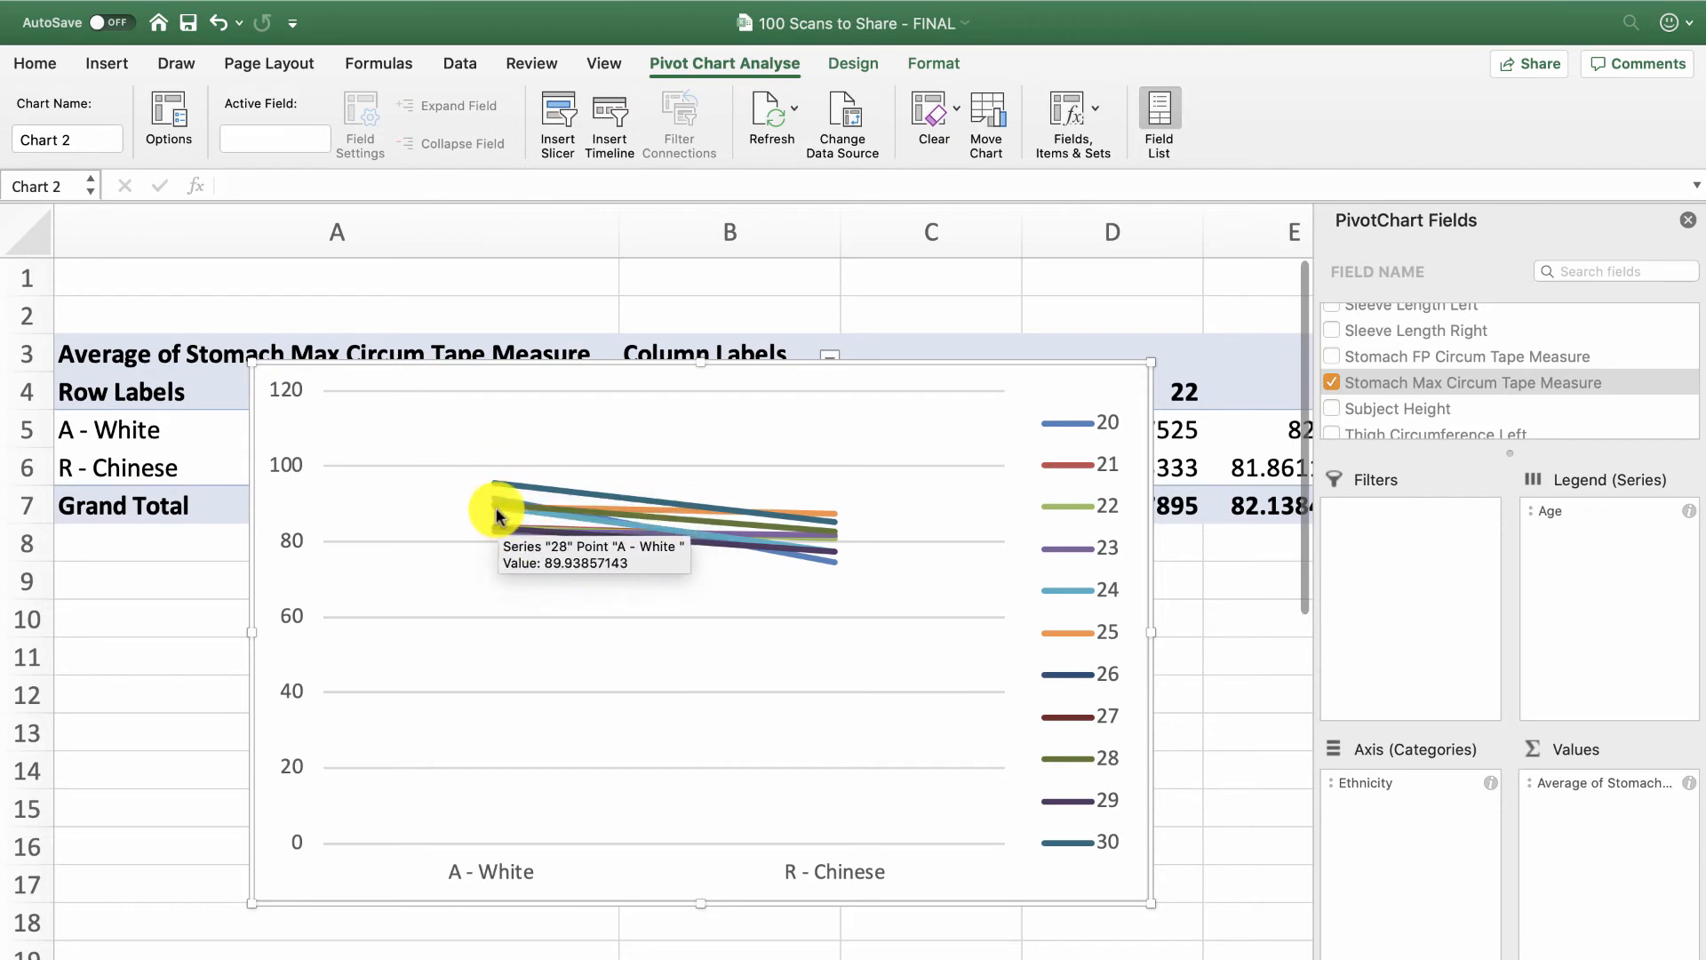
# Swap the chart's fields so that Age is on the axis and Ethnicity forms the legend series.
pyautogui.moveTo(488, 520)
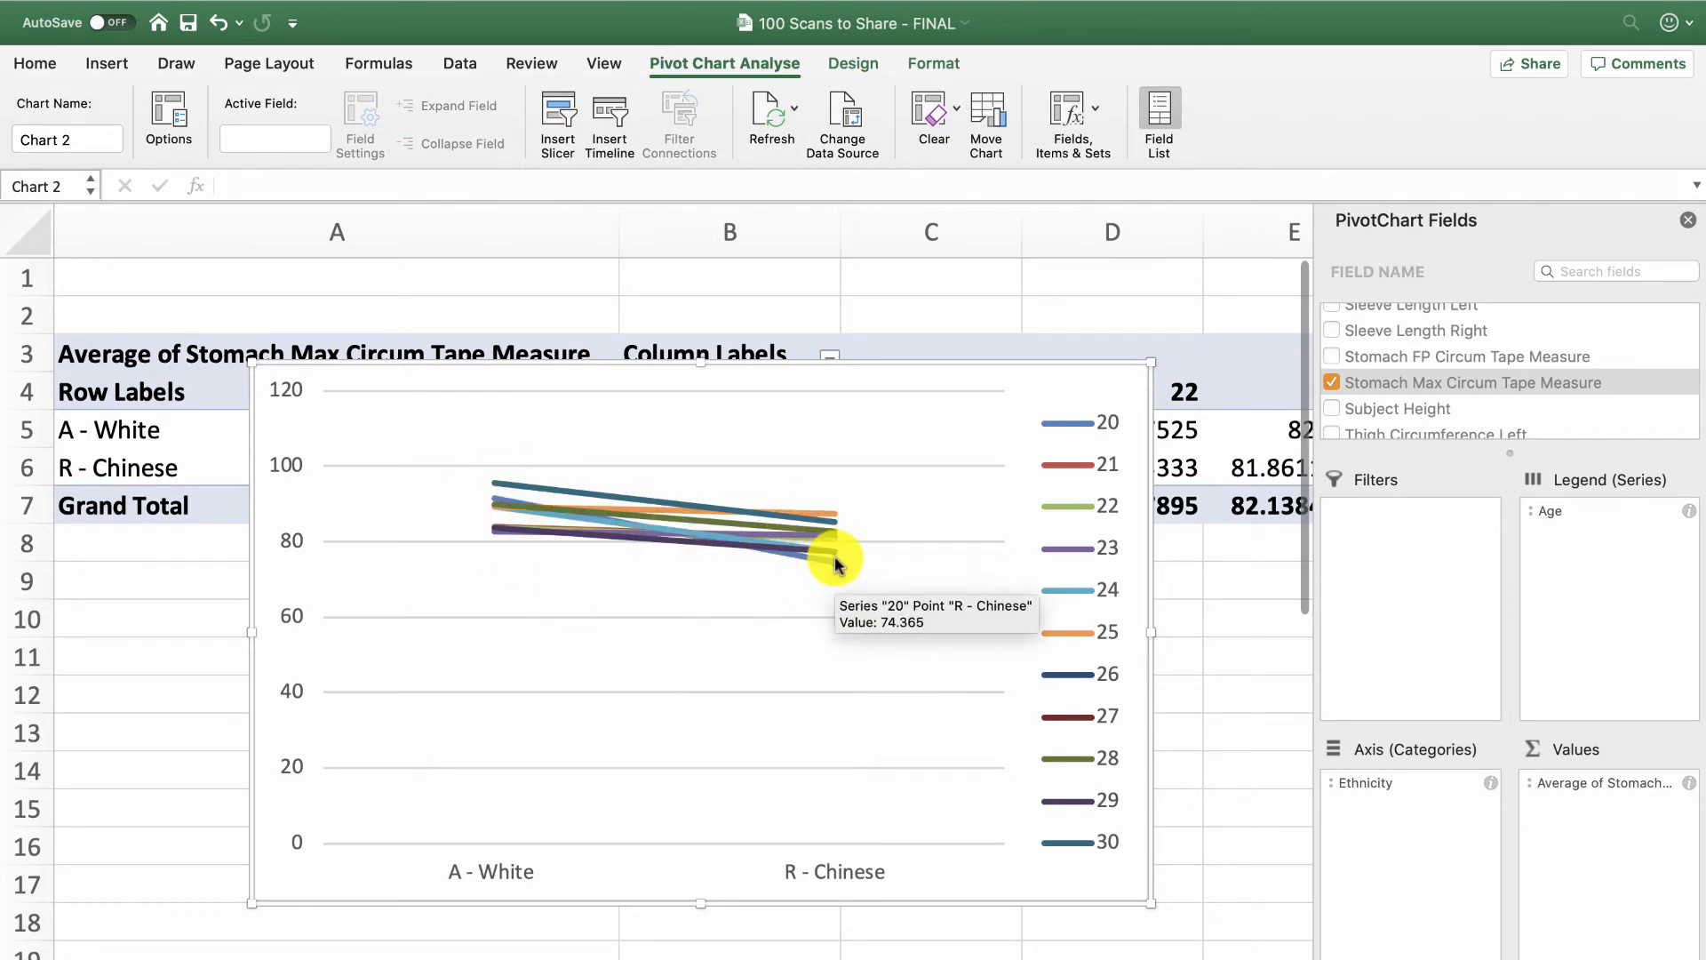
pyautogui.moveTo(835, 562)
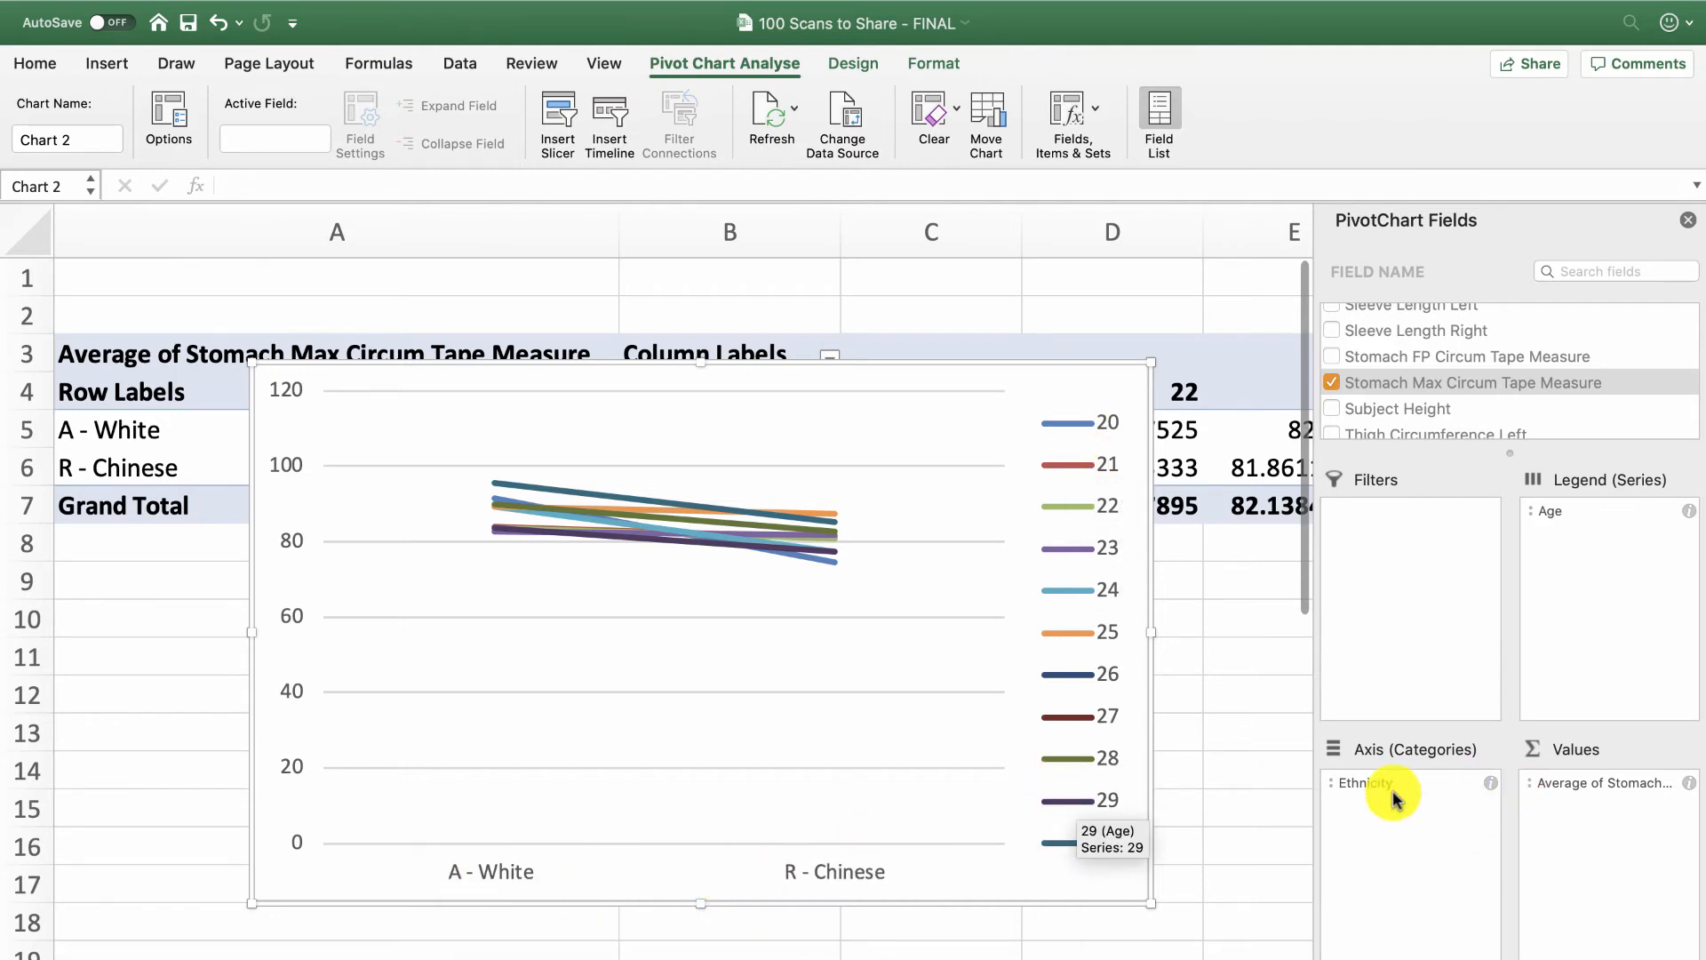
pyautogui.moveTo(1393, 797); pyautogui.dragTo(1590, 570)
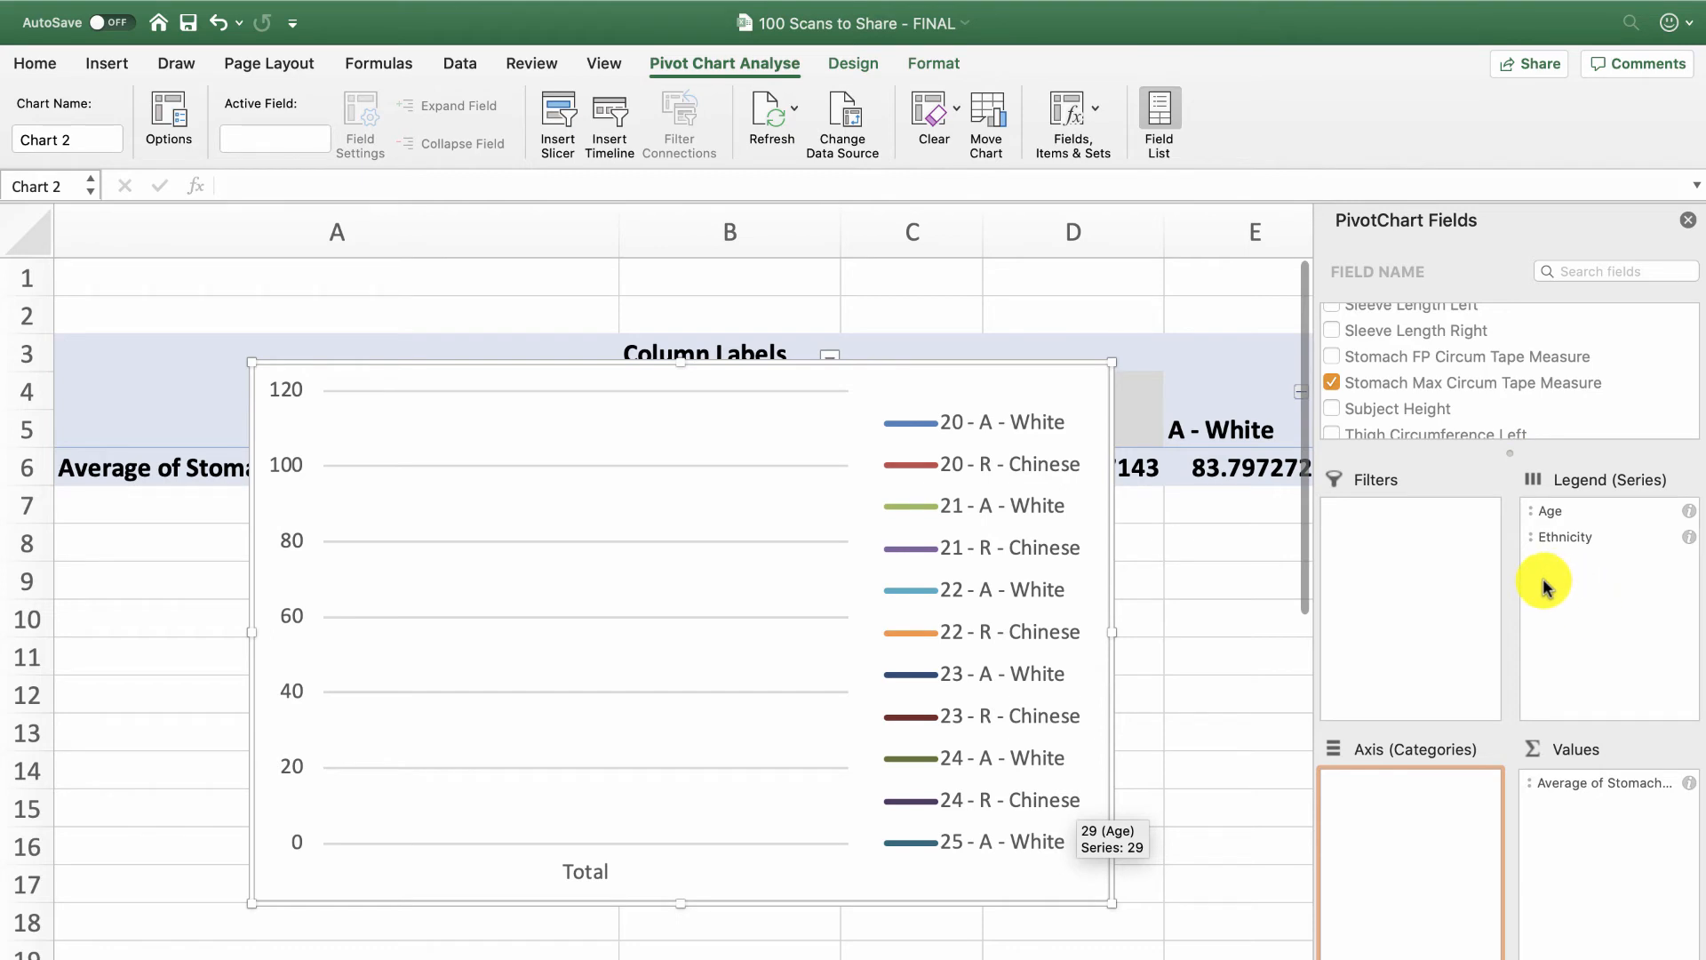
pyautogui.moveTo(1538, 511); pyautogui.dragTo(1378, 792)
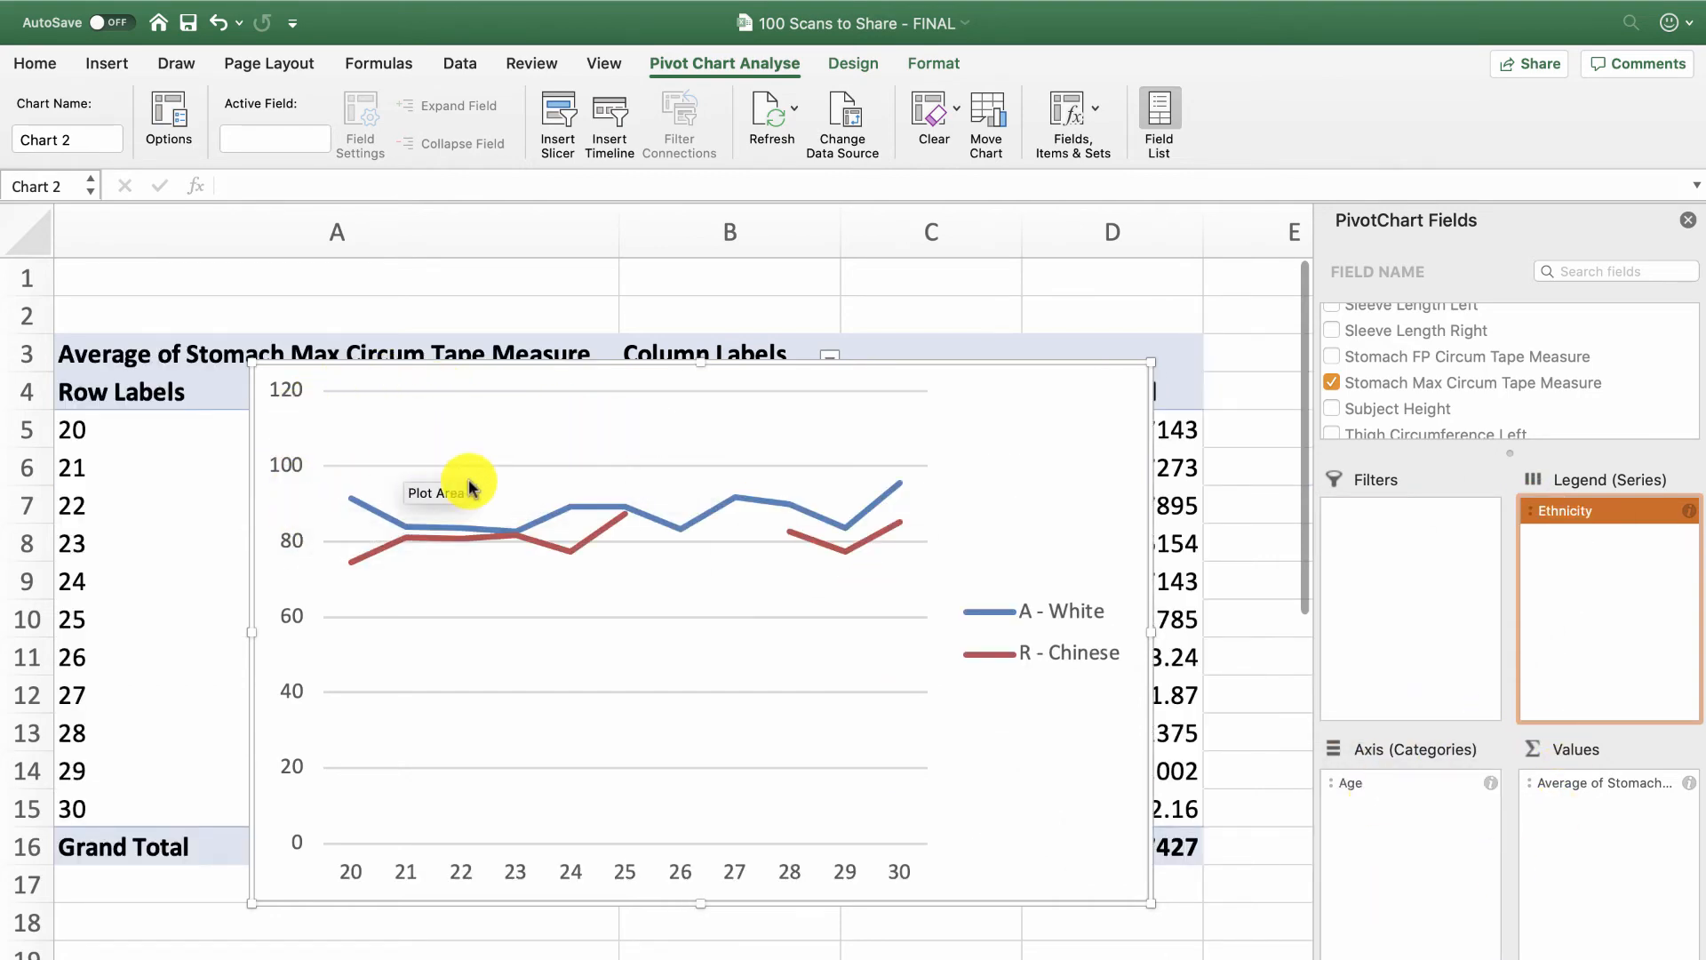
# Move the line chart beside the PivotTable so it uncovers the data, and narrow column A.
pyautogui.moveTo(490, 378); pyautogui.dragTo(723, 418)
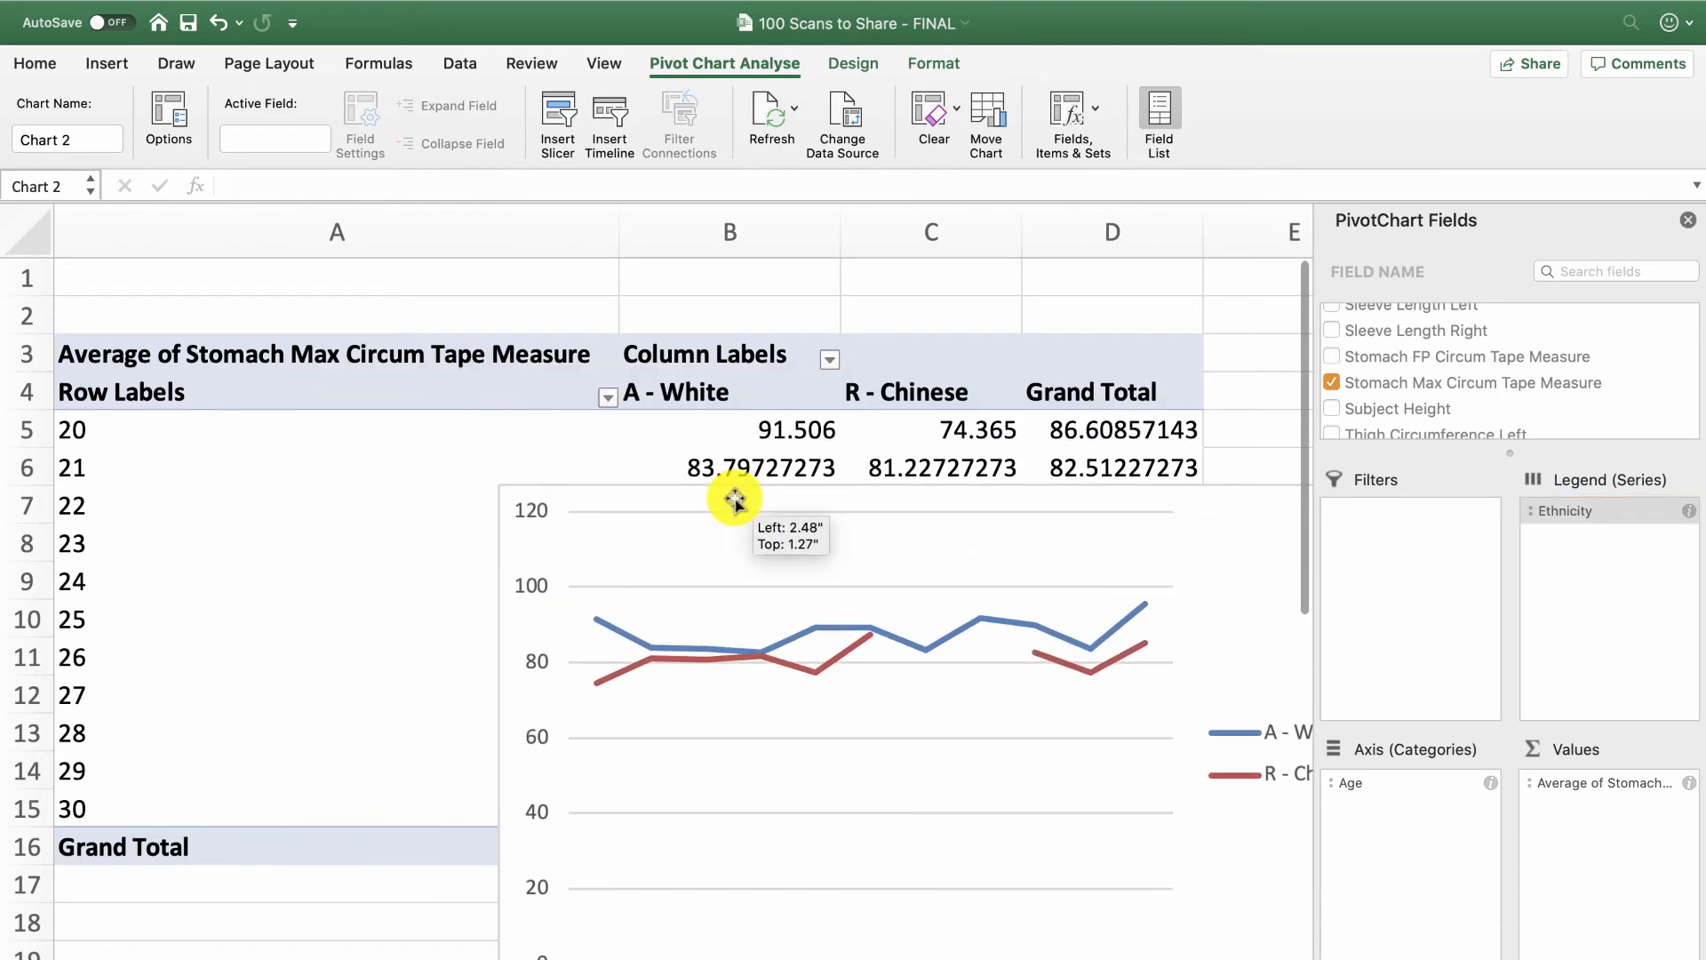
pyautogui.scroll(-5, 658, 582)
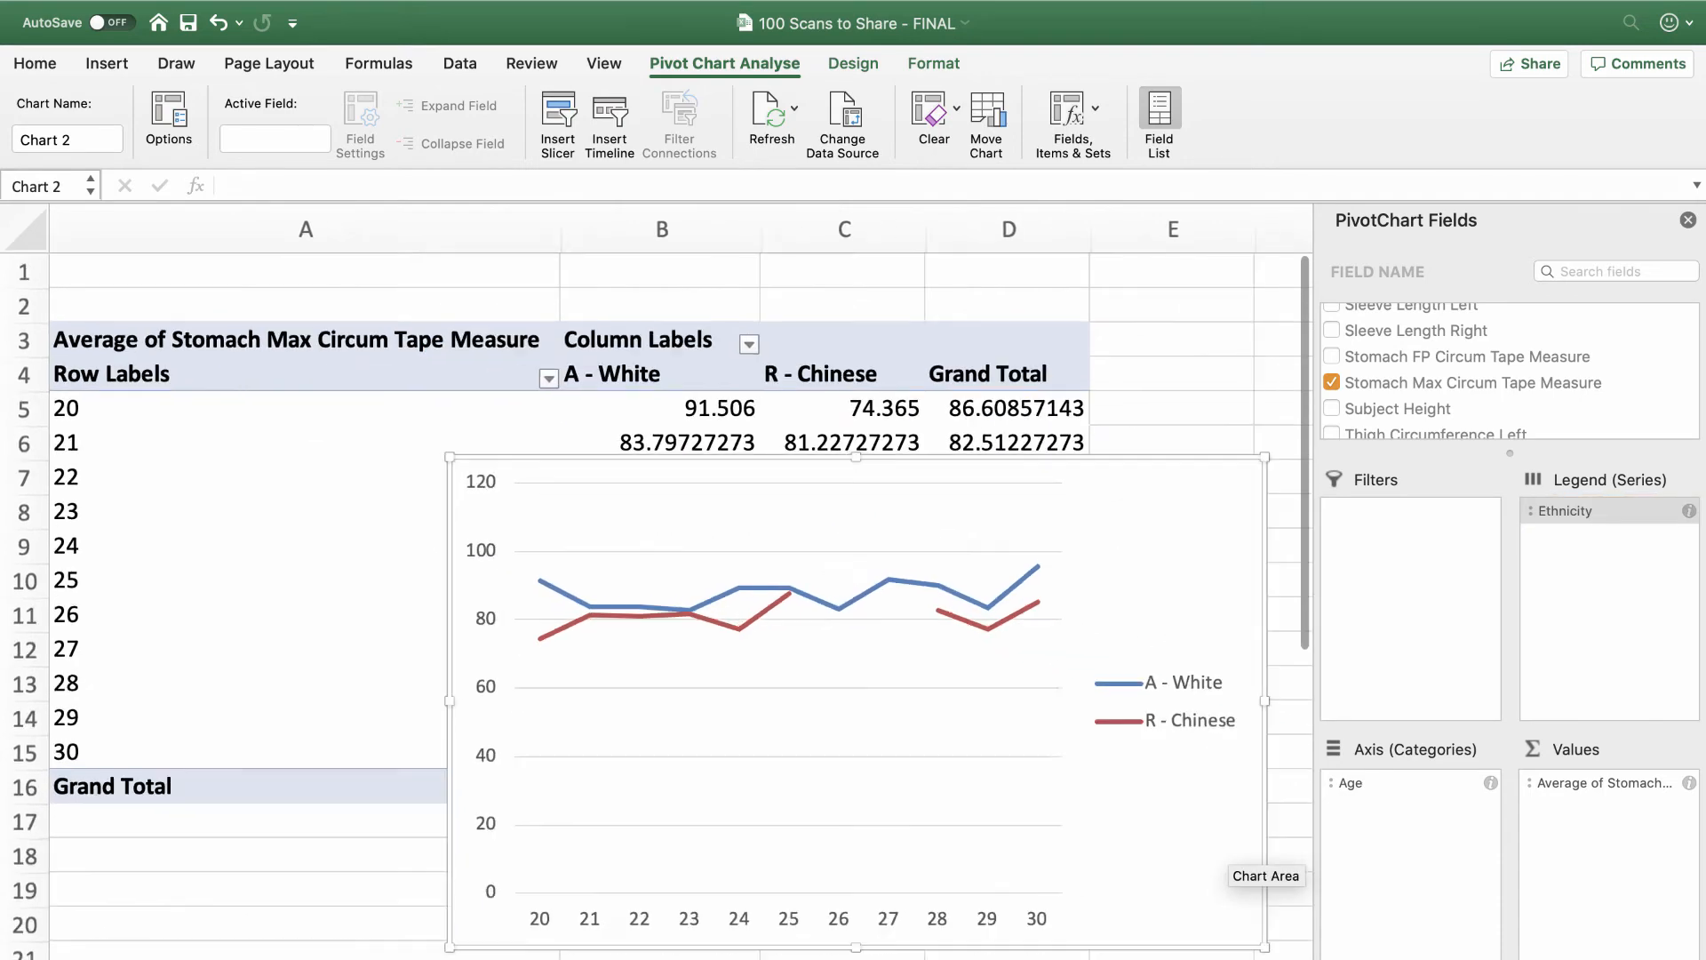
pyautogui.moveTo(846, 520); pyautogui.dragTo(795, 532)
pyautogui.moveTo(901, 427); pyautogui.dragTo(760, 328)
pyautogui.hscroll(-8, 760, 327)
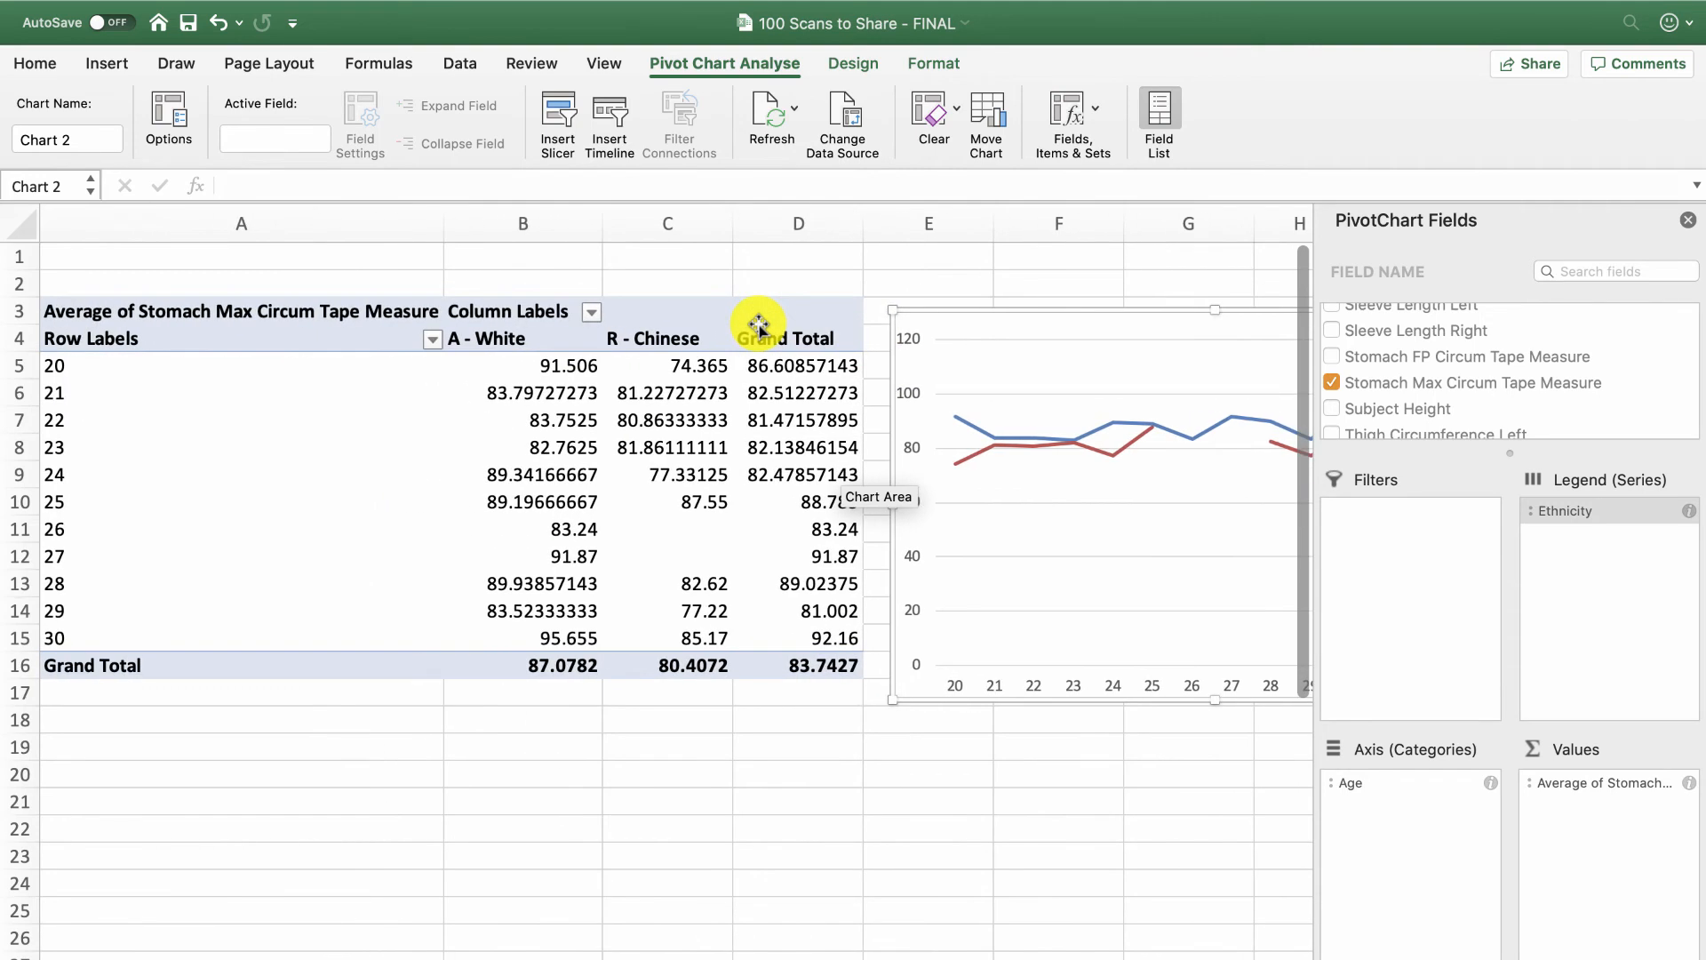
pyautogui.moveTo(435, 215); pyautogui.dragTo(174, 224)
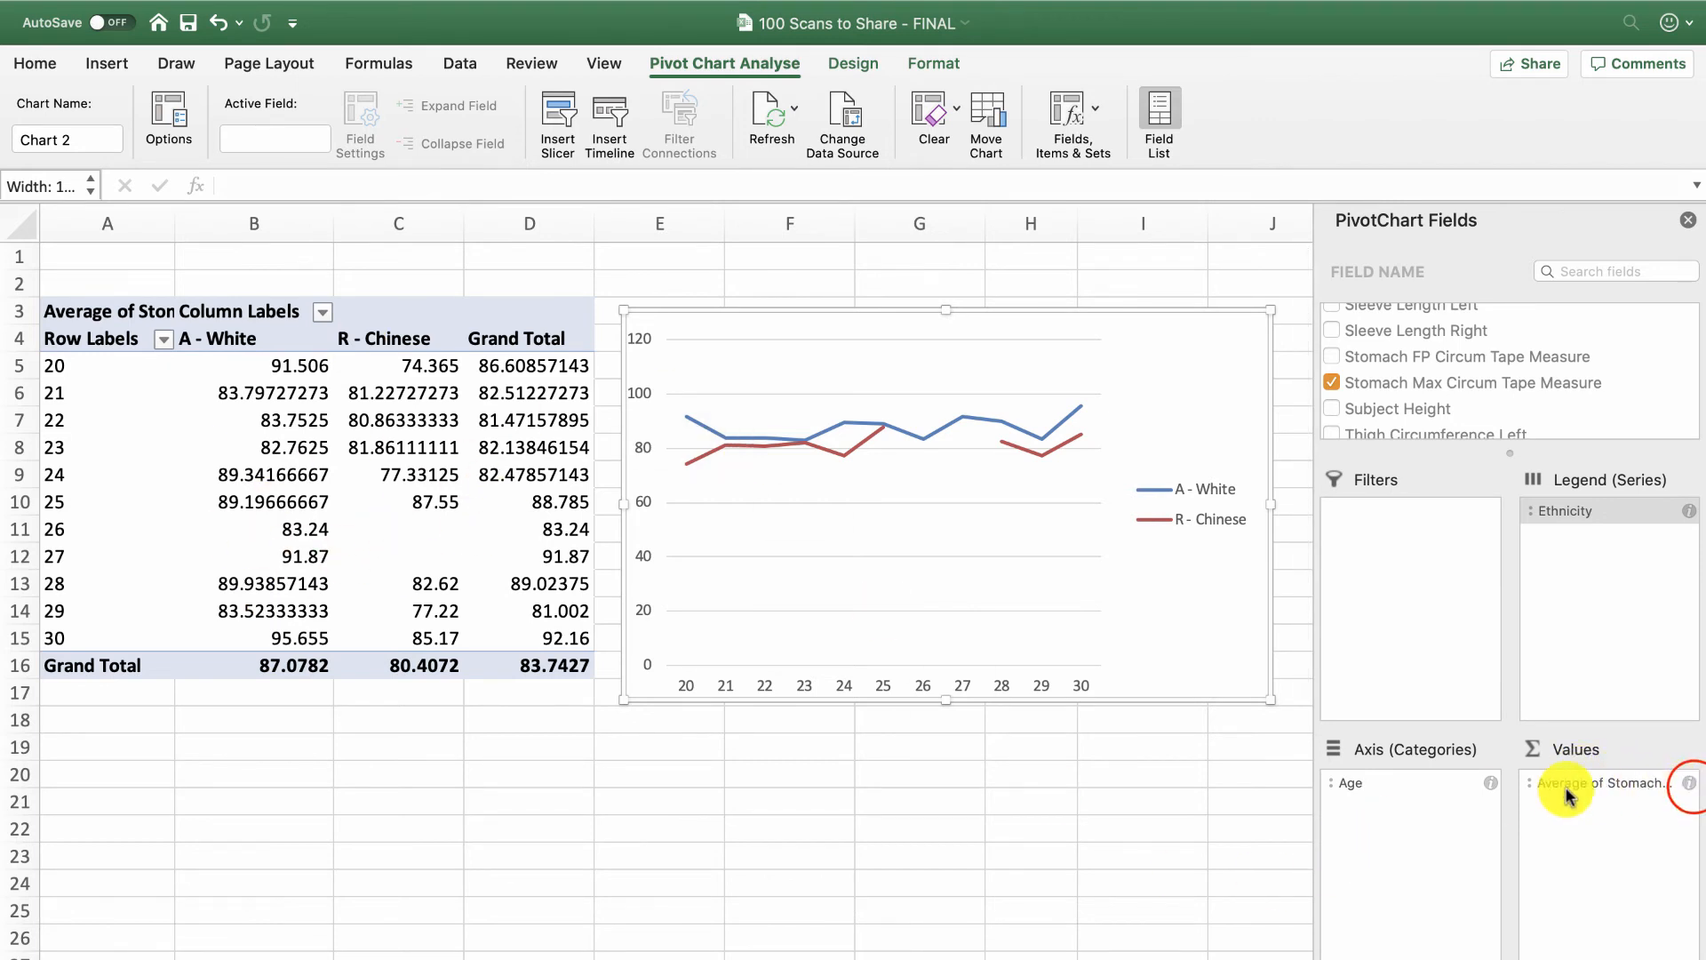
# Summarise the Stomach Max Circum Tape Measure values by count instead of average.
pyautogui.moveTo(1686, 789); pyautogui.dragTo(1682, 782)
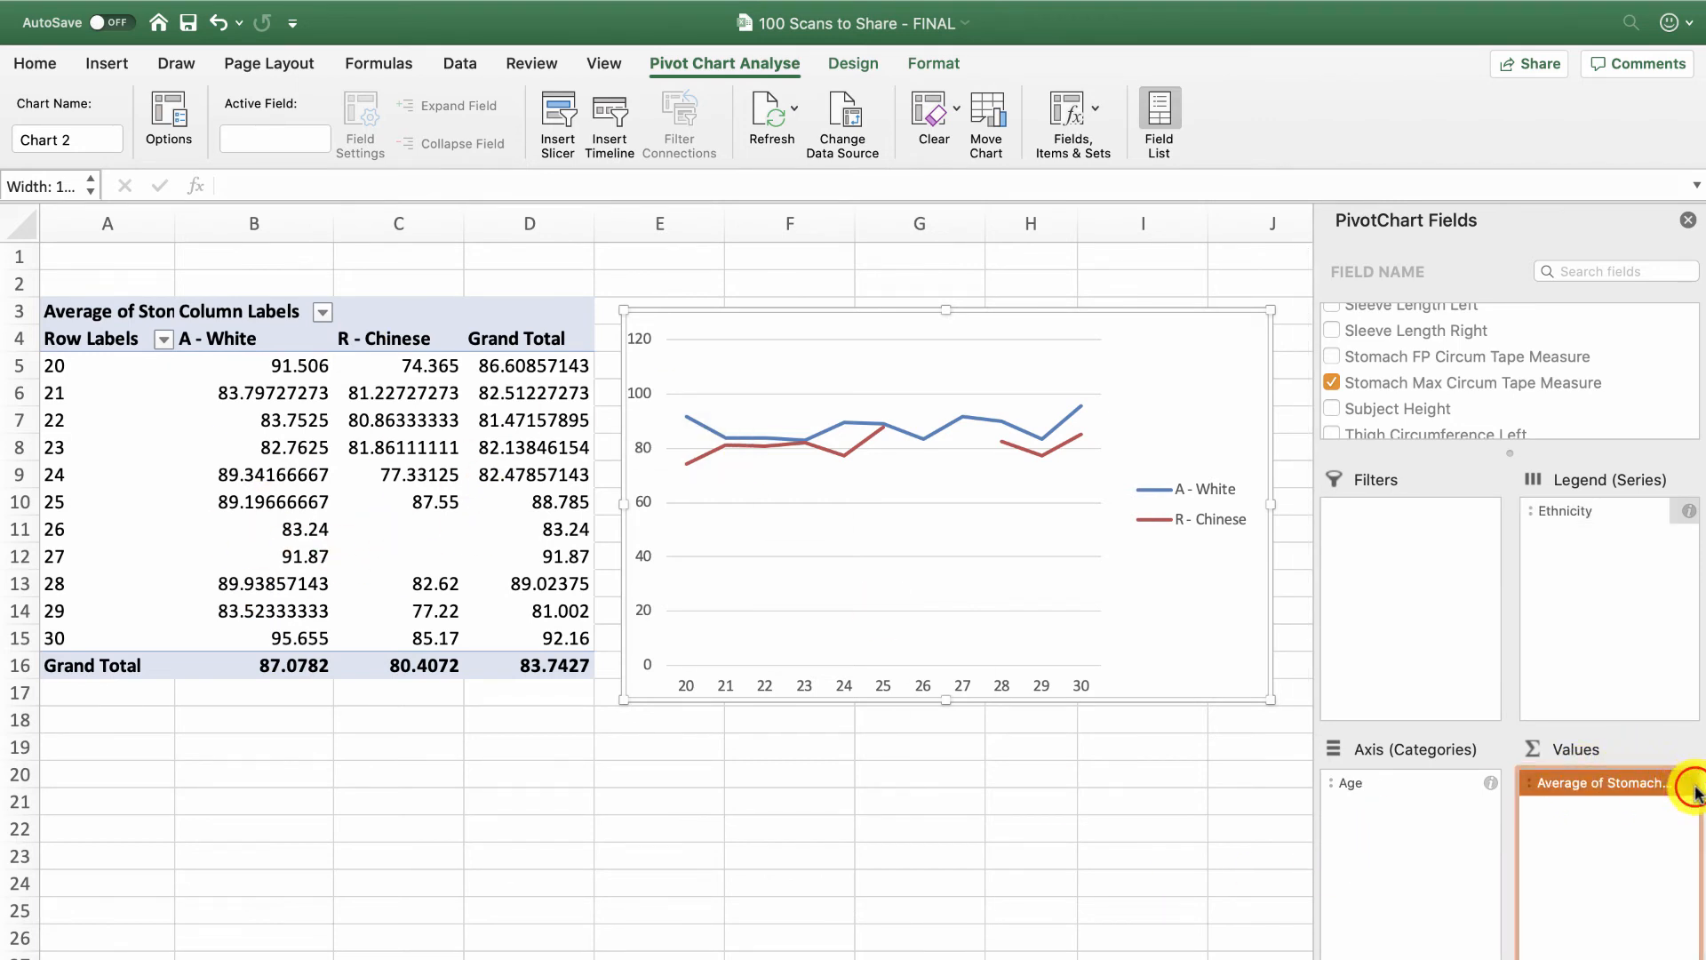
pyautogui.click(1688, 784)
pyautogui.click(765, 350)
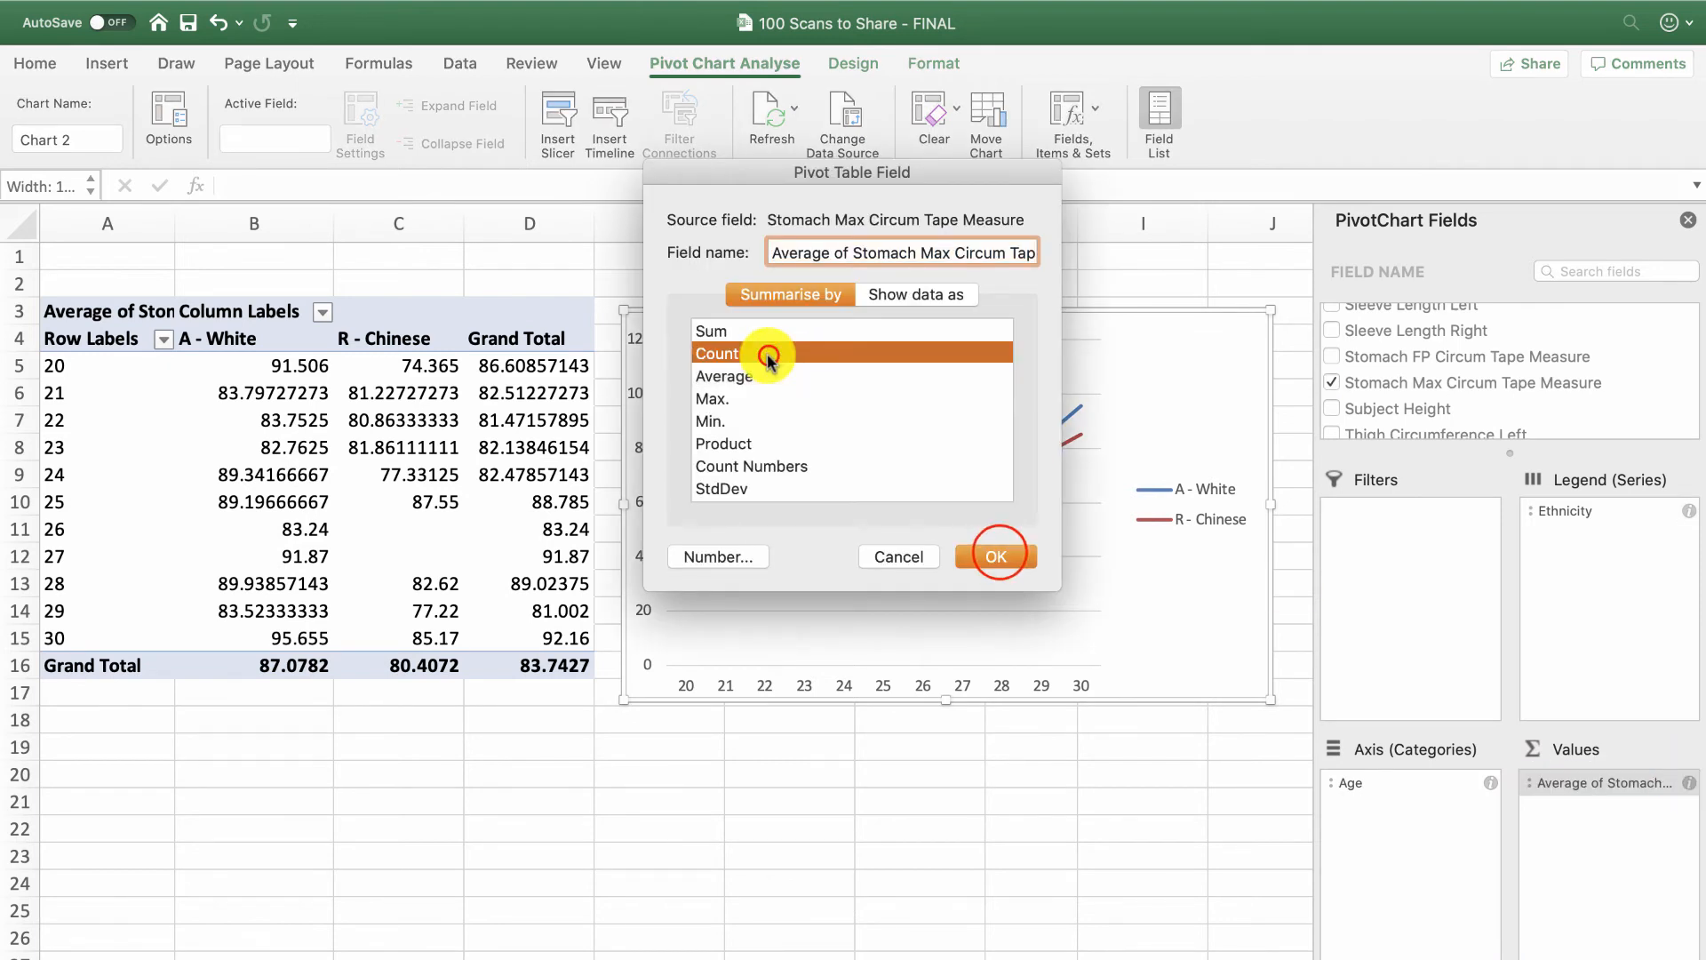
pyautogui.click(999, 558)
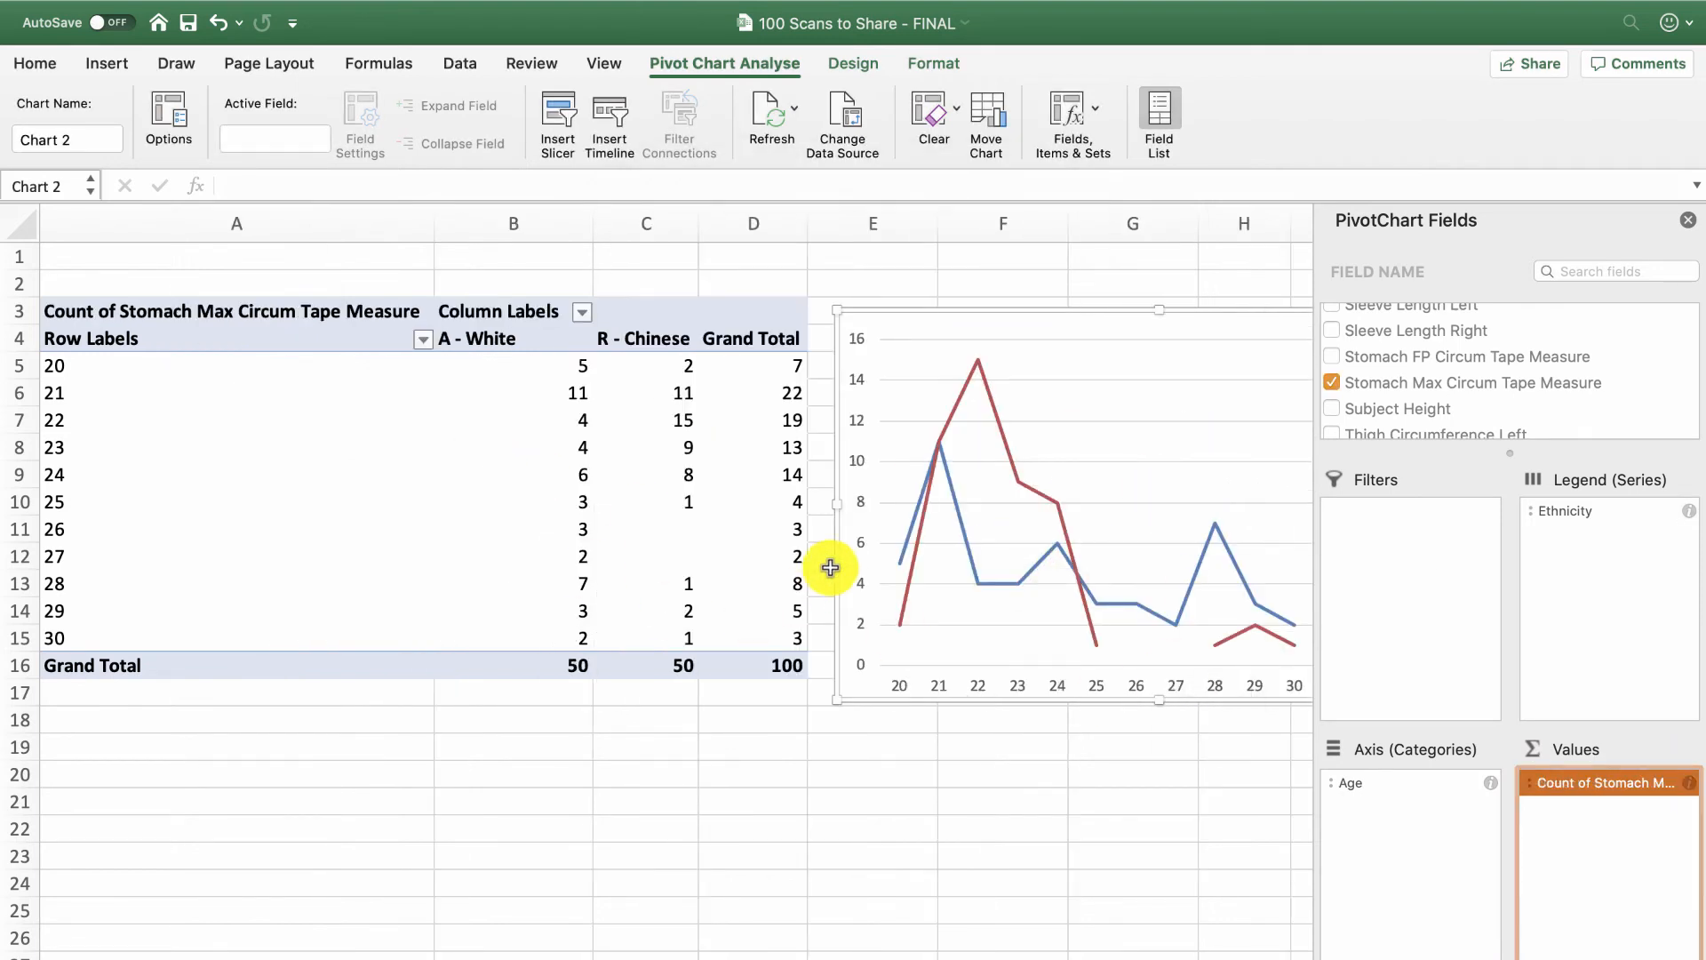
# Examine the R - Chinese counts for ages 25 to 30, including the blank cells for ages 26 and 27.
pyautogui.click(684, 504)
pyautogui.click(684, 504)
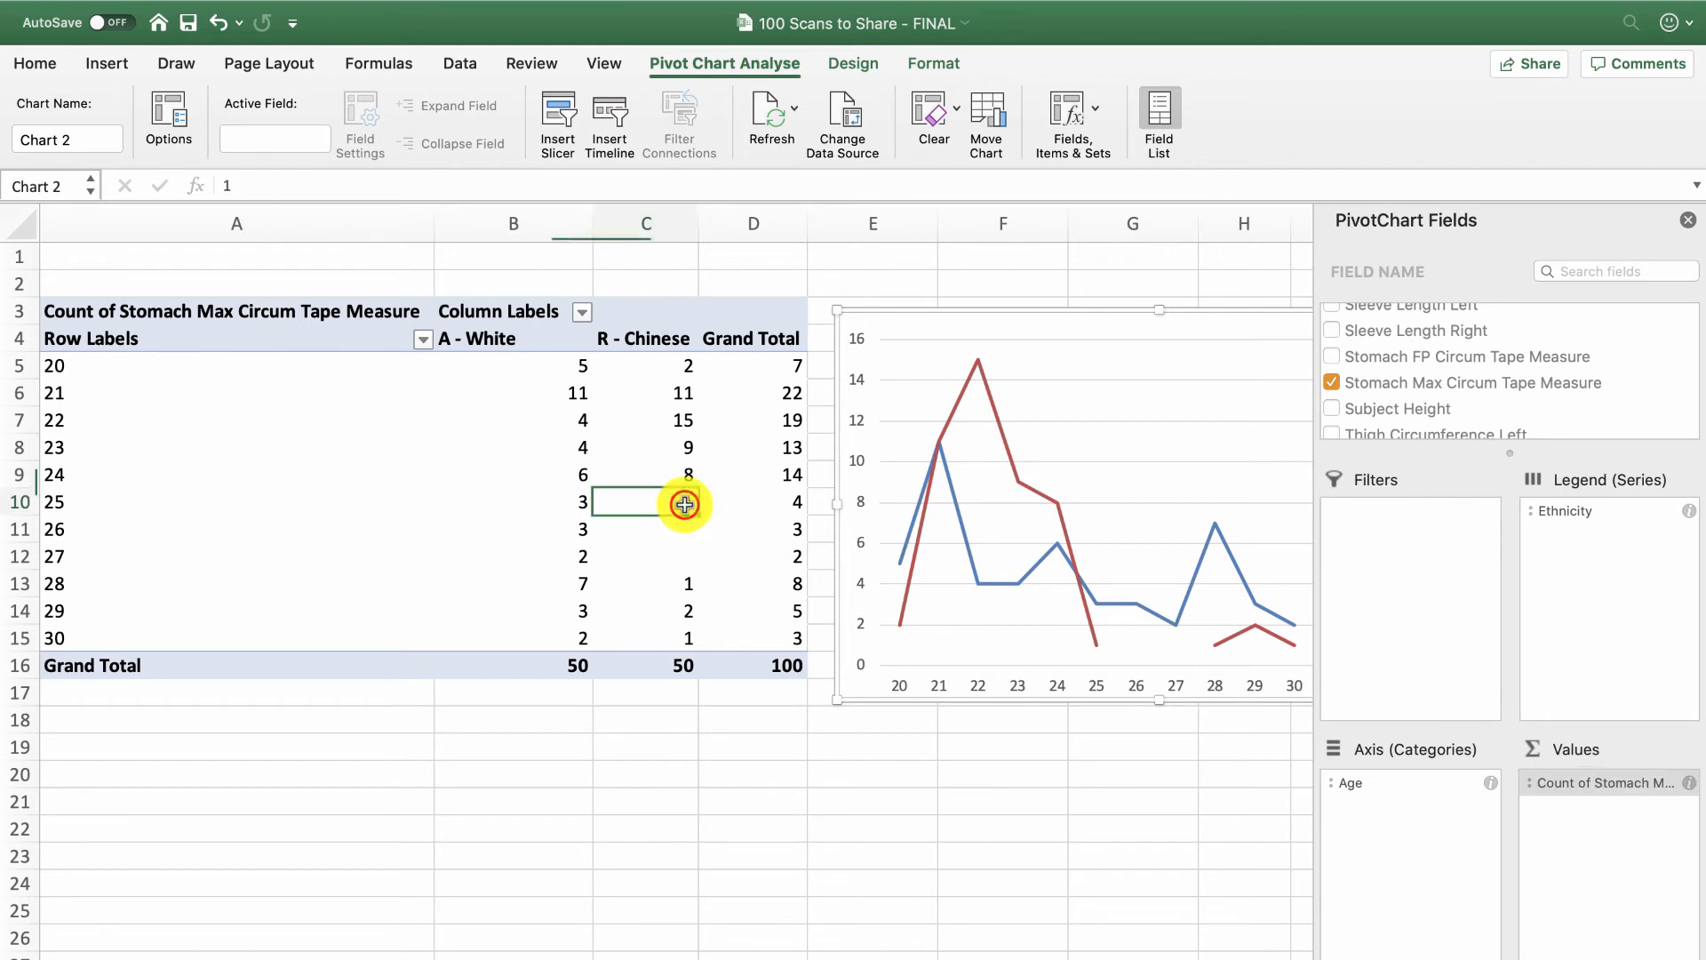
pyautogui.click(678, 590)
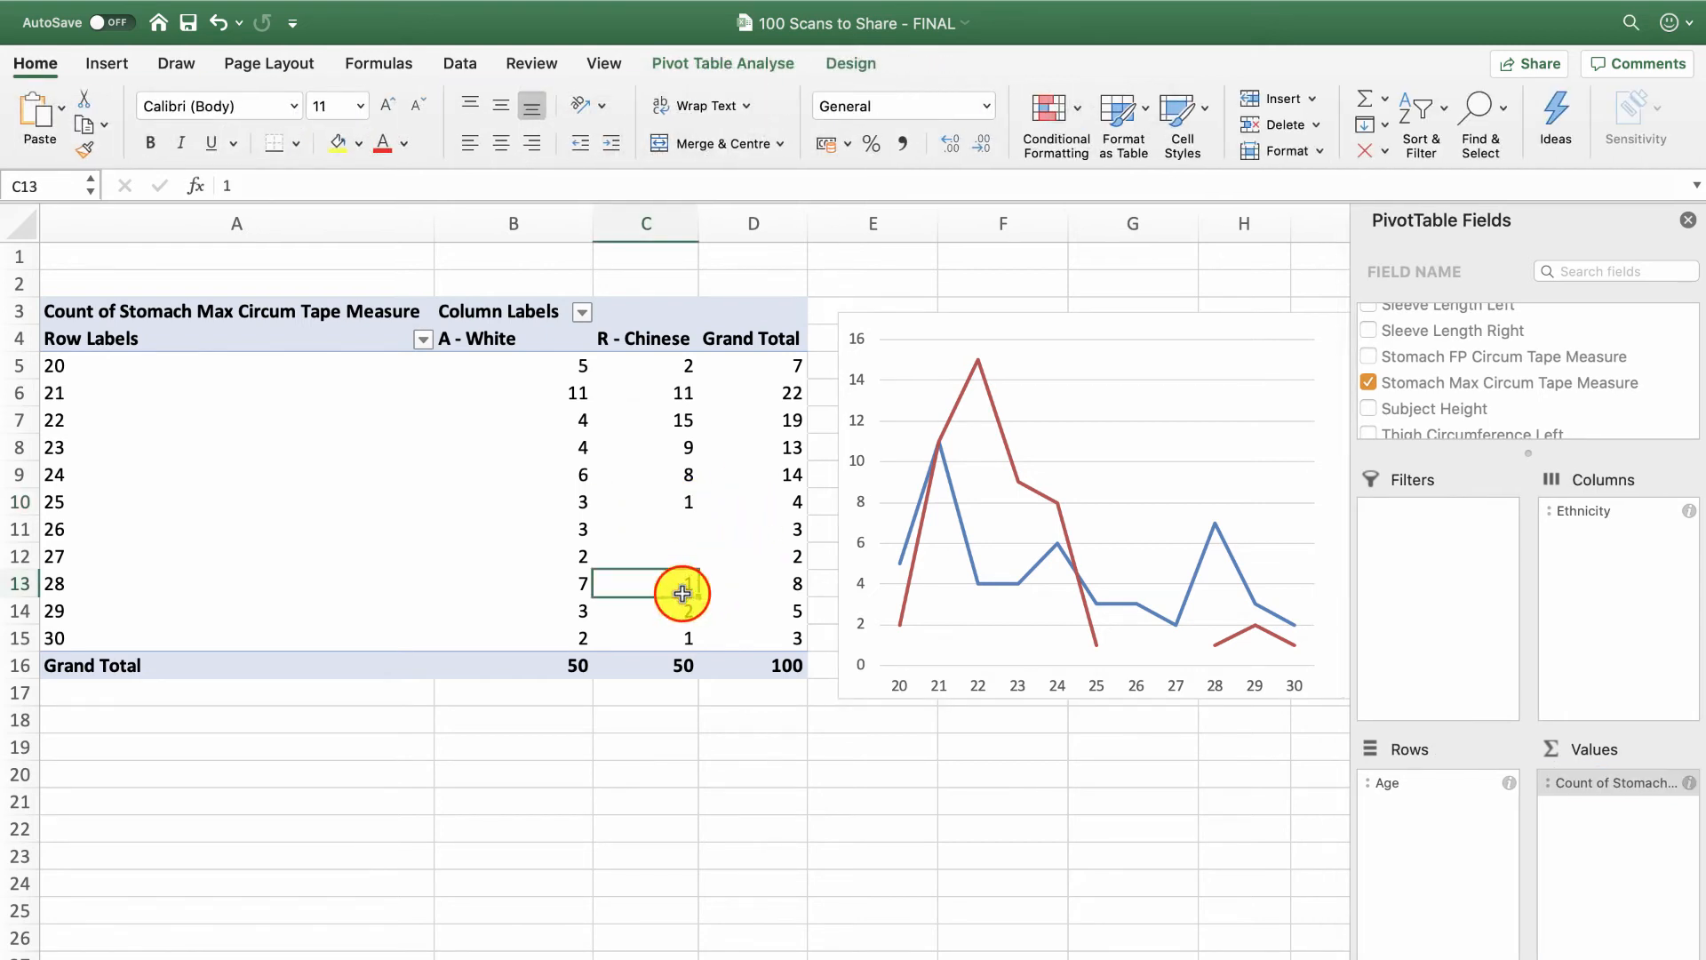
pyautogui.click(693, 636)
pyautogui.moveTo(685, 533); pyautogui.dragTo(681, 562)
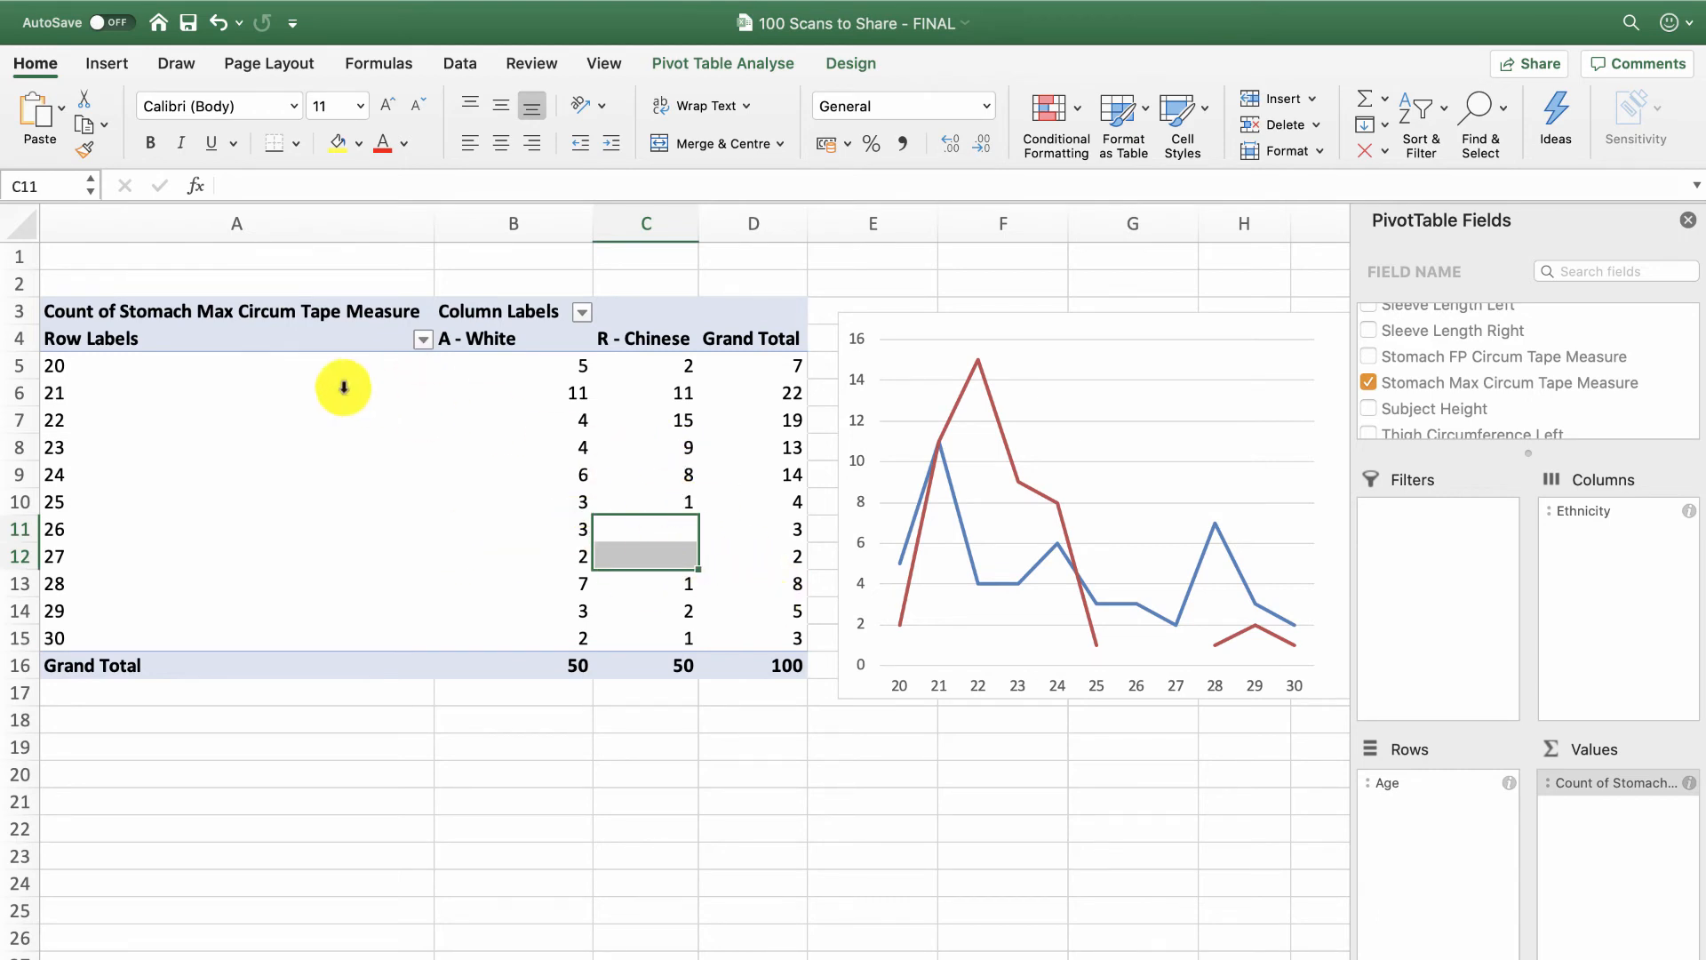
# Filter the PivotTable's Age row labels to exclude ages 24, 25, 26, 27, 28 and 30.
pyautogui.click(416, 349)
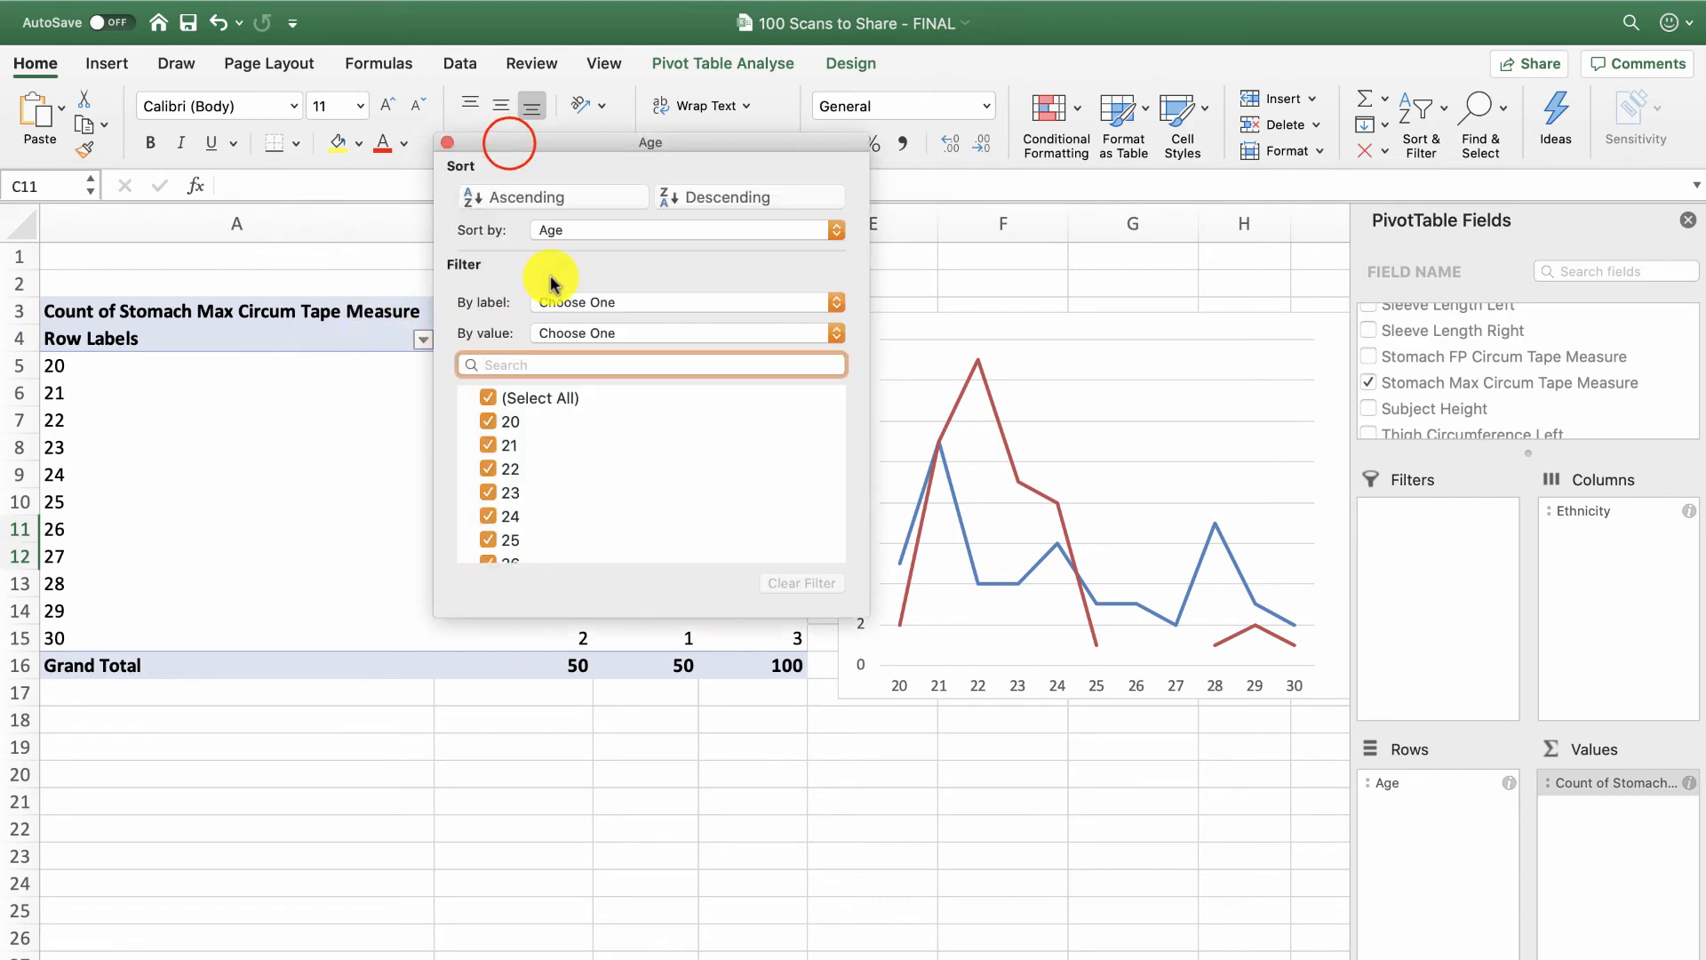
pyautogui.moveTo(533, 158); pyautogui.dragTo(1002, 261)
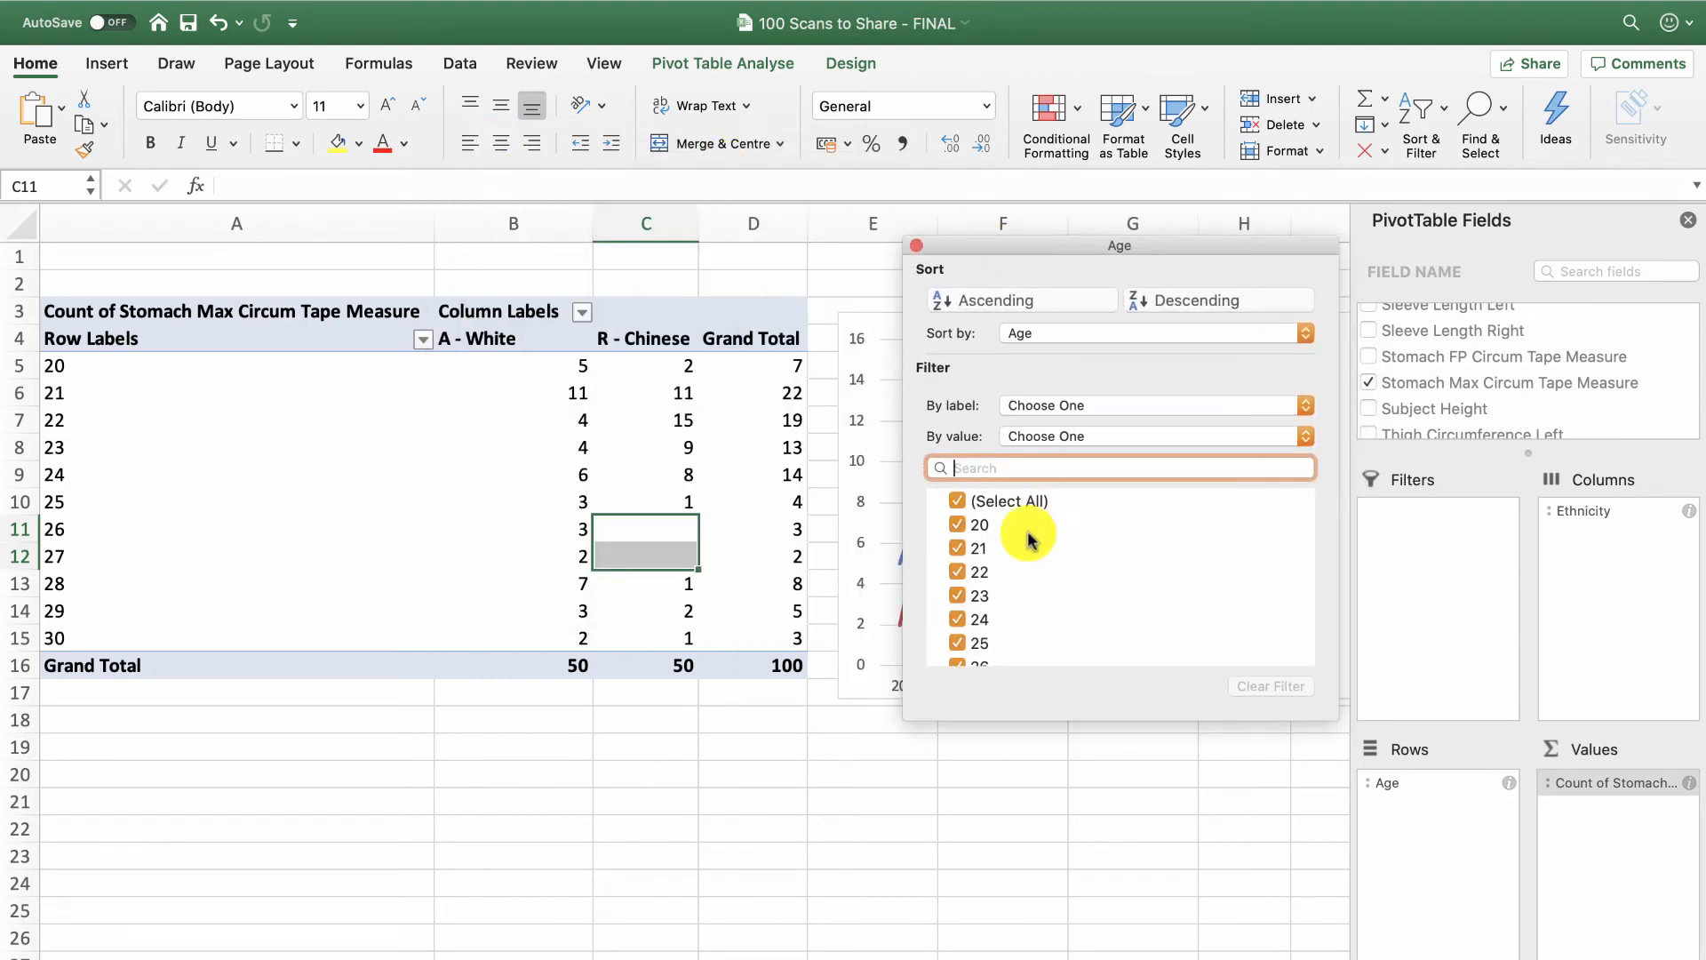
pyautogui.scroll(-2, 1031, 644)
pyautogui.scroll(2, 1031, 644)
pyautogui.scroll(-3, 1030, 644)
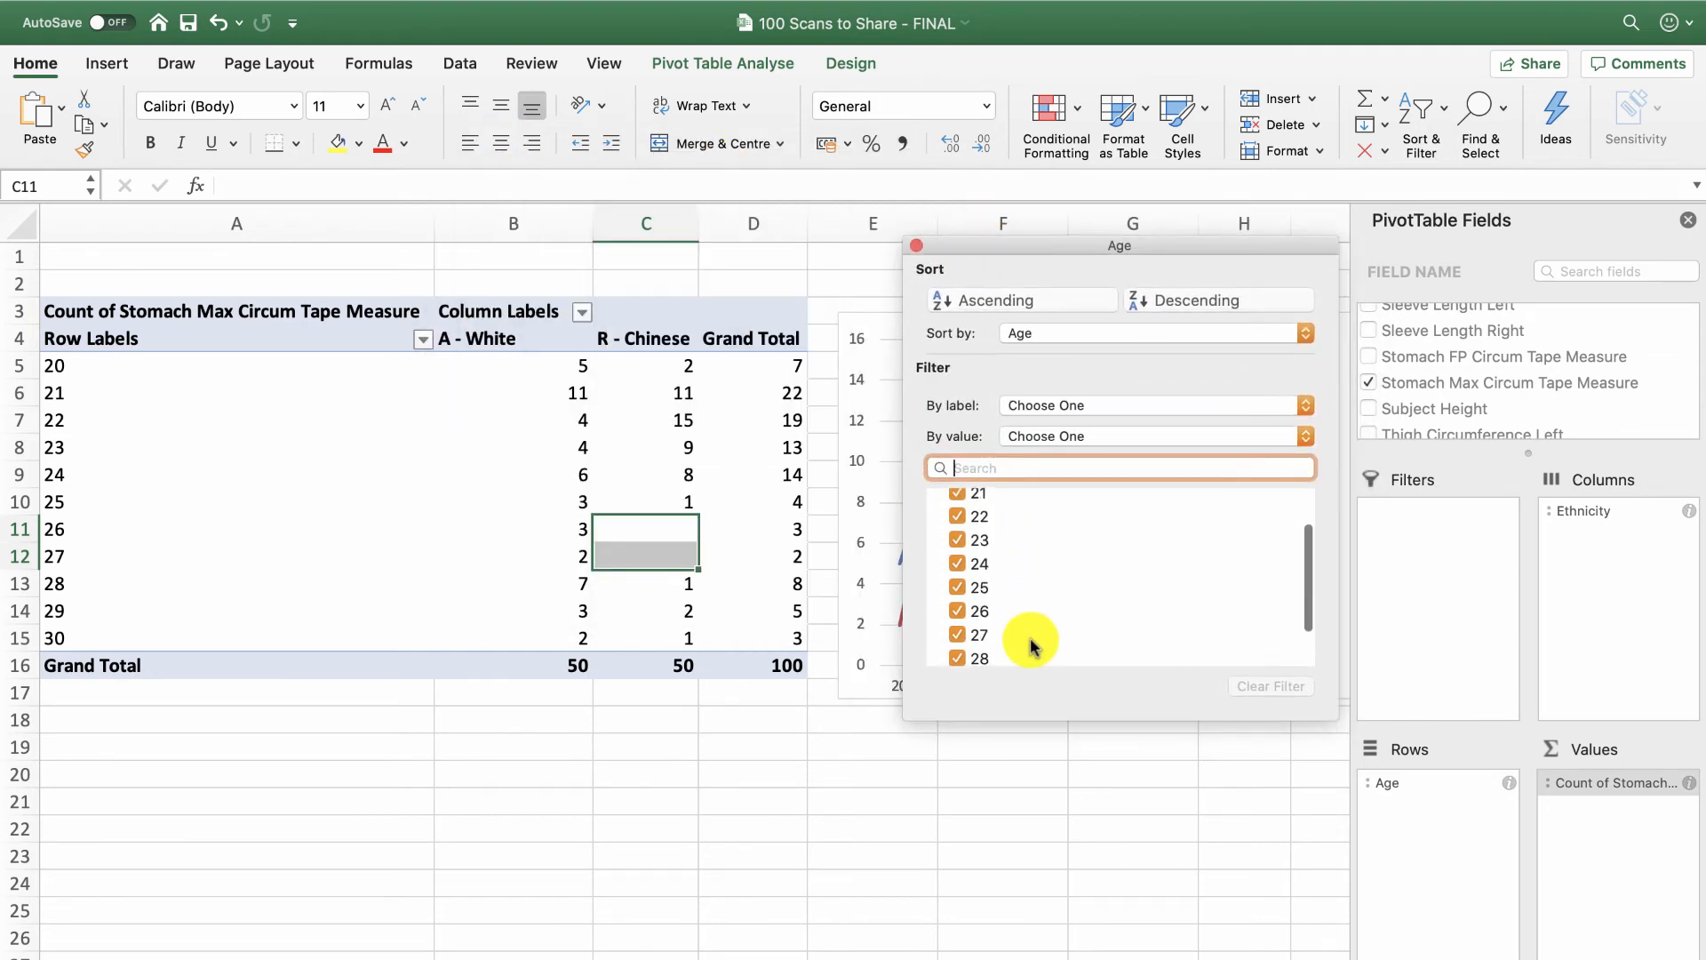
pyautogui.click(957, 576)
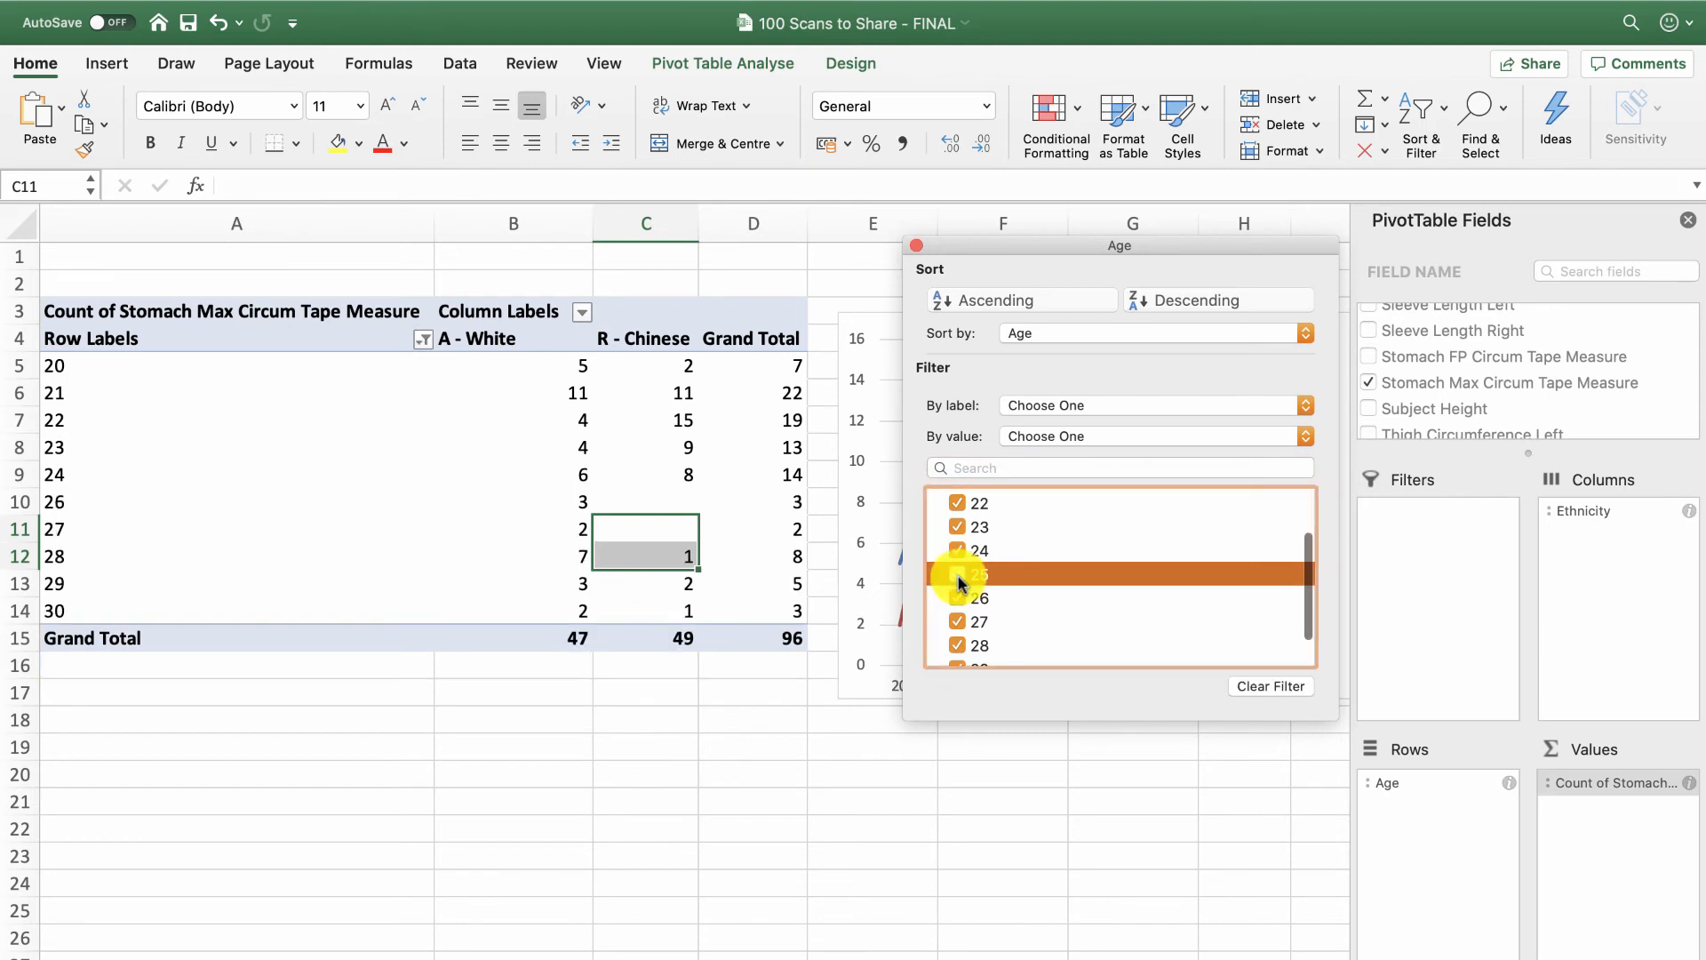
pyautogui.click(960, 647)
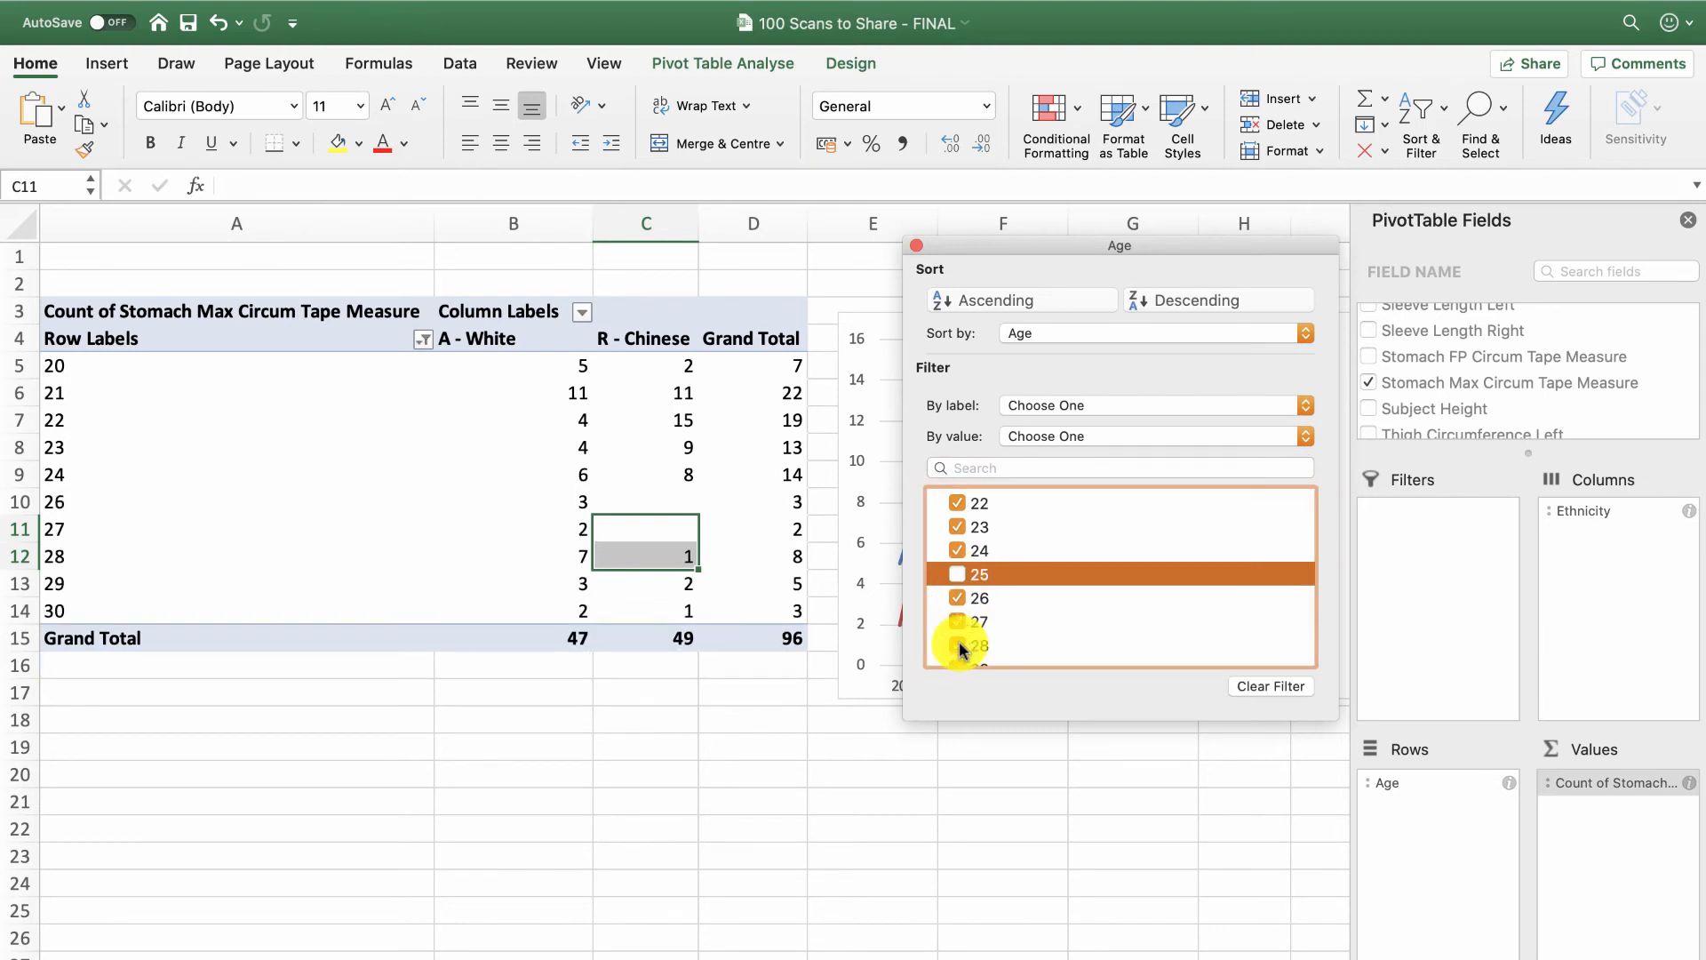
pyautogui.scroll(-2, 964, 657)
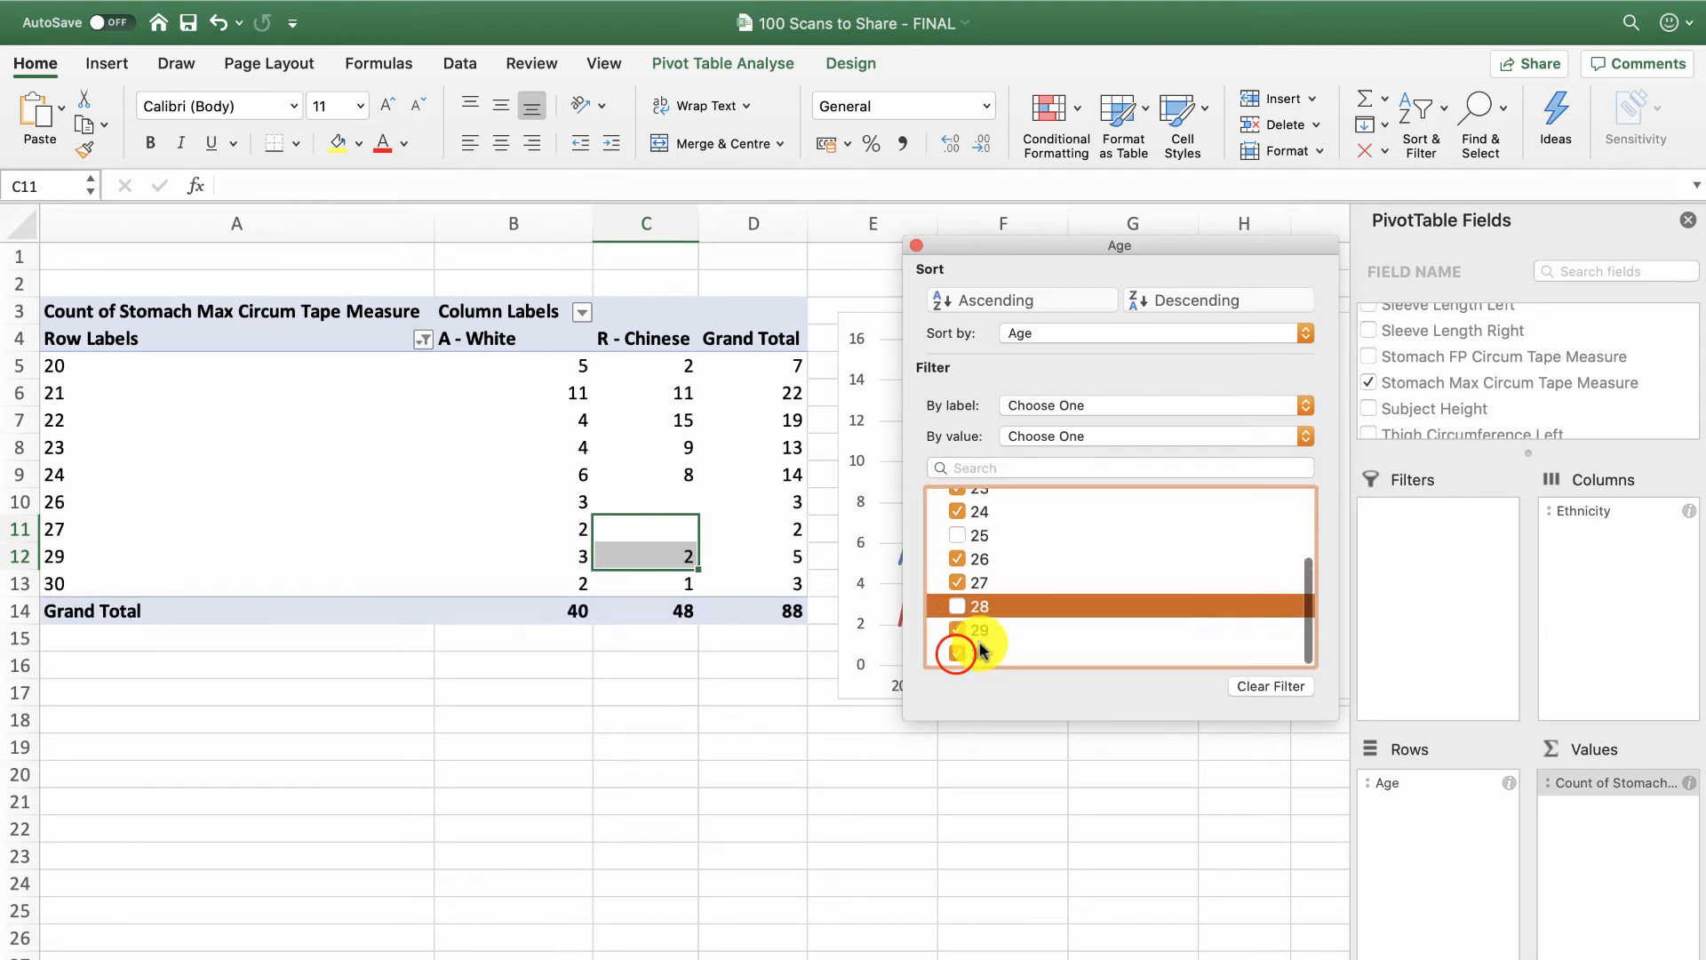
pyautogui.click(957, 656)
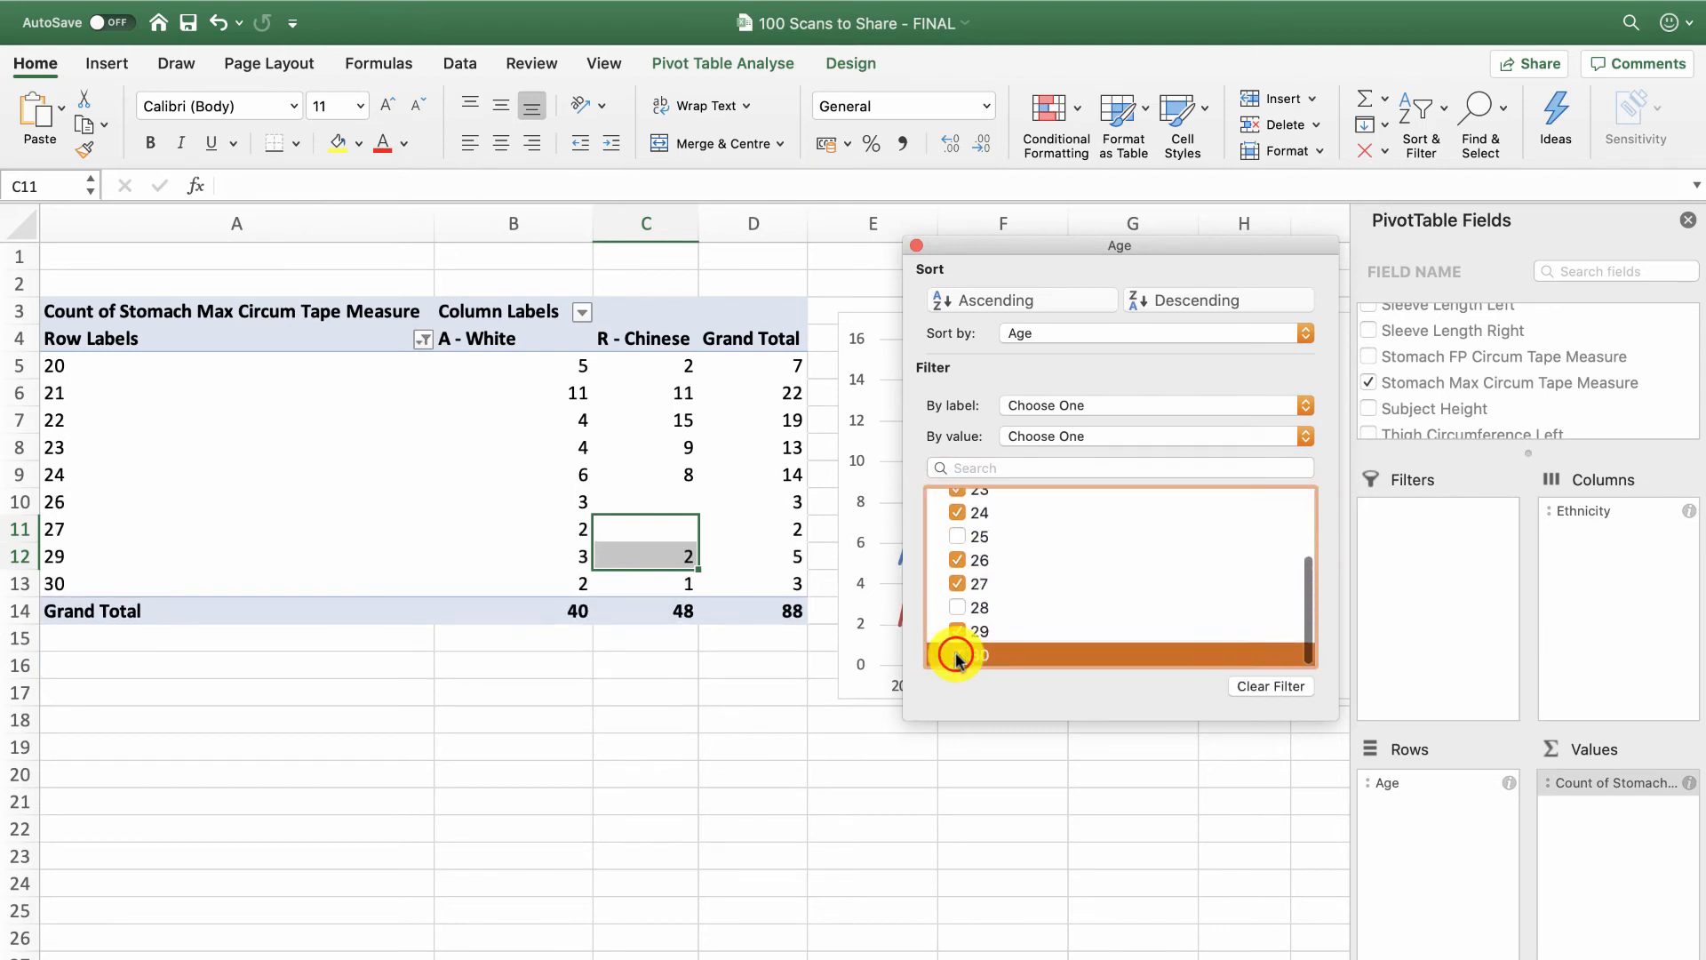
pyautogui.click(957, 562)
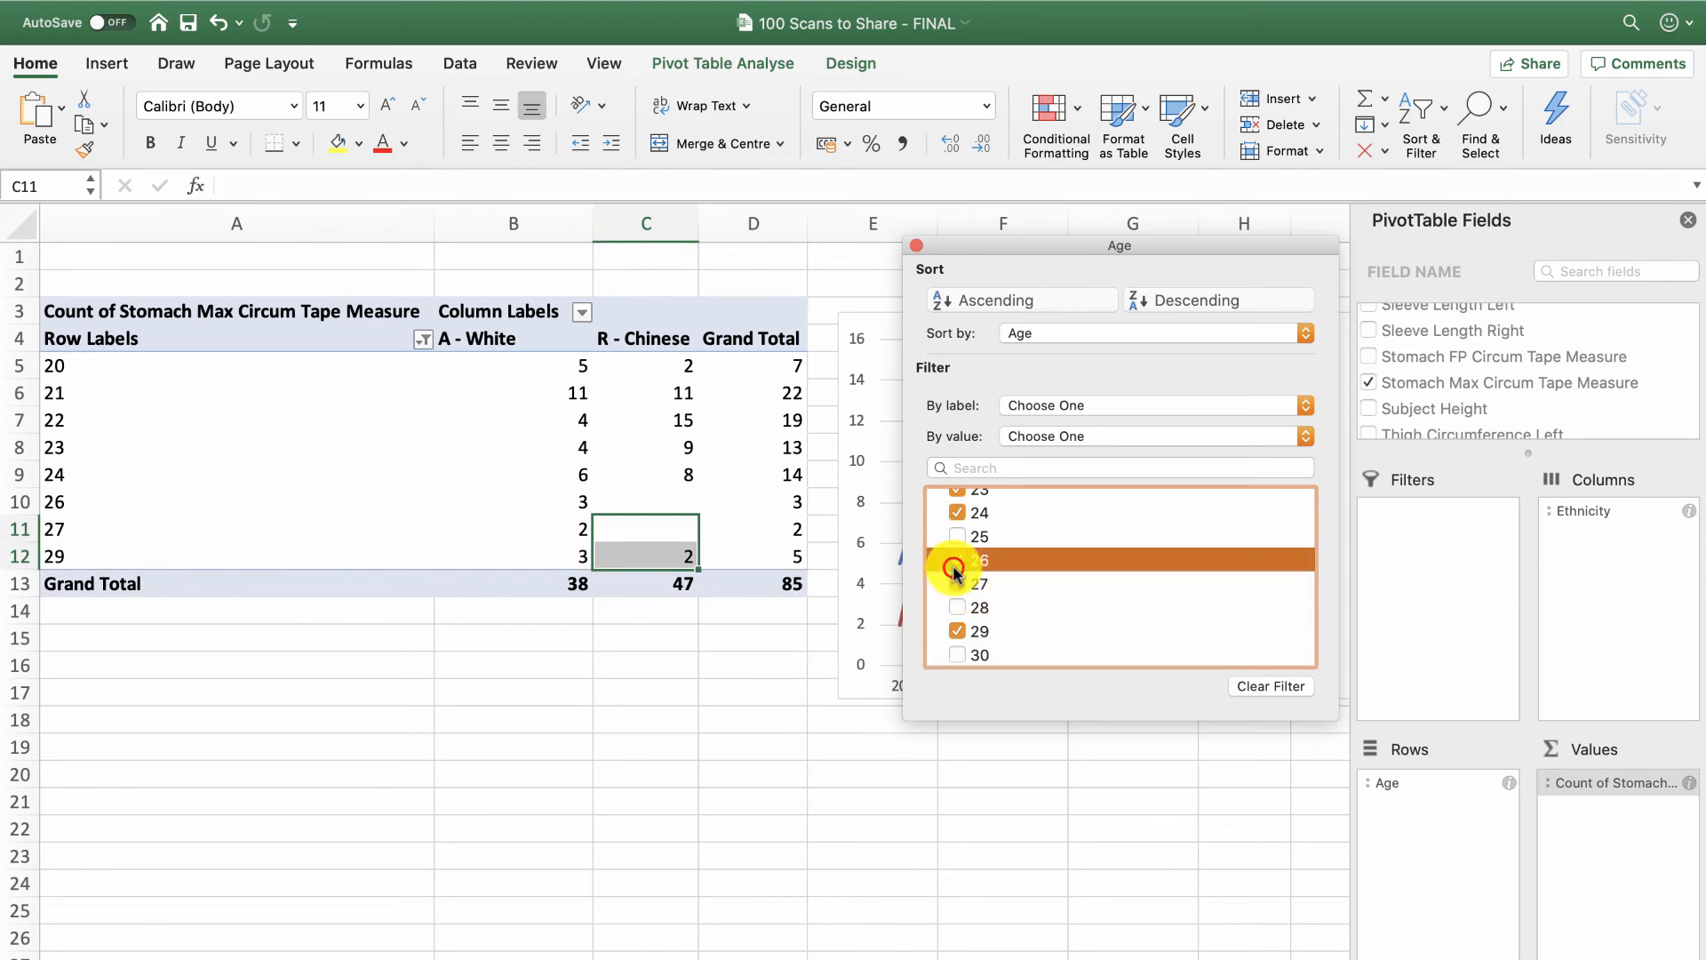
pyautogui.scroll(1, 957, 573)
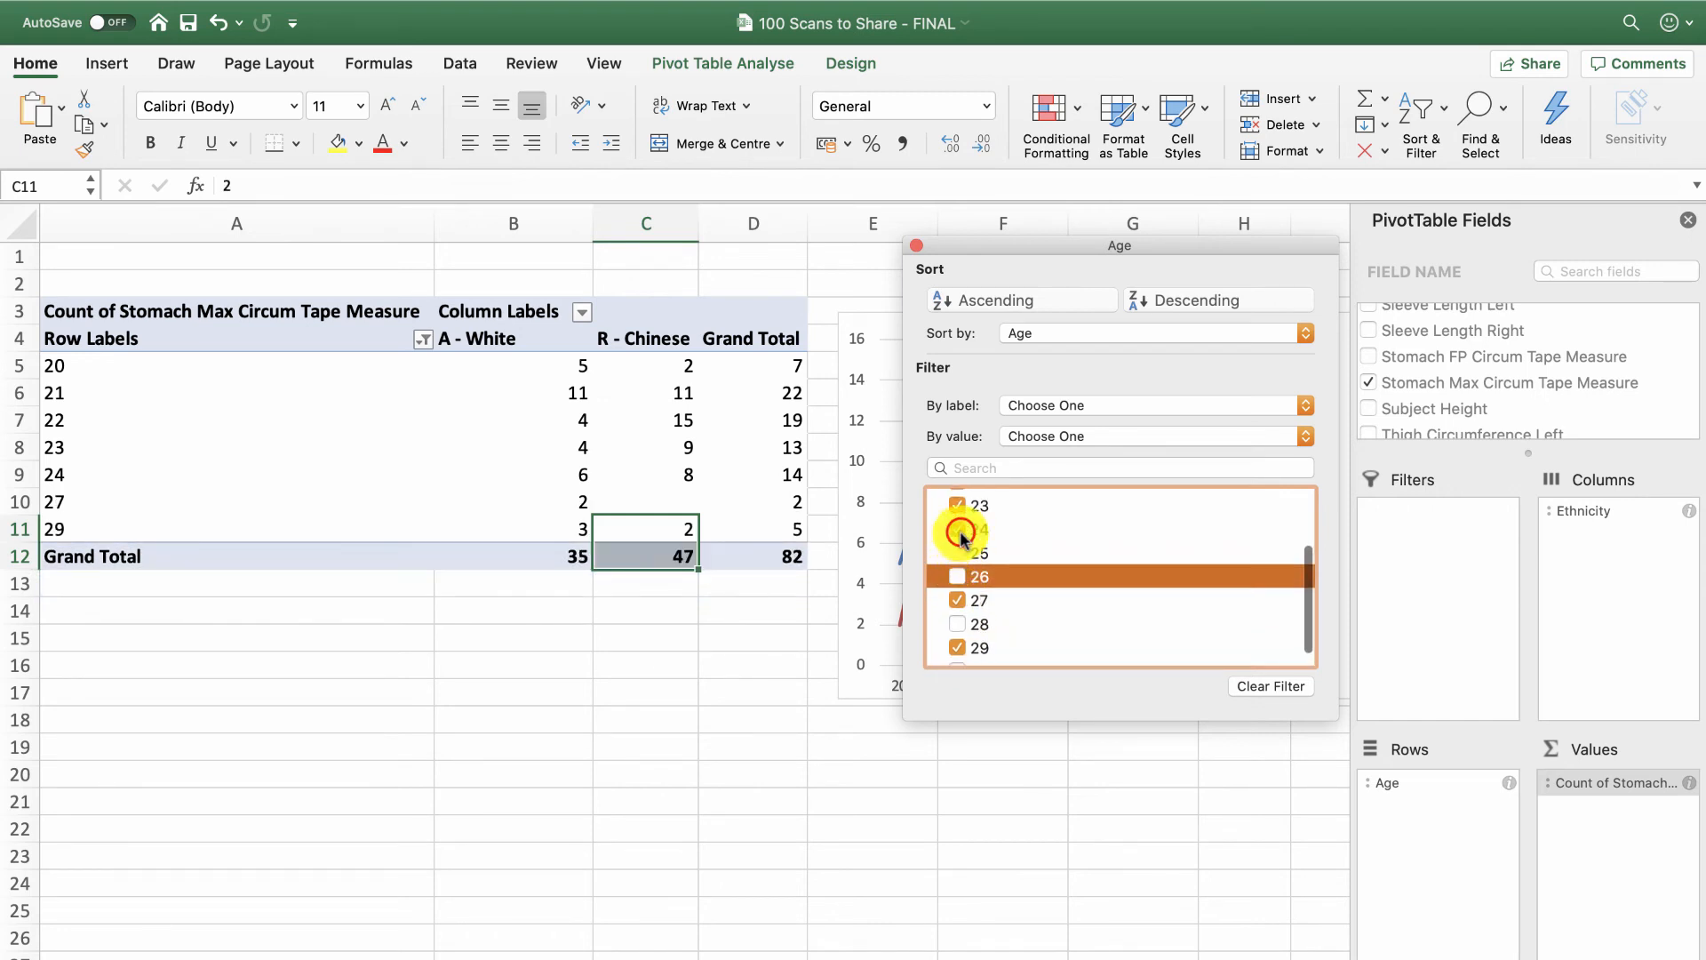
pyautogui.click(959, 529)
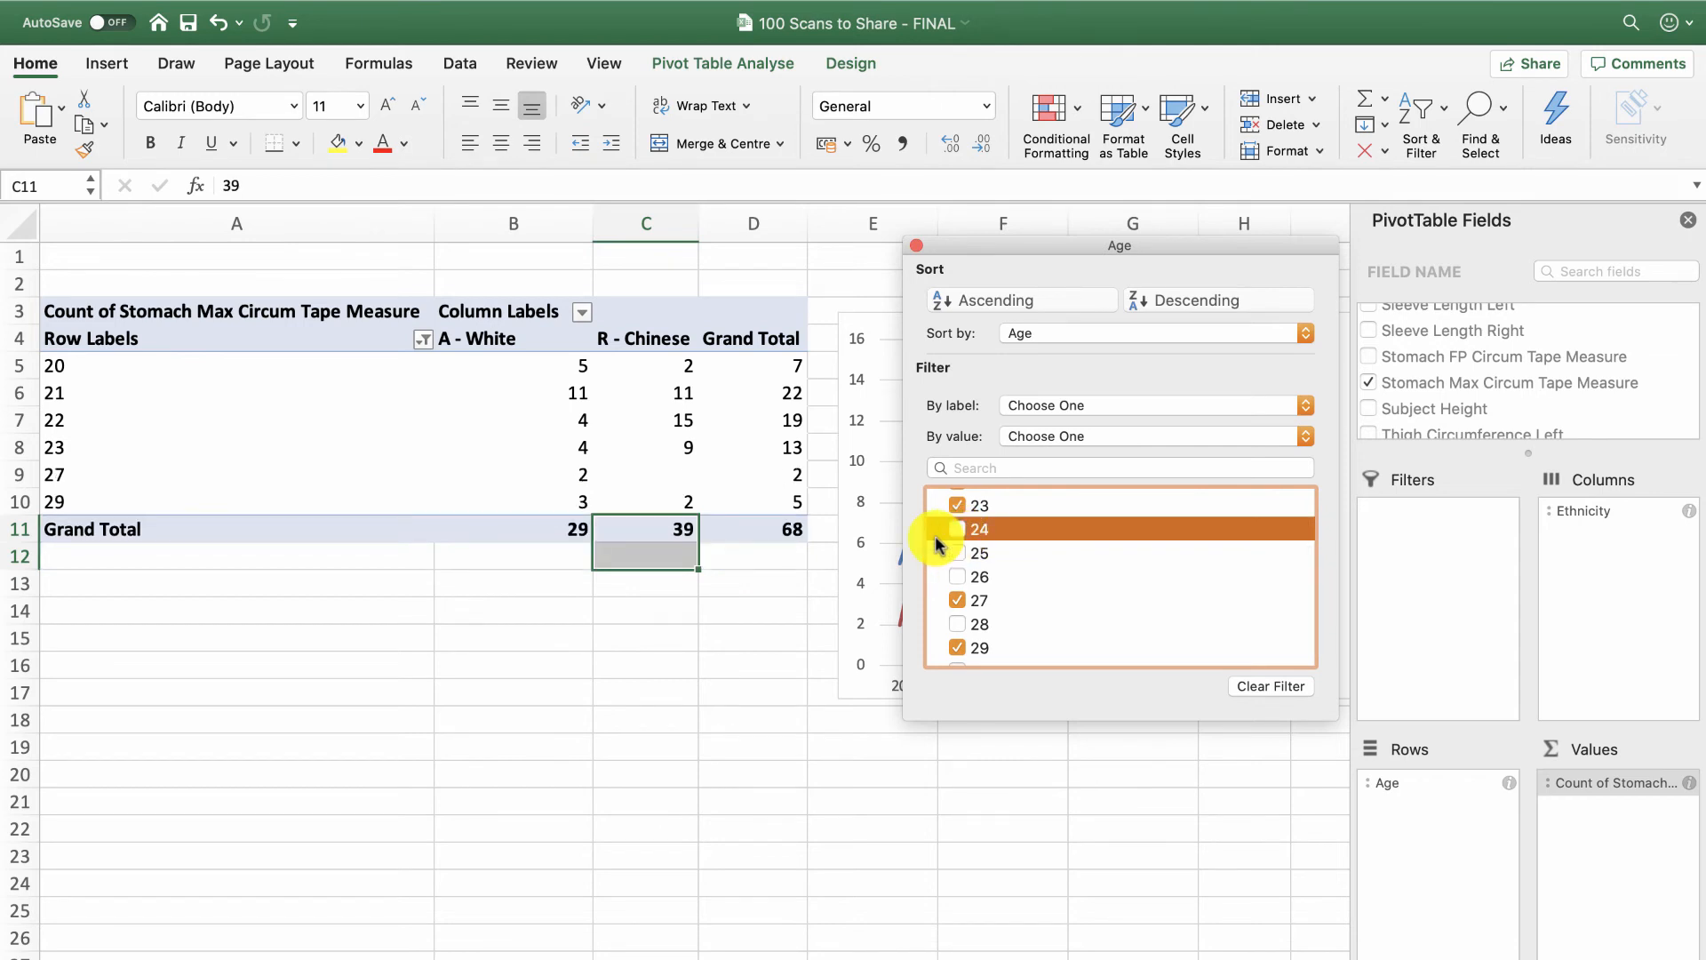
pyautogui.click(968, 602)
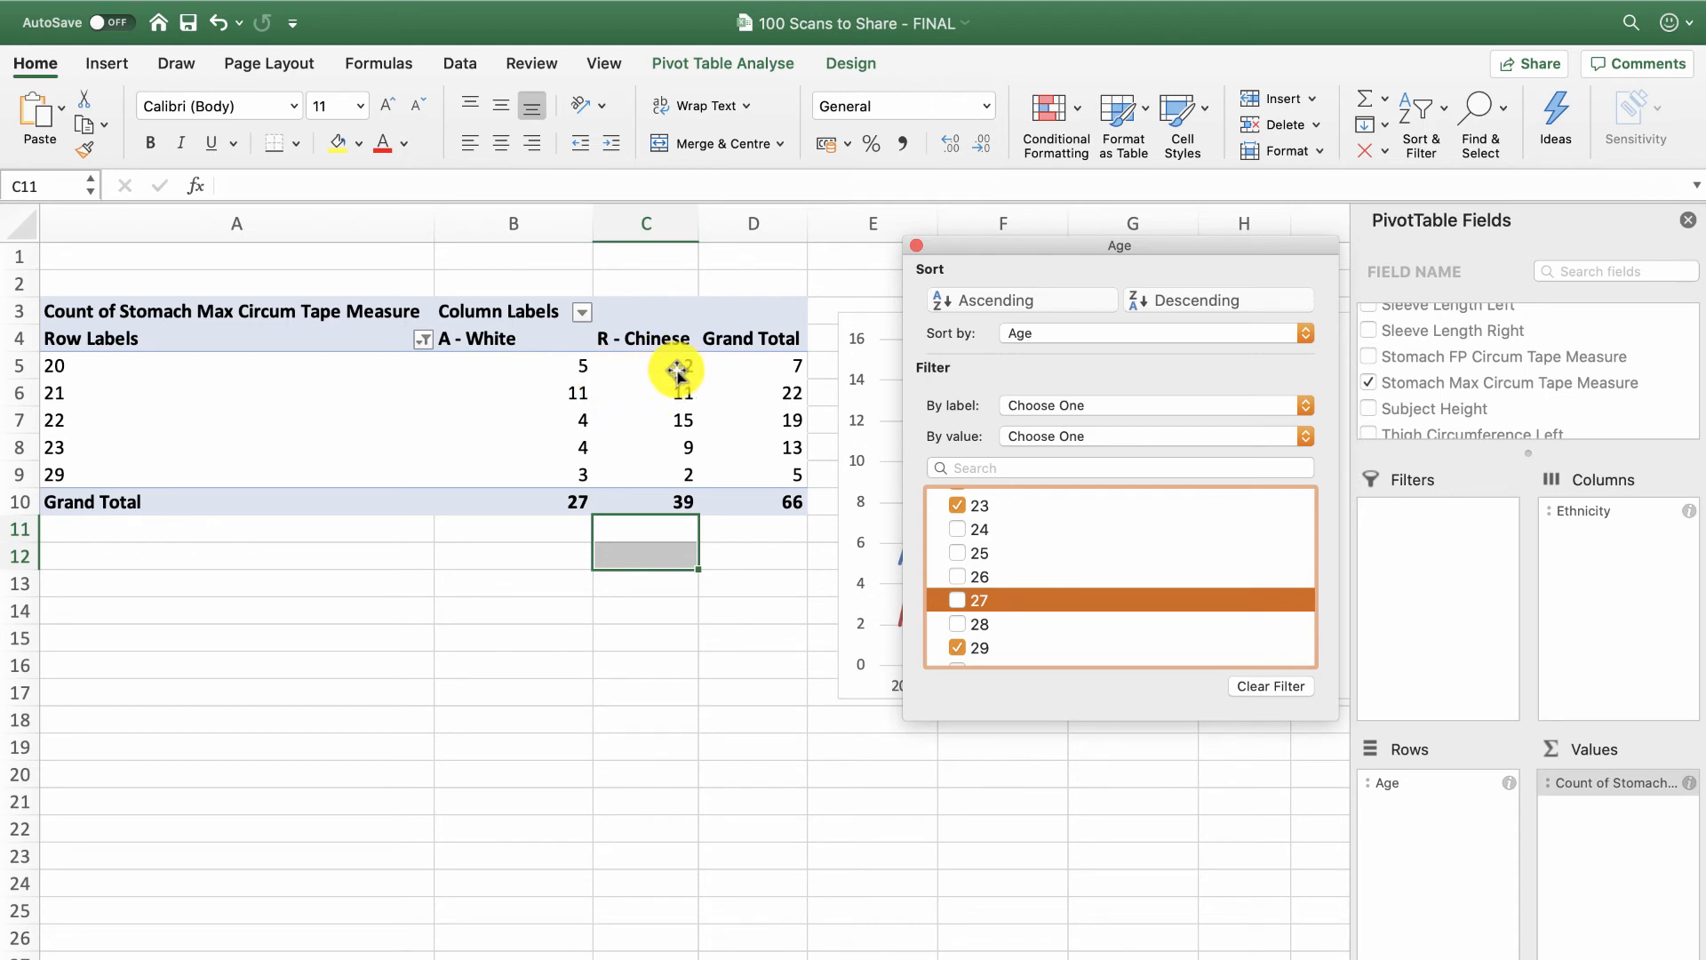
pyautogui.click(915, 249)
# Summarise the Stomach Max Circum Tape Measure values by average instead of count.
pyautogui.click(1395, 313)
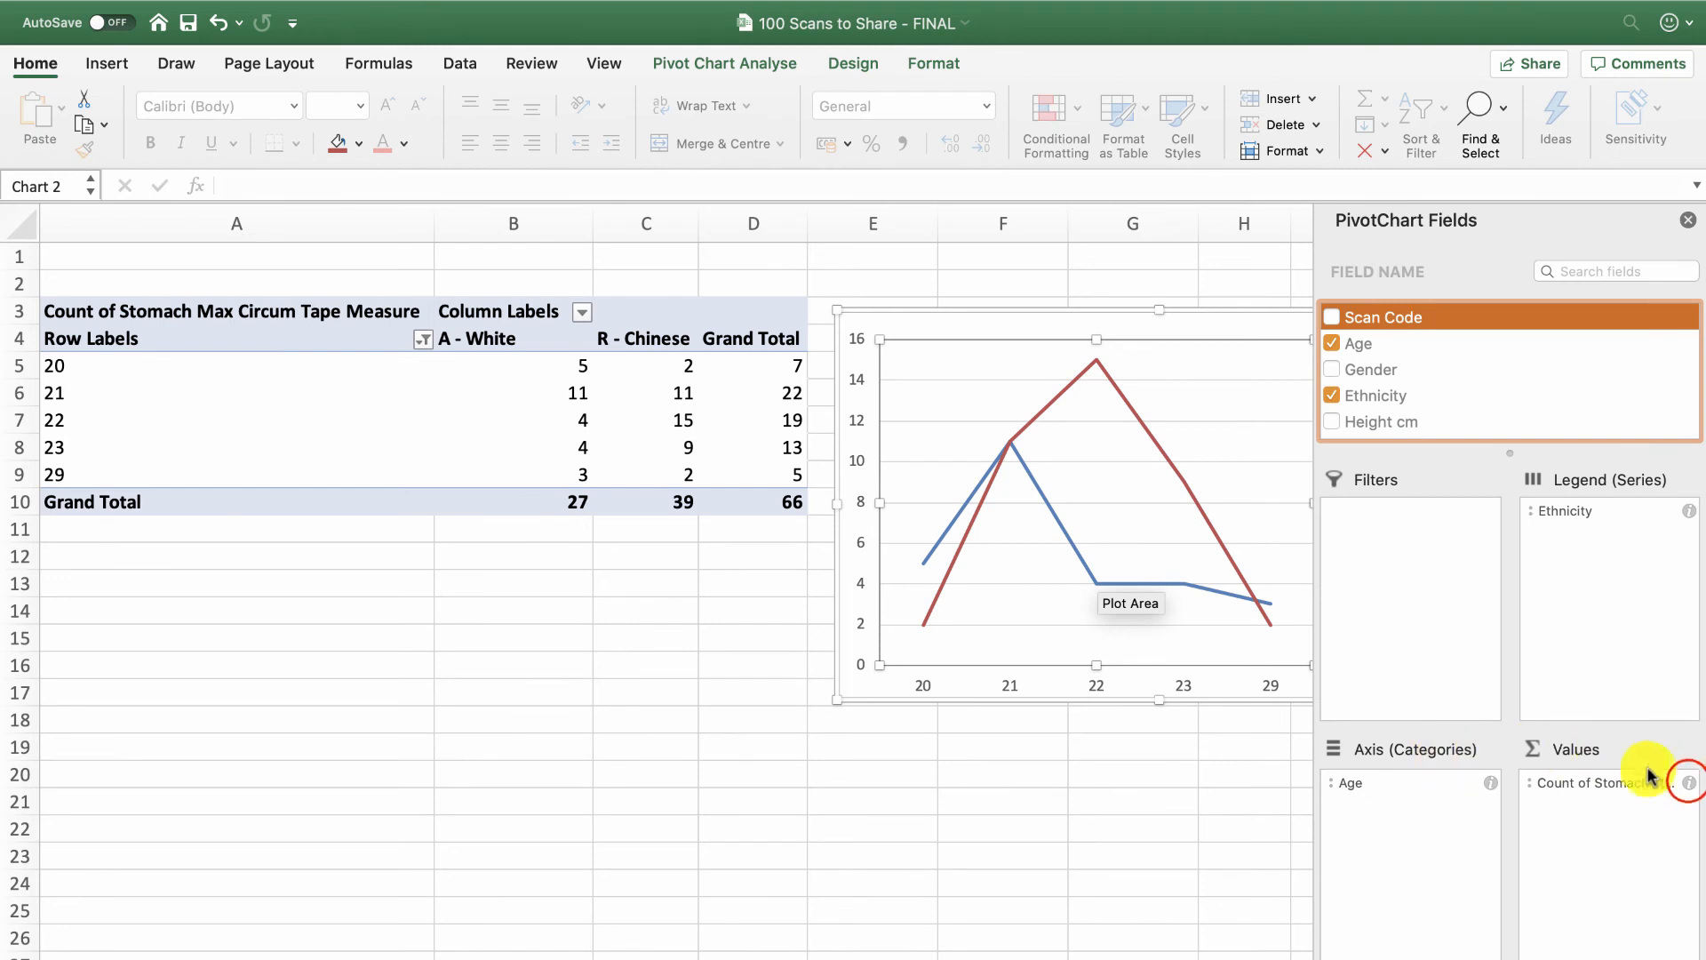
pyautogui.click(1688, 782)
pyautogui.click(735, 375)
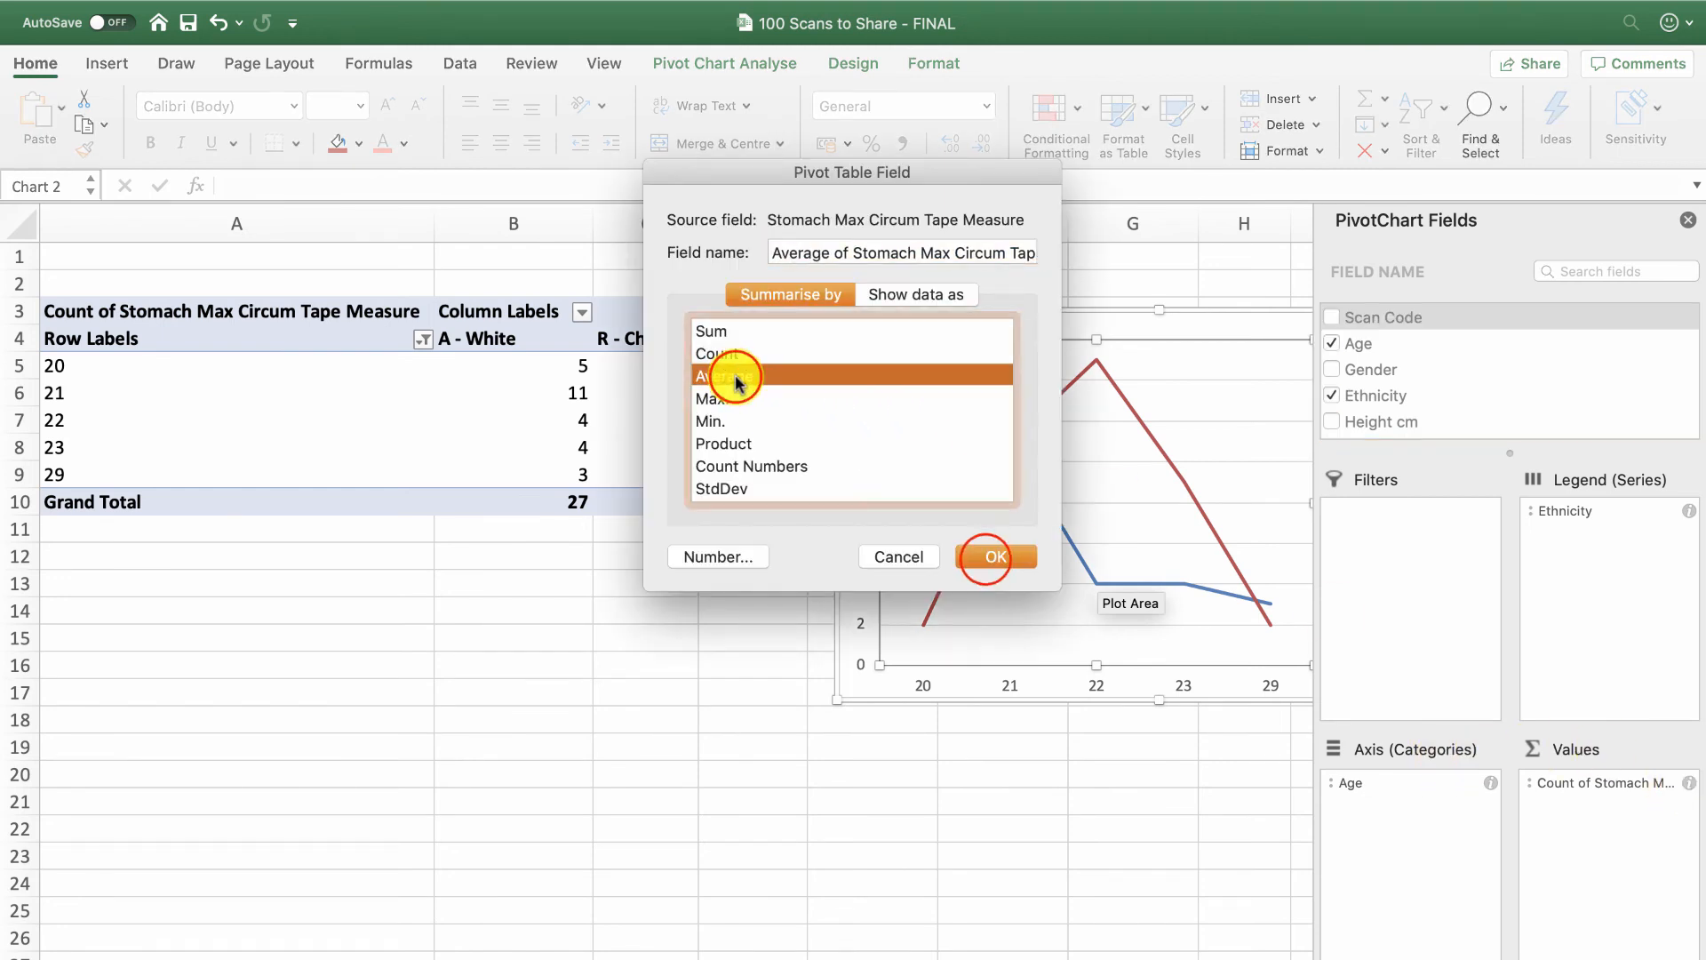
pyautogui.click(962, 567)
# Examine how the chart's average stomach circumference lines for A - White and R - Chinese vary from age 20 to 29.
pyautogui.hscroll(5, 771, 594)
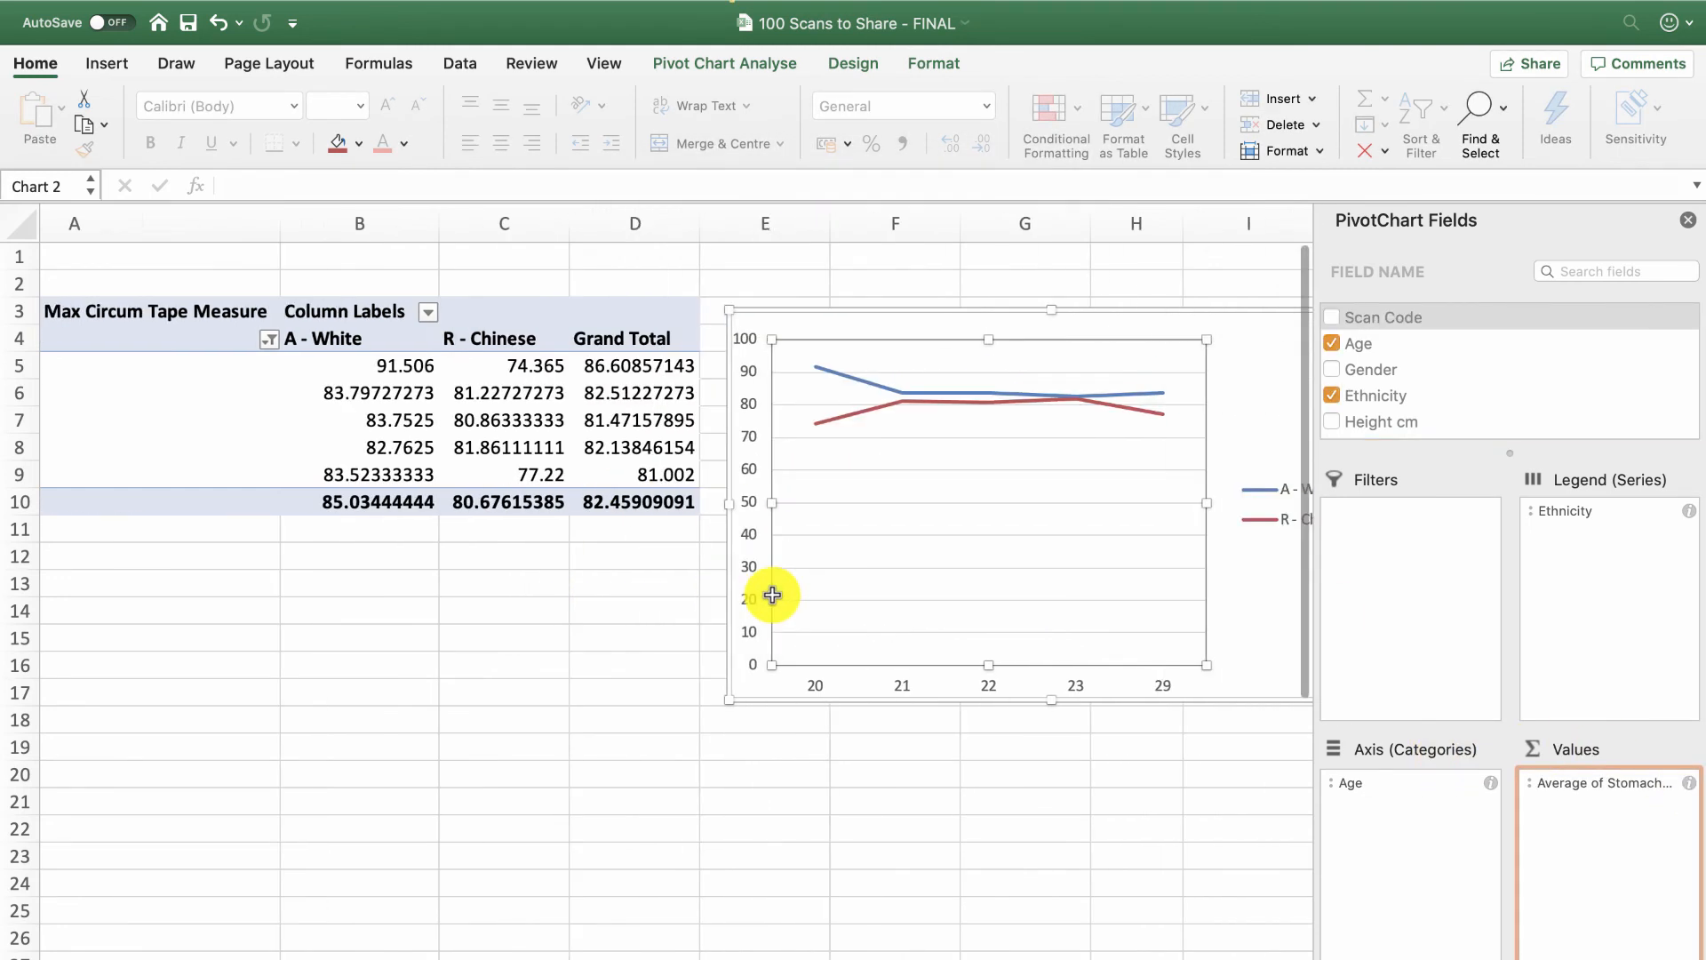
pyautogui.hscroll(-2, 771, 594)
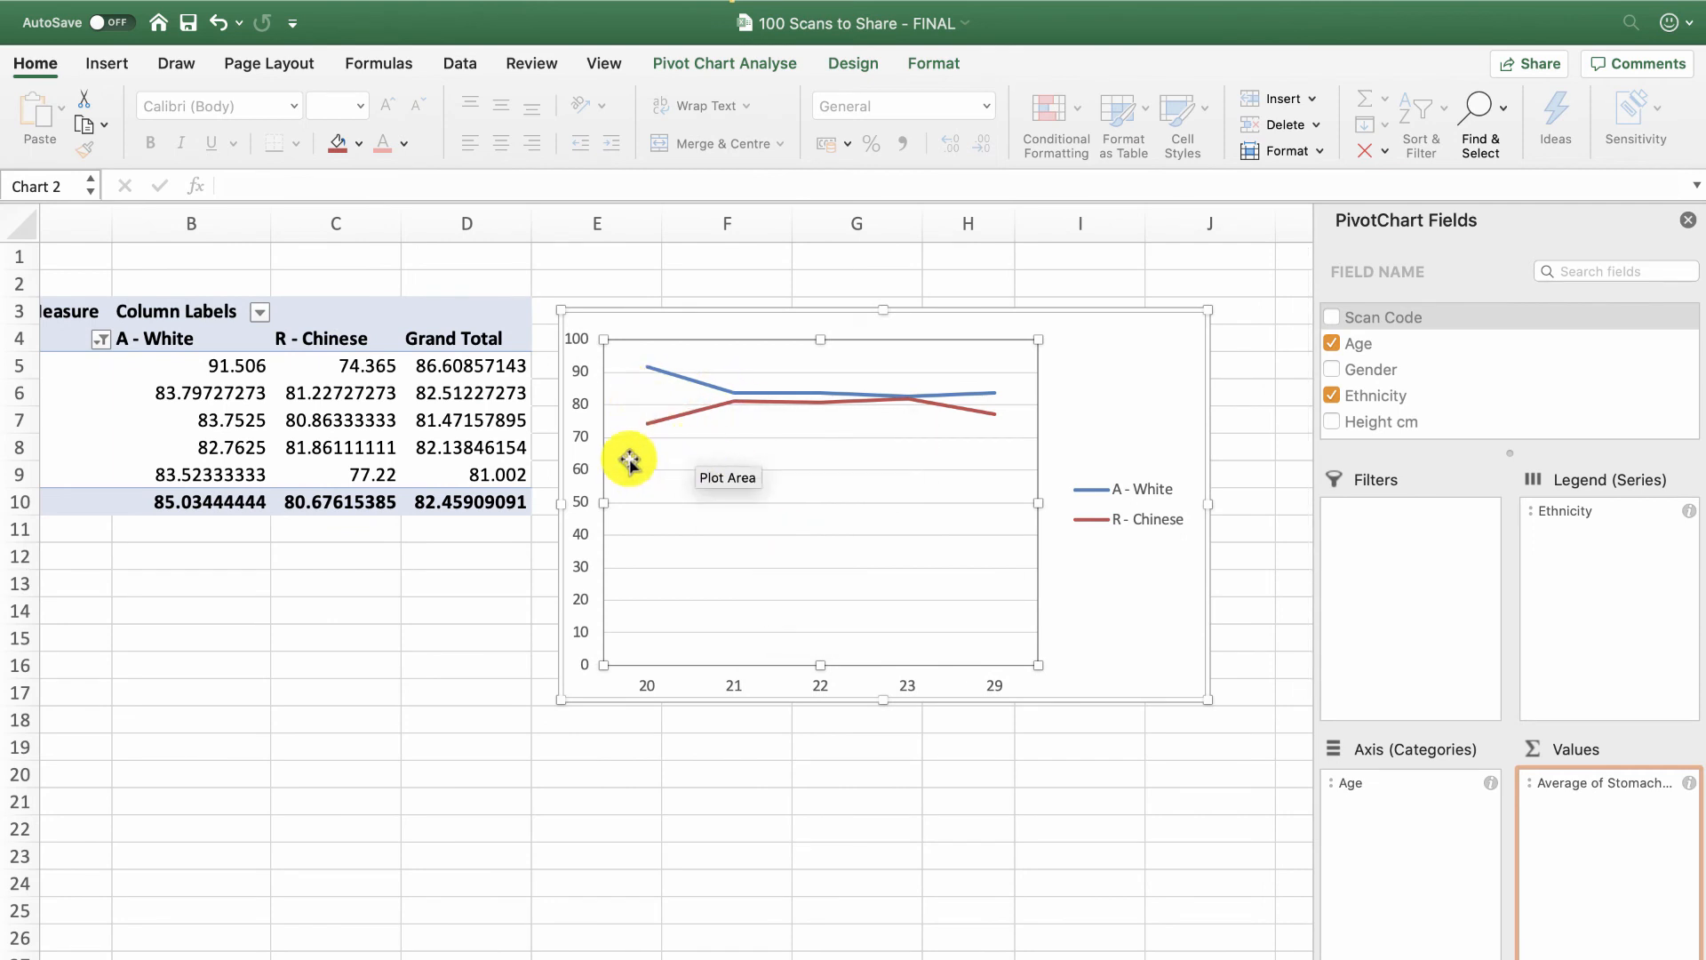
pyautogui.moveTo(650, 433)
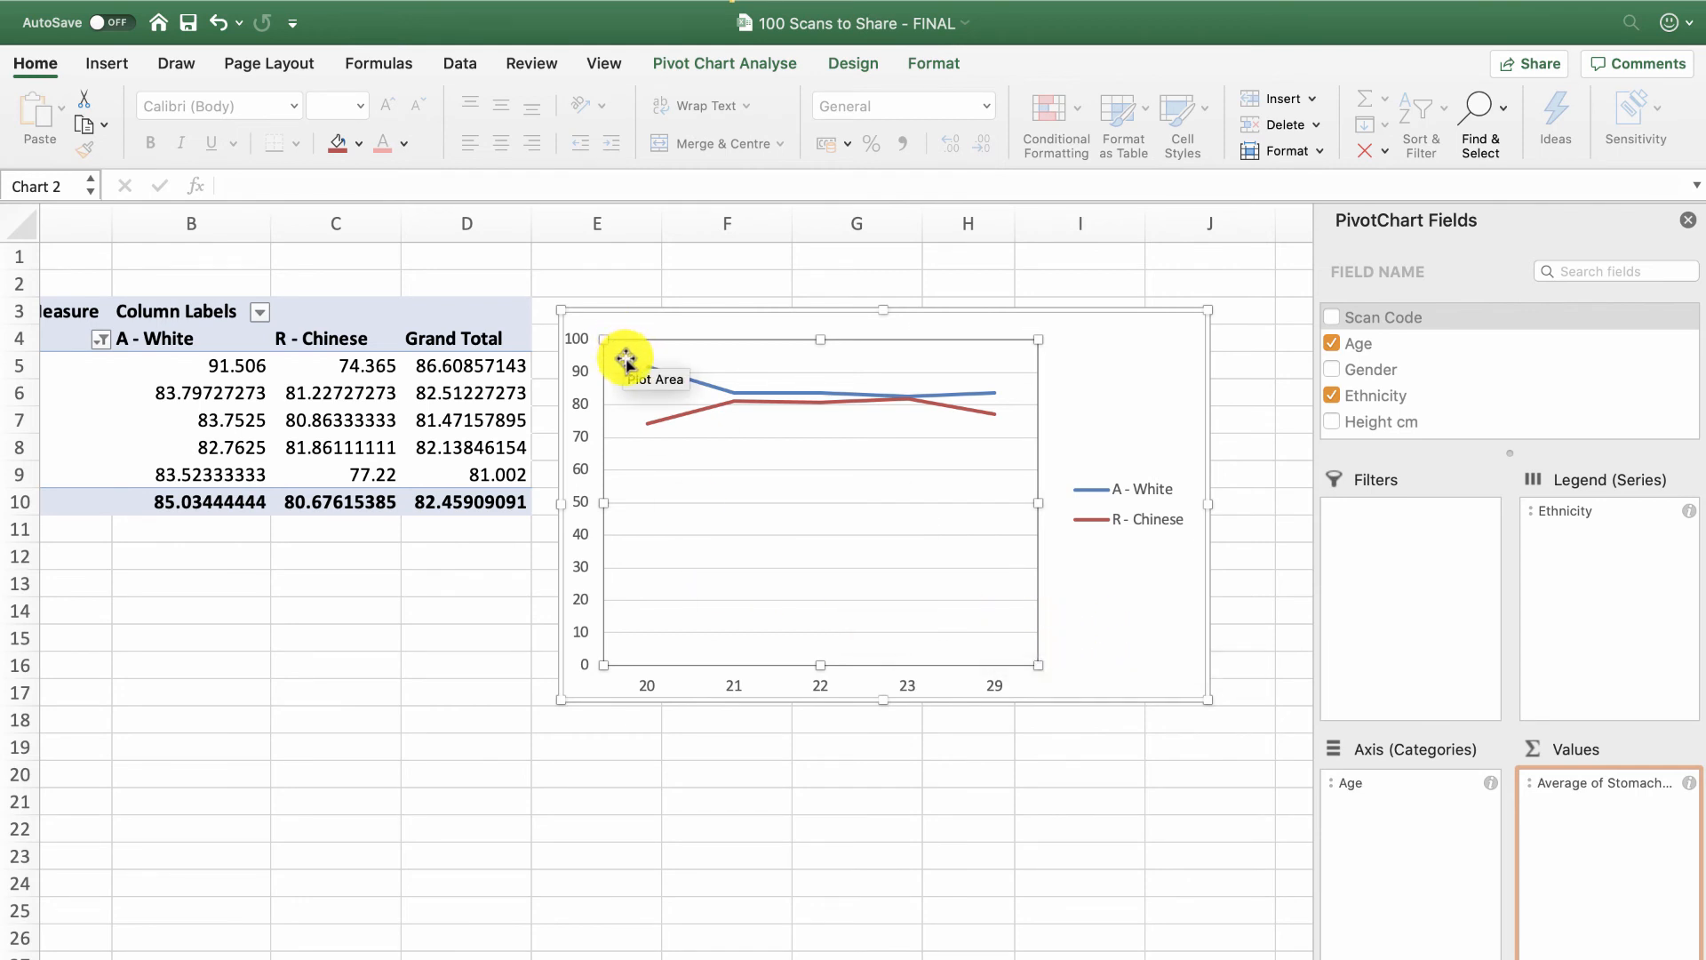
pyautogui.moveTo(644, 369)
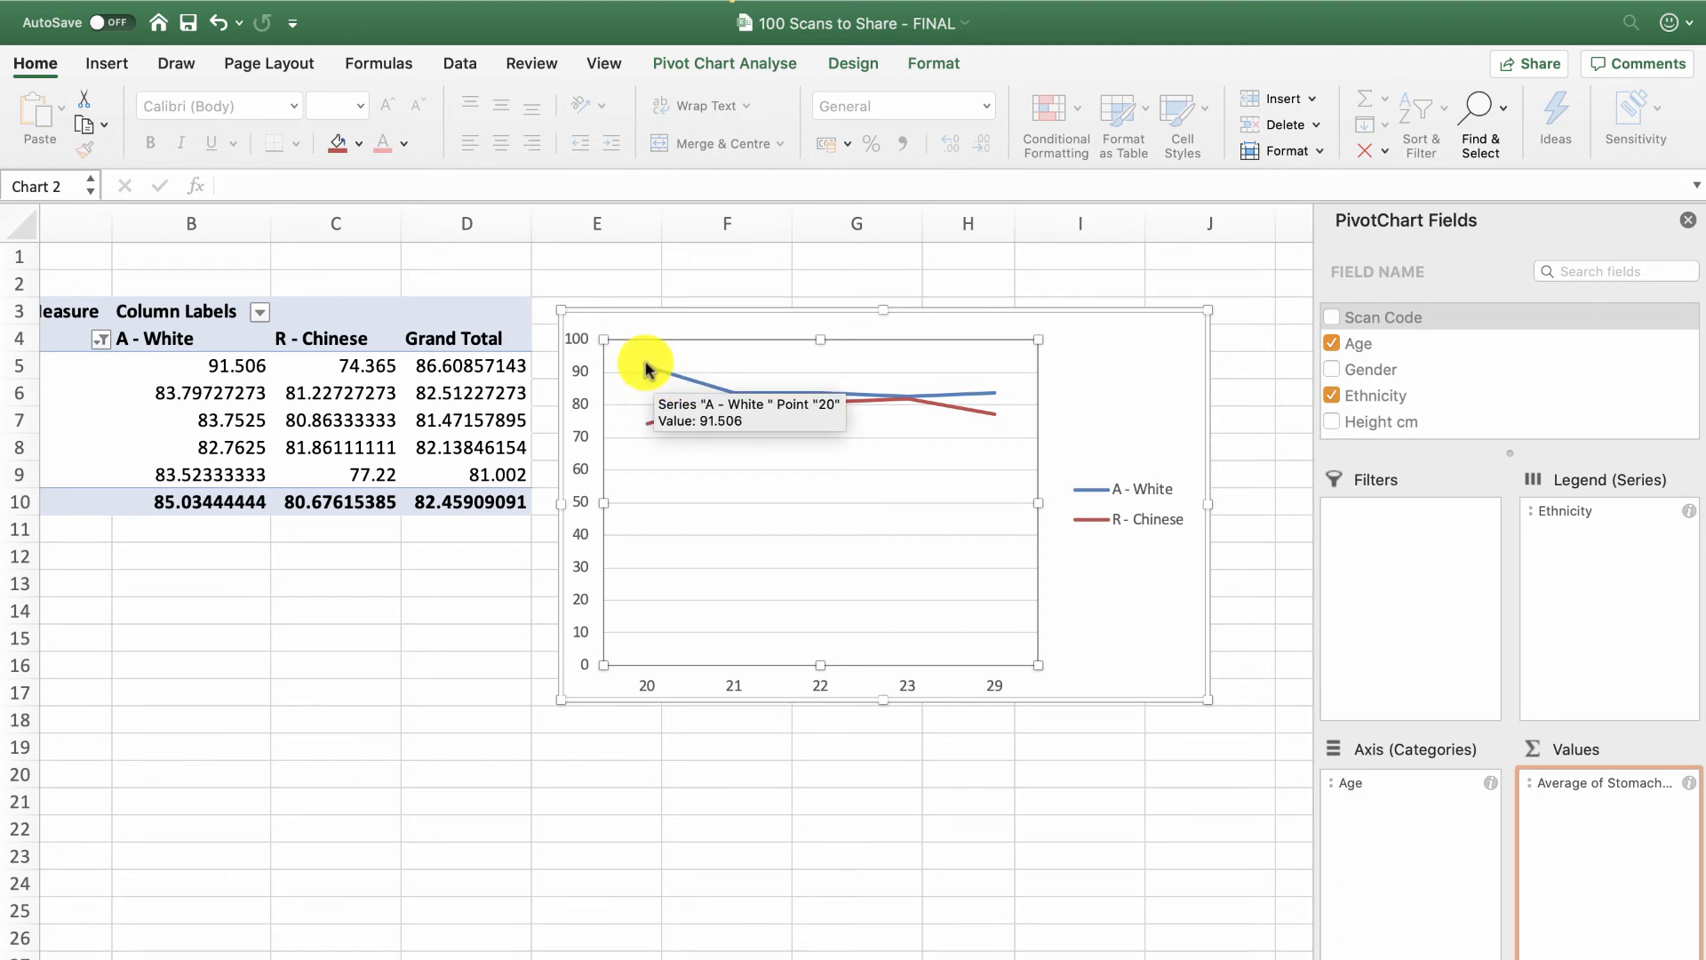
pyautogui.moveTo(994, 402)
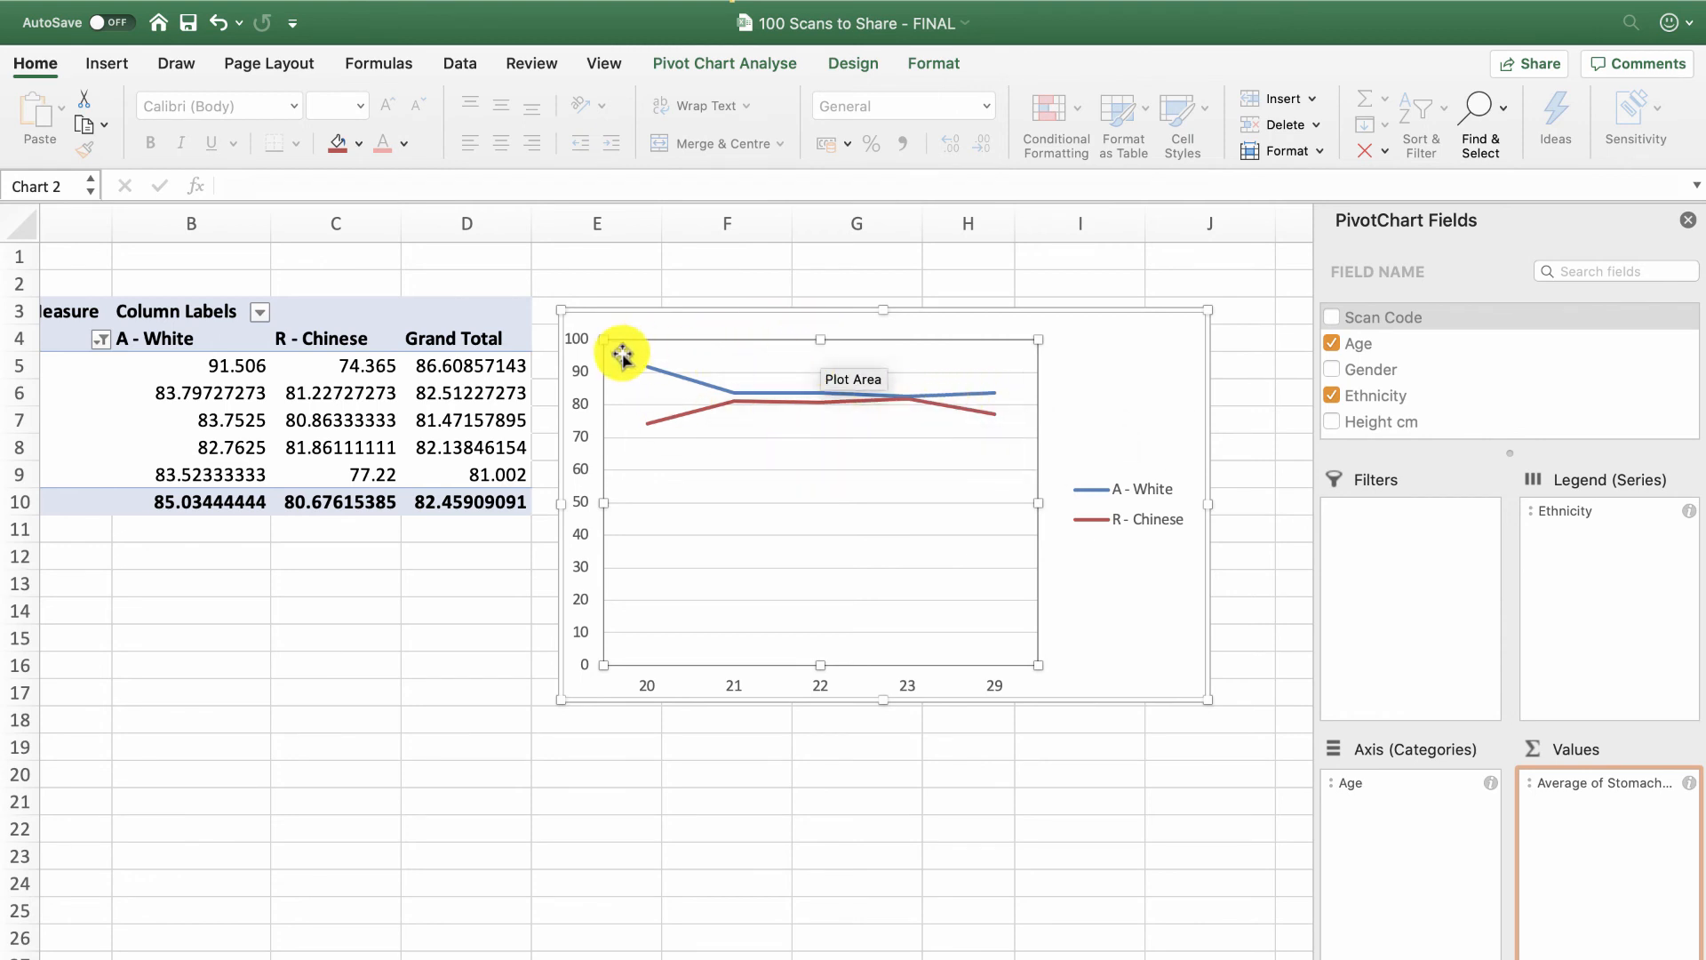
pyautogui.moveTo(711, 384)
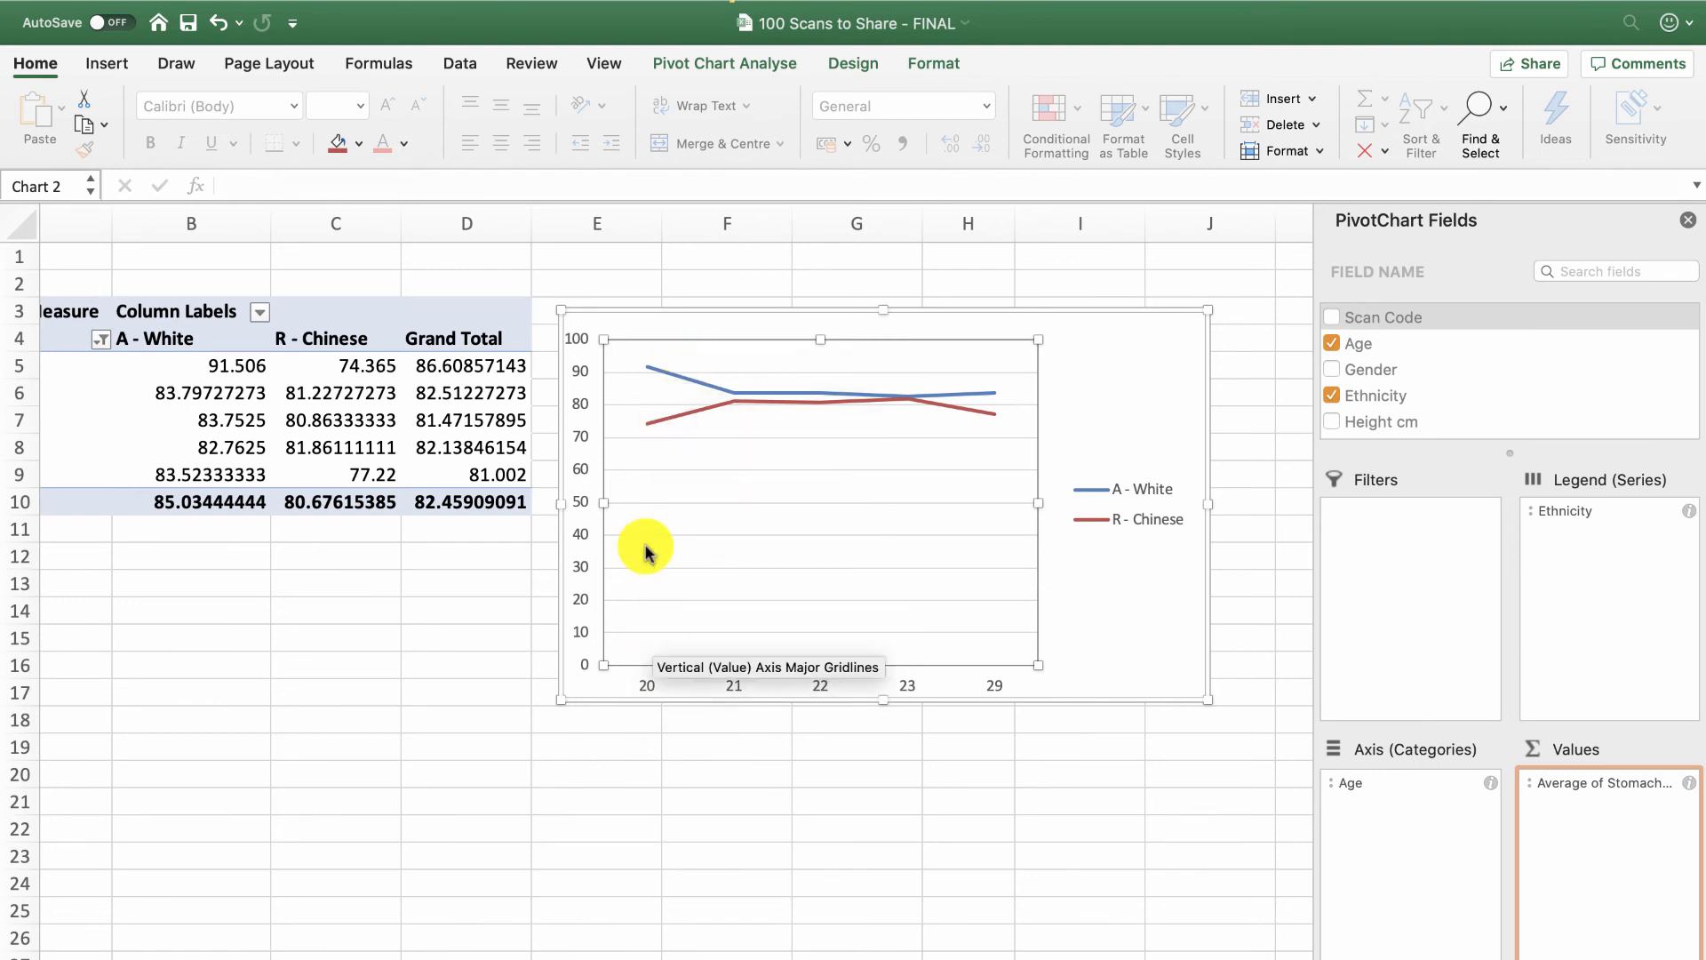
pyautogui.click(663, 309)
pyautogui.click(686, 293)
pyautogui.click(661, 310)
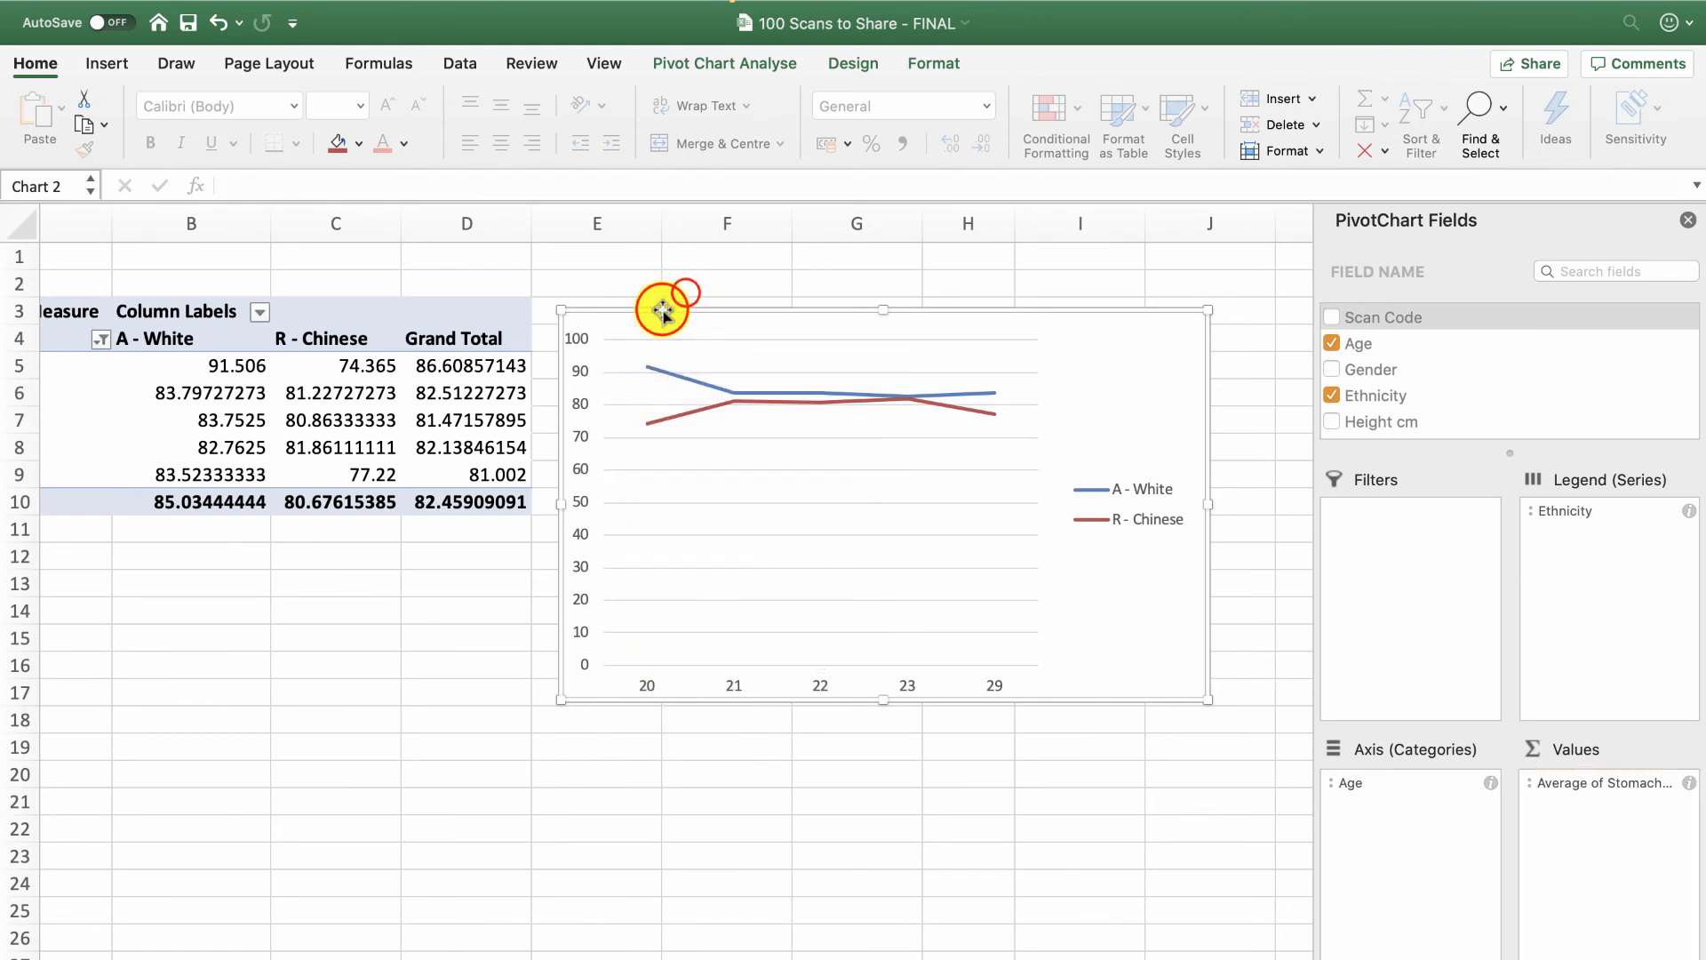
pyautogui.click(685, 286)
pyautogui.click(643, 330)
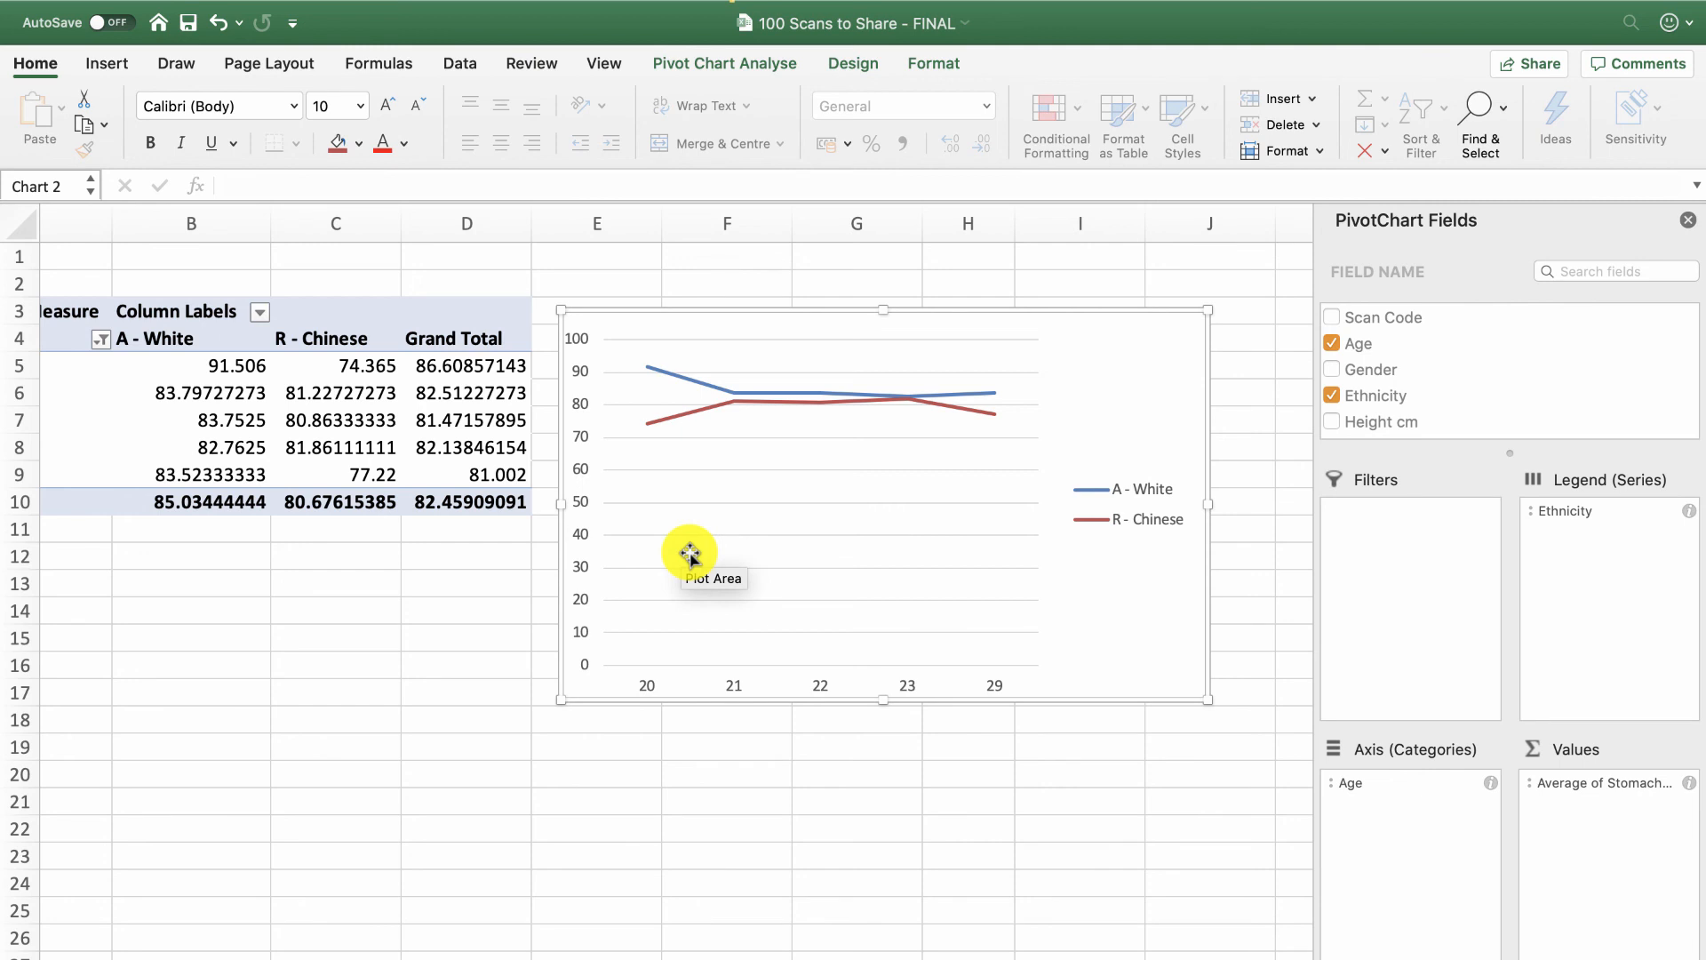
# Add a linear trendline to the chart based on the A - White series.
pyautogui.click(725, 355)
pyautogui.click(808, 64)
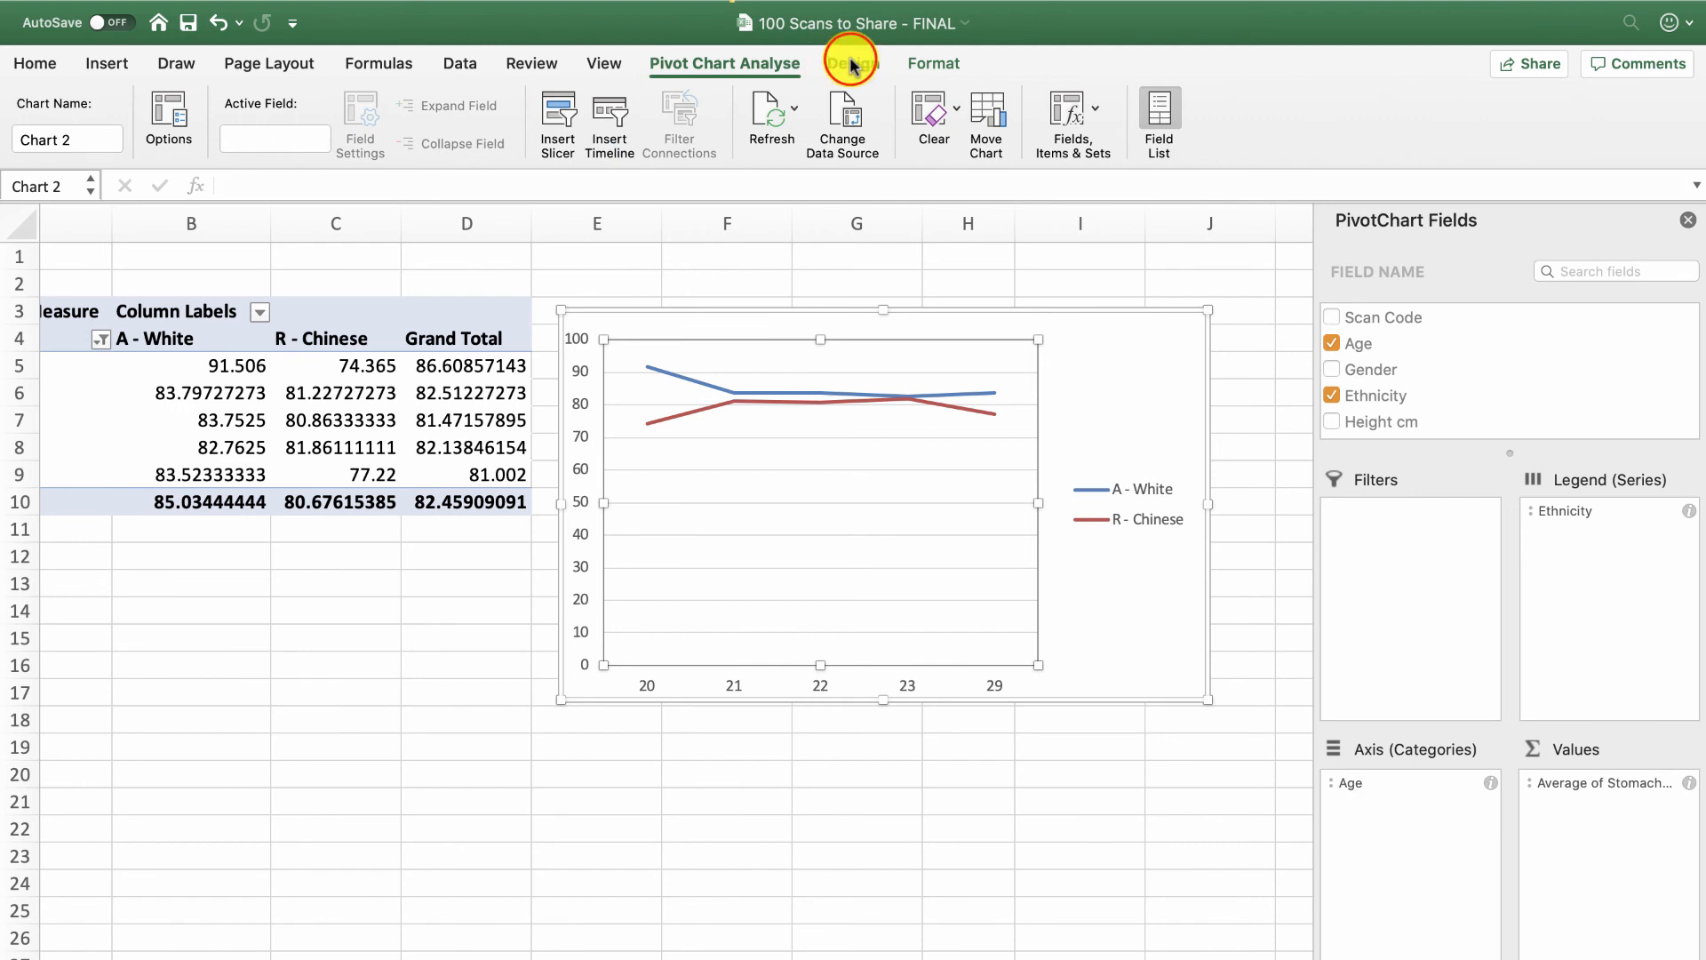
pyautogui.click(850, 62)
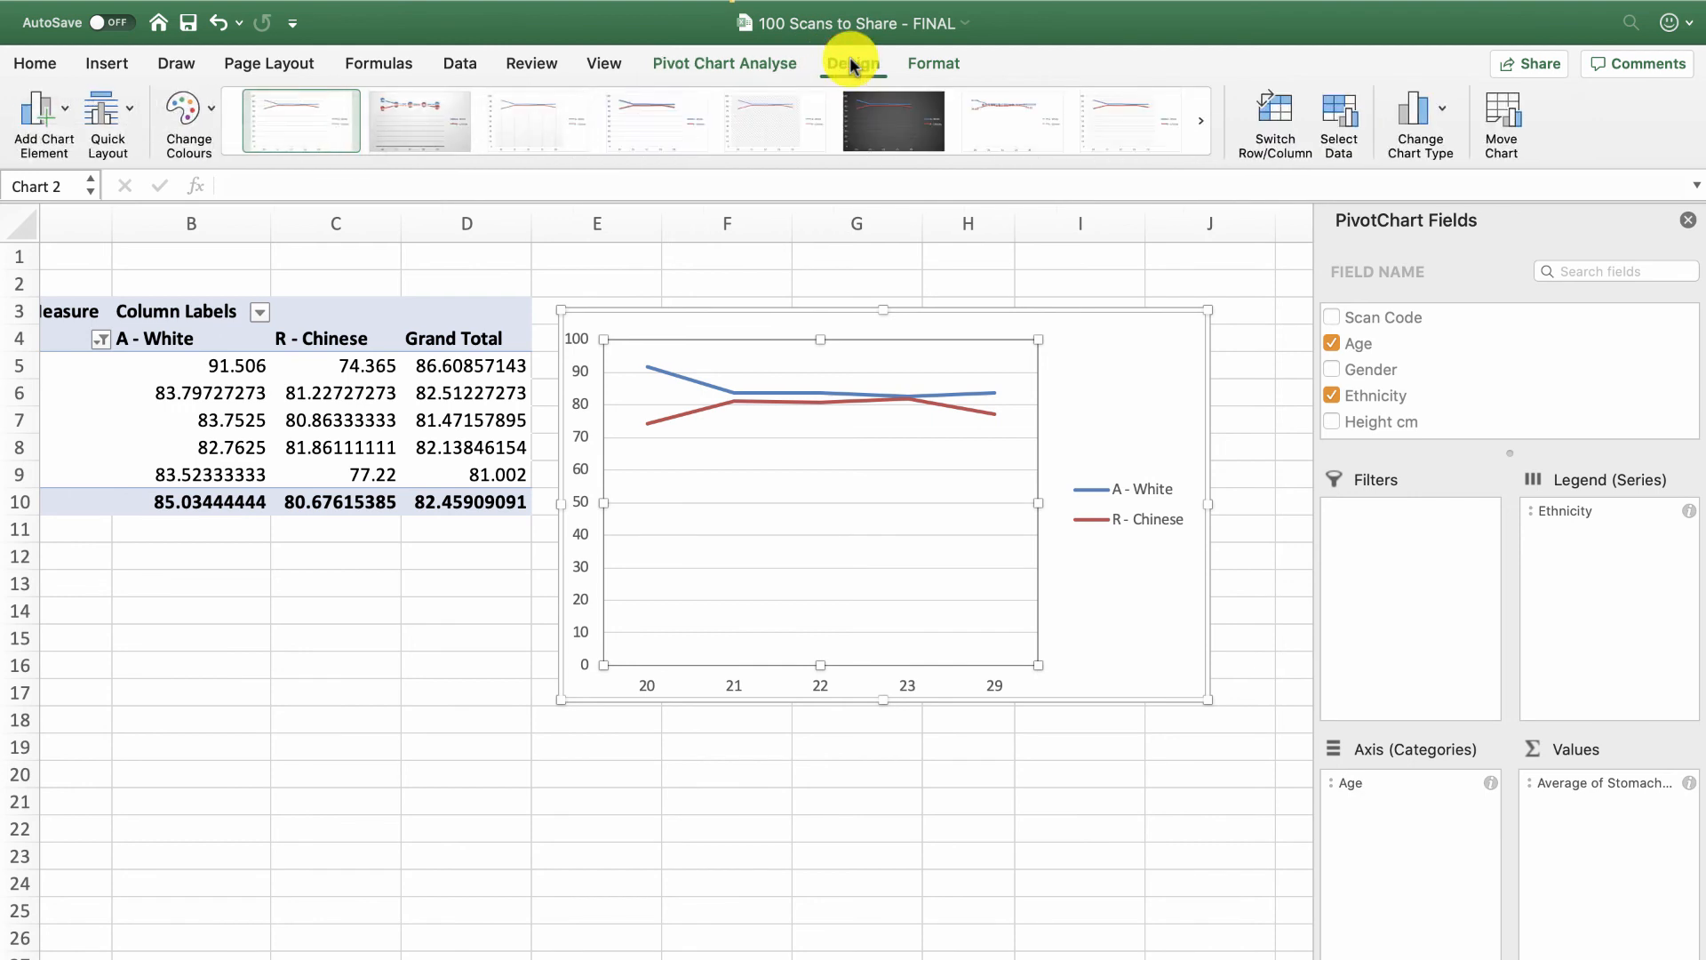
pyautogui.click(49, 115)
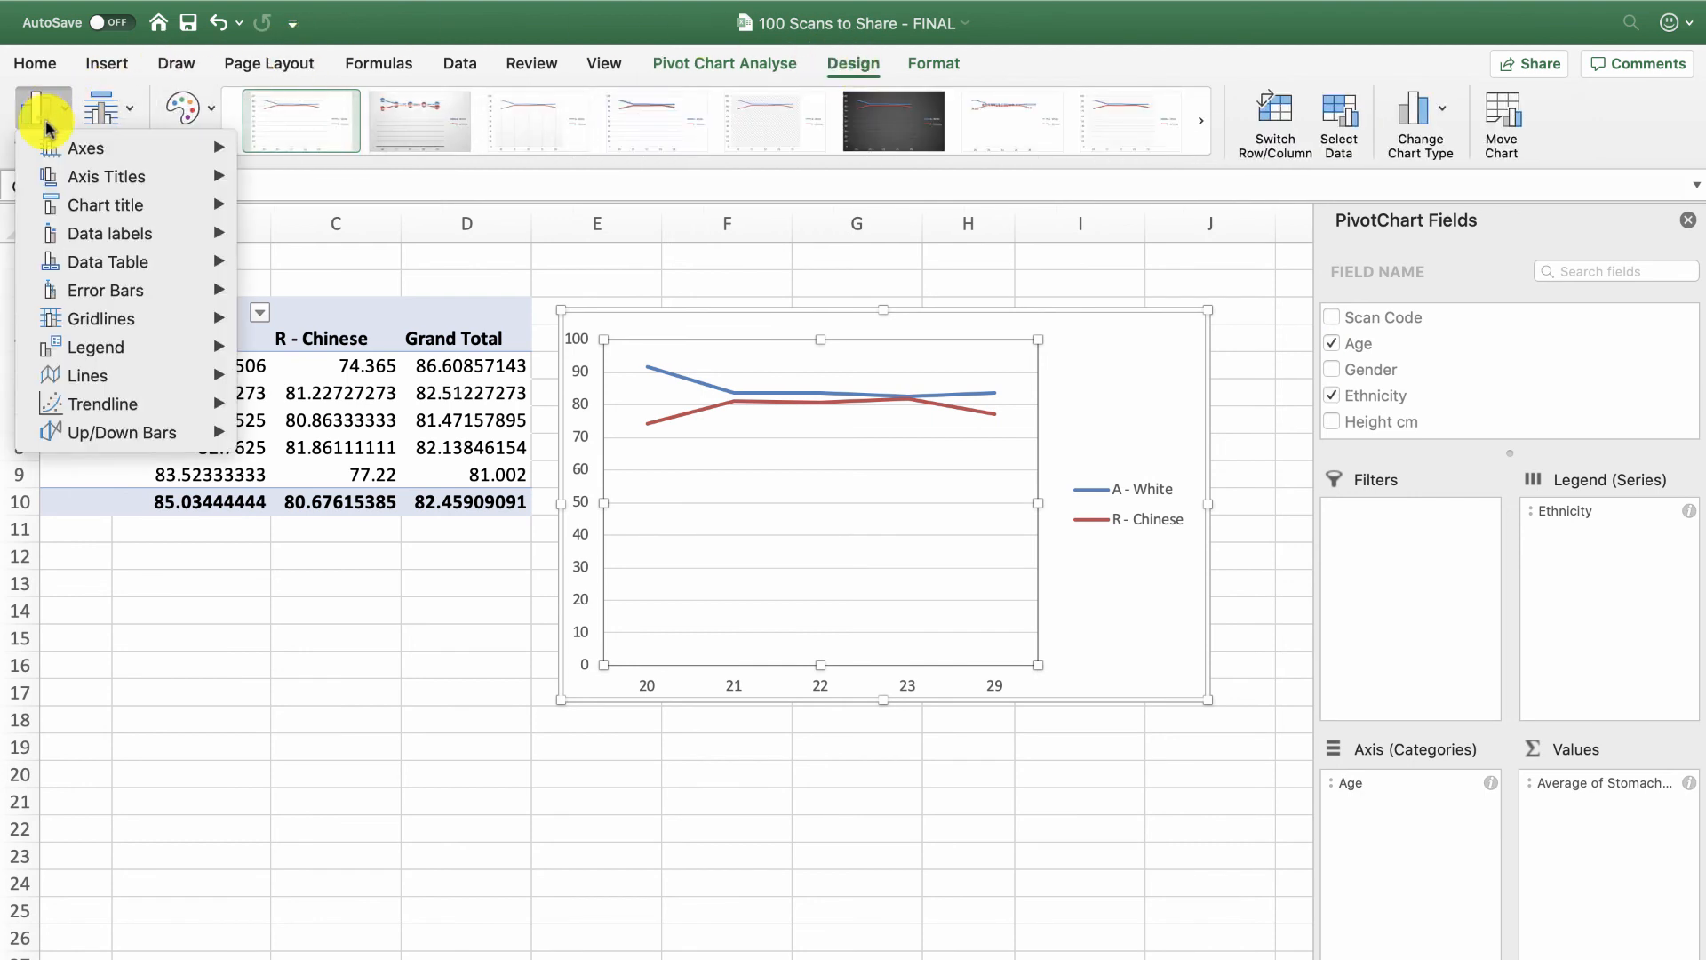
pyautogui.moveTo(119, 406)
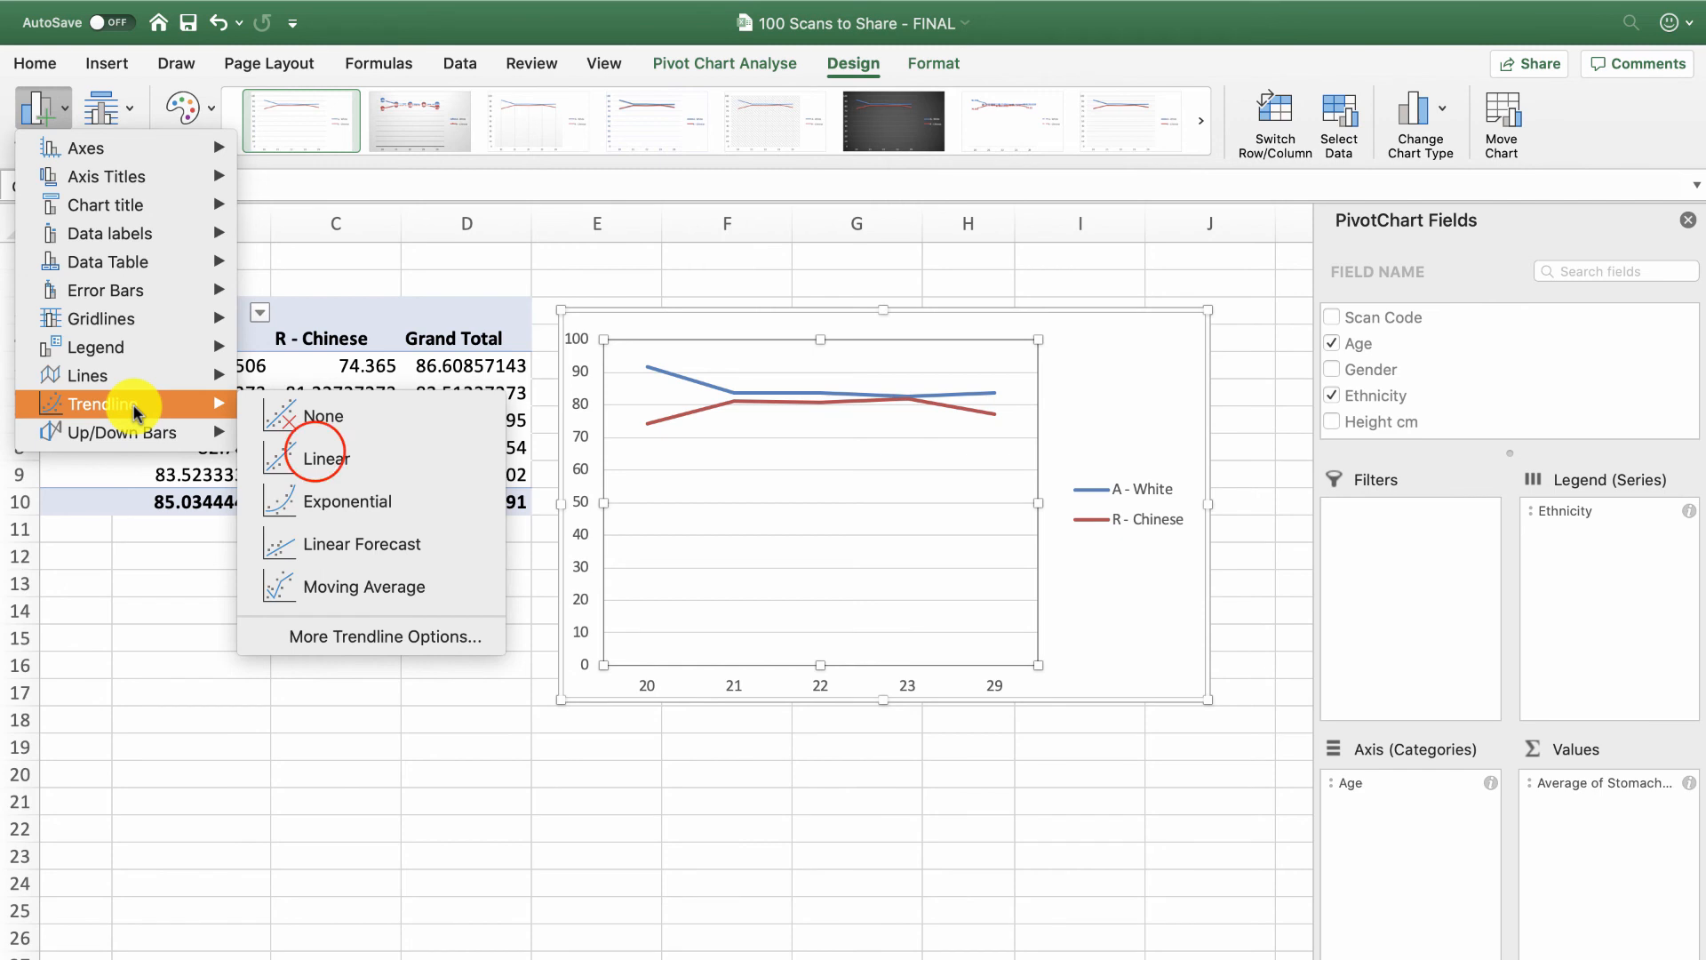
pyautogui.click(315, 454)
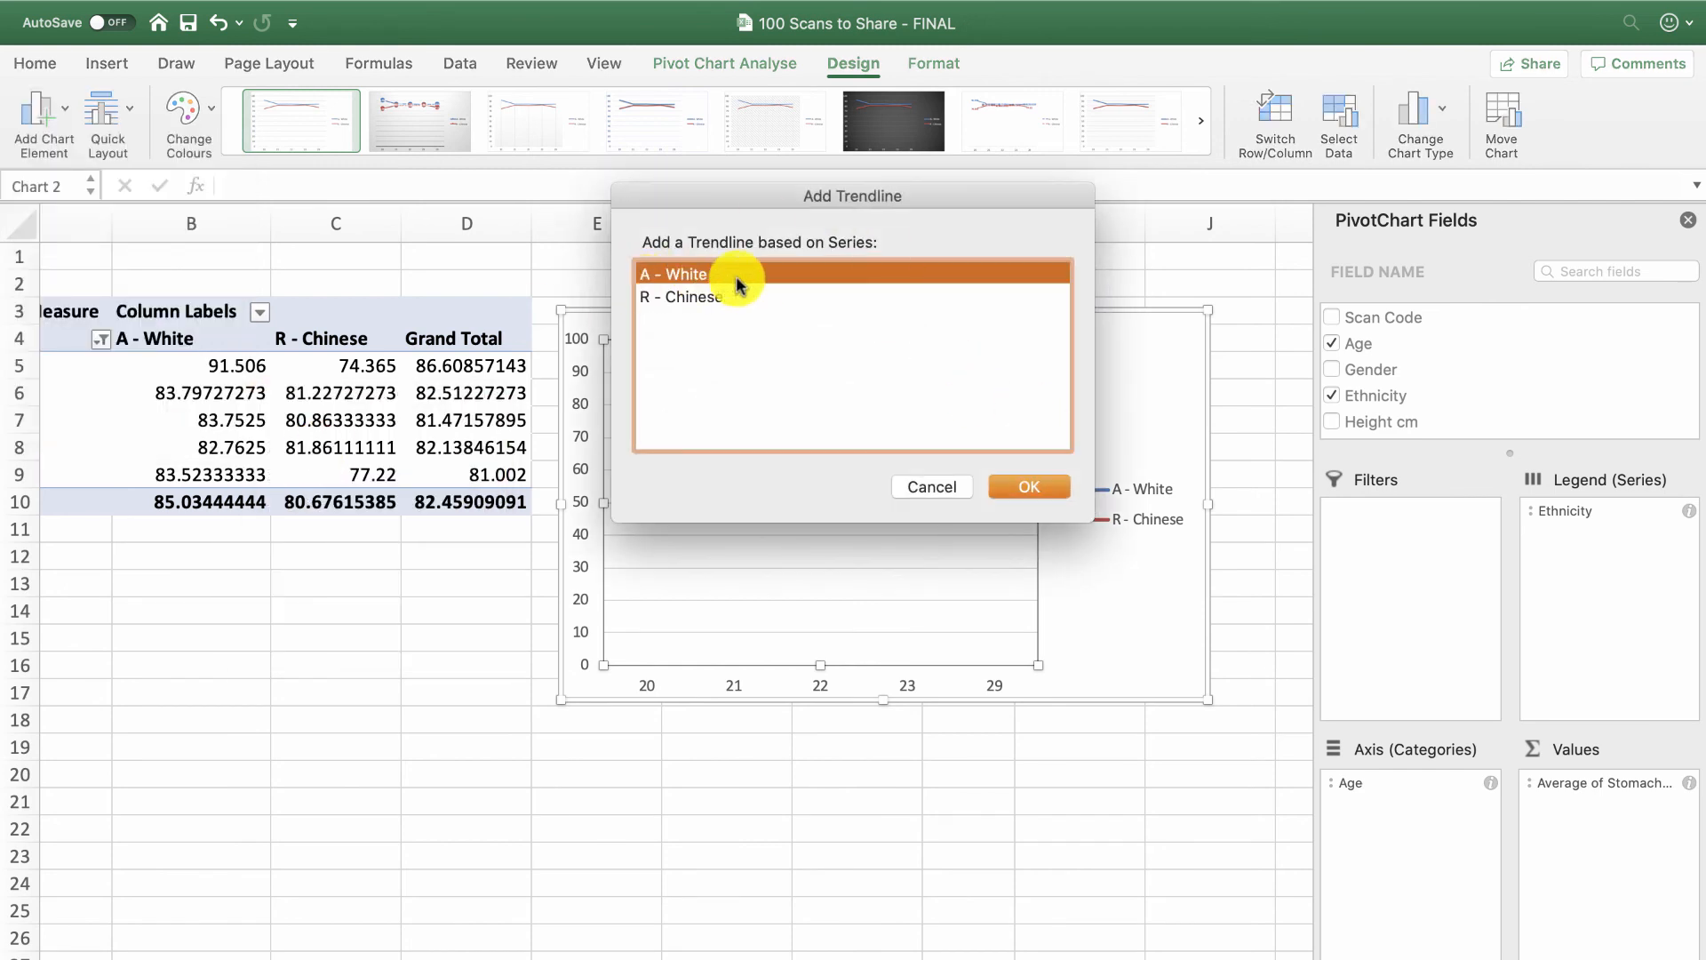
pyautogui.click(1024, 484)
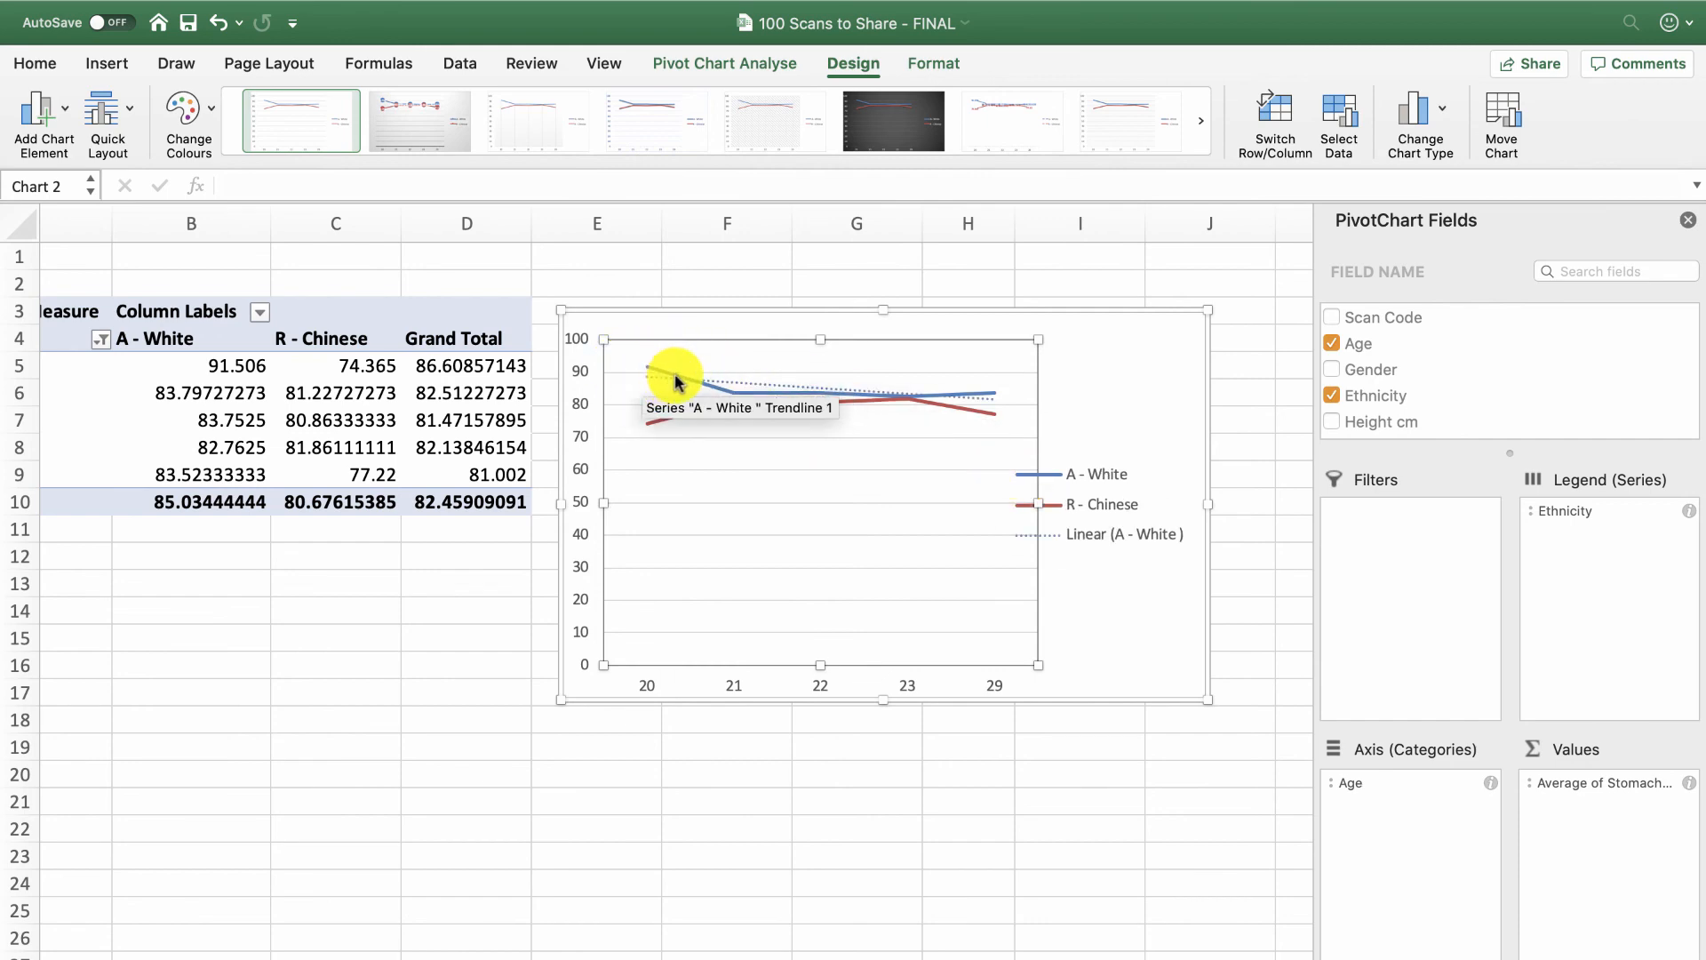
# Add a linear trendline to the chart based on the R - Chinese series.
pyautogui.scroll(1, 840, 388)
pyautogui.scroll(5, 840, 391)
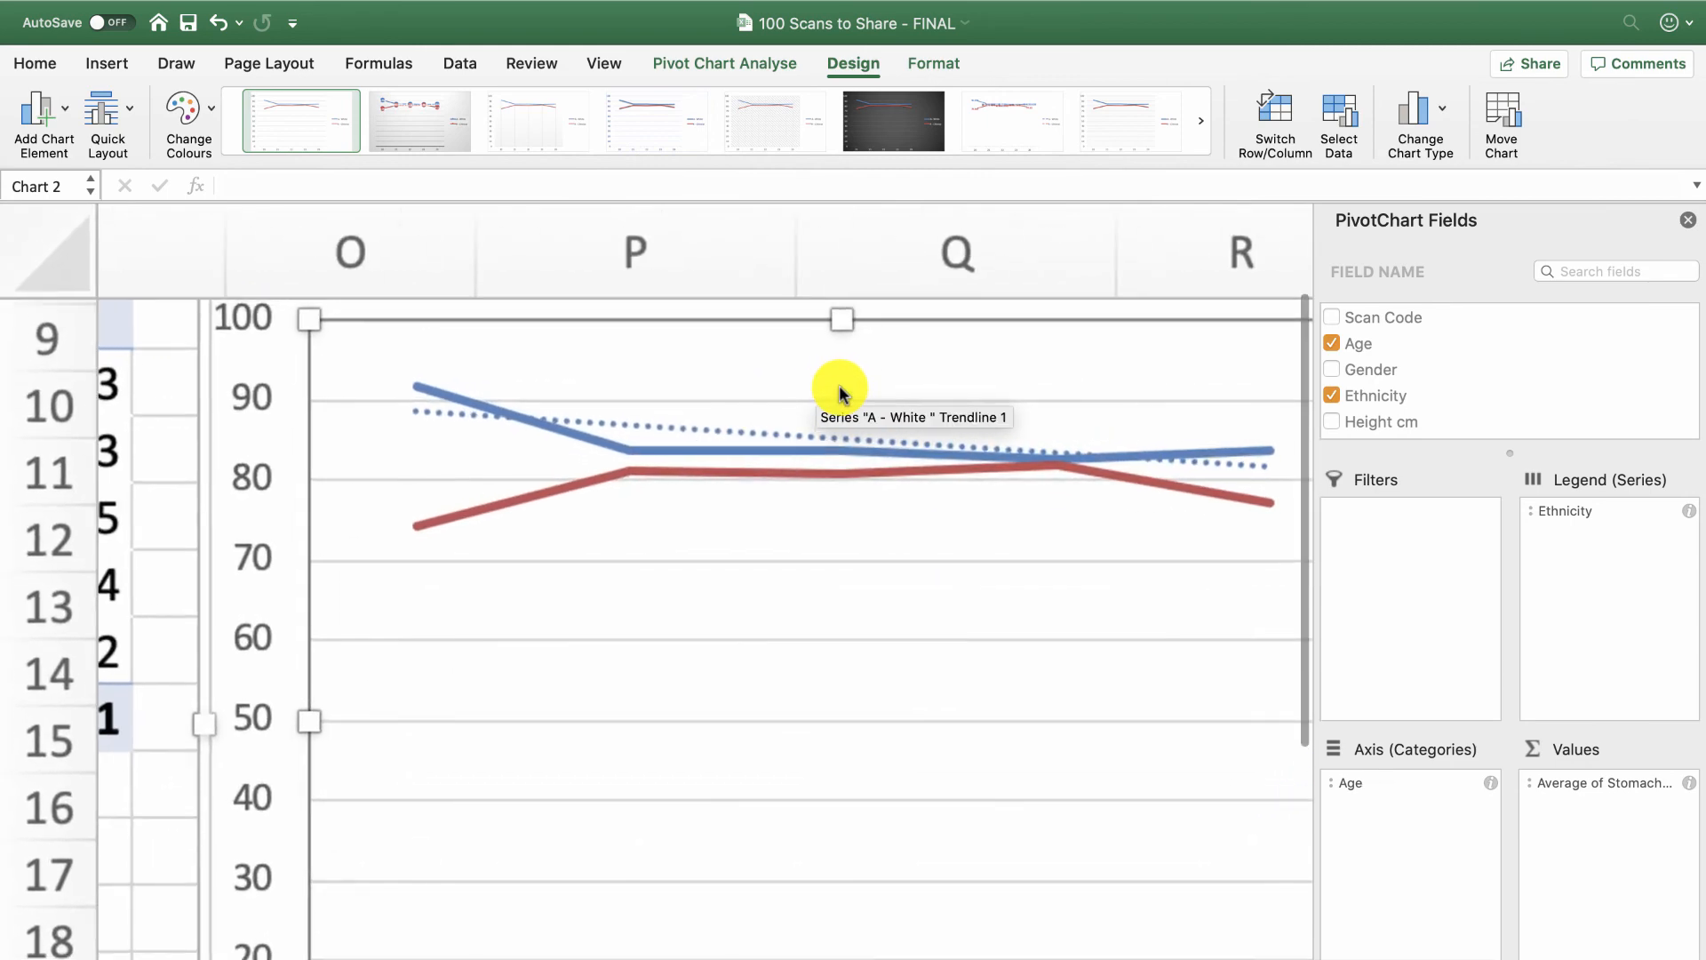
pyautogui.scroll(-5, 839, 391)
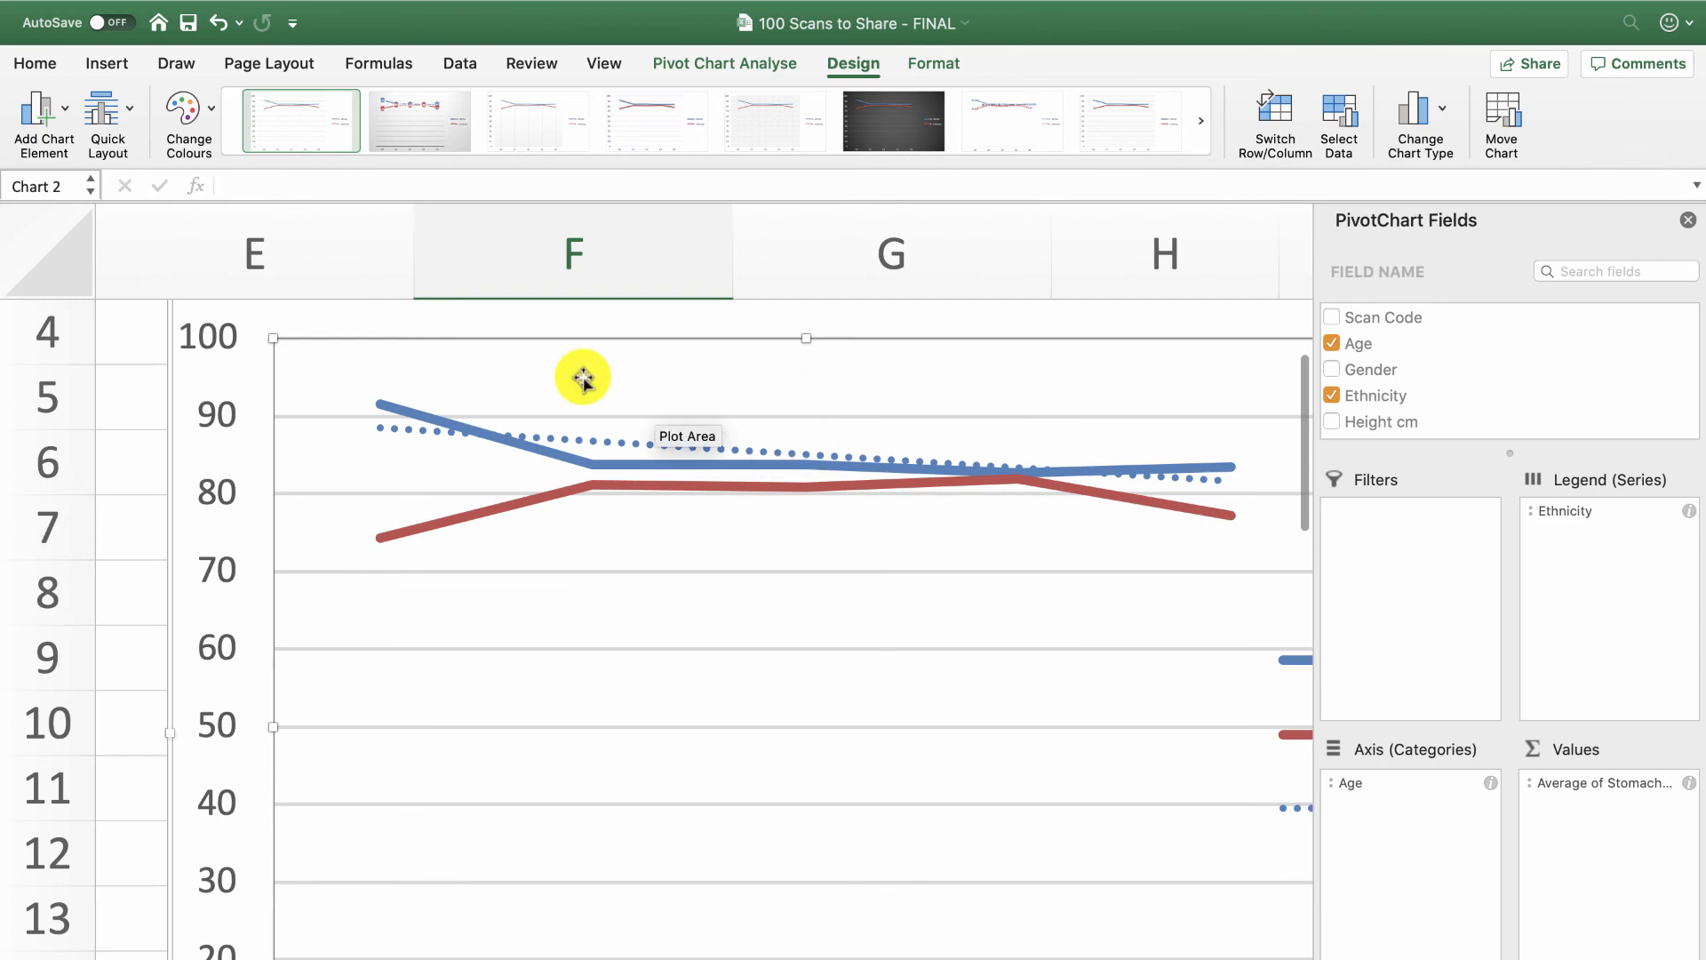
pyautogui.click(45, 113)
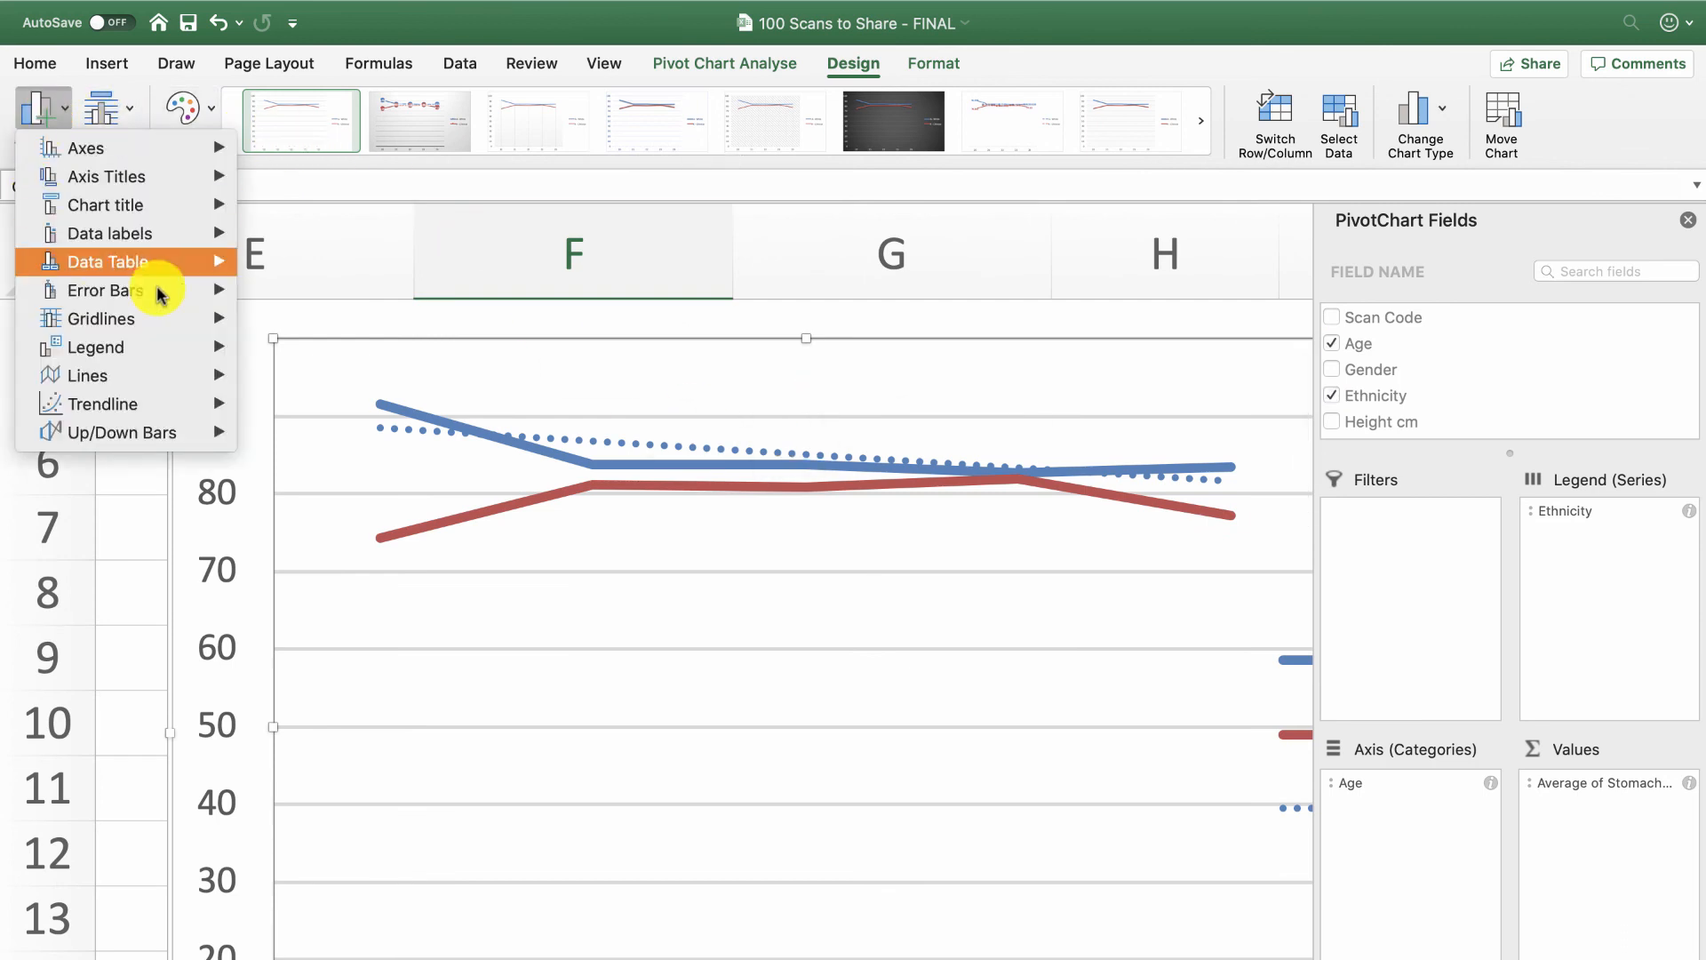
pyautogui.moveTo(133, 403)
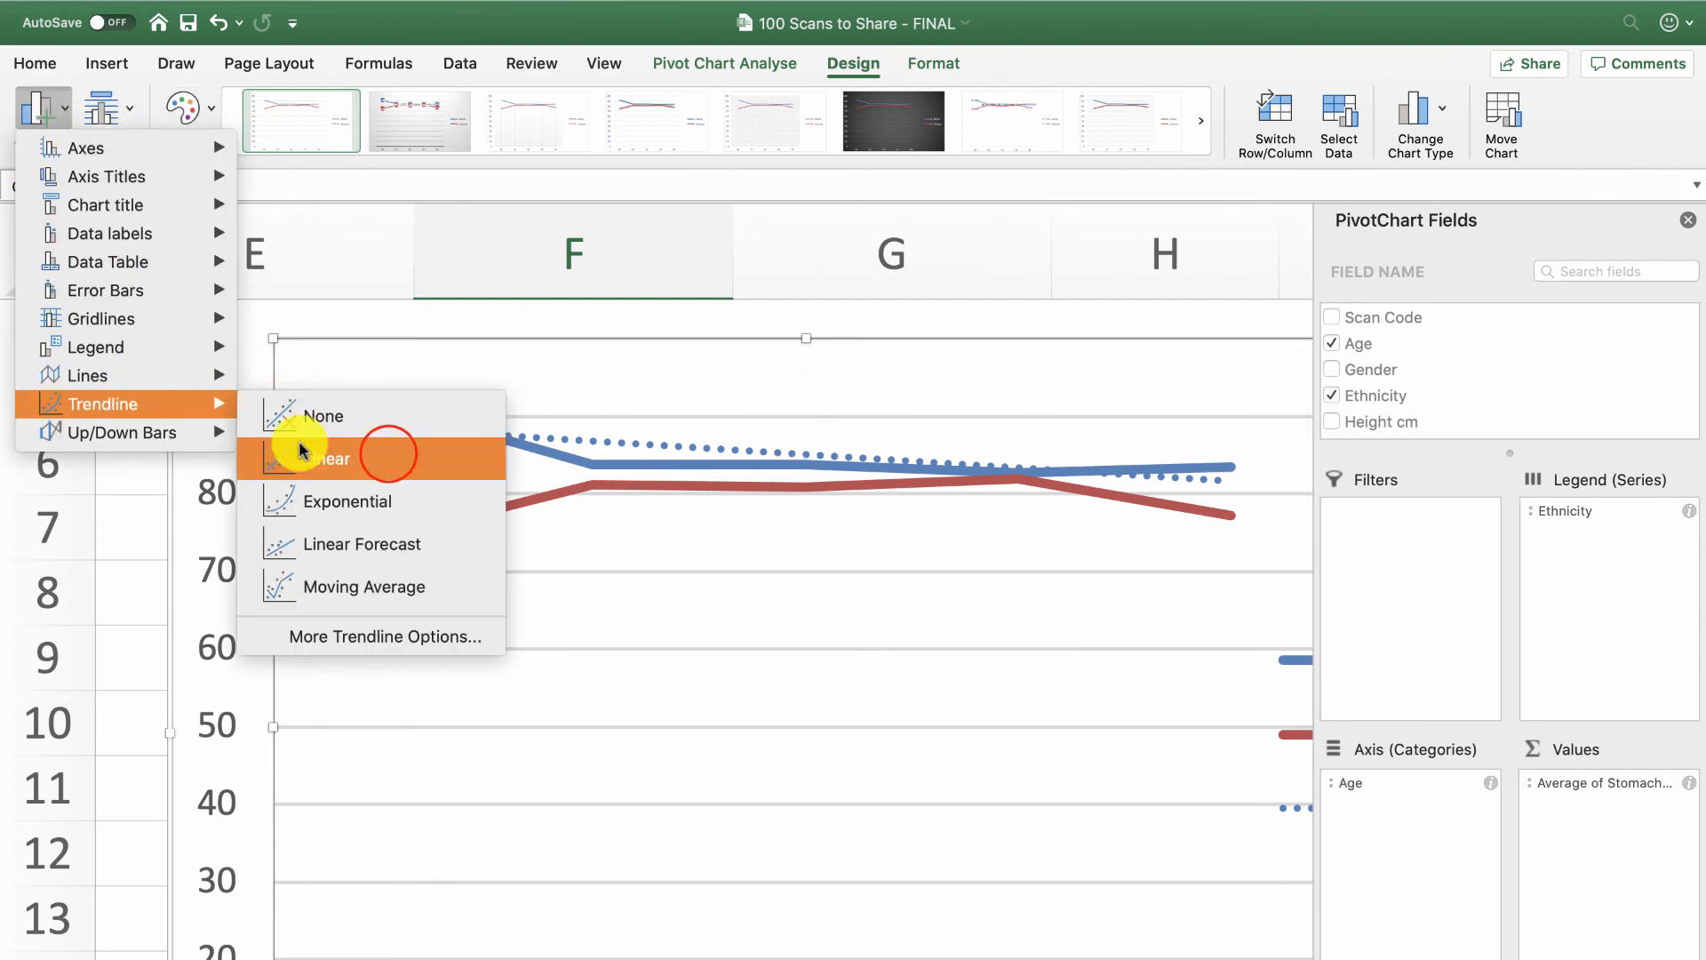
pyautogui.click(387, 458)
pyautogui.click(674, 306)
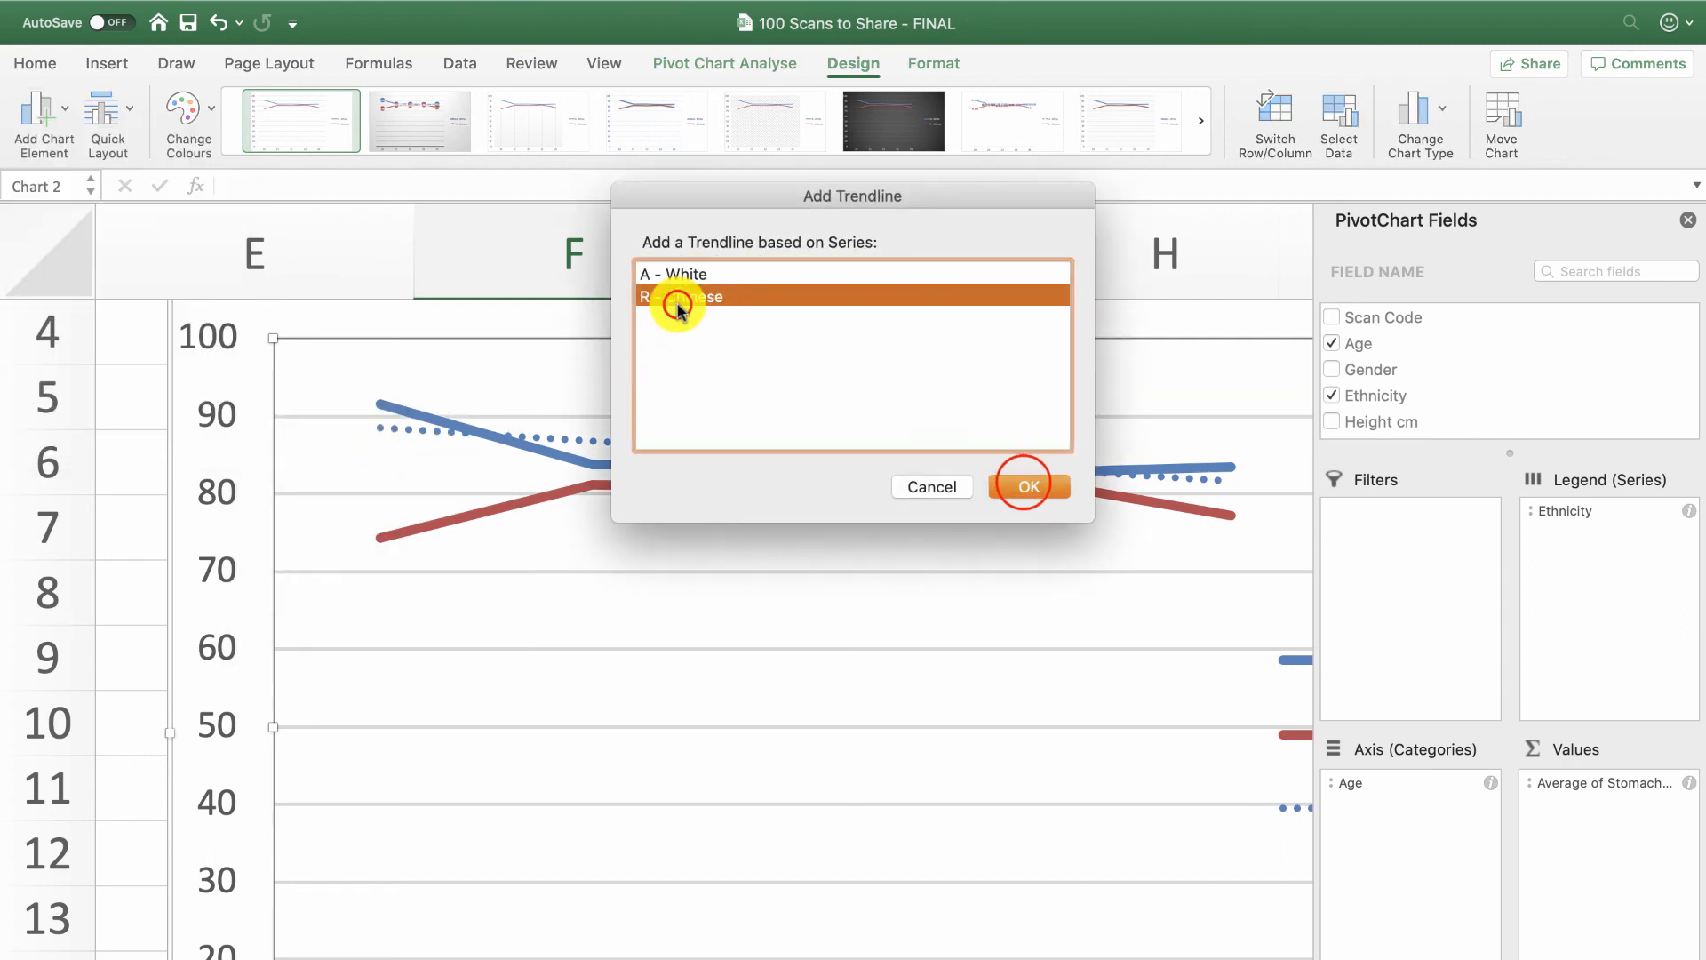
pyautogui.click(1023, 487)
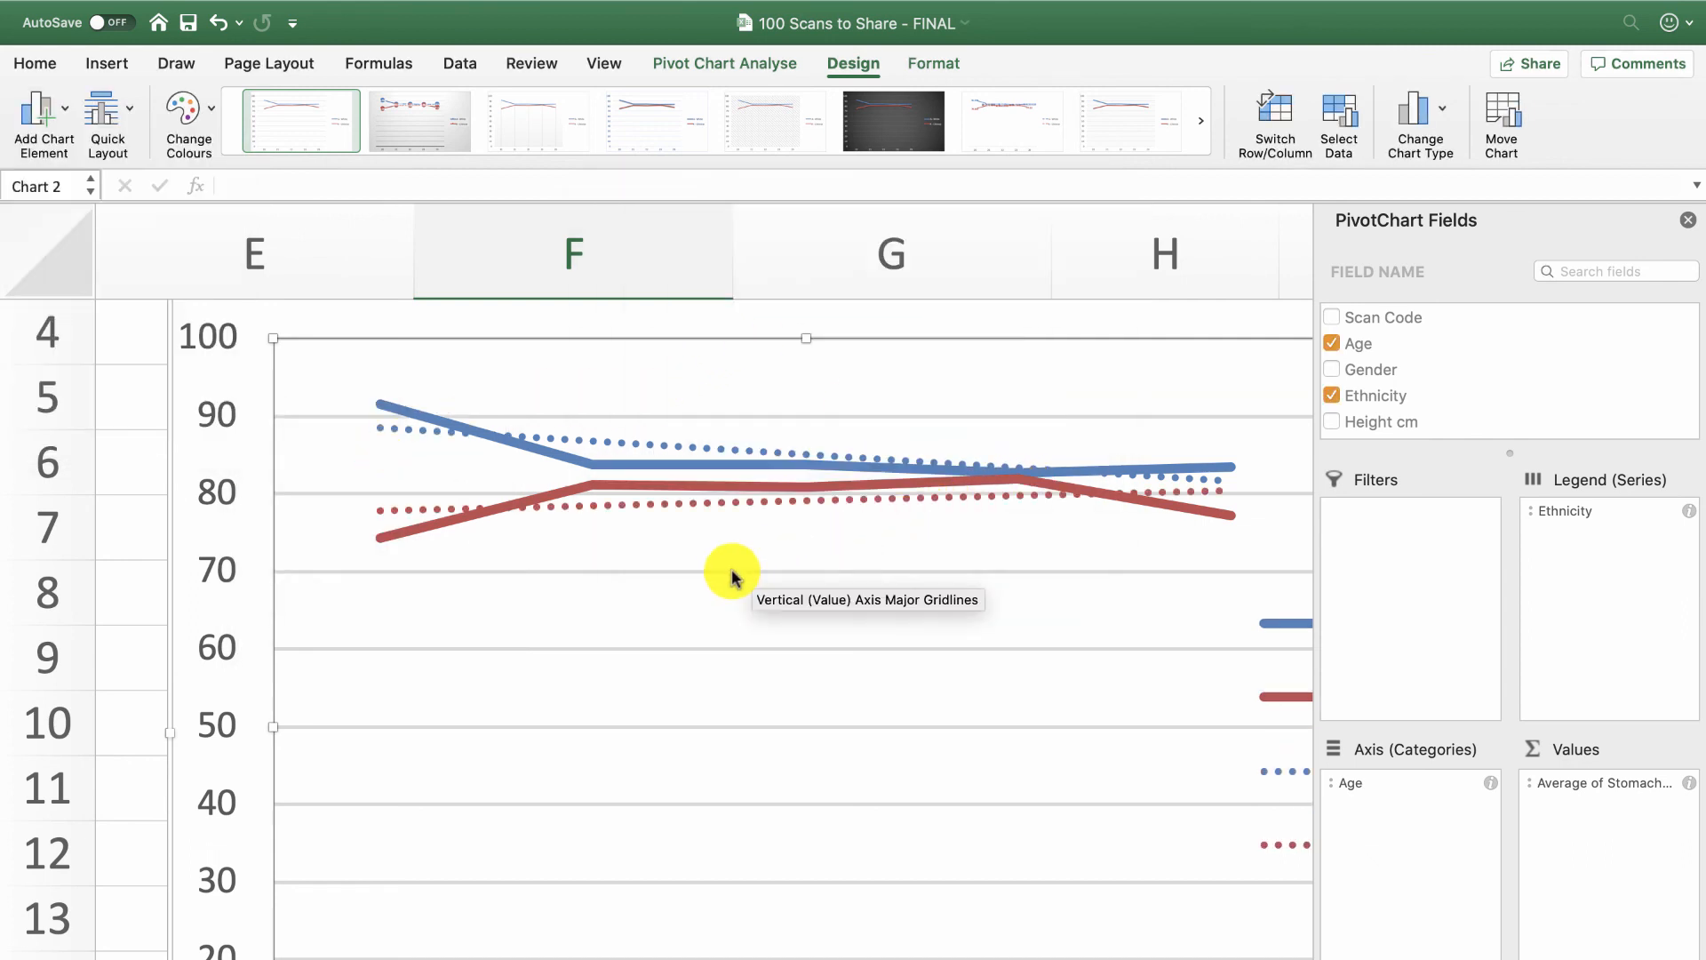
# Compare the two series' linear trendlines across the ages, and return to the PivotTable by selecting cell C6.
pyautogui.hscroll(3, 727, 597)
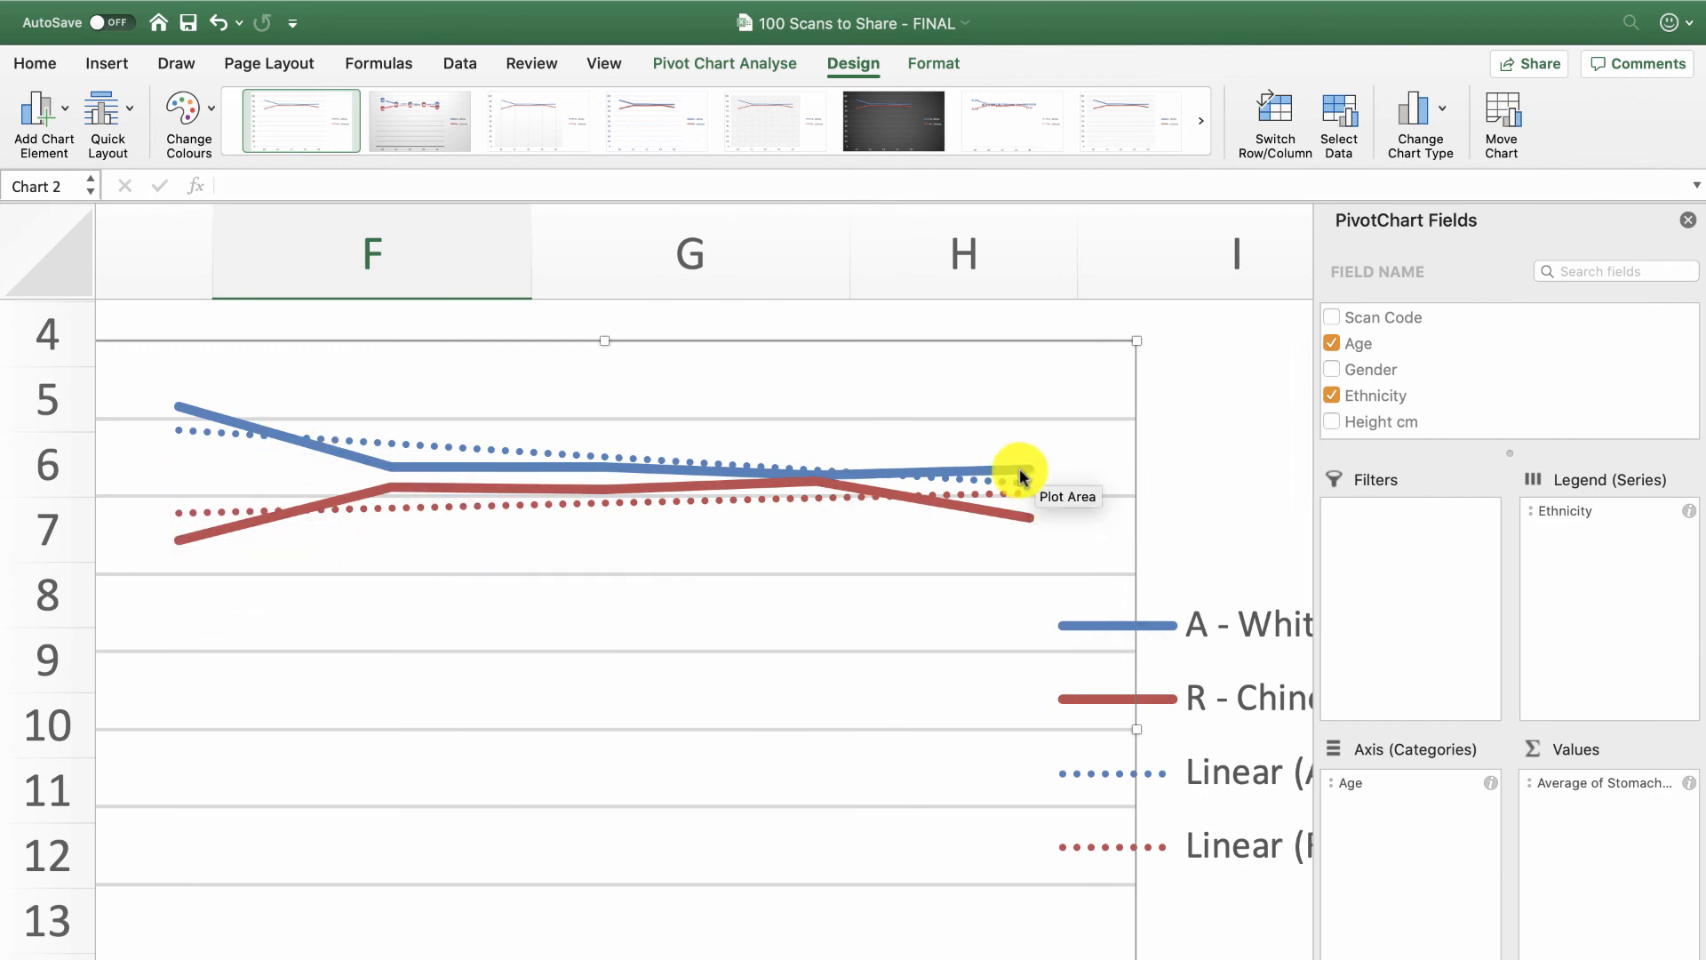
pyautogui.scroll(-2, 974, 500)
pyautogui.scroll(-3, 984, 487)
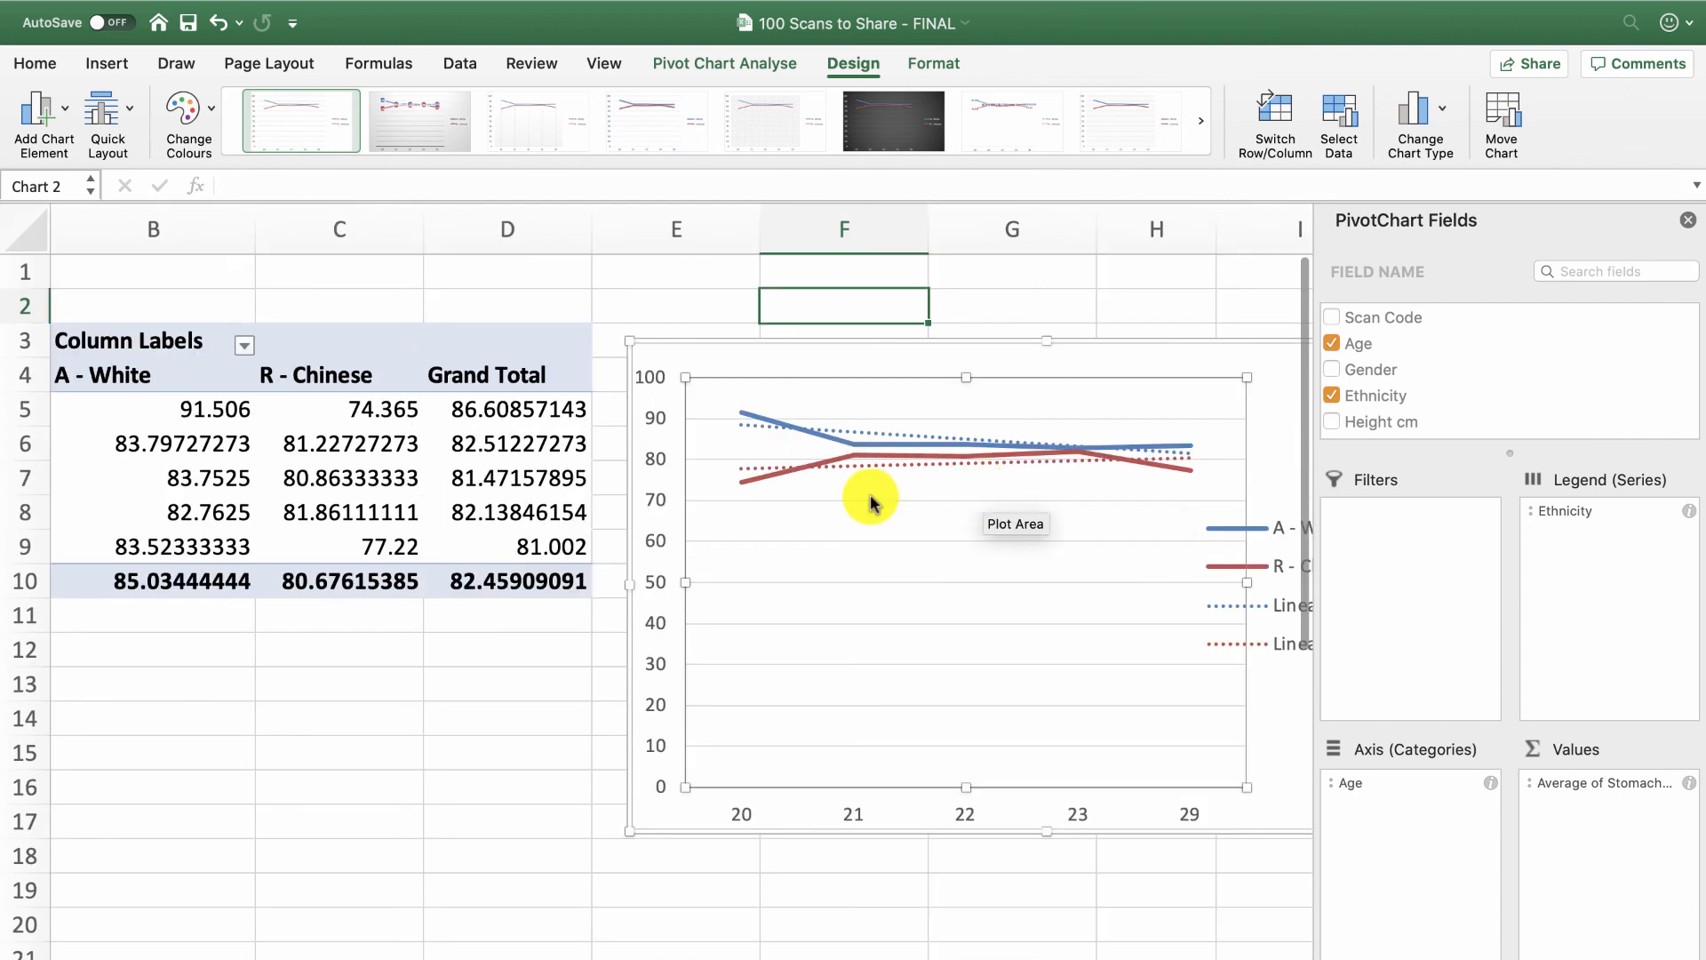
pyautogui.click(657, 308)
pyautogui.click(297, 442)
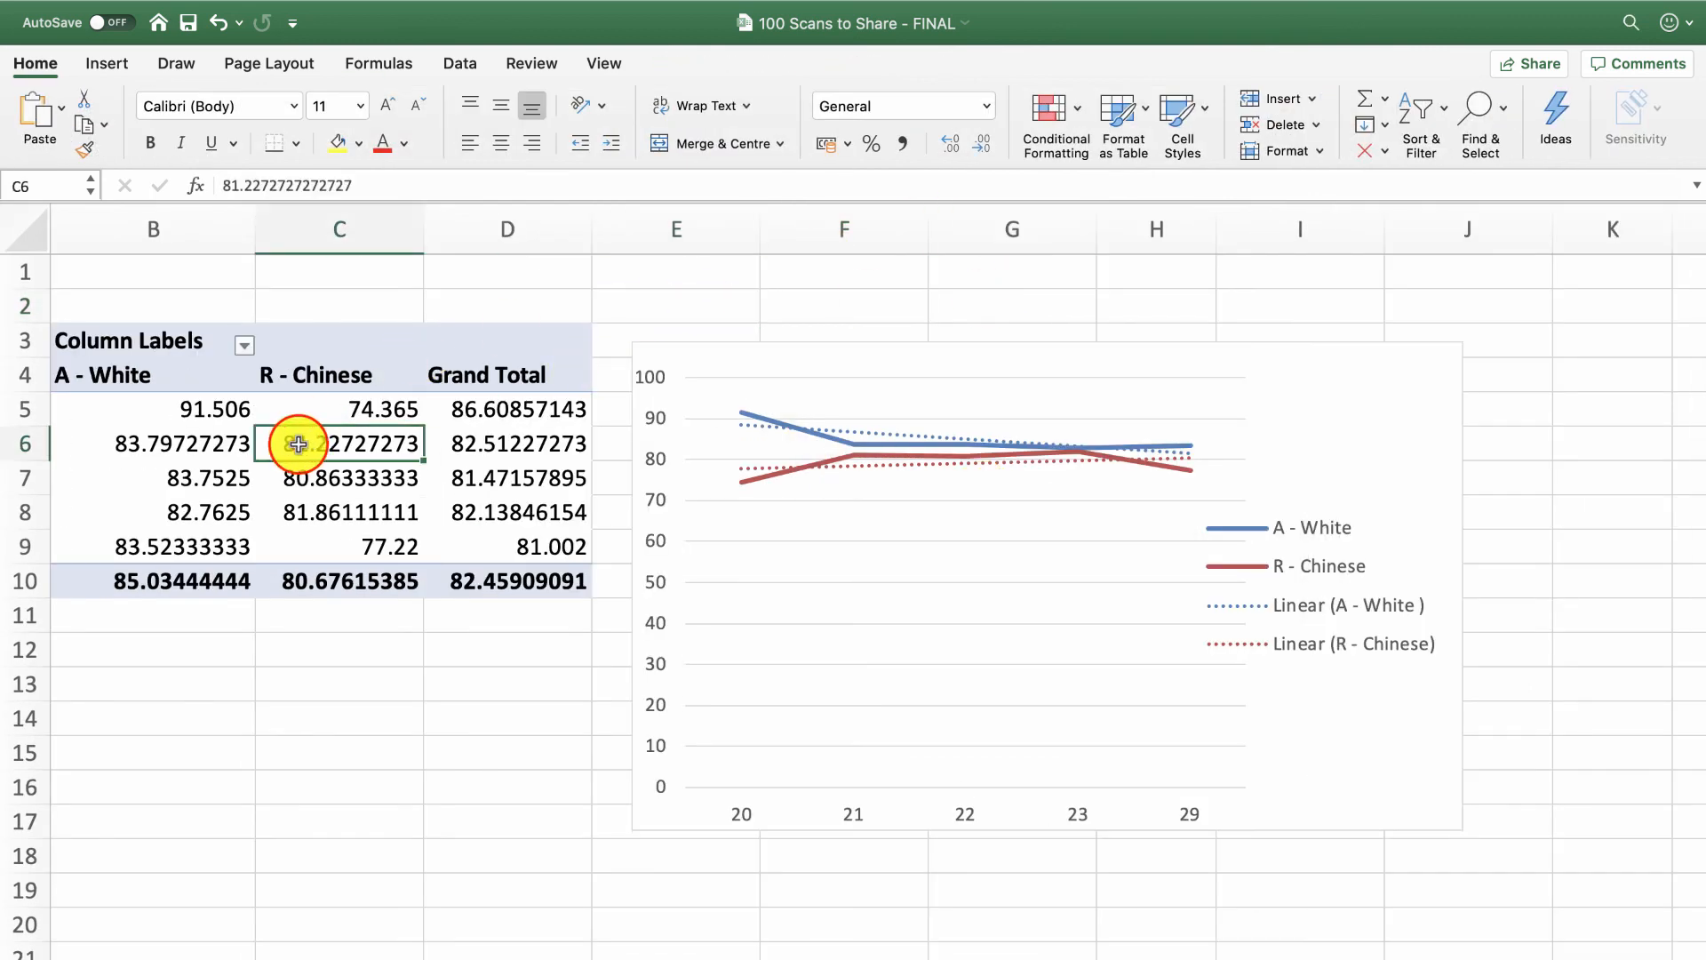